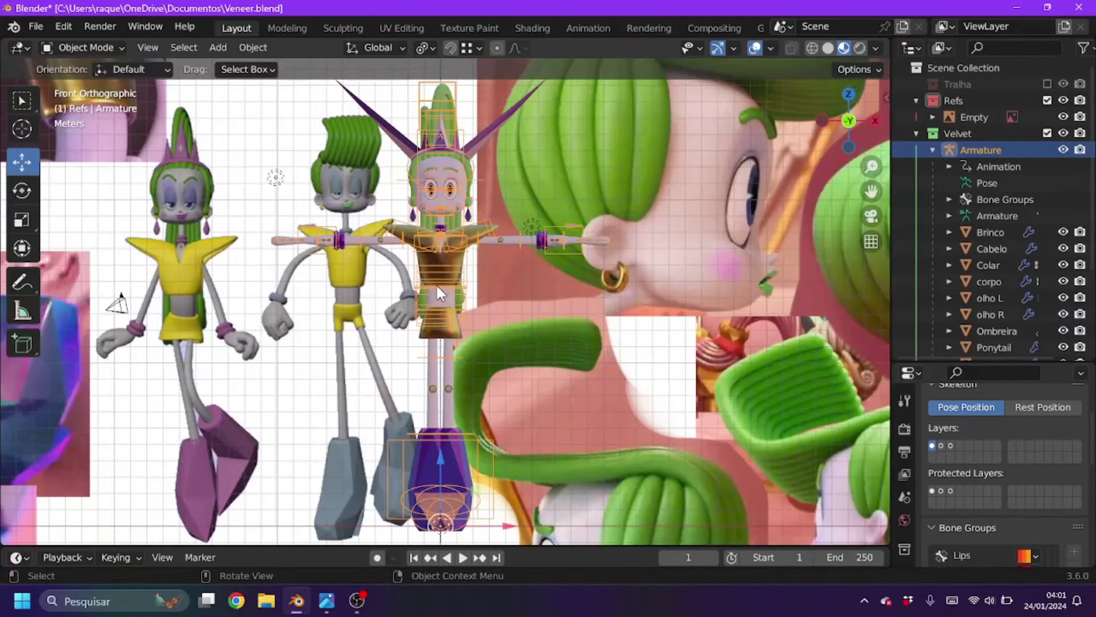
- Put the Pulseira bracelet into Edit Mode, orbit onto it, and return to the Move tool
scroll(436, 283, "up", 3)
key("Tab")
key("k")
middle_click_drag(604, 240, 435, 194)
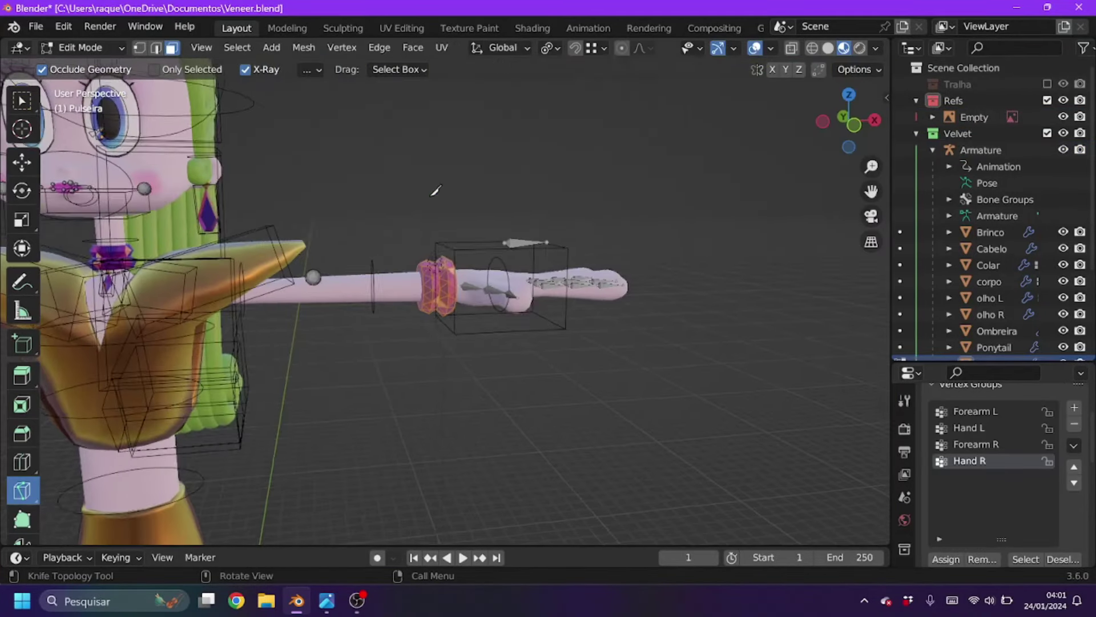
scroll(436, 193, "up", 3)
key("shift+space")
key("g")
left_click(1063, 150)
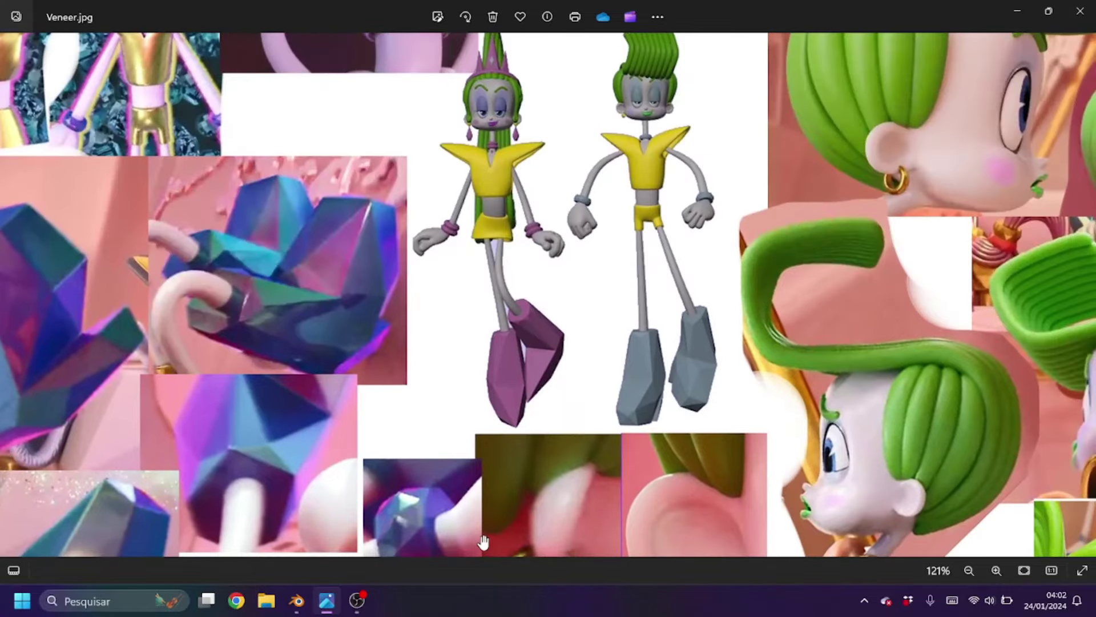
- Select the whole linked bracelet mesh in front view, then show the object's modifiers
middle_click_drag(560, 346, 521, 269)
left_click(521, 268)
key("ctrl+l")
key("KP_1")
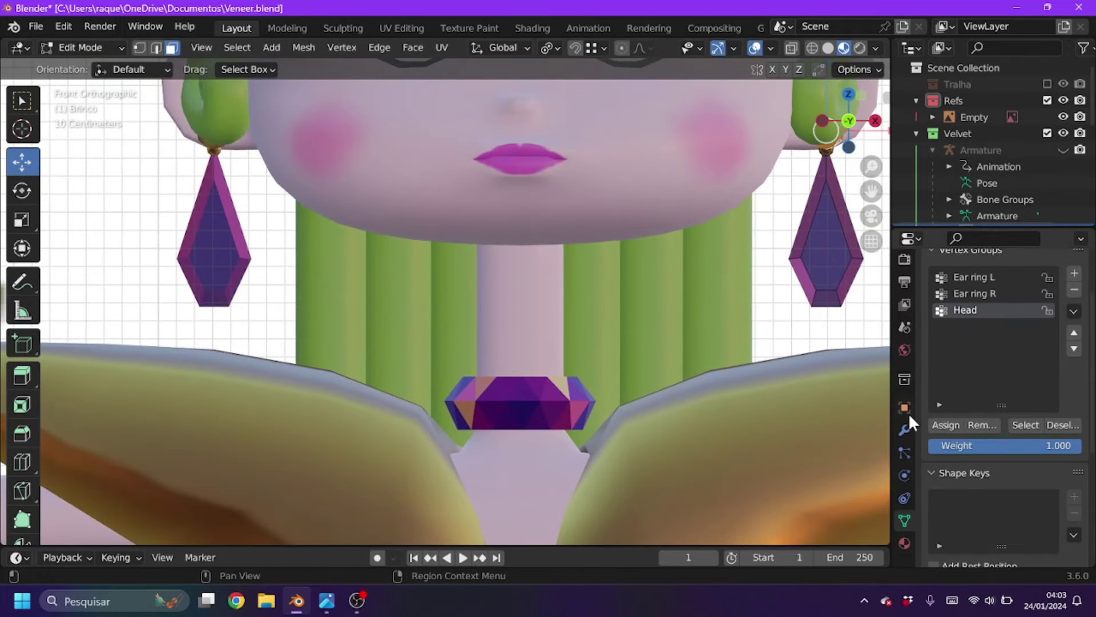
left_click(905, 430)
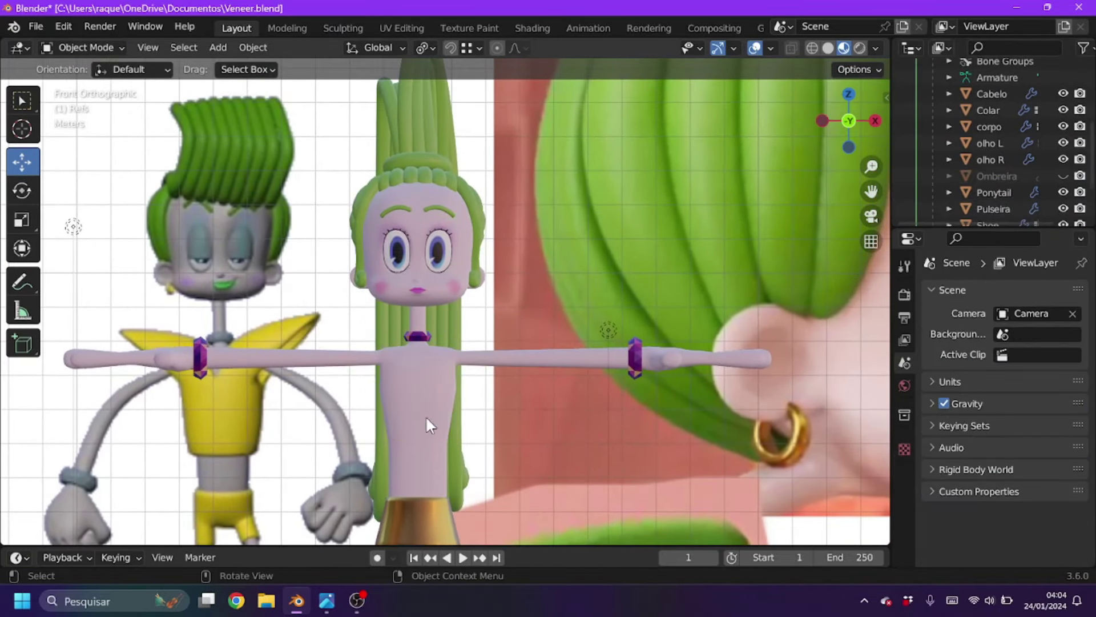
- Edit the Ombreira mesh and pull its wing vertices inward along X with proportional editing
left_click(415, 432)
key("Tab")
left_click(660, 318, "ctrl")
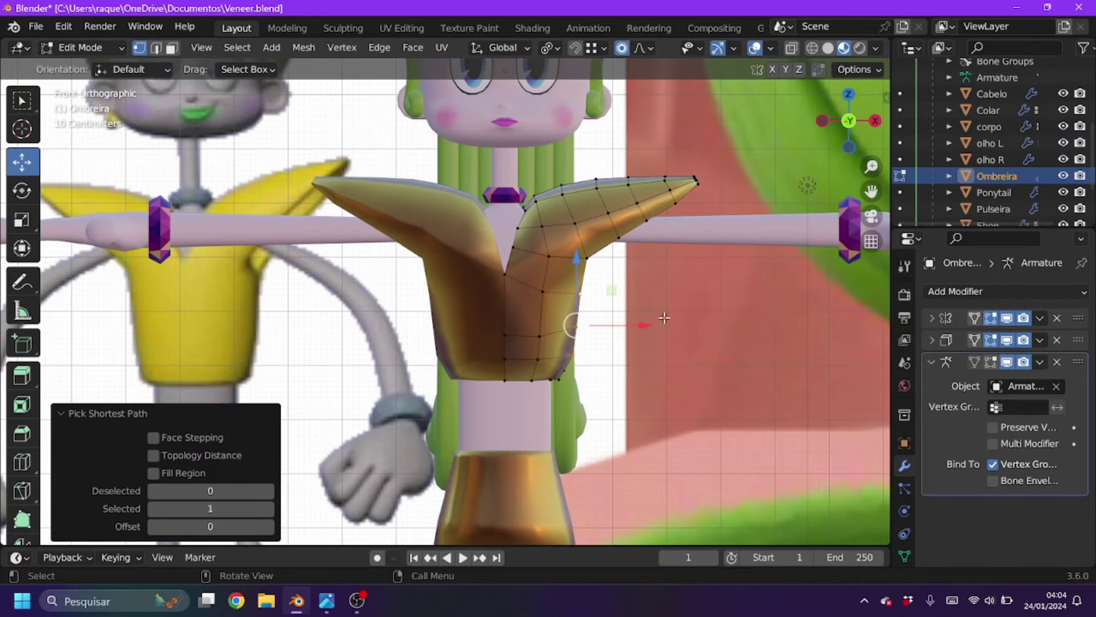
middle_click_drag(660, 318, 606, 339)
key("KP_1")
key("g")
left_click(632, 341)
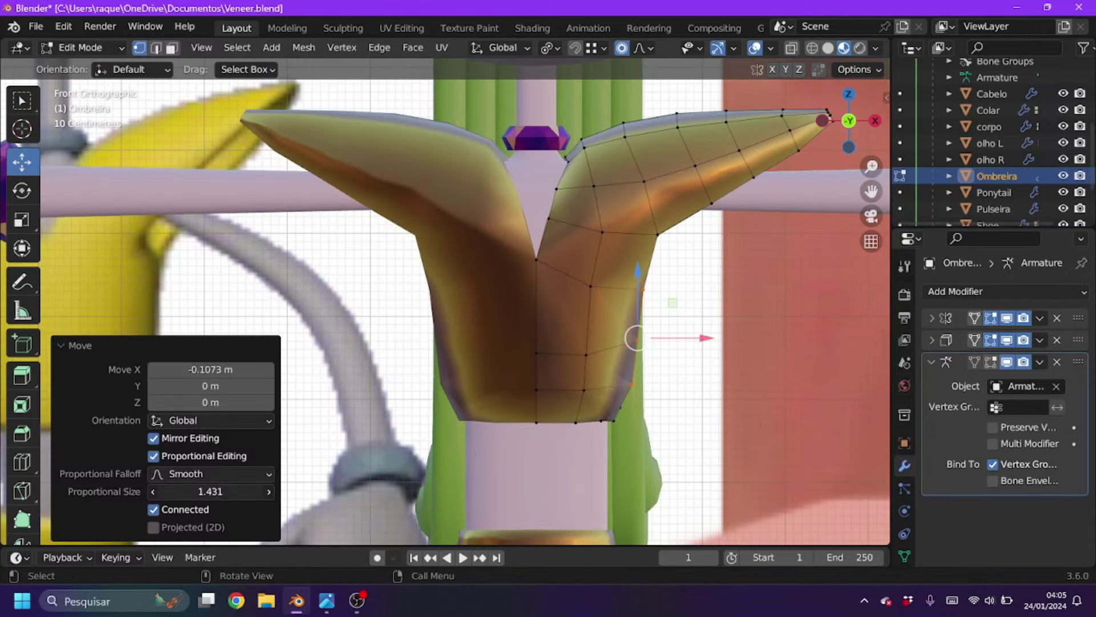
left_click_drag(572, 314, 556, 313)
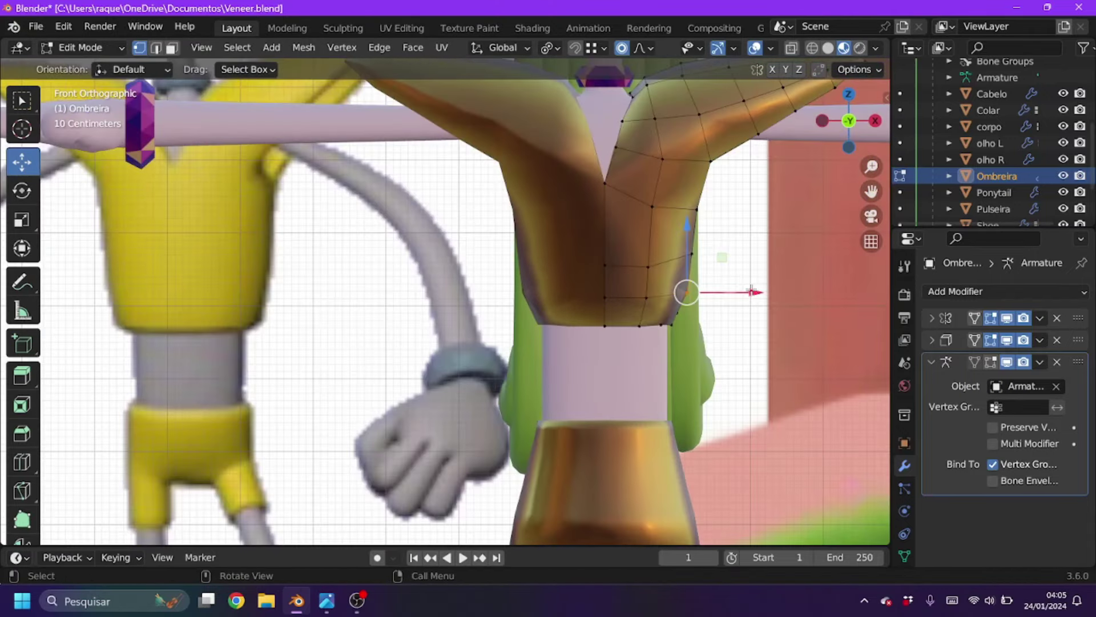
- With proportional editing off, reposition shoulder-pad vertices and merge a selection at its center
key("o")
left_click_drag(680, 293, 673, 350)
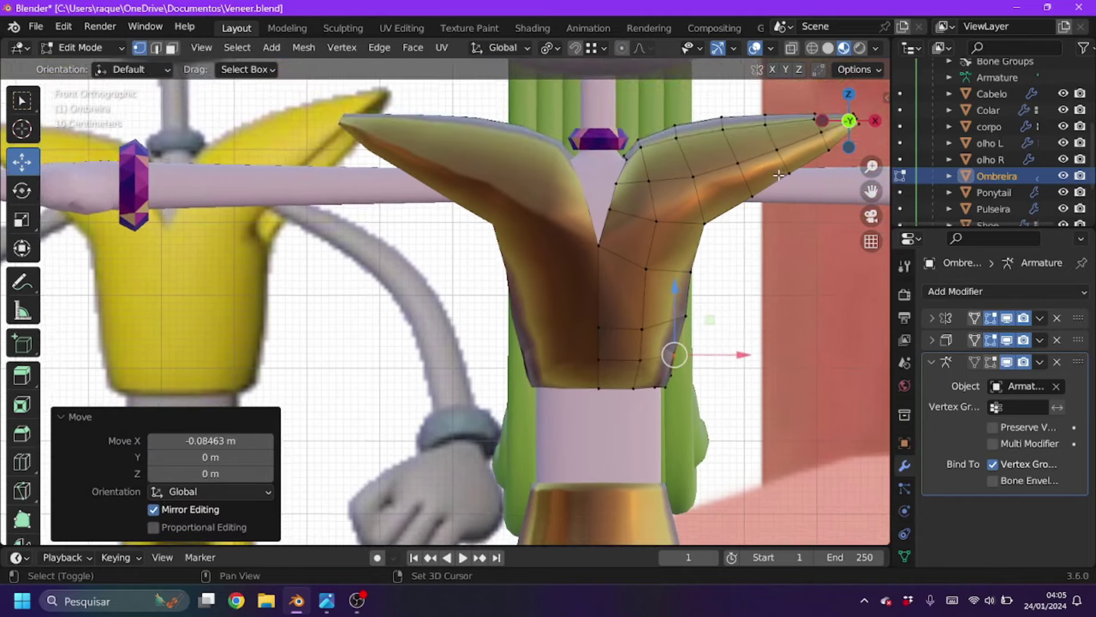
mouse_move(672, 350)
middle_mouse_down()
mouse_move(619, 205)
mouse_move(538, 402)
middle_mouse_up()
key("m")
left_click(646, 409)
mouse_move(646, 409)
middle_mouse_down()
mouse_move(690, 362)
mouse_move(563, 333)
middle_mouse_up()
right_click(563, 334)
- Shift the selected vertices along X and scale another shoulder-pad vertex group up slightly
middle_click_drag(641, 351, 426, 309)
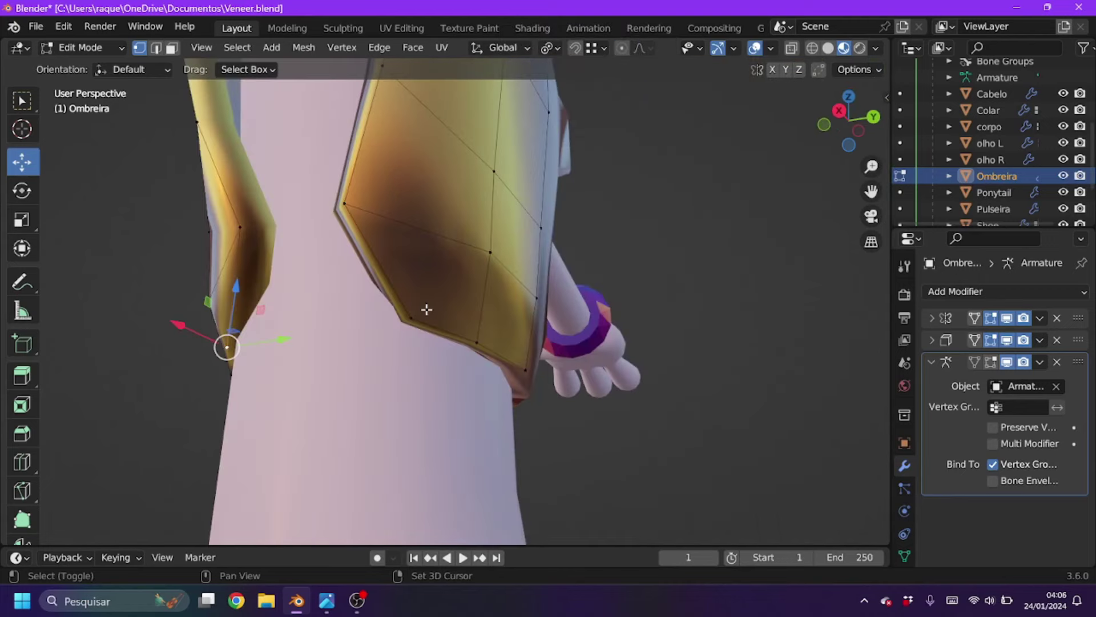
left_click_drag(426, 309, 250, 260)
mouse_move(250, 259)
middle_mouse_down()
mouse_move(594, 394)
mouse_move(589, 352)
middle_mouse_up()
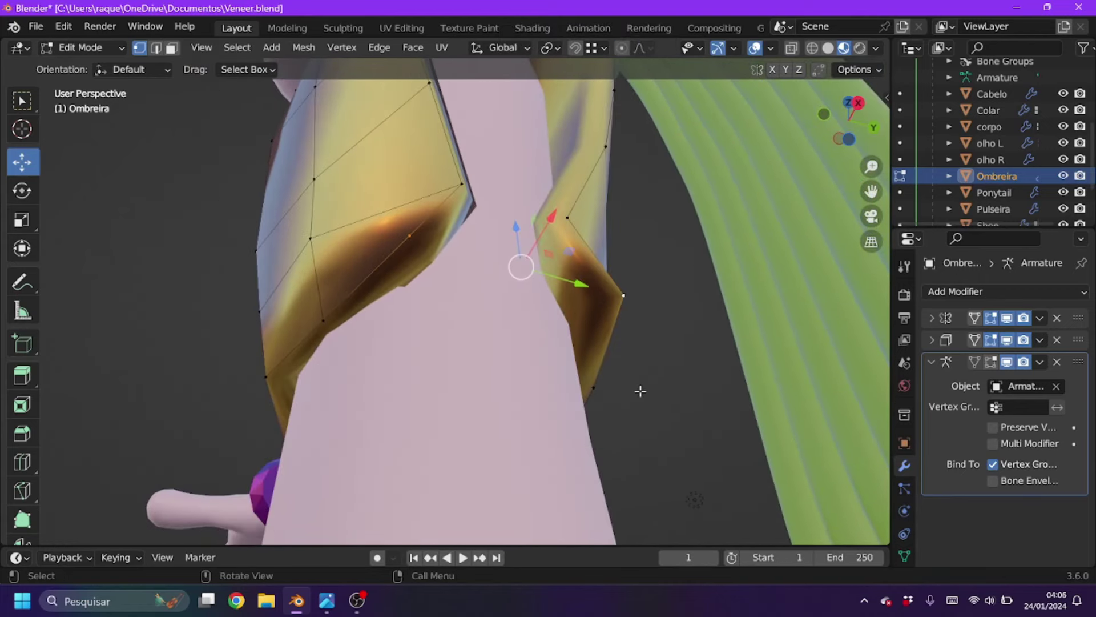
left_click(576, 376)
left_click(578, 222)
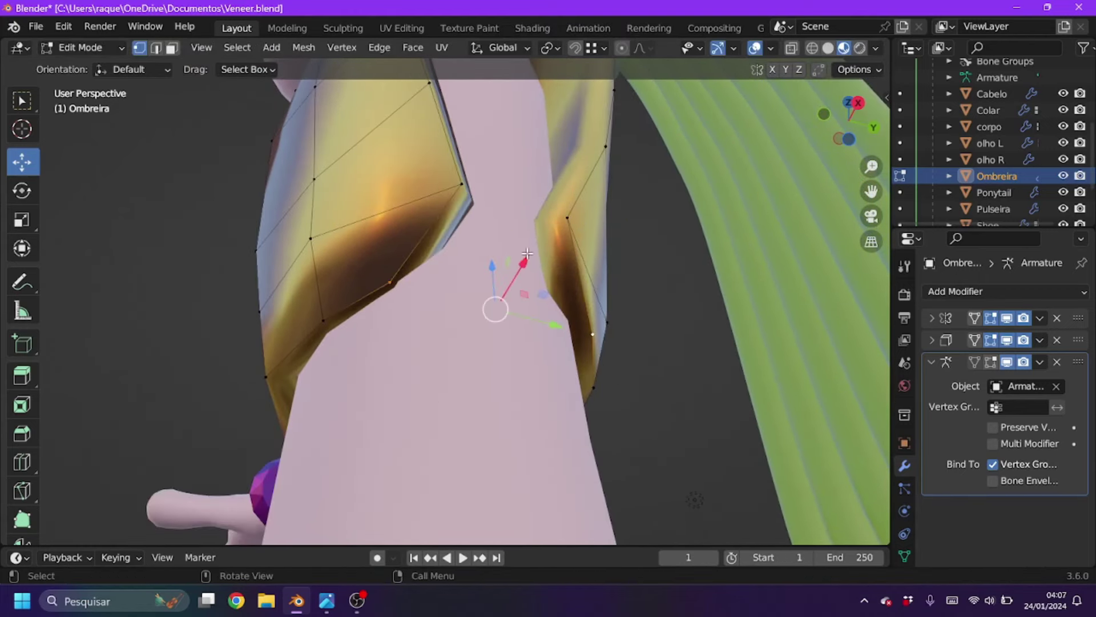
scroll(615, 330, "down", 3)
middle_click_drag(719, 330, 660, 362)
key("s")
left_click(698, 404)
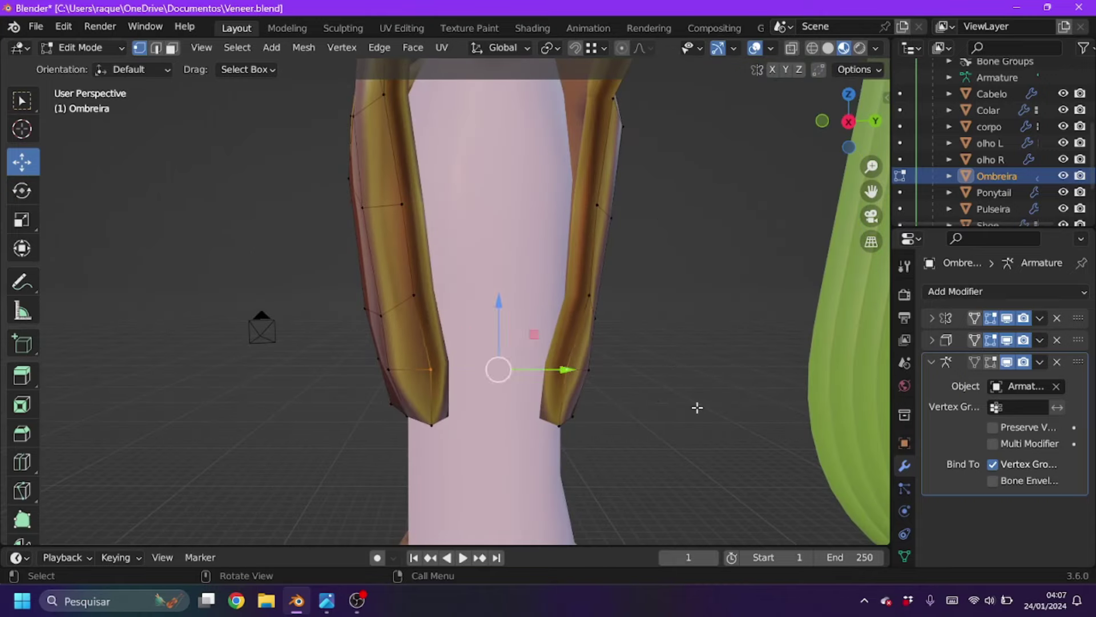
- Move a vertex path along Y in side view and lower the bottom-edge vertices
left_click(436, 433, "ctrl")
key("g")
key("KP_3")
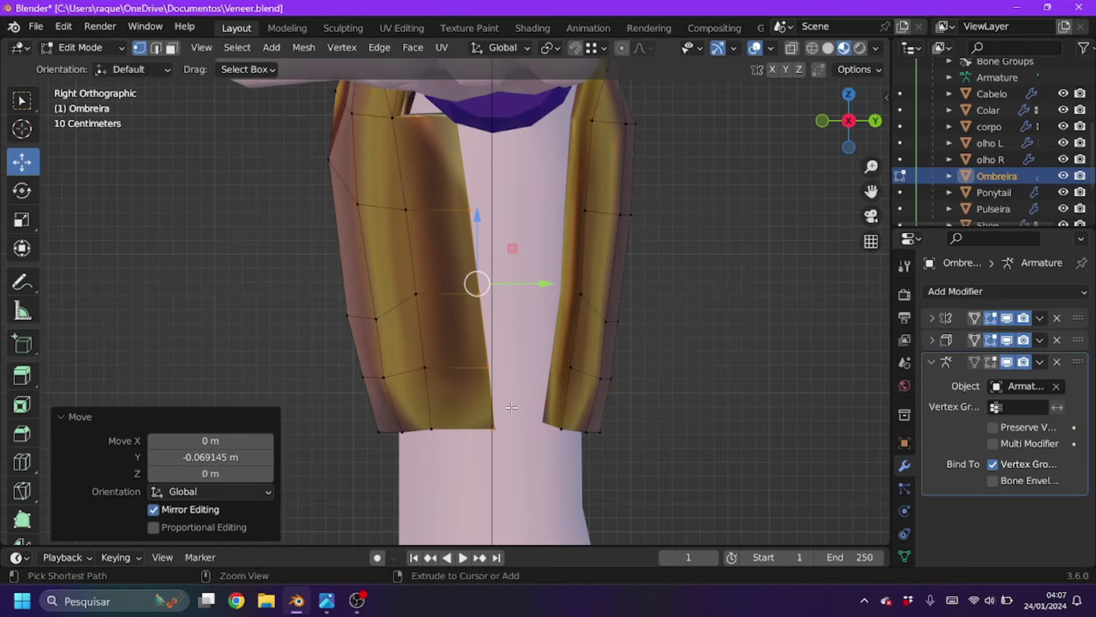
left_click_drag(565, 252, 568, 115)
middle_click_drag(568, 114, 476, 452)
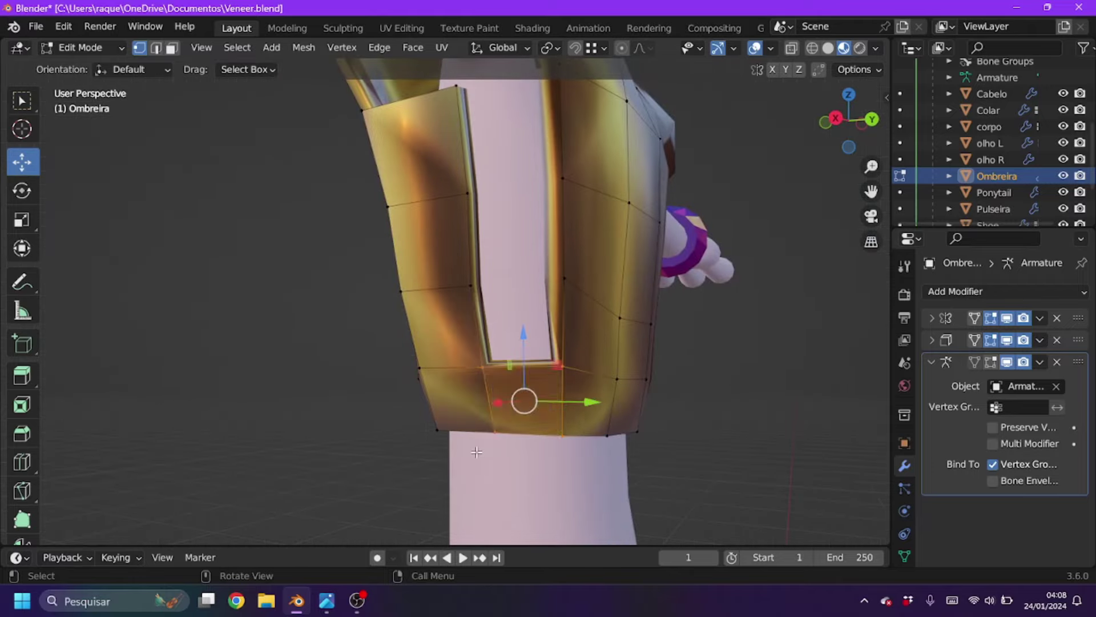
key("g")
left_click(473, 200)
mouse_move(473, 200)
middle_mouse_down()
mouse_move(391, 249)
mouse_move(513, 228)
mouse_move(516, 272)
mouse_move(617, 321)
middle_mouse_up()
- Extrude the shoulder piece's bottom edge loop and scale it inward
key("alt+Tab")
scroll(516, 272, "up", 3)
left_click(297, 600)
key("e")
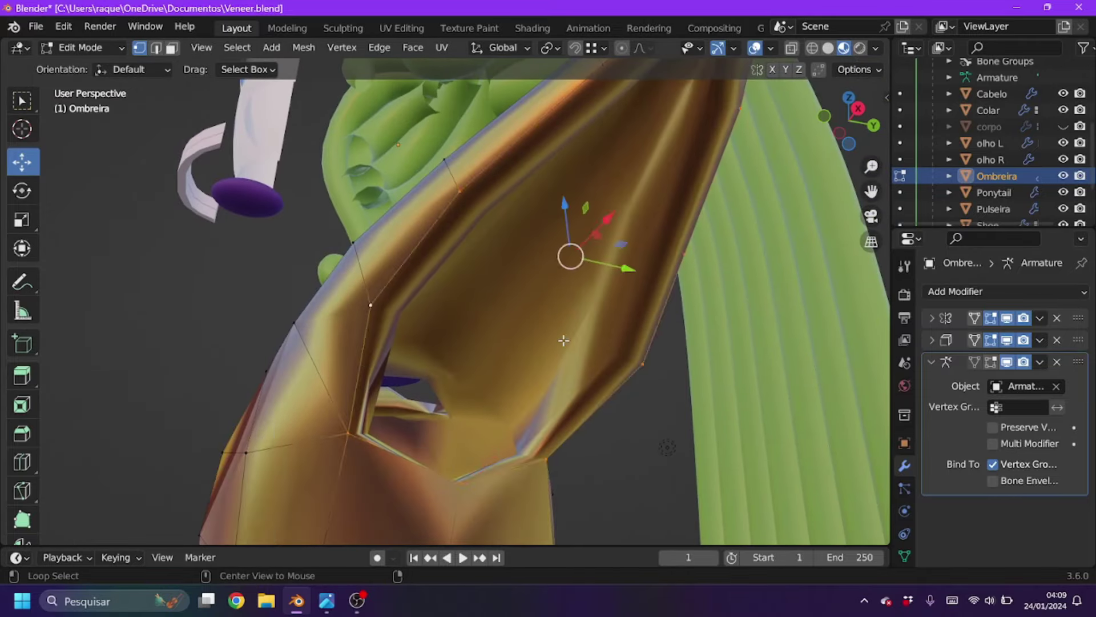
key("s")
left_click(570, 219)
mouse_move(570, 219)
middle_mouse_down()
mouse_move(587, 135)
mouse_move(590, 164)
mouse_move(252, 242)
middle_mouse_up()
- Check the reference image and scale the bottom loop down further around the torso
left_click(327, 600)
key("s")
left_click(636, 171)
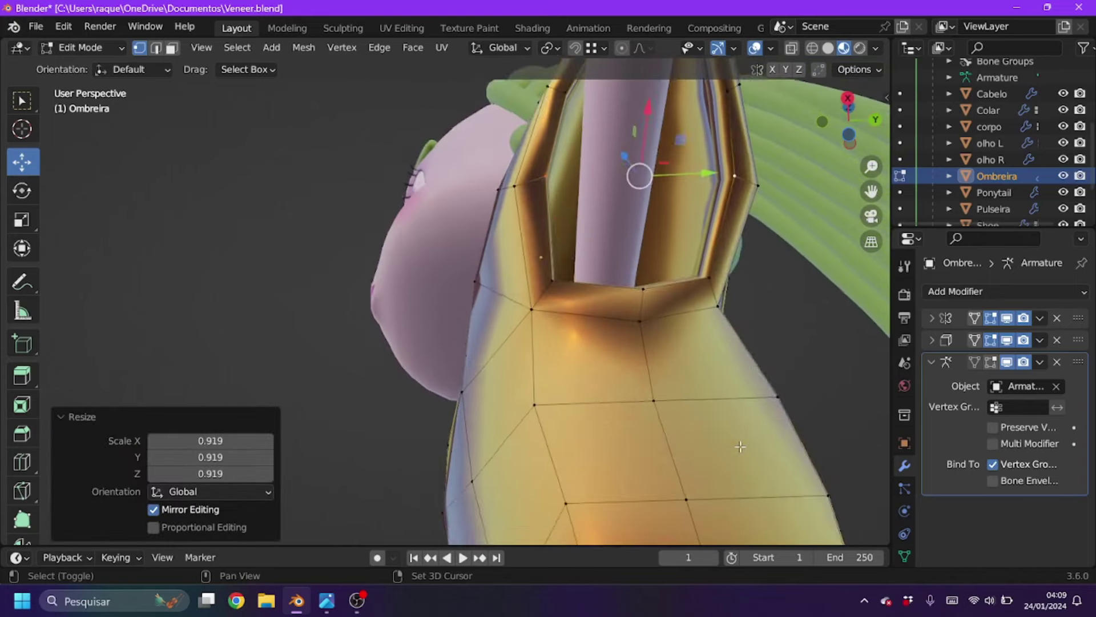
middle_click_drag(718, 345, 657, 350)
key("KP_1")
- Use proportional editing to move the Ombreira wing-tip vertices along X
key("Tab")
scroll(505, 305, "up", 3)
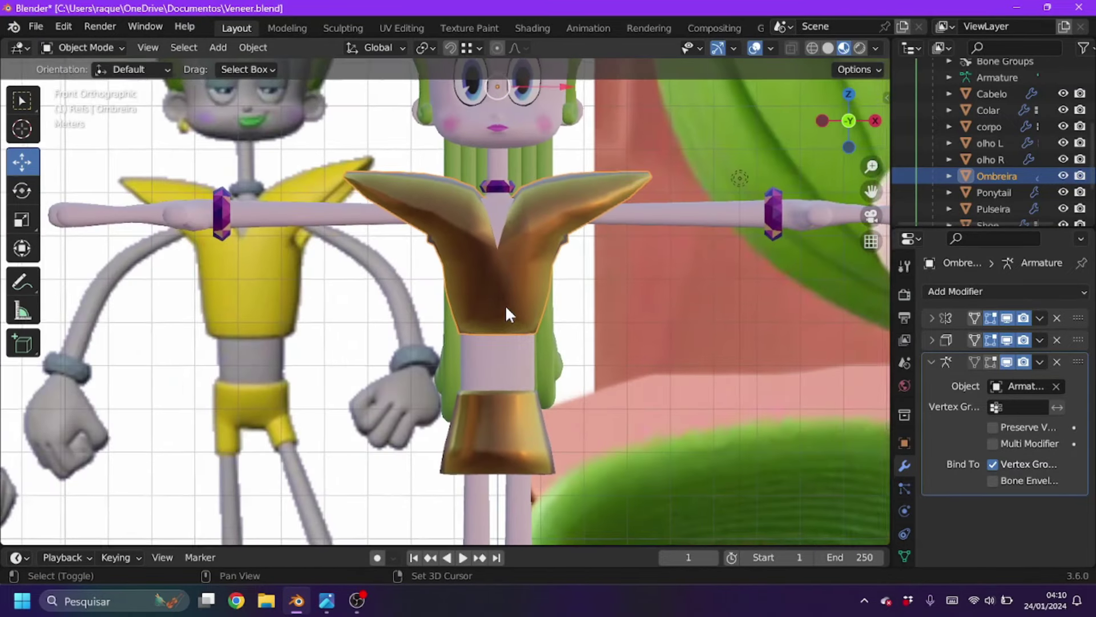
scroll(505, 305, "up", 2)
scroll(505, 305, "down", 1)
key("o")
left_click_drag(564, 212, 538, 212)
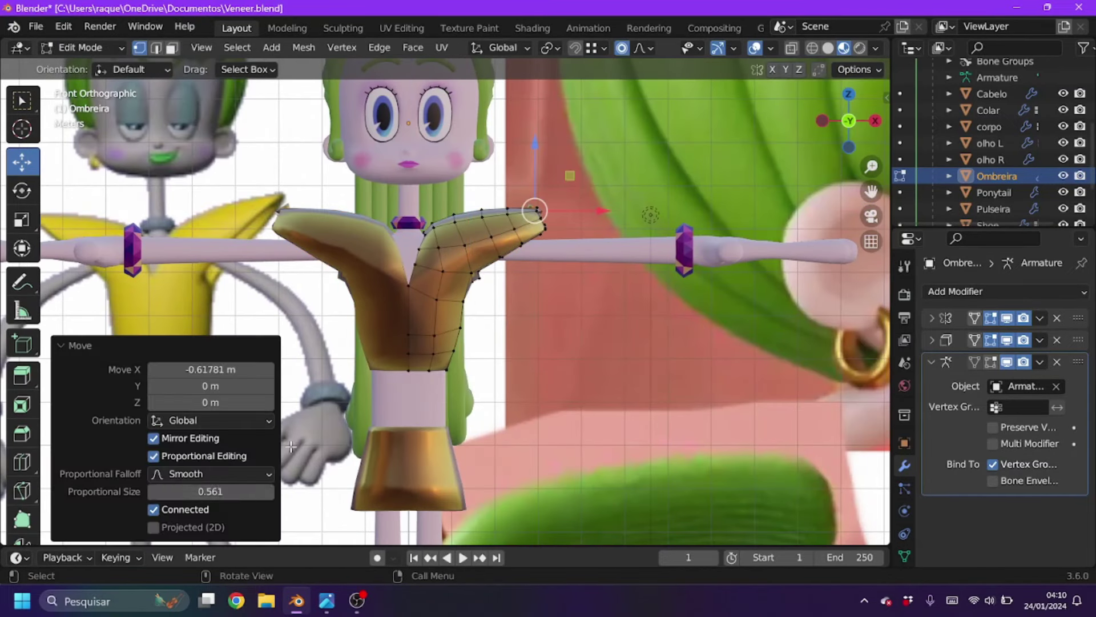
middle_click_drag(535, 213, 670, 246, "shift")
left_click_drag(754, 249, 739, 254)
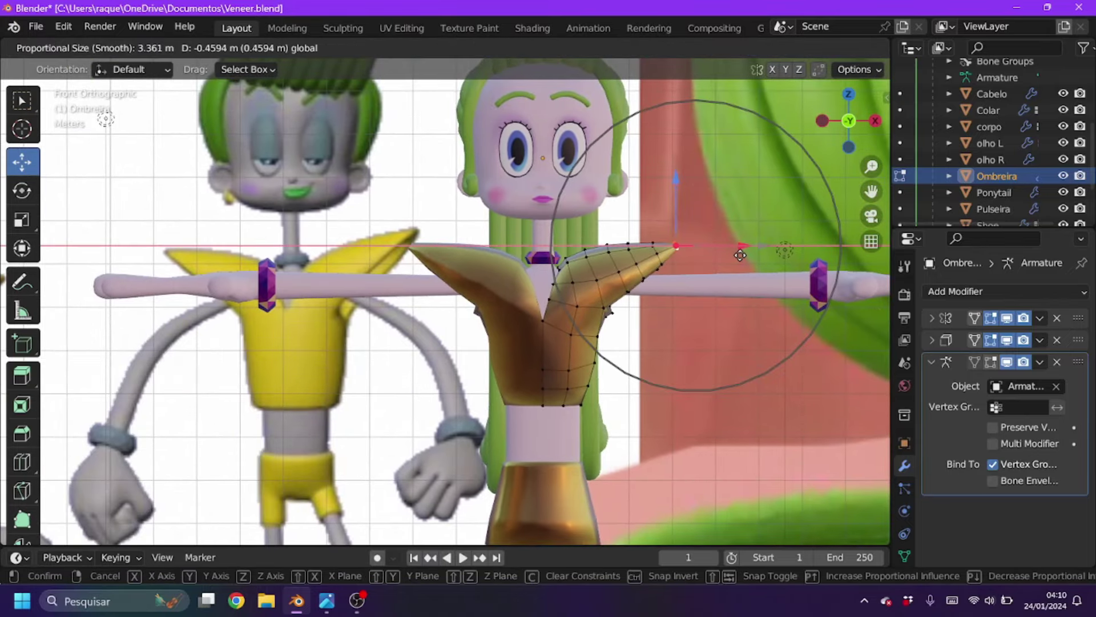
mouse_move(741, 256)
middle_mouse_down()
mouse_move(491, 237)
mouse_move(517, 354)
middle_mouse_up()
- Pull a shoulder-edge vertex inward along X, then leave Edit Mode and select corpo
key("o")
left_click(518, 359, "ctrl")
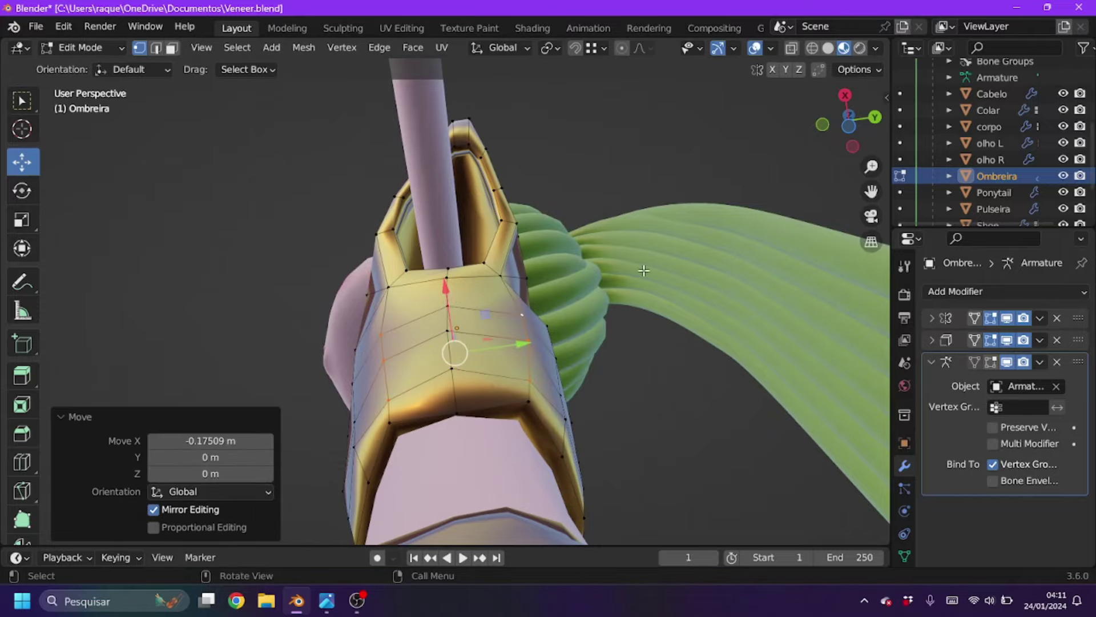
key("KP_1")
scroll(519, 299, "up", 5)
left_click(767, 264, "ctrl")
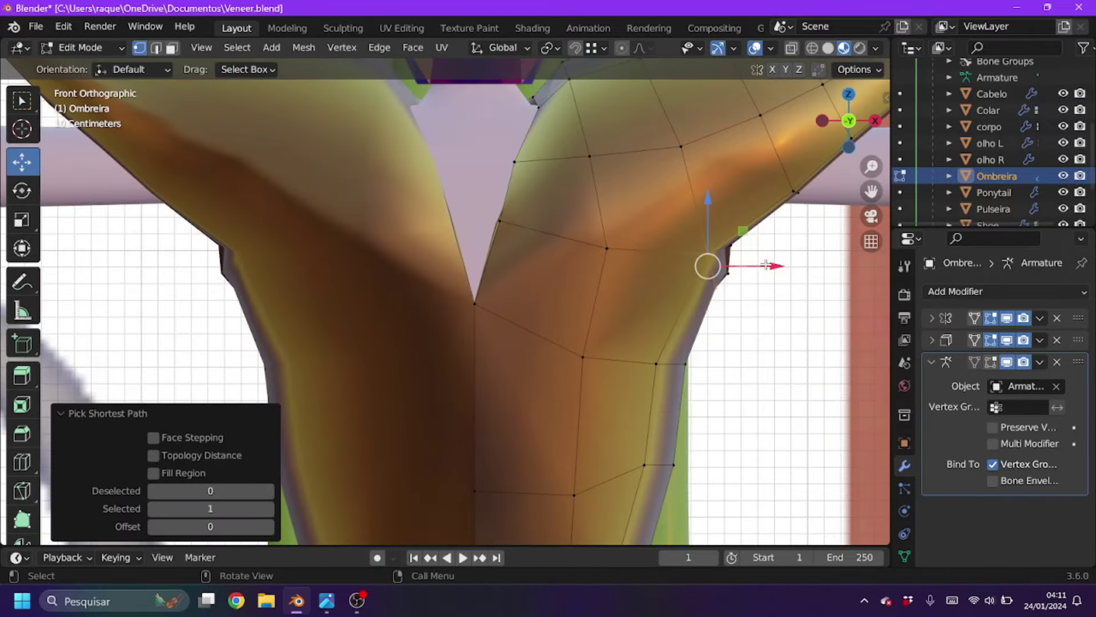
left_click_drag(767, 265, 742, 280)
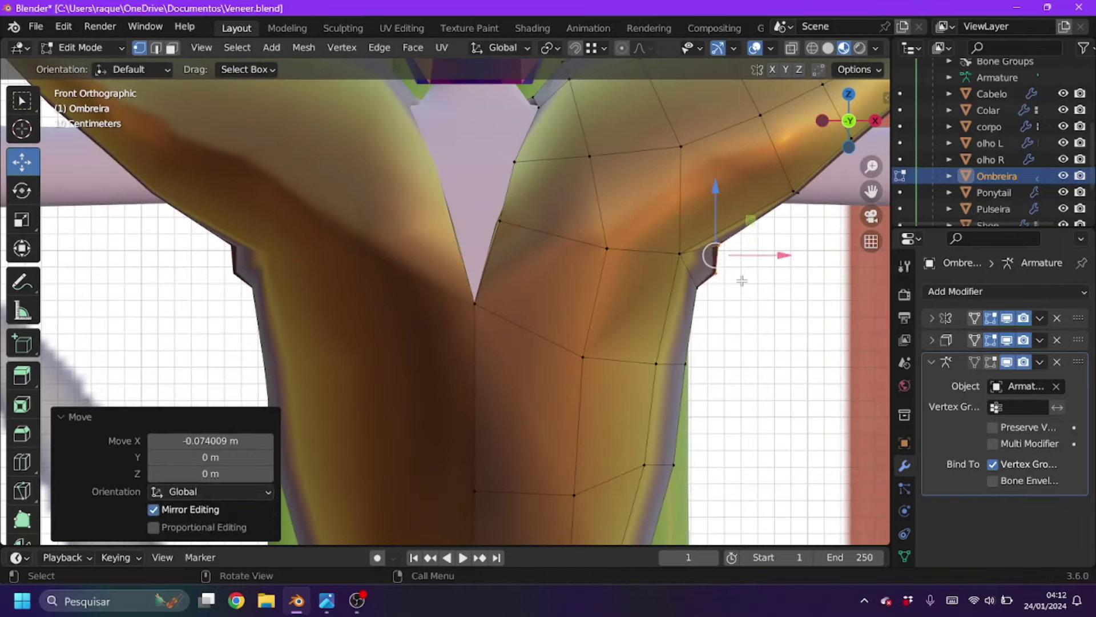
key("Tab")
left_click(462, 336)
- Separate the shorts faces from corpo into a new Shorts object and remove unused material slots
key("Tab")
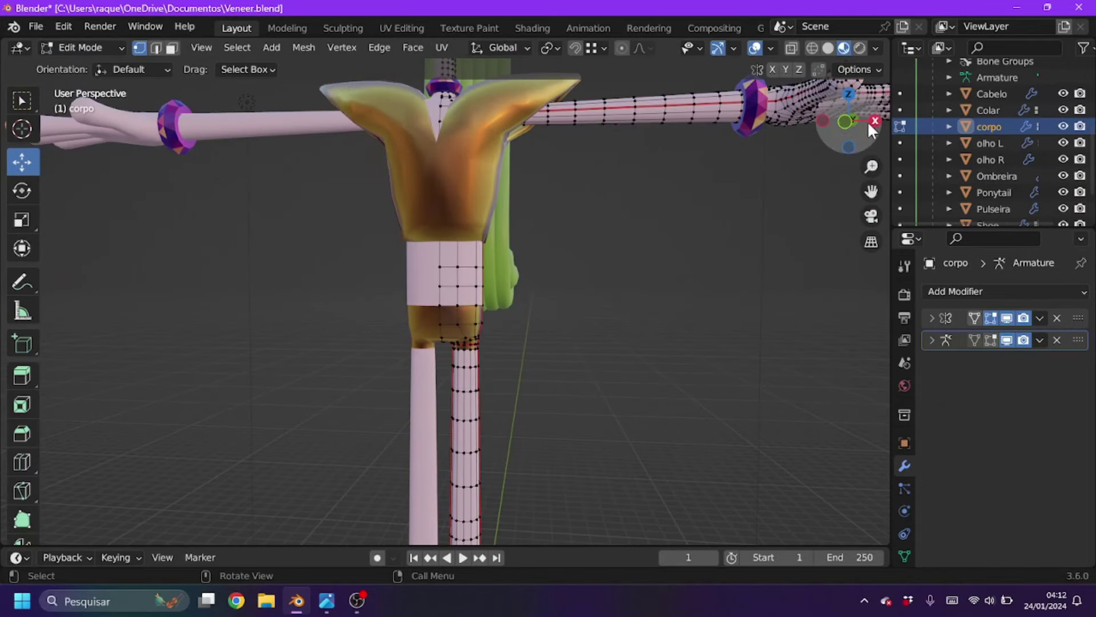
key("KP_1")
scroll(641, 265, "up", 5)
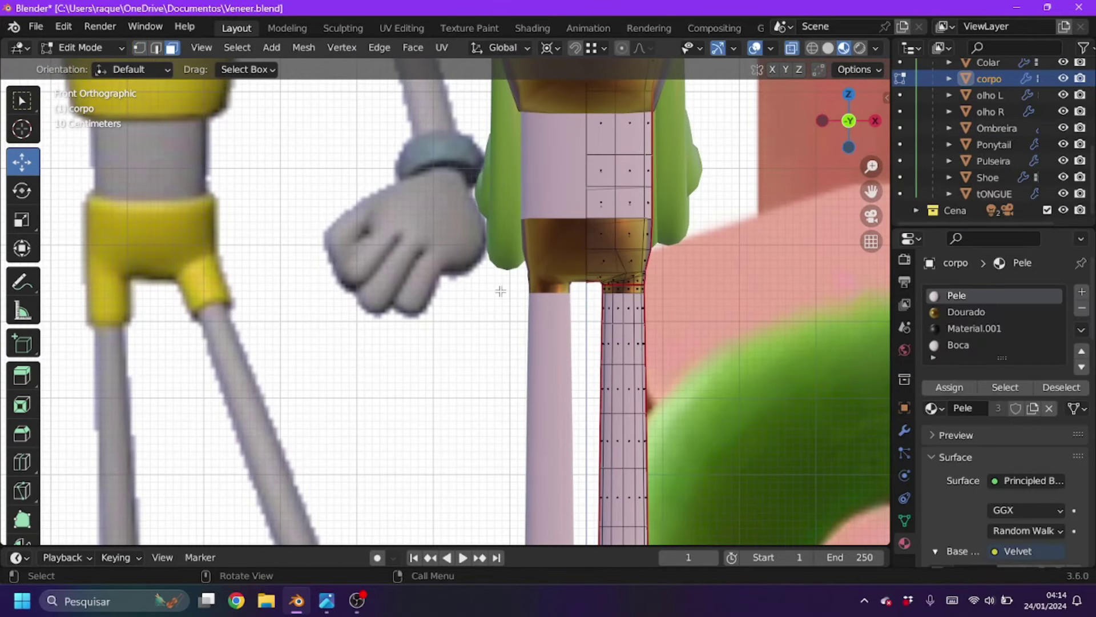
left_click(303, 47)
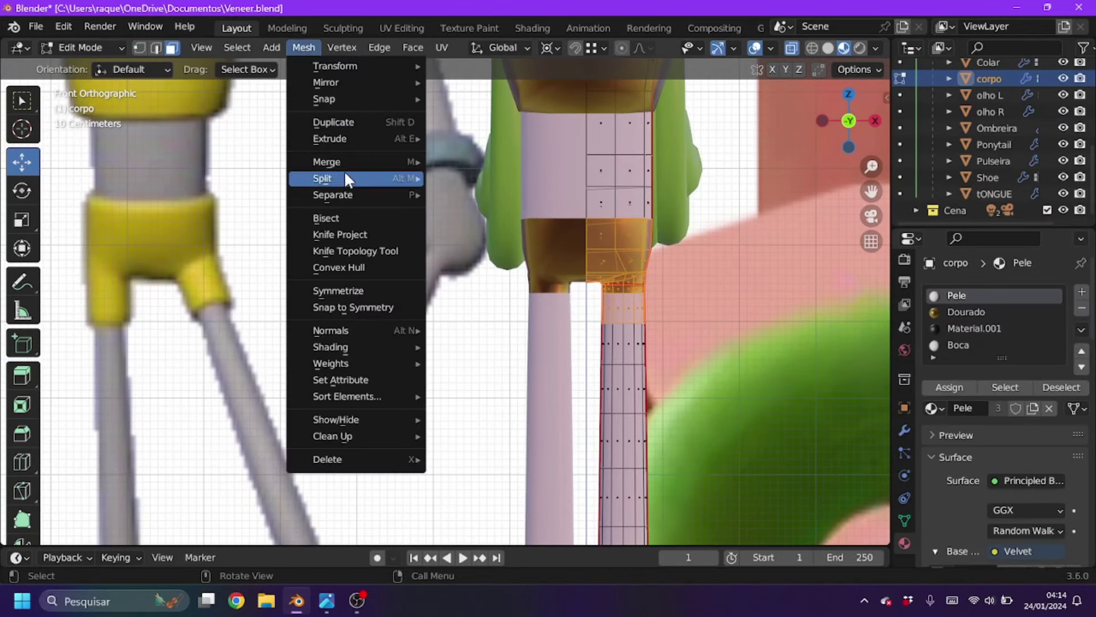
left_click(457, 196)
key("Tab")
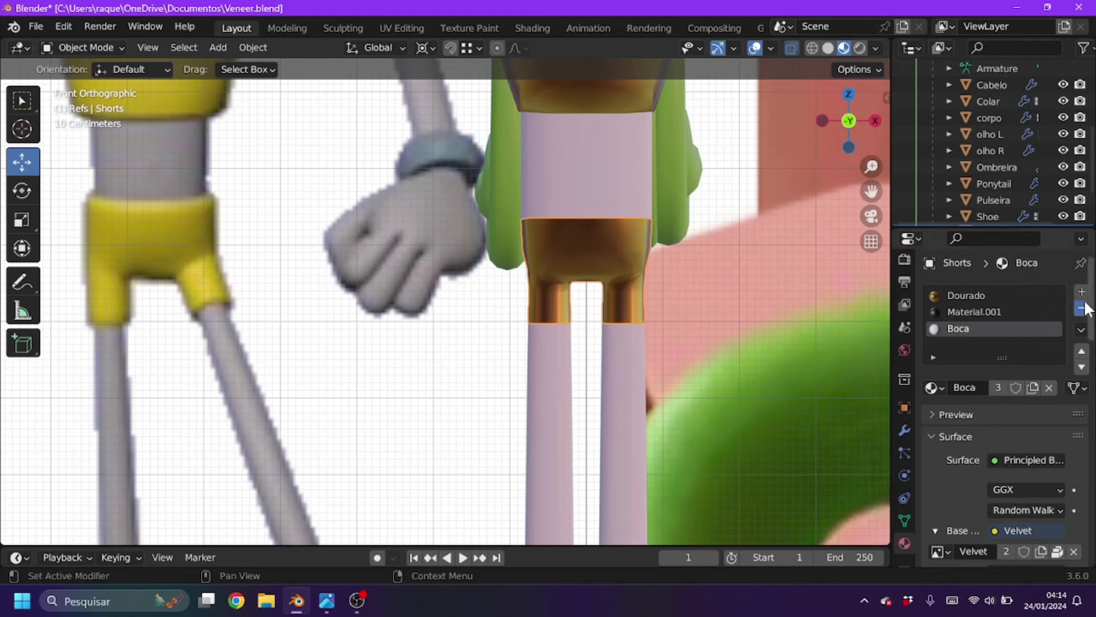
left_click(1081, 309)
left_click(1082, 309)
- Scale and reposition the Shorts mesh in Edit Mode, adjusting the transform pivot
key("Tab")
left_click(370, 363)
left_click(557, 47)
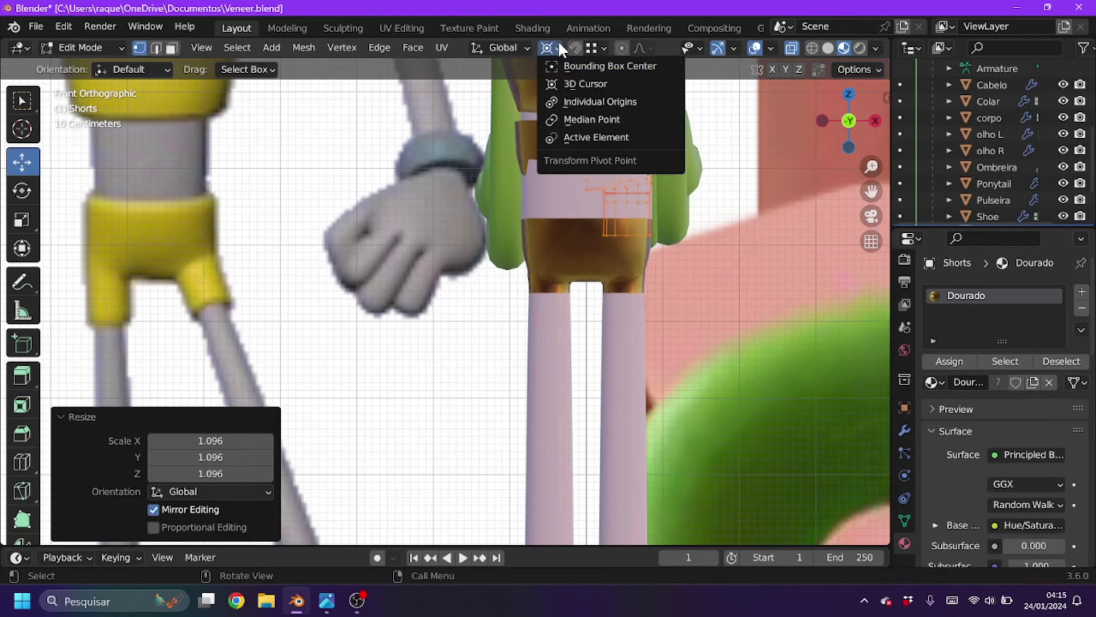
right_click(636, 228)
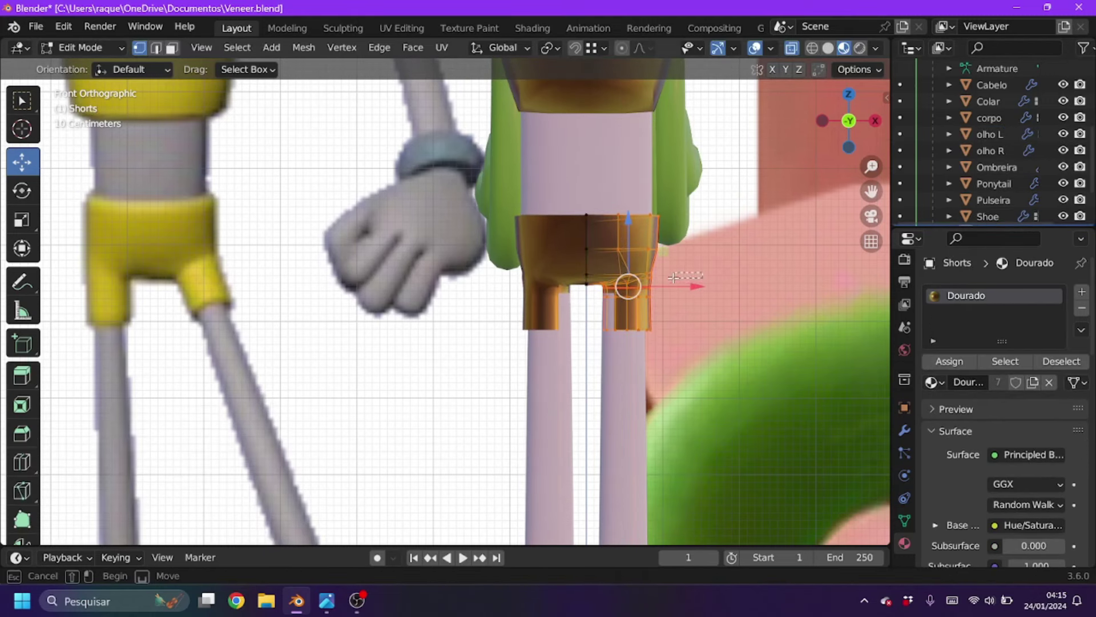
left_click(716, 285)
middle_click_drag(716, 286, 628, 257)
- Add a Solidify modifier with 0.01 m thickness to the Shorts
left_click(905, 430)
left_click(1005, 291)
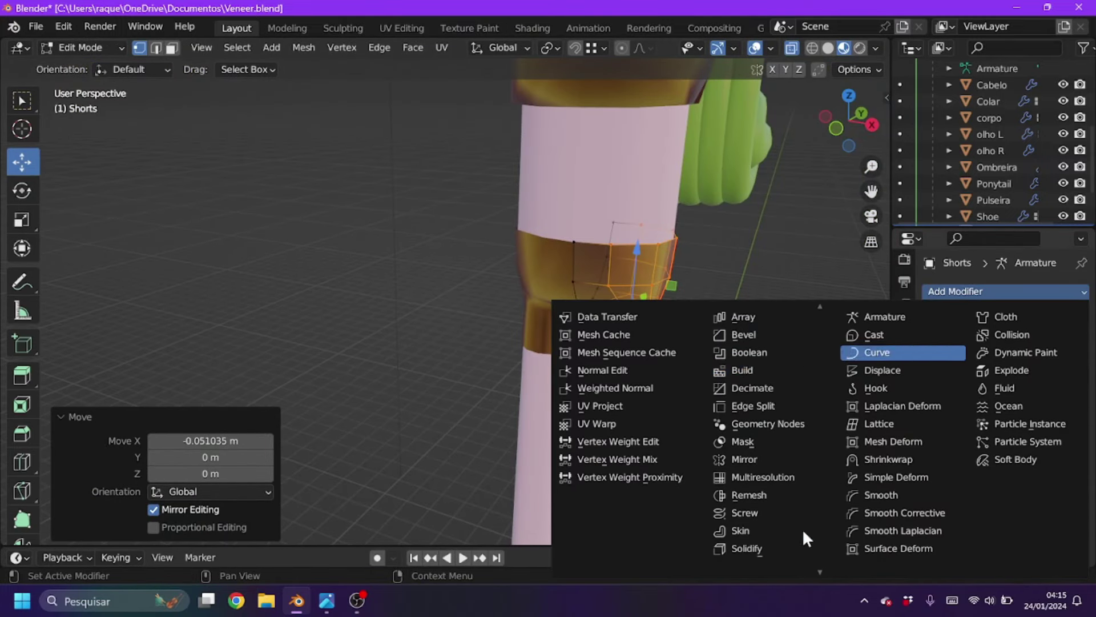
left_click(736, 547)
middle_click_drag(744, 342, 531, 127)
key("Tab")
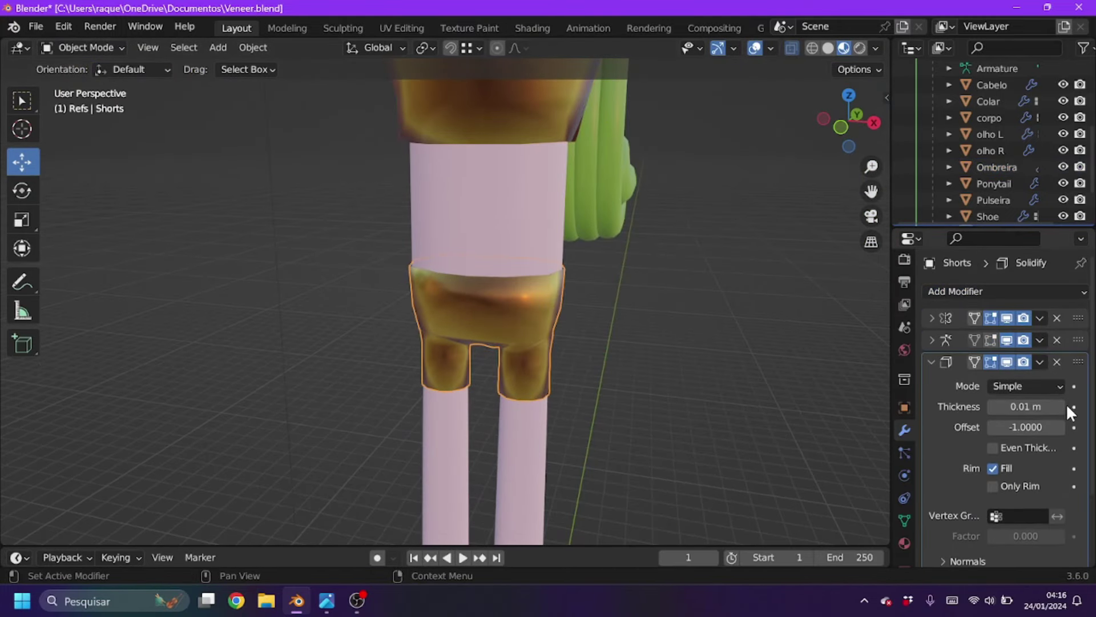
- Collapse the Solidify modifier and drag it to the second slot of the stack
left_click(932, 362)
left_click_drag(1078, 362, 1078, 340)
scroll(702, 338, "up", 3)
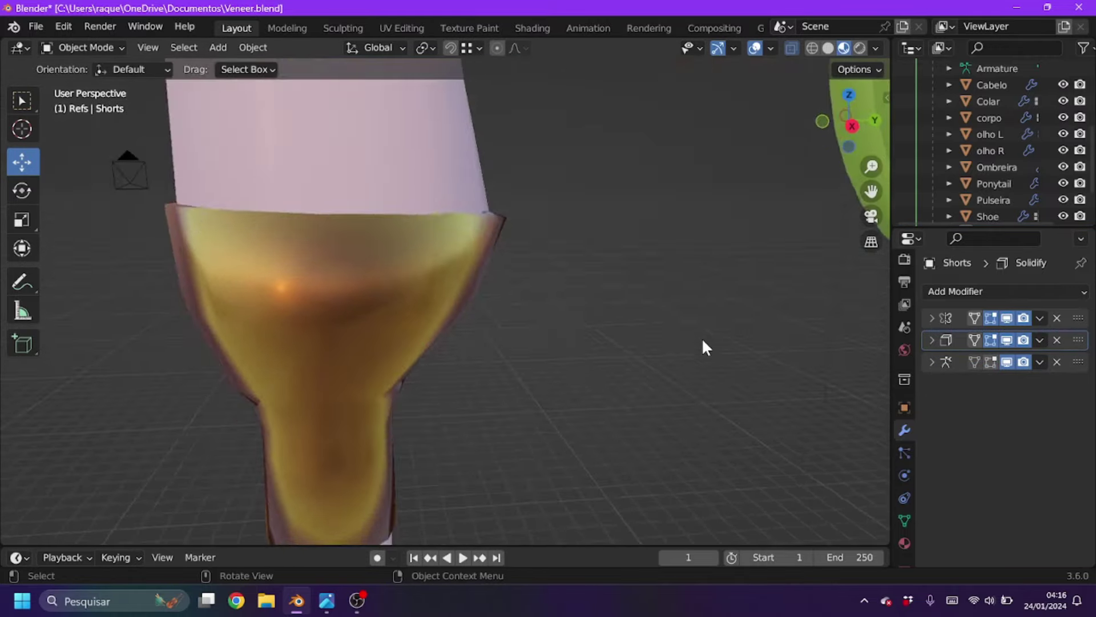
key("Tab")
mouse_move(701, 337)
middle_mouse_down()
mouse_move(472, 348)
mouse_move(634, 321)
middle_mouse_up()
- Enlarge the leg edge loop with proportional editing and lower it in front view
left_click(472, 348, "alt")
key("o")
key("s")
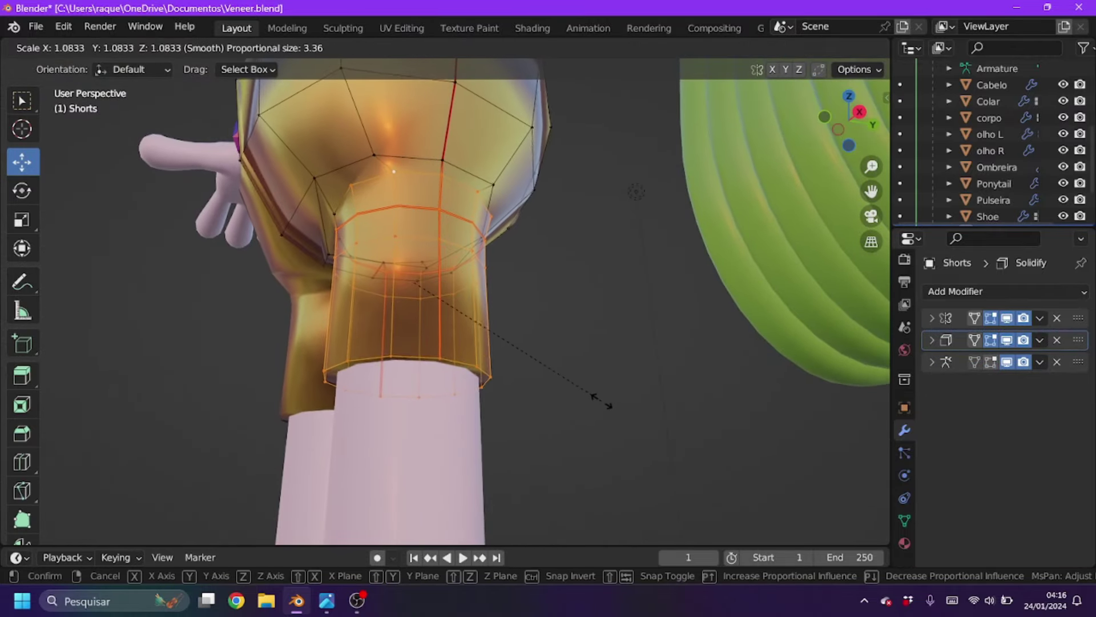
left_click(635, 191)
key("KP_1")
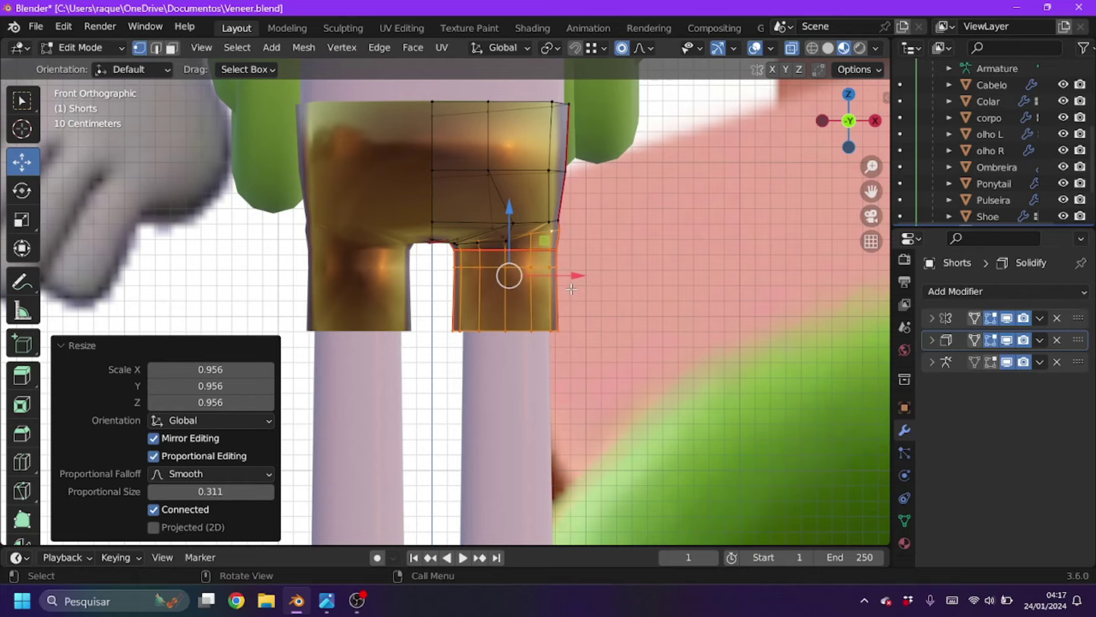
key("g")
left_click(525, 223)
scroll(525, 223, "down", 2)
middle_click_drag(525, 223, 571, 240, "shift")
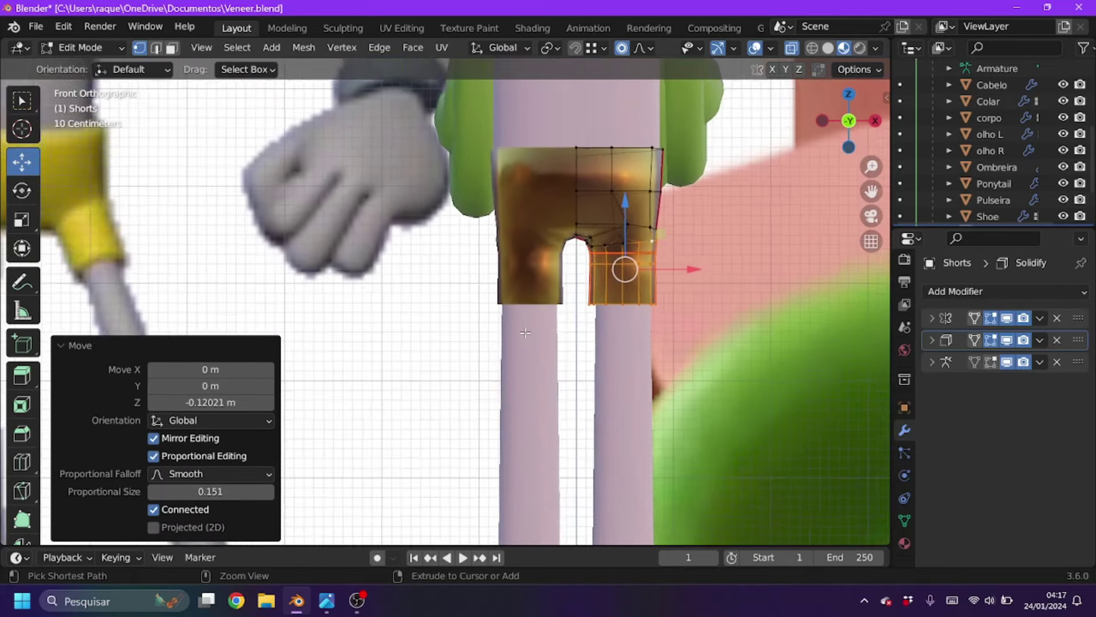
- Shift the leg loop sideways along X and flatten it
key("g")
key("x")
left_click(496, 246)
key("g")
key("x")
key("Escape")
key("KP_3")
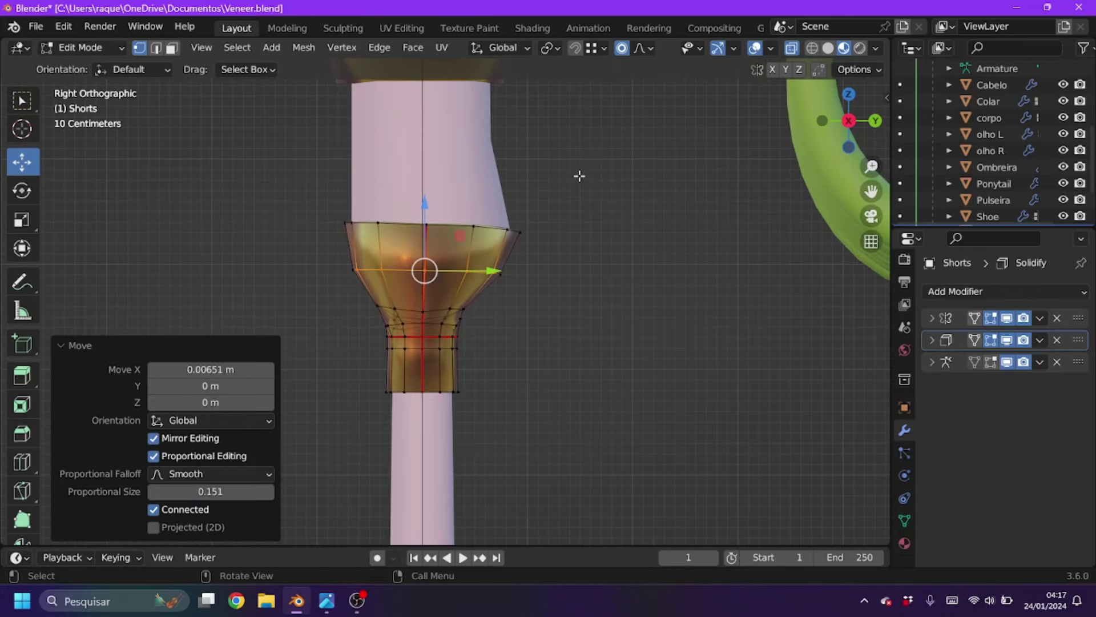
key("s")
key("z")
key("0")
key("Return")
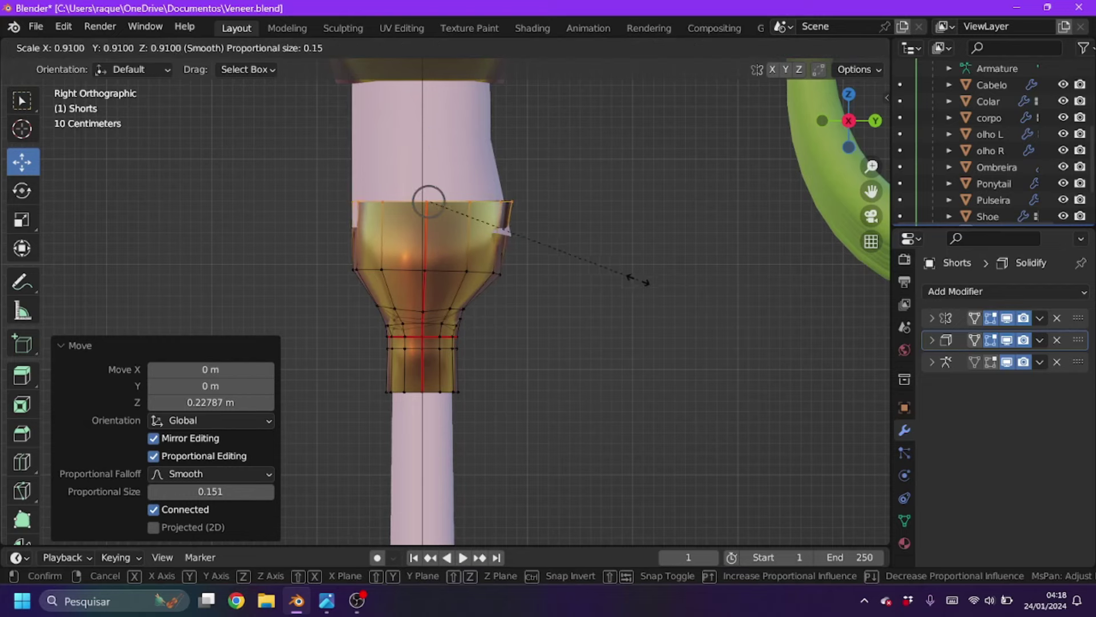
- Add a centred edge loop across the leg, widen it and nudge a shorts vertex
left_click(491, 252)
right_click(491, 253)
key("s")
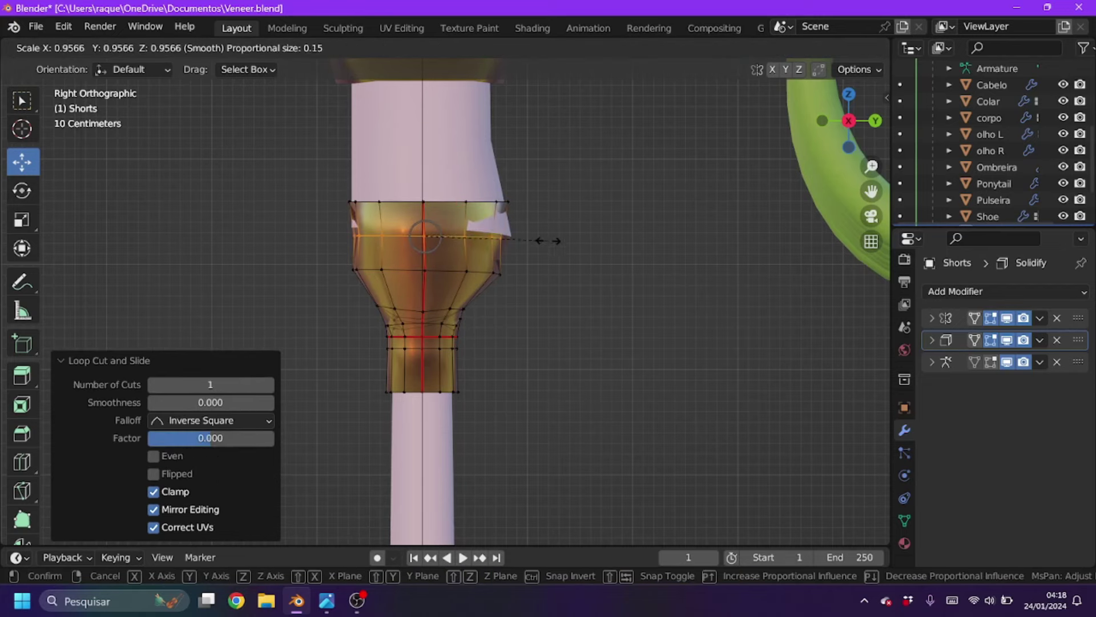
scroll(402, 234, "up", 4)
key("s")
left_click(624, 246)
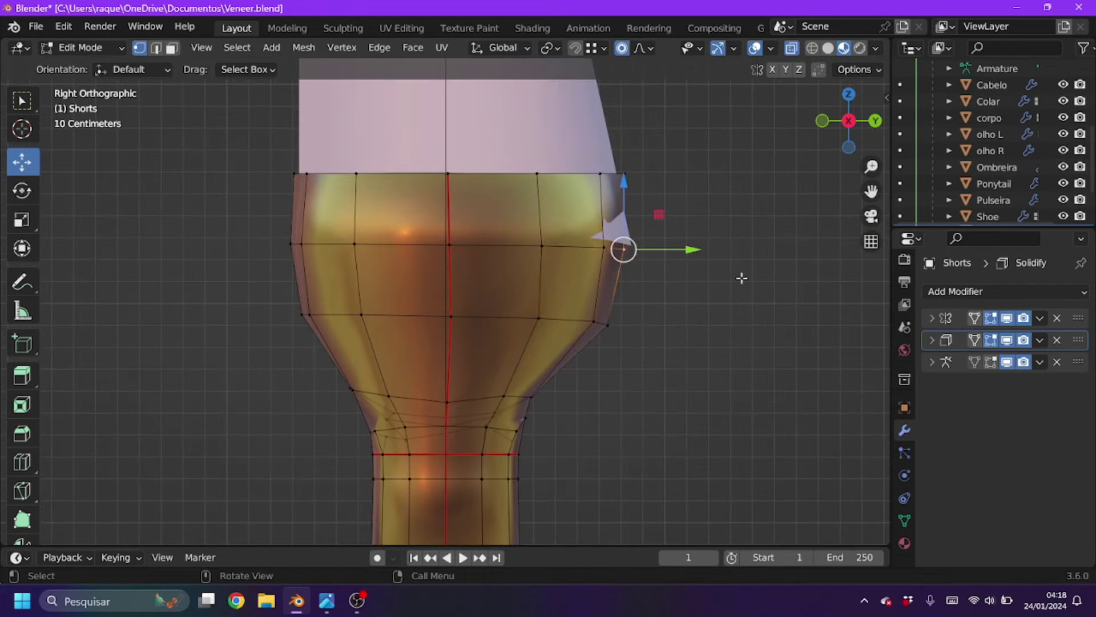
left_click_drag(621, 244, 632, 247)
middle_click_drag(286, 171, 527, 287)
- Rescale the loop at the top of the leg in front view
key("KP_1")
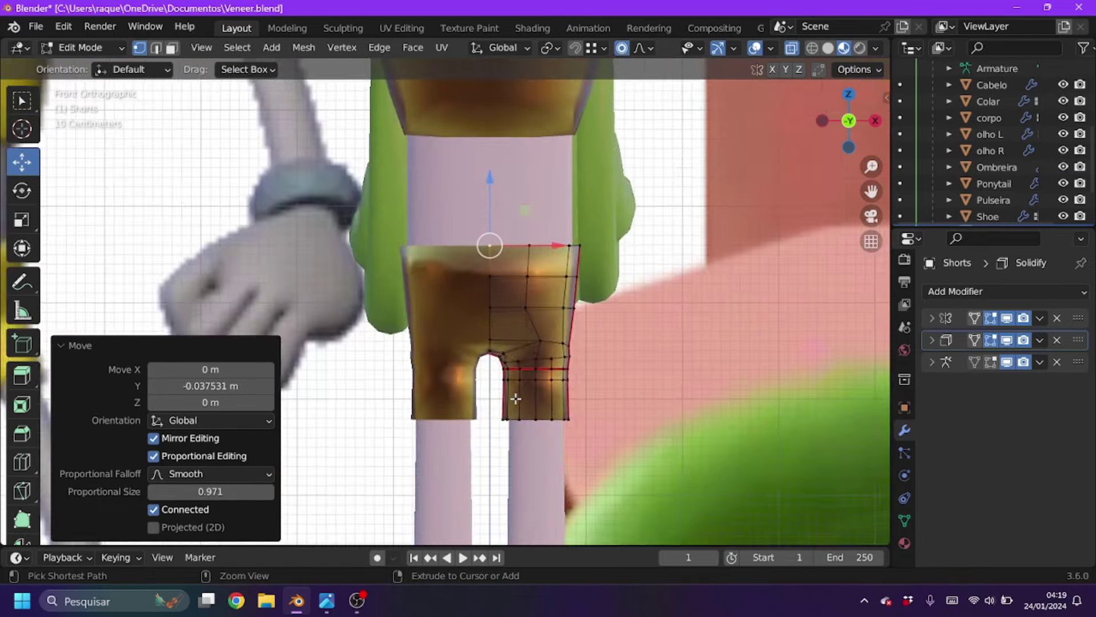
scroll(514, 342, "up", 3)
left_click(514, 222, "alt")
key("s")
left_click(653, 318)
key("ctrl+z")
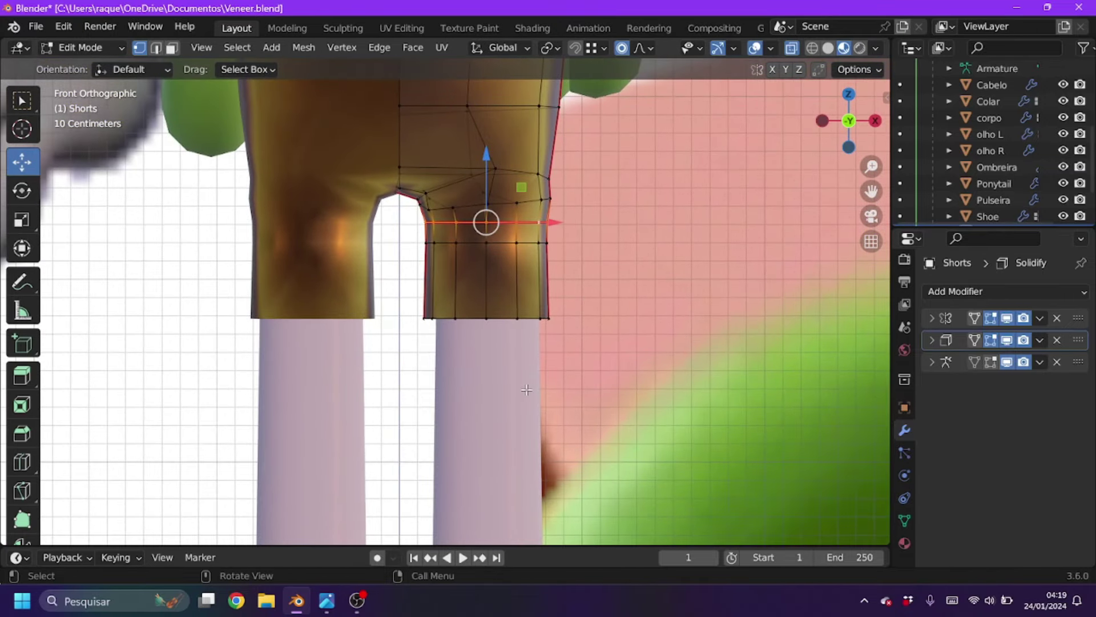
left_click(666, 361)
- Slide the crotch vertices along X and adjust the right-edge vertex
left_click(507, 196)
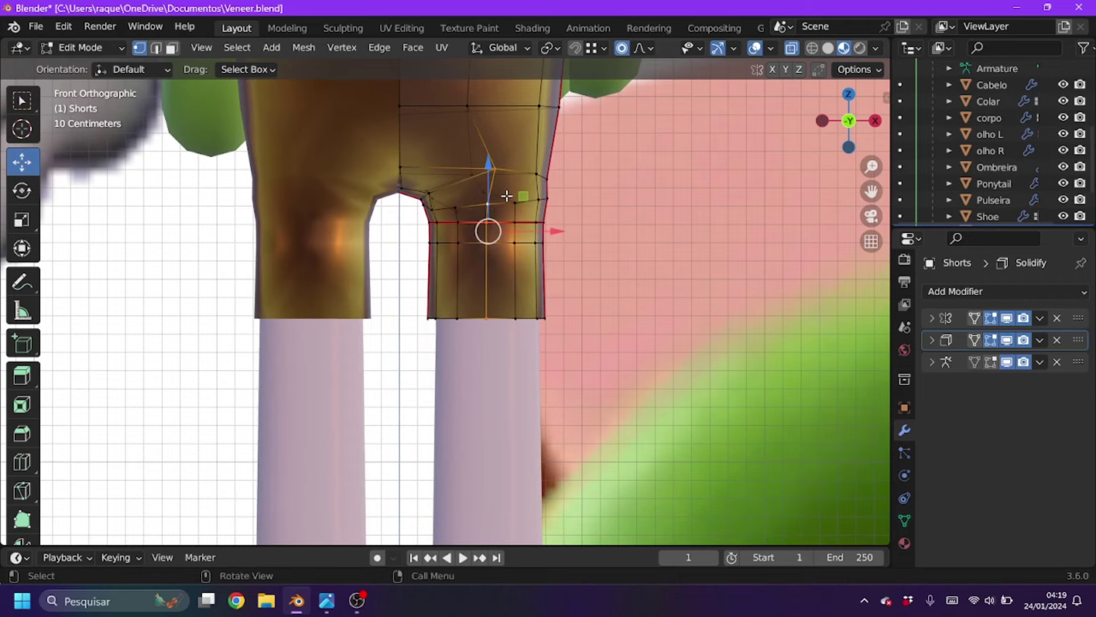
scroll(549, 193, "up", 3)
left_click(215, 247)
left_click_drag(268, 225, 286, 226)
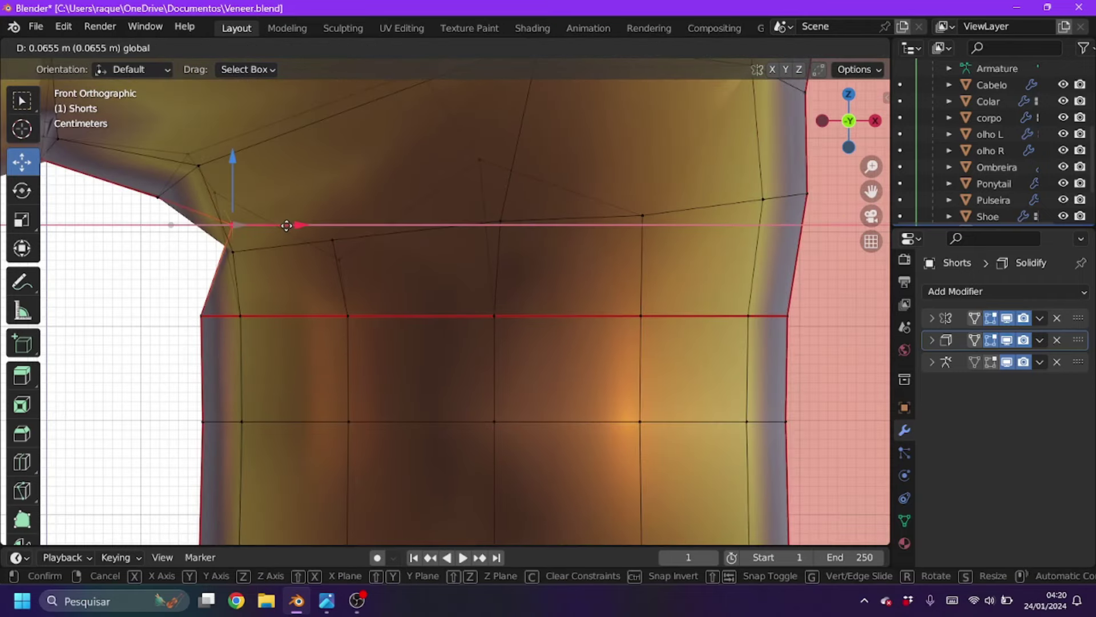
left_click(195, 257)
key("g")
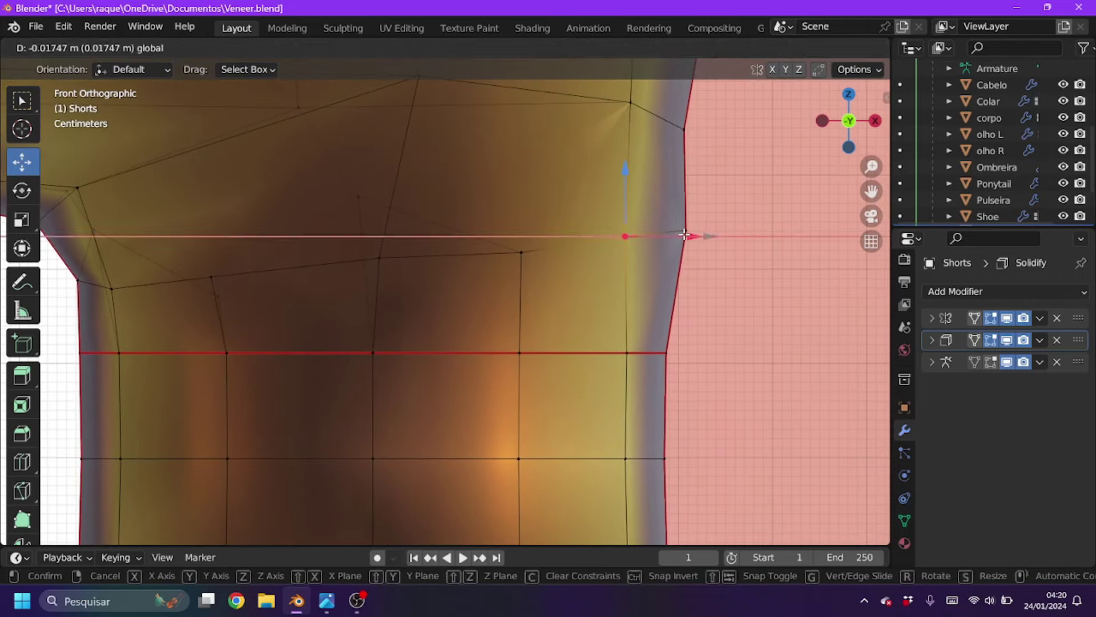
left_click(680, 234)
scroll(458, 284, "down", 5)
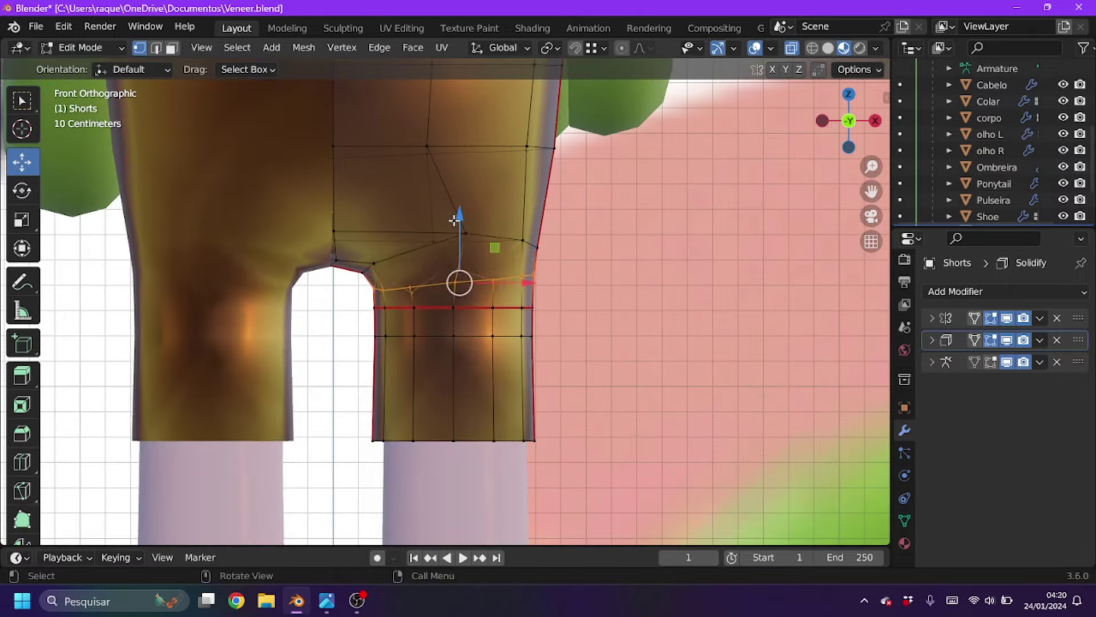
scroll(458, 284, "down", 4)
- Move a waist vertex from the side view and return to Object Mode
key("Tab")
middle_click_drag(458, 284, 429, 317)
scroll(430, 317, "up", 5)
key("Tab")
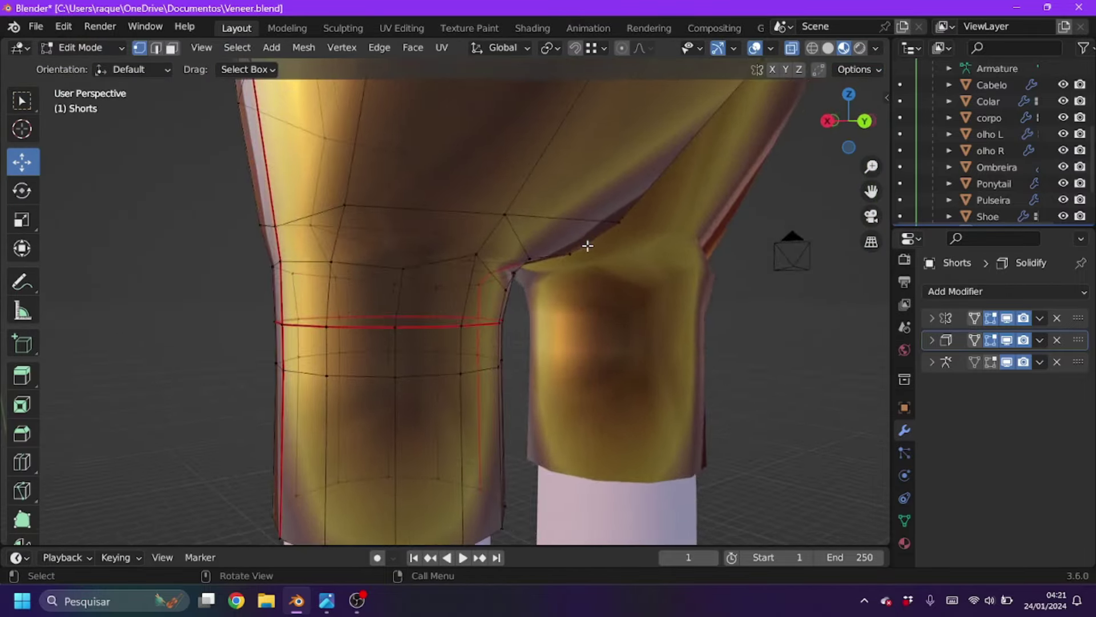
middle_click_drag(587, 245, 433, 245)
key("g")
left_click(552, 154)
scroll(487, 215, "down", 3)
key("Tab")
scroll(457, 293, "down", 5)
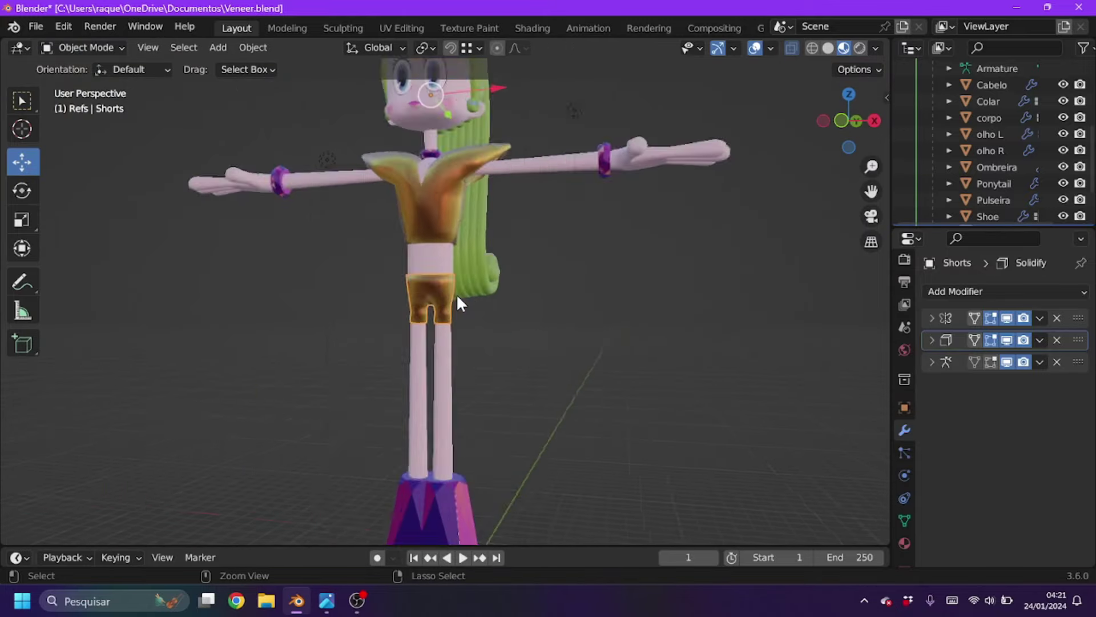
middle_click_drag(457, 293, 456, 297)
- Select the Pulseira bracelet in the Shading workspace with the Veneer.jpg reference alongside
left_click(468, 257)
left_click(532, 28)
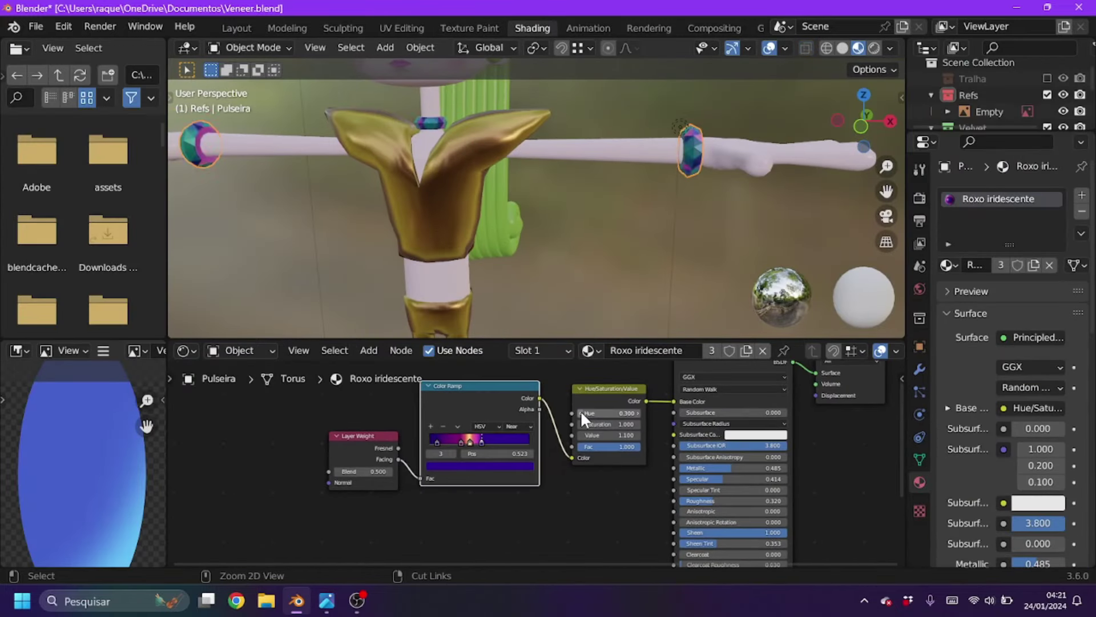
scroll(583, 512, "up", 4)
left_click(327, 600)
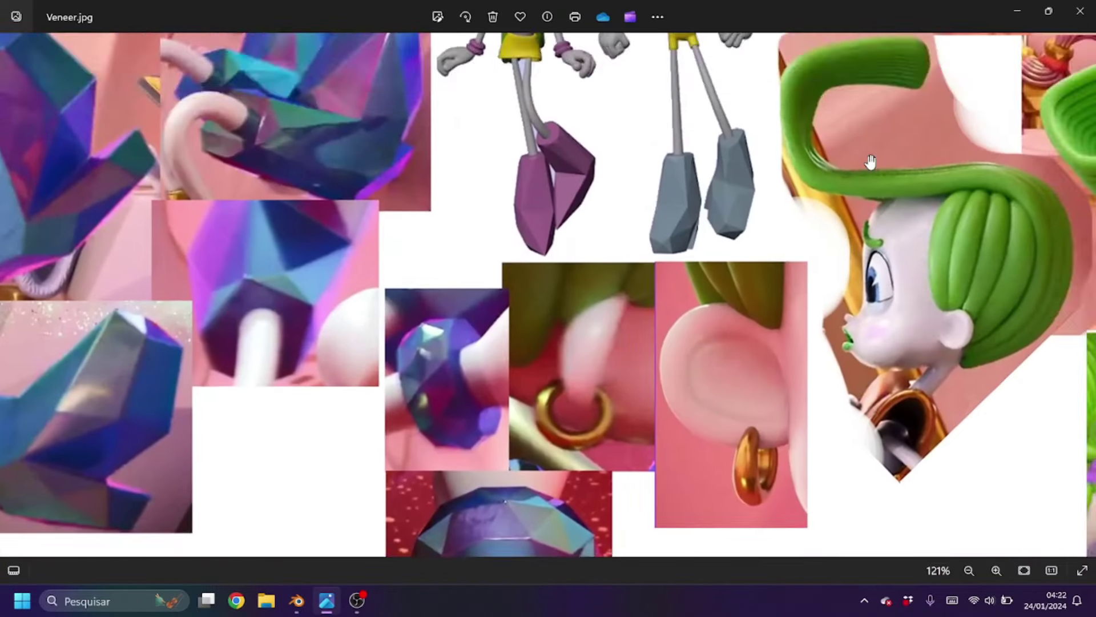
left_click_drag(748, 3, 805, 7)
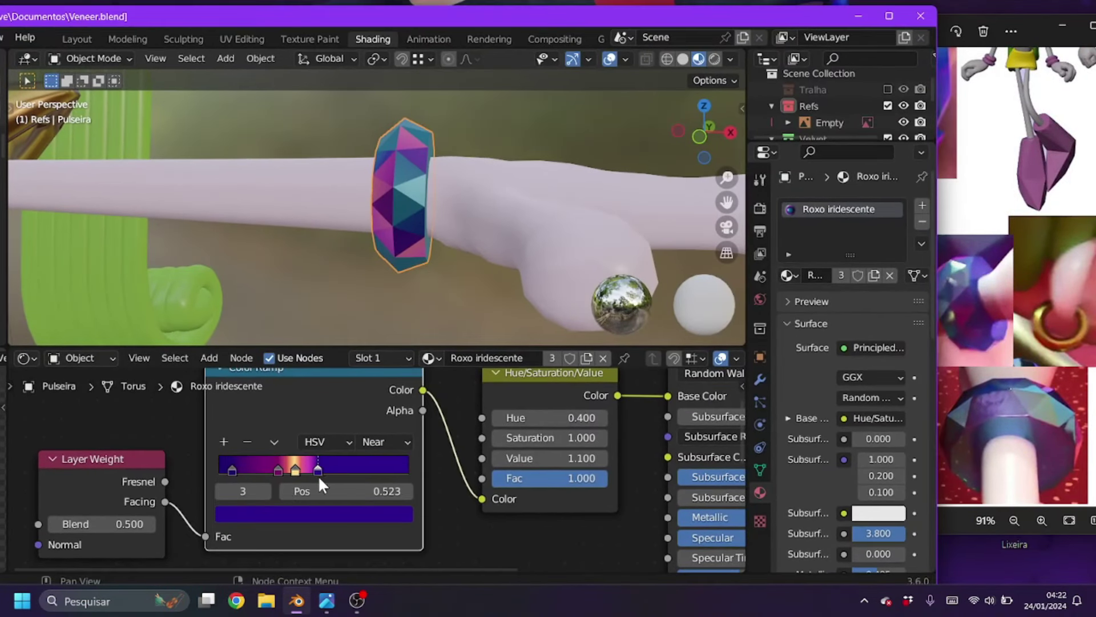
- Rework the Color Ramp stops and set Hue 0.500, Saturation 0.900 for blue-violet facets
left_click(318, 513)
left_click(278, 470)
left_click(320, 514)
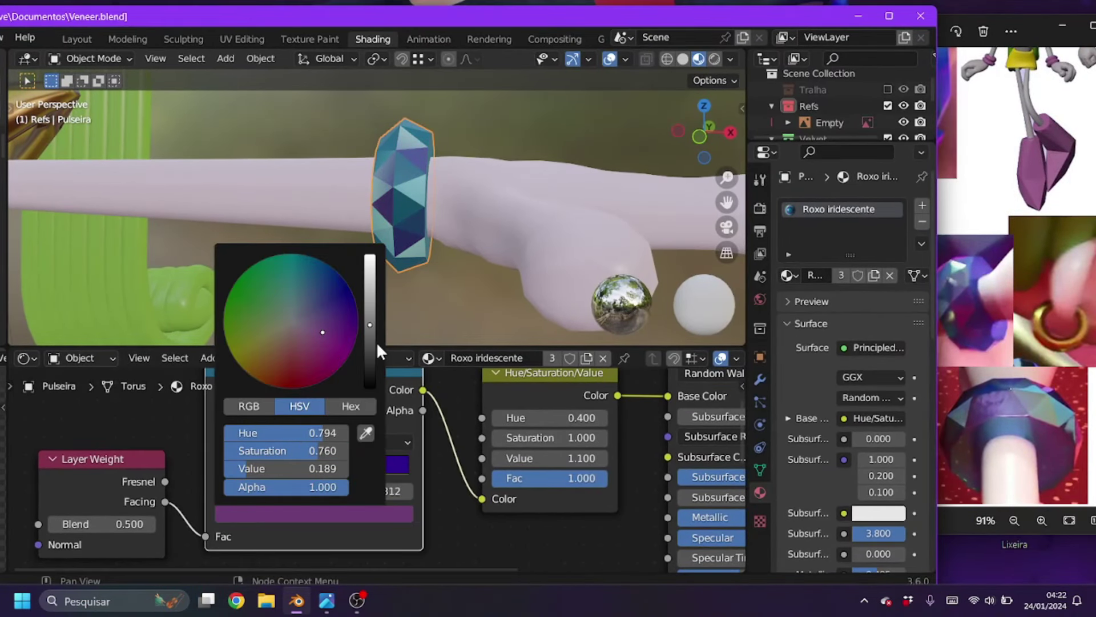
left_click_drag(253, 465, 246, 465)
left_click_drag(514, 417, 485, 420)
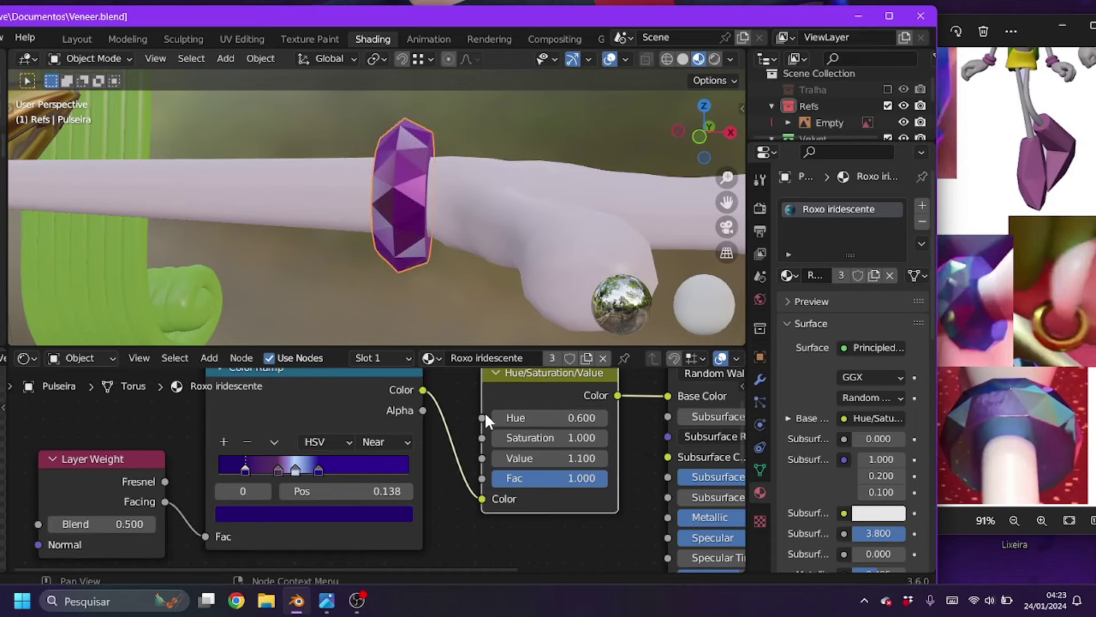
left_click(318, 467)
left_click(340, 510)
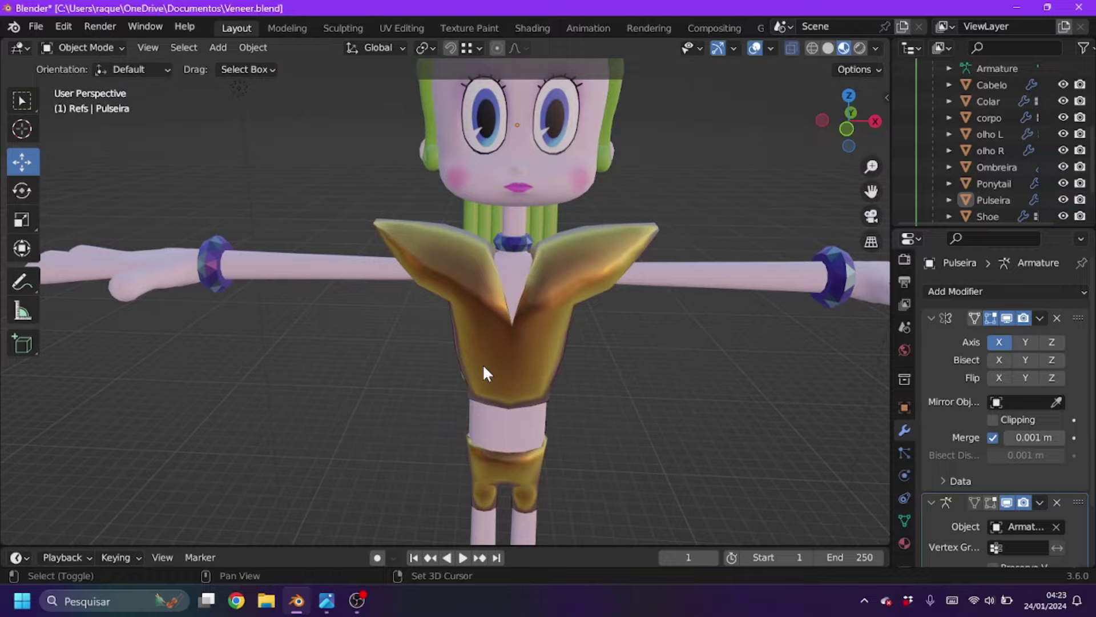
middle_click_drag(482, 364, 522, 219, "shift")
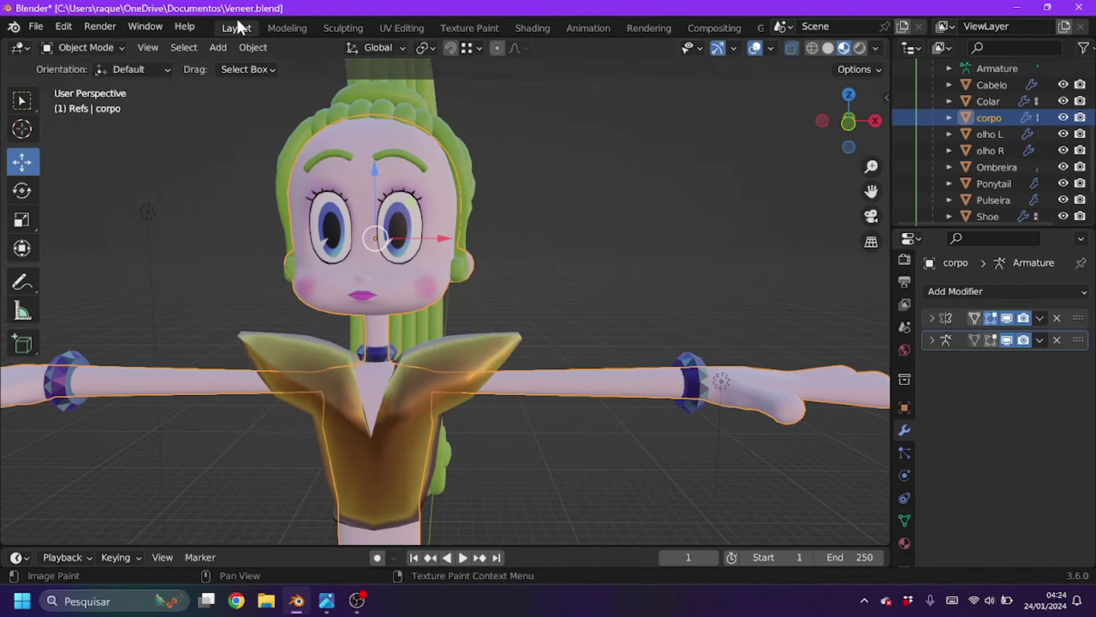
- Frame the body in front view, widen the painting area and pick green
key("Tab")
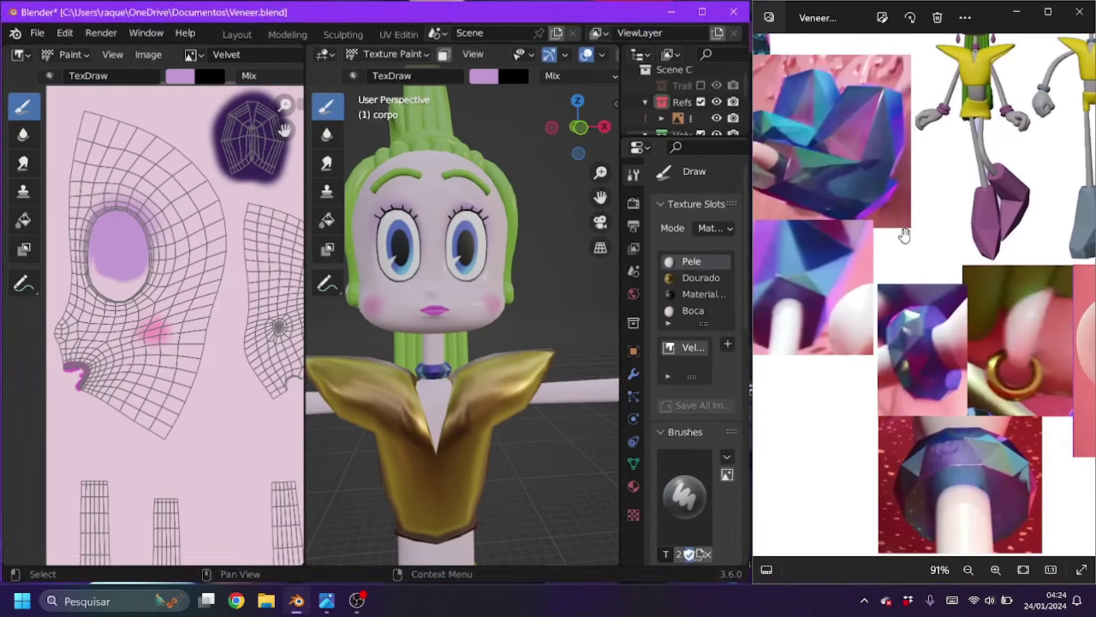
scroll(1034, 250, "up", 5)
key("KP_1")
scroll(457, 257, "up", 4)
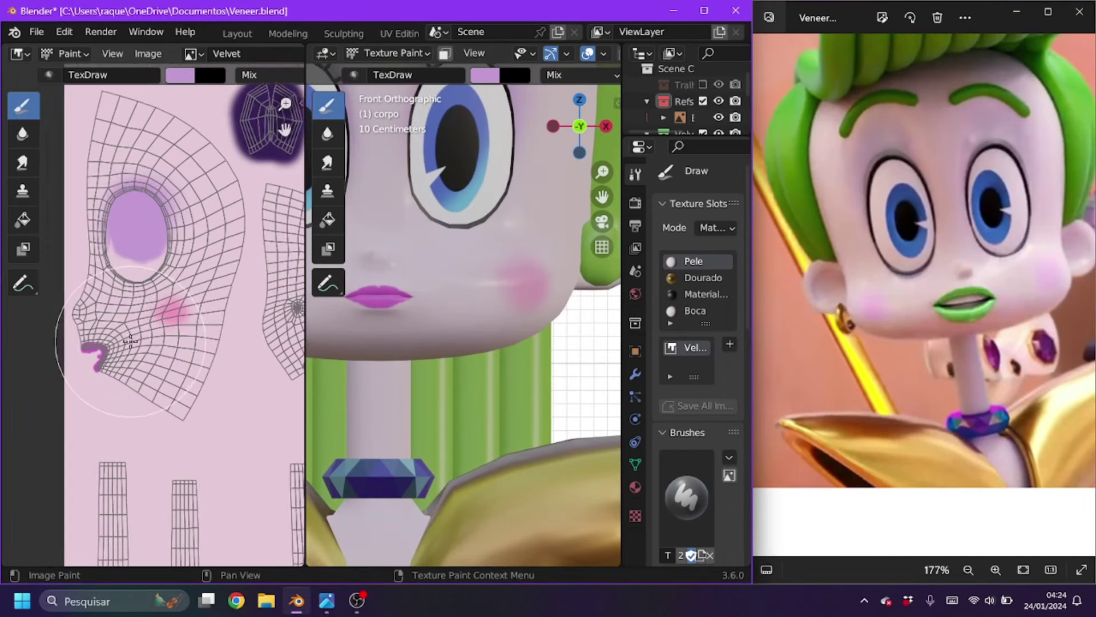
scroll(86, 445, "up", 3)
key("s")
left_click_drag(298, 358, 448, 358)
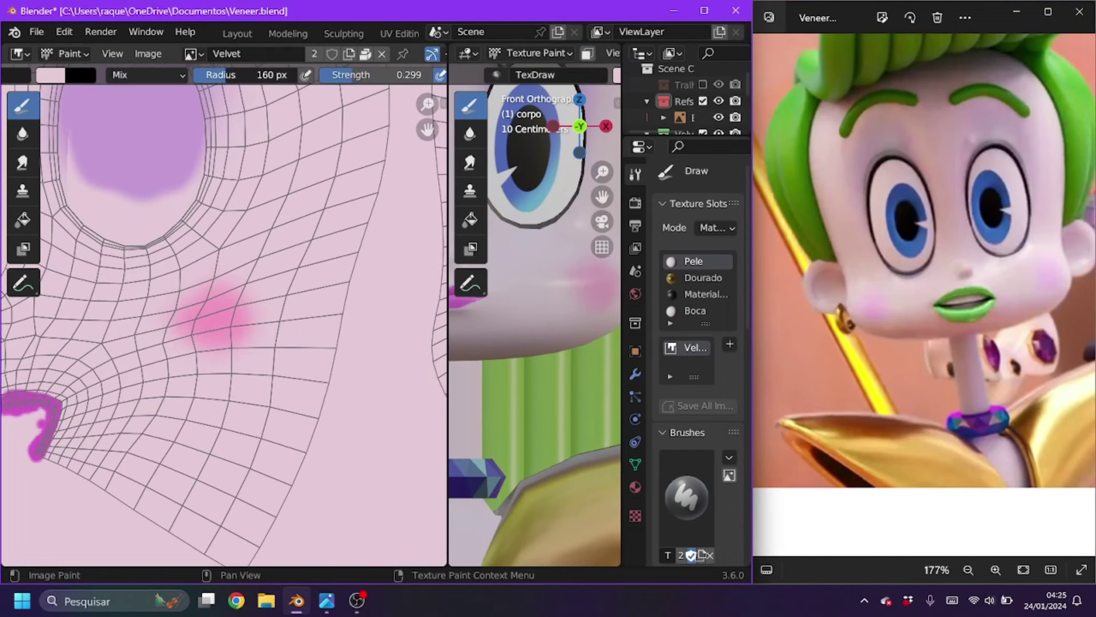
scroll(206, 325, "up", 4)
middle_click_drag(225, 362, 309, 400)
- Fill the magenta mouth stroke with green using the Fill tool
left_click(50, 75)
left_click(23, 219)
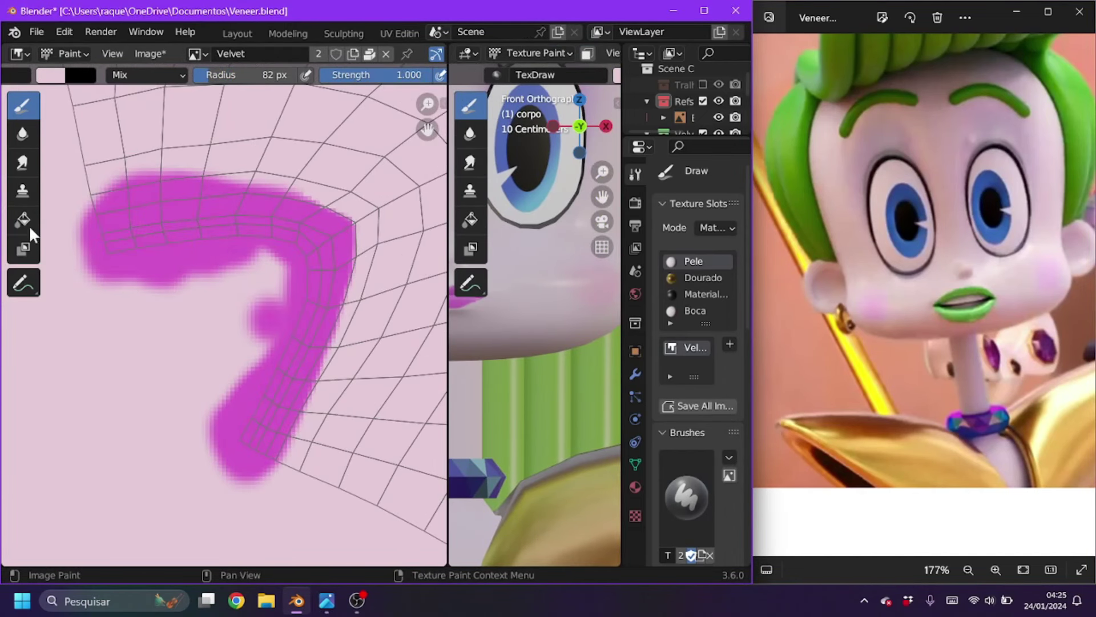
left_click(51, 75)
left_click(23, 105)
left_click(51, 75)
scroll(288, 275, "down", 4)
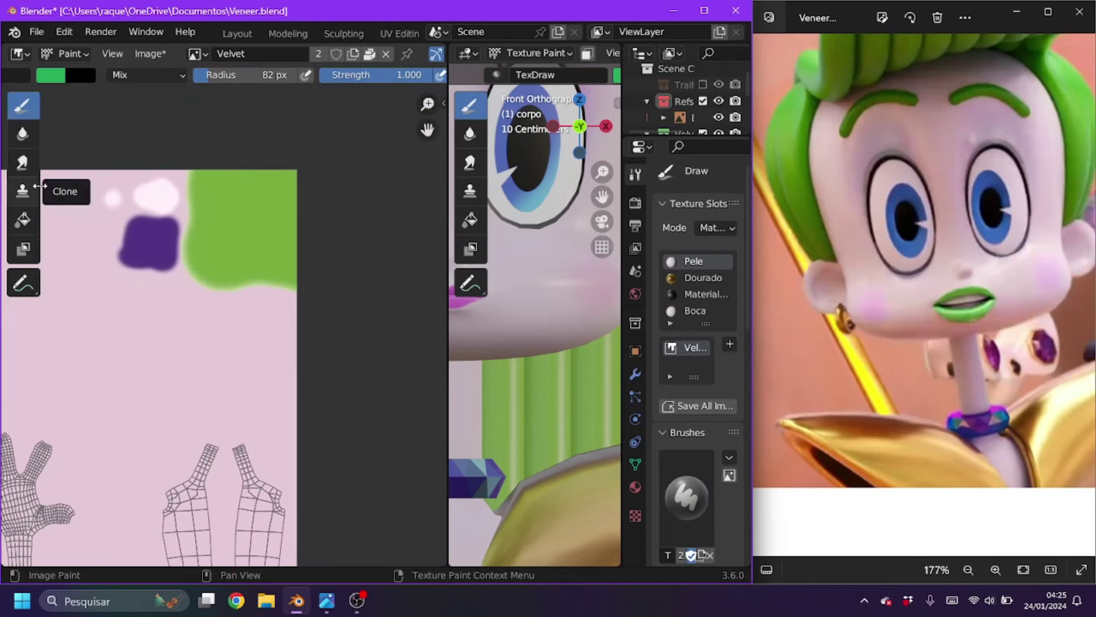
left_click(23, 219)
scroll(162, 253, "up", 4)
left_click(178, 254)
- Switch back to the Draw brush with a smaller radius
scroll(178, 255, "up", 2)
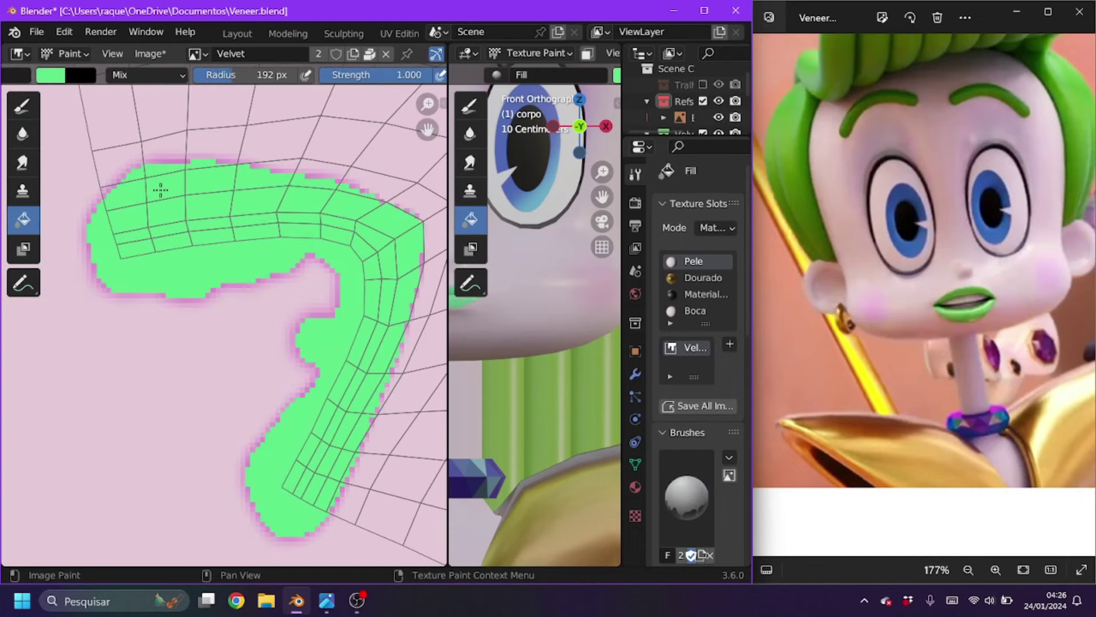
left_click(23, 105)
scroll(262, 215, "up", 2)
left_click(268, 74)
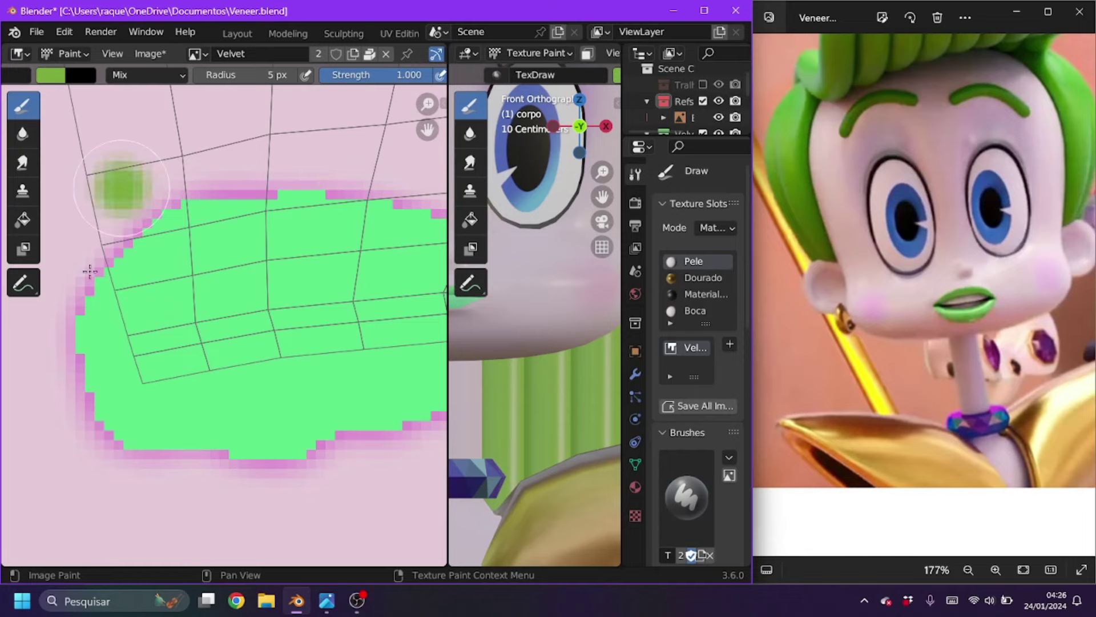
scroll(122, 183, "down", 4)
- Undo the fill and re-fill the magenta-outlined patch with green
key("ctrl+z")
scroll(136, 248, "up", 4)
scroll(136, 248, "down", 4)
left_click(23, 219)
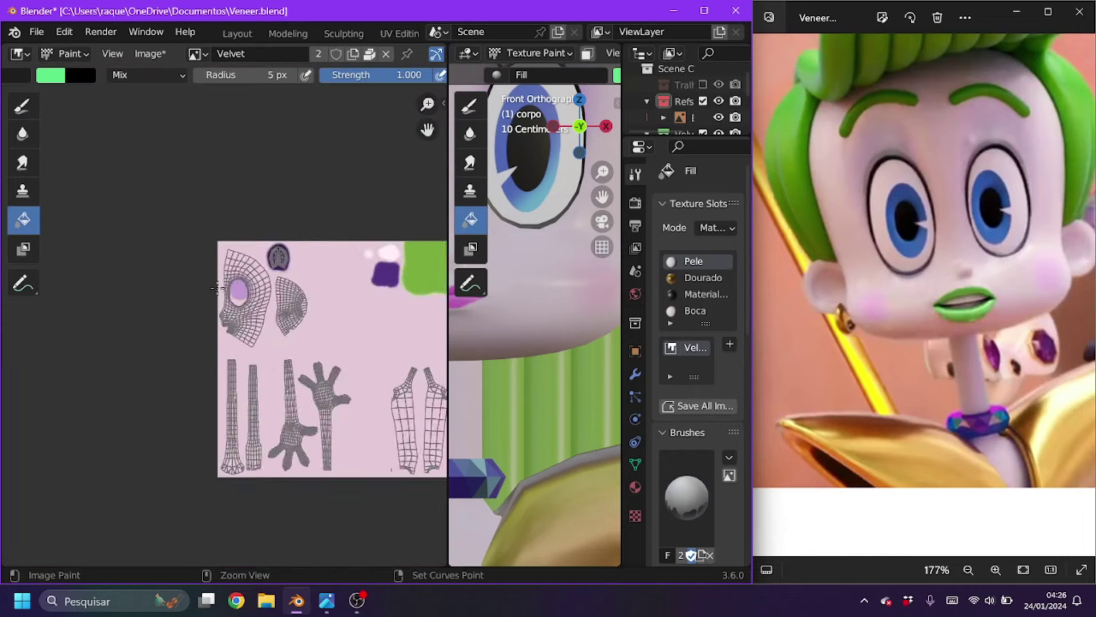
left_click(50, 75)
scroll(222, 319, "up", 4)
left_click(222, 319)
left_click(23, 105)
scroll(113, 278, "up", 2)
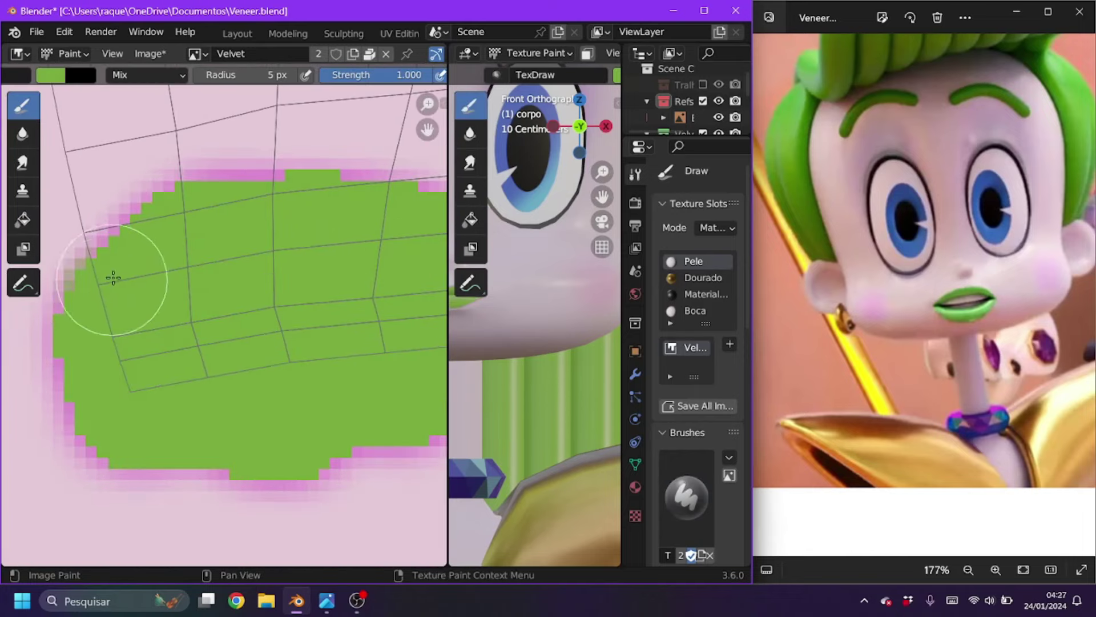
- Paint a soft light-violet tint over the purple oval
scroll(402, 225, "down", 2)
scroll(227, 284, "up", 2)
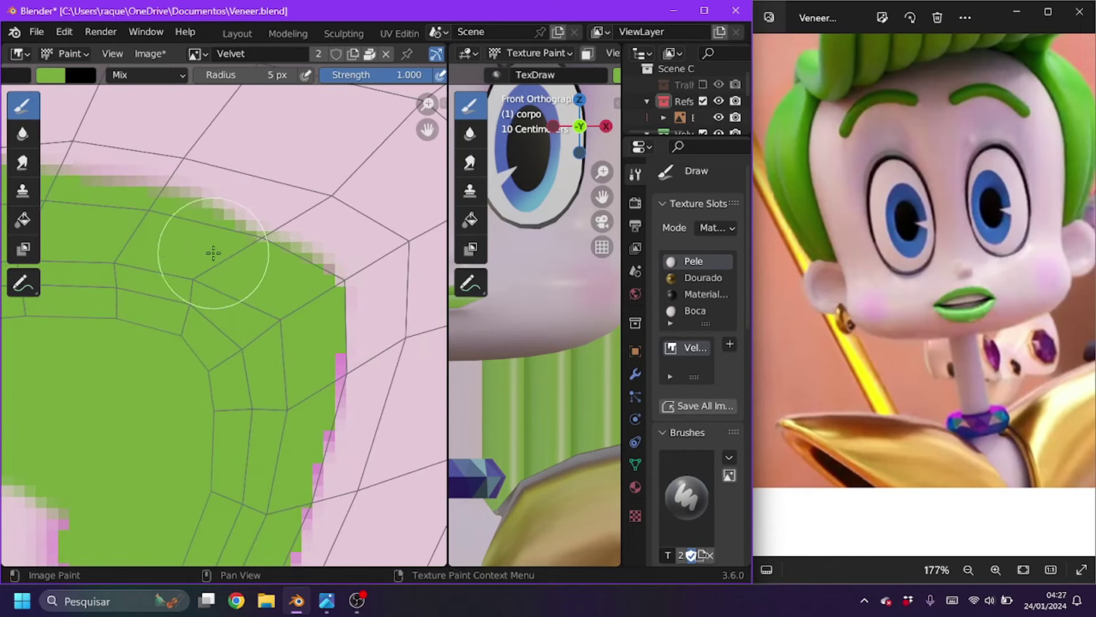
scroll(215, 443, "down", 1, "shift")
scroll(176, 448, "down", 1, "shift")
scroll(147, 428, "down", 1, "shift")
scroll(270, 445, "down", 1, "shift")
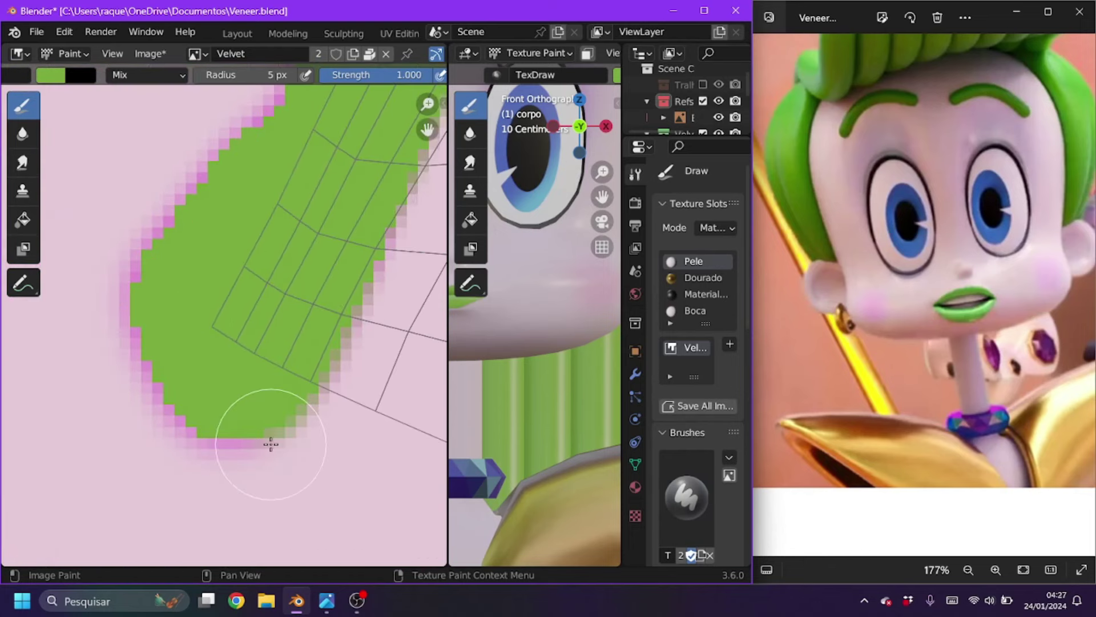
scroll(270, 444, "down", 1)
scroll(281, 387, "down", 3)
scroll(177, 211, "up", 3)
scroll(228, 203, "down", 1)
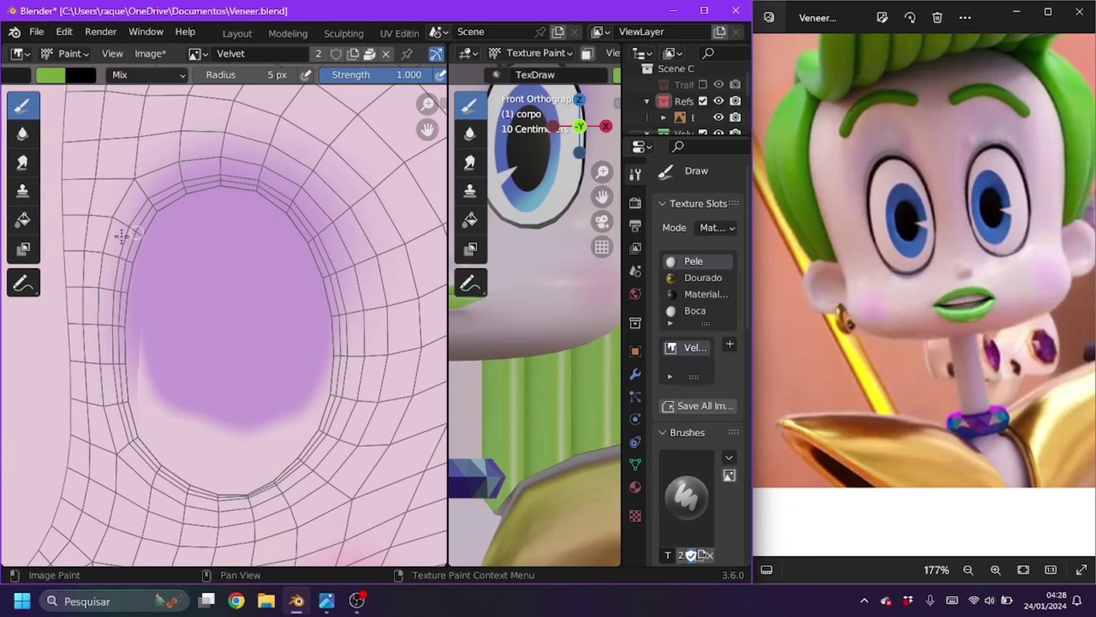
left_click(50, 75)
left_click(127, 142)
middle_click_drag(241, 83, 270, 97)
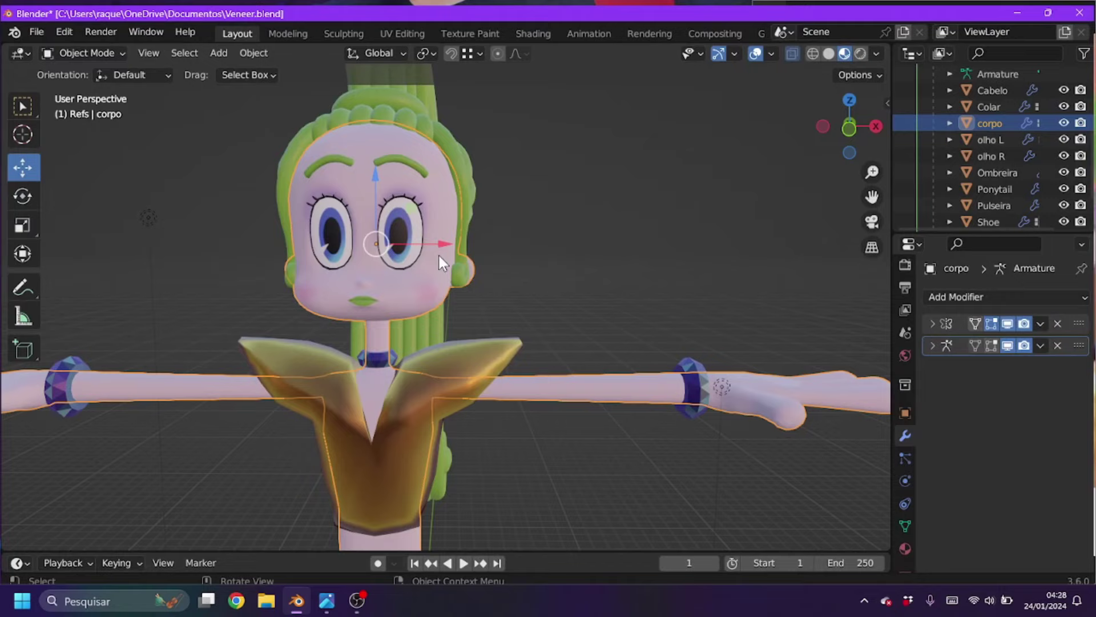
- Orbit to a three-quarter view, select the hair and view from the right
mouse_move(440, 256)
middle_mouse_down()
mouse_move(644, 242)
mouse_move(790, 212)
mouse_move(676, 249)
middle_mouse_up()
left_click(606, 217)
left_click(847, 123)
- Add a new Bezier curve and raise it along Z above the head
scroll(1068, 149, "down", 2)
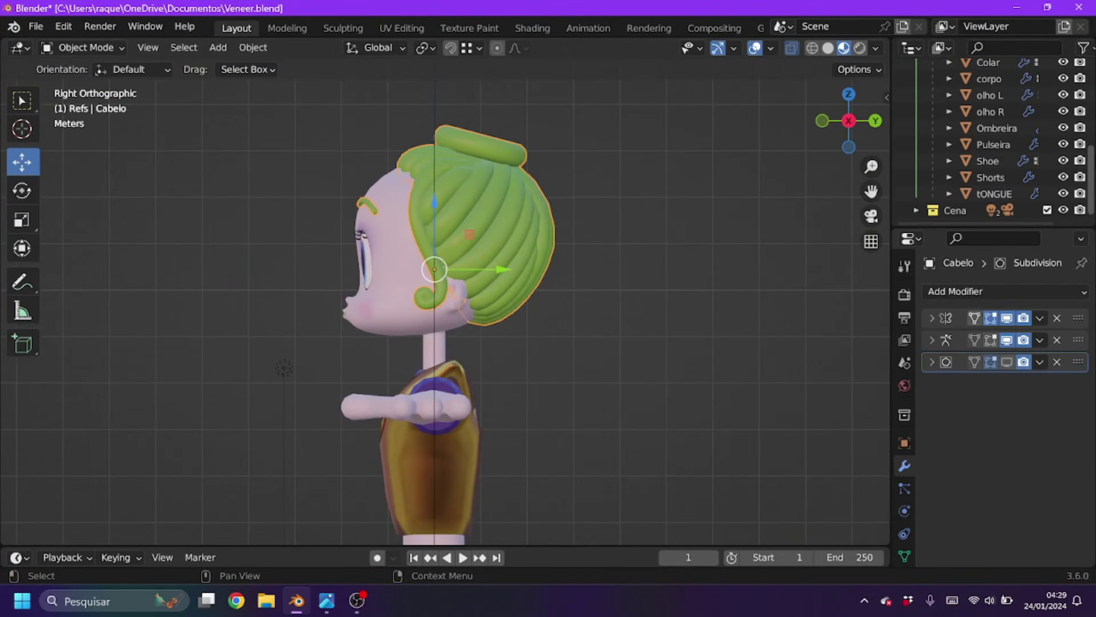
scroll(999, 143, "up", 2)
left_click(218, 48)
left_click(371, 80)
key("Tab")
scroll(444, 486, "down", 4)
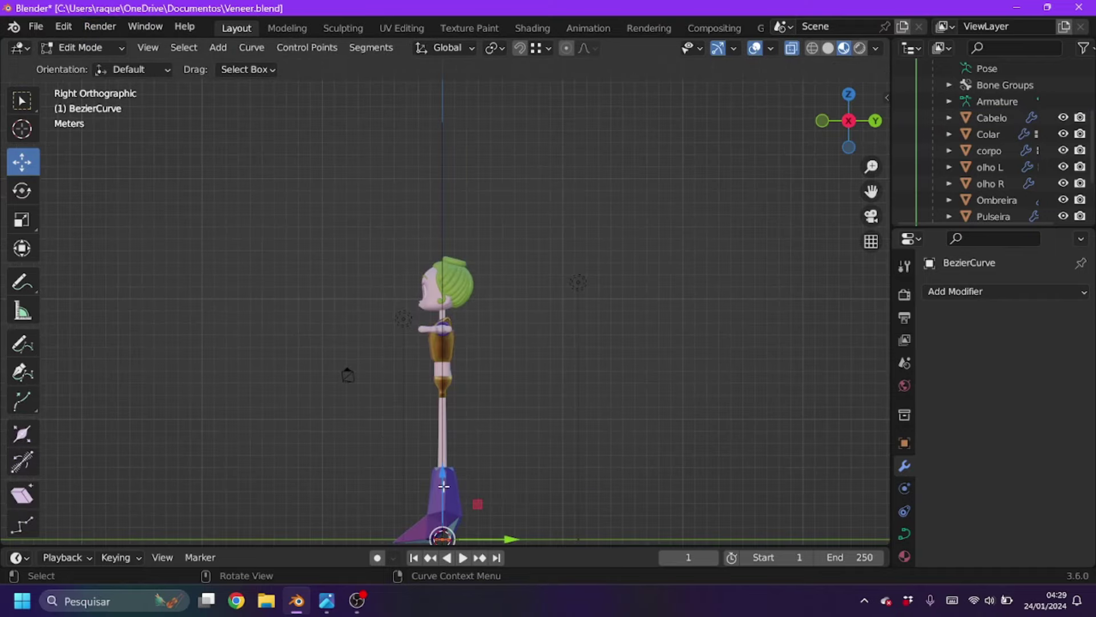
key("g")
key("z")
left_click(660, 221)
key("KP_7")
- Scale the curve vertically and rotate it 90 degrees
scroll(660, 220, "up", 8)
key("s")
key("z")
key("0")
key("period")
key("r")
key("9")
key("0")
key("Return")
- Lower the curve along Z to sit just above the head in right view
key("KP_3")
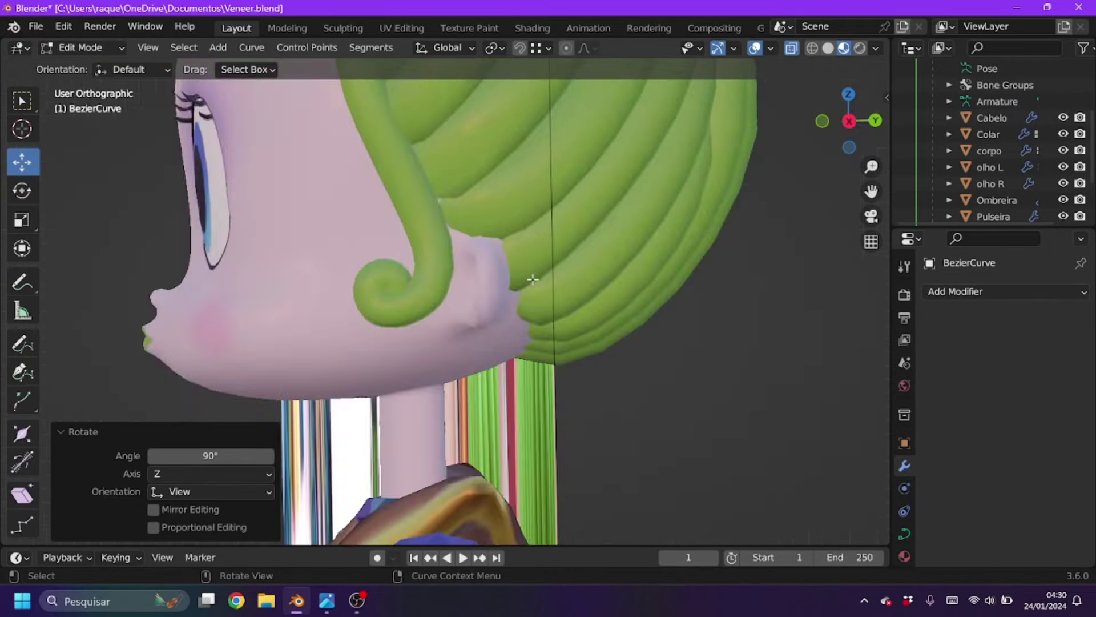
scroll(419, 269, "down", 4)
key("g")
key("z")
- Give the curve a round bevel of 0.16 m depth and try removing its material slot
left_click(422, 285)
left_click(904, 533)
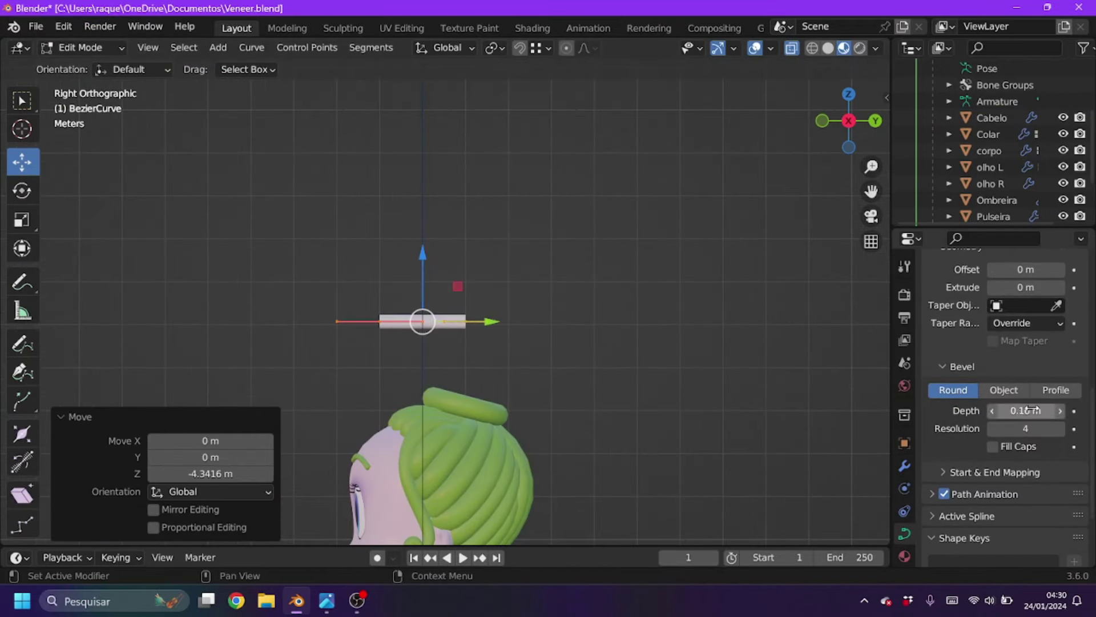
left_click(904, 557)
scroll(636, 313, "down", 2)
left_click(1081, 308)
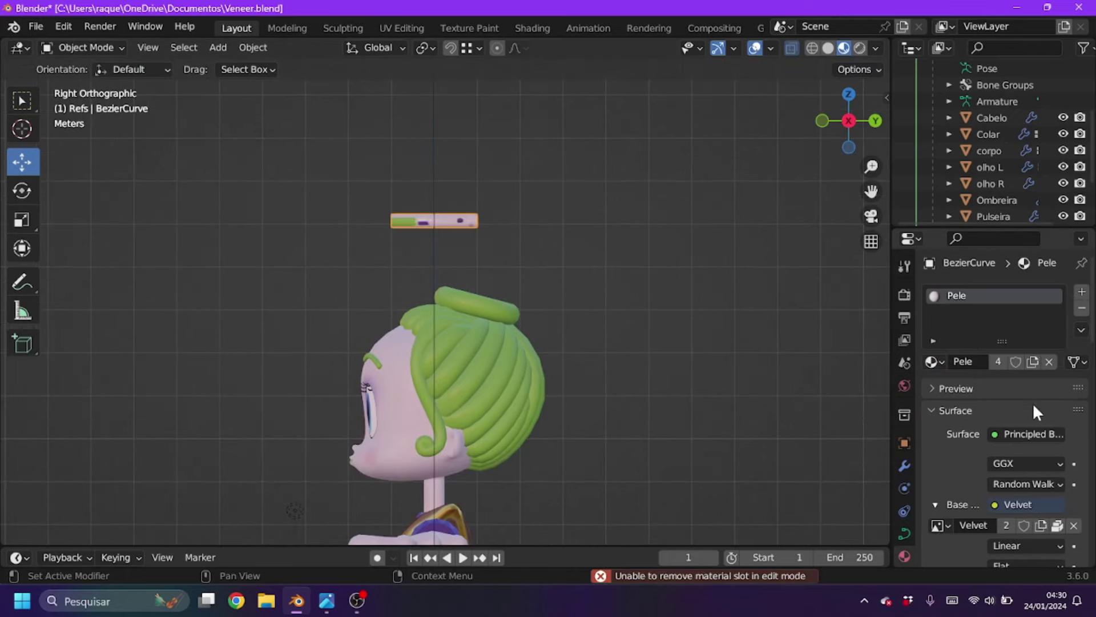
- Delete all mesh geometry of the old Cabelo hair object
left_click(440, 392)
key("Tab")
key("a")
key("Delete")
key("Tab")
- Select the tube curve for point editing and pick the second reference image
middle_click_drag(386, 499, 284, 290)
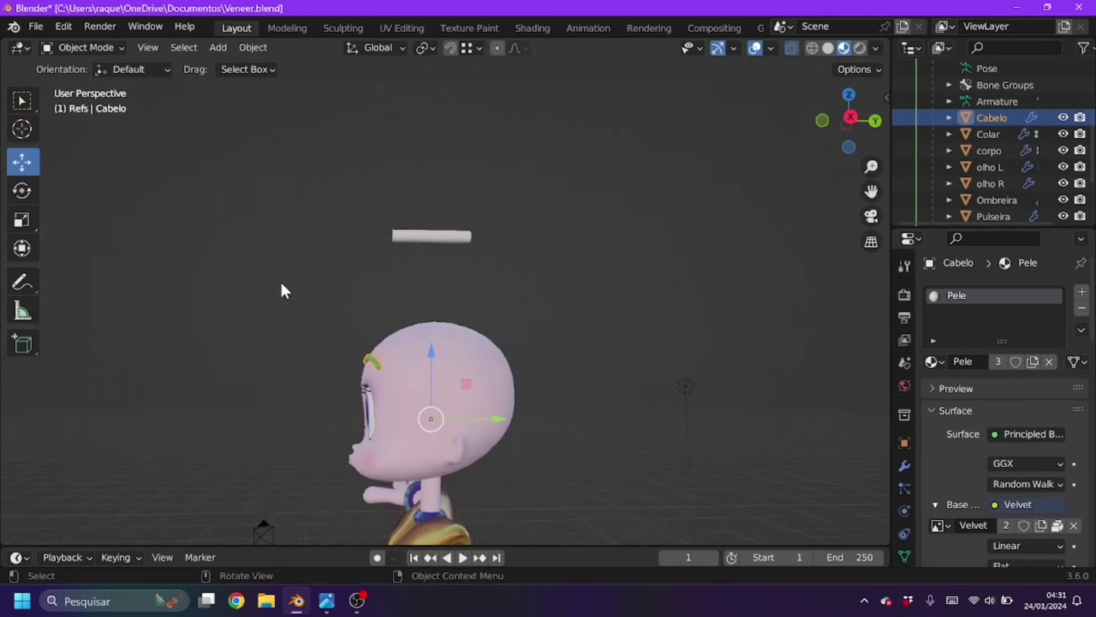
left_click(431, 235)
key("Tab")
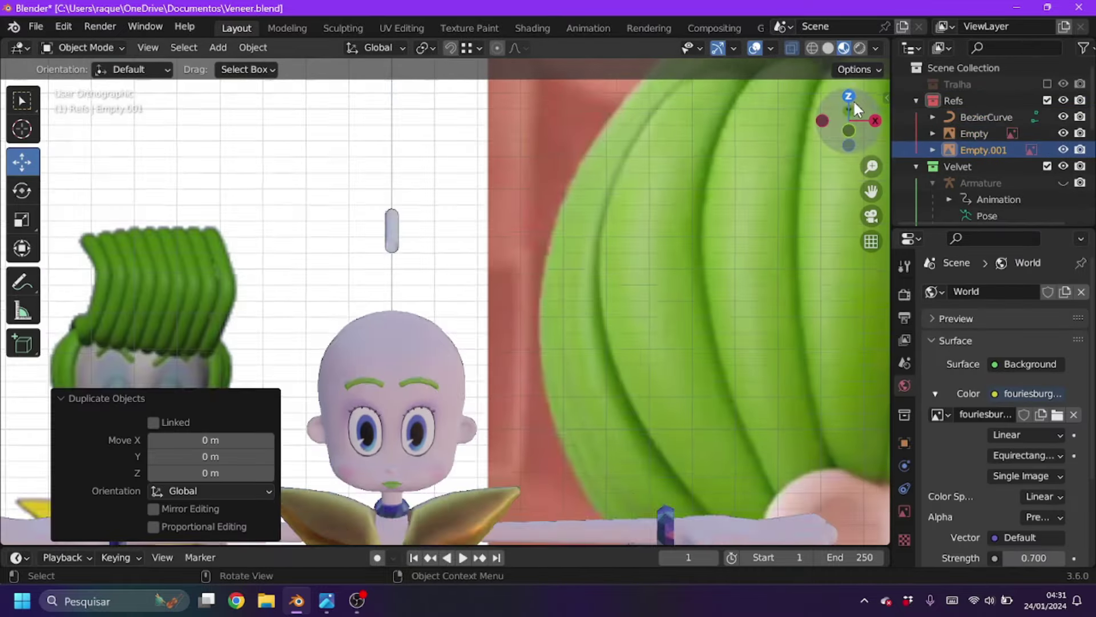
double_click(851, 98)
- Rotate the reference image 90° and reposition the reference images beside the head
type("r90")
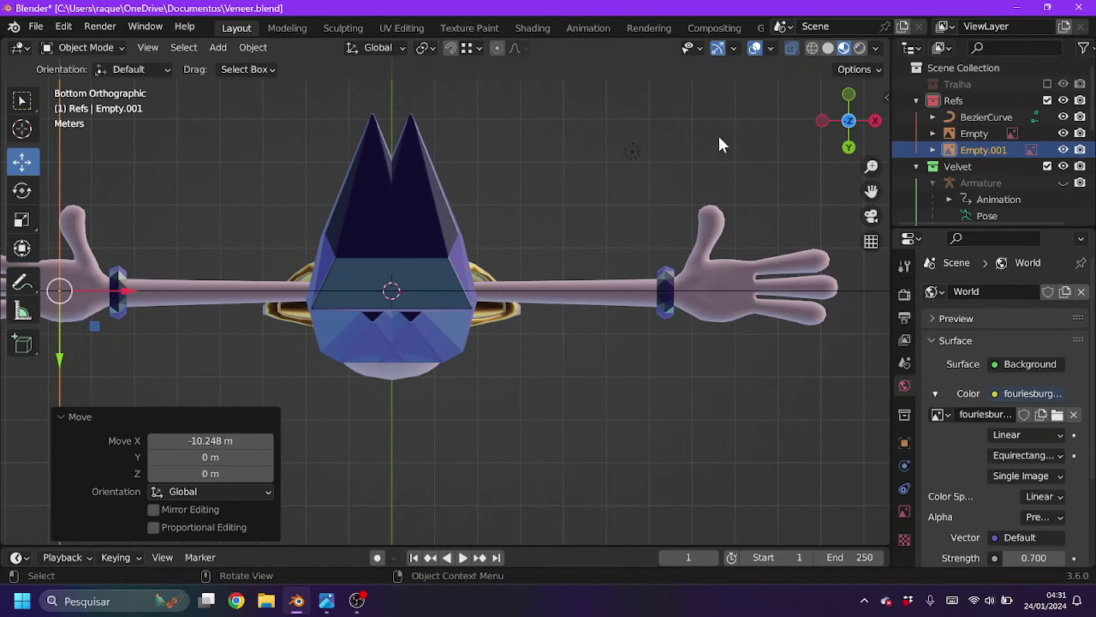
key("KP_3")
scroll(729, 478, "down", 5)
key("g")
left_click(523, 361)
scroll(523, 361, "up", 5)
key("g")
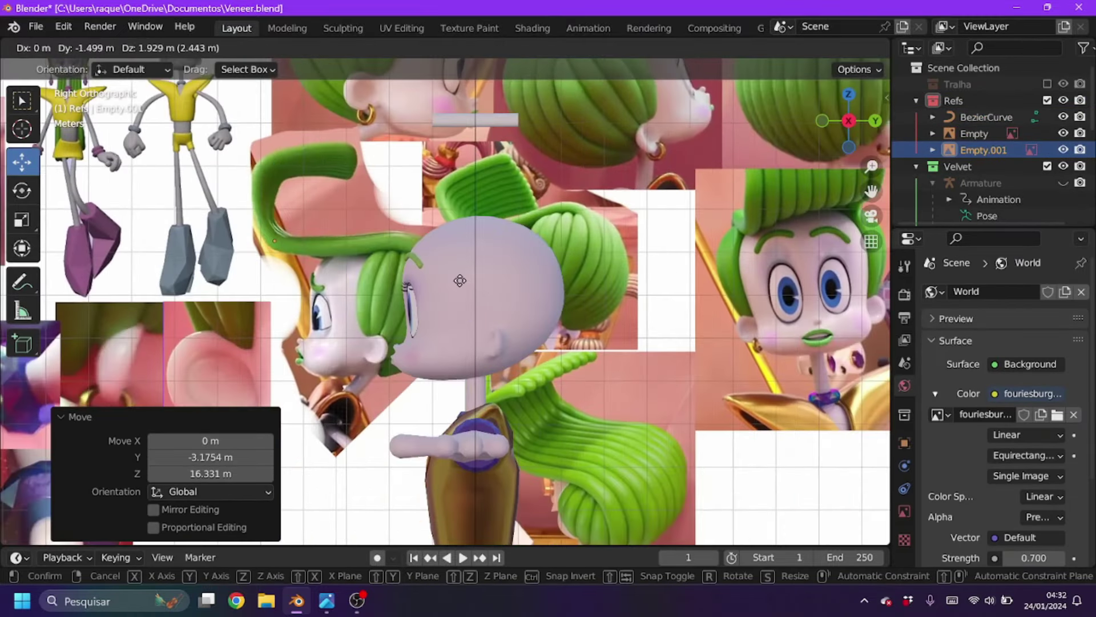
left_click(460, 280)
- Place the curve just above the head and thicken its bevel depth to 0.19 m
left_click(987, 116)
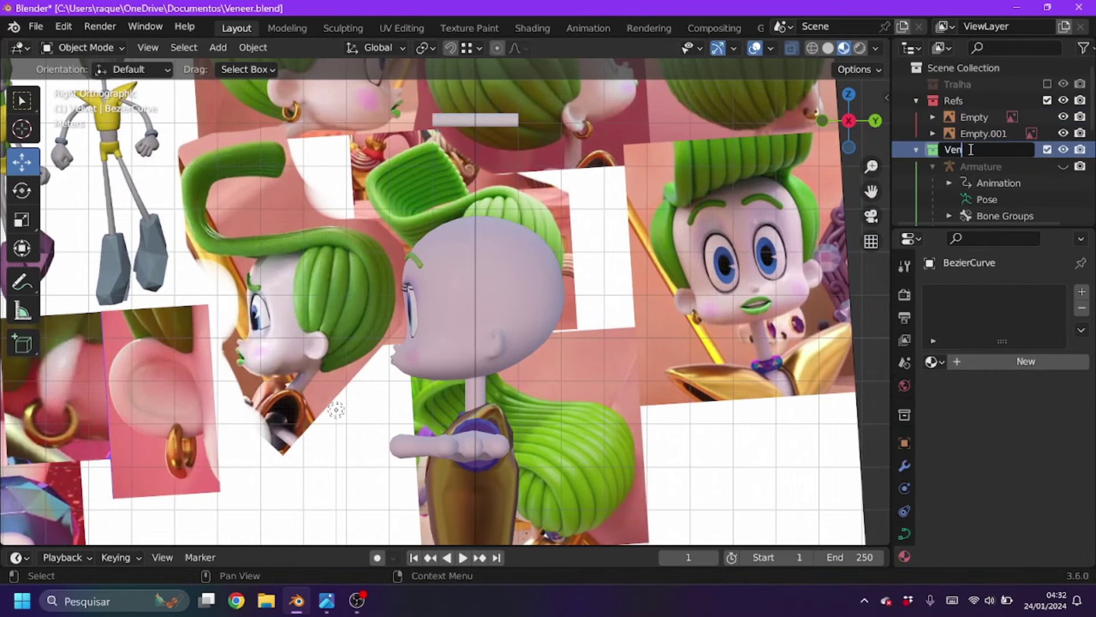
left_click(478, 215)
left_click(905, 534)
scroll(1005, 411, "down", 5)
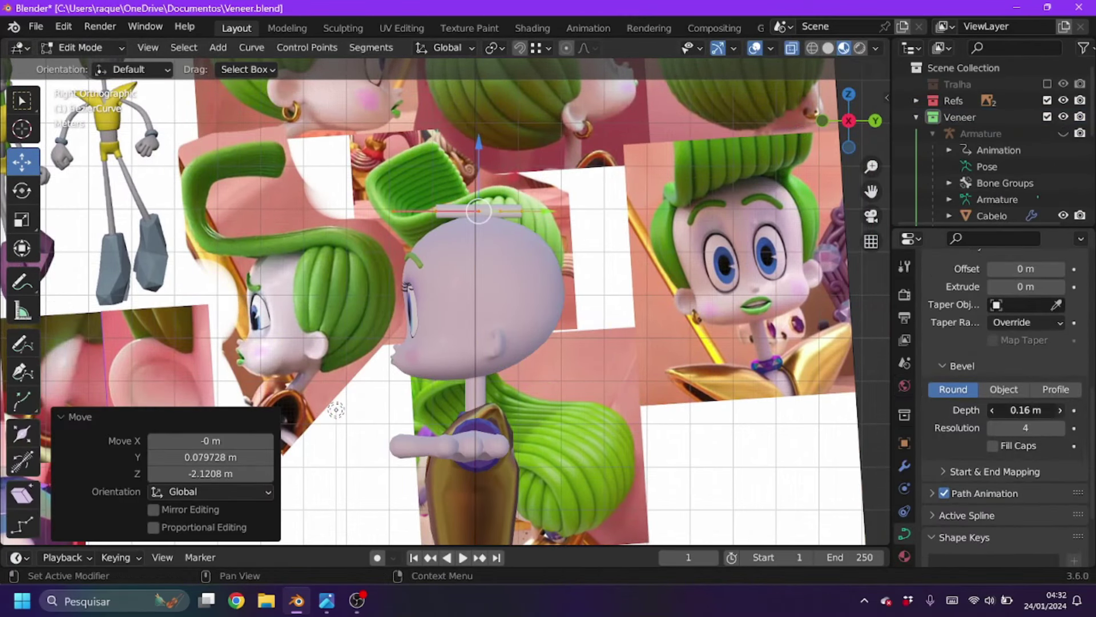
scroll(690, 167, "up", 2)
left_click_drag(1027, 410, 1005, 409)
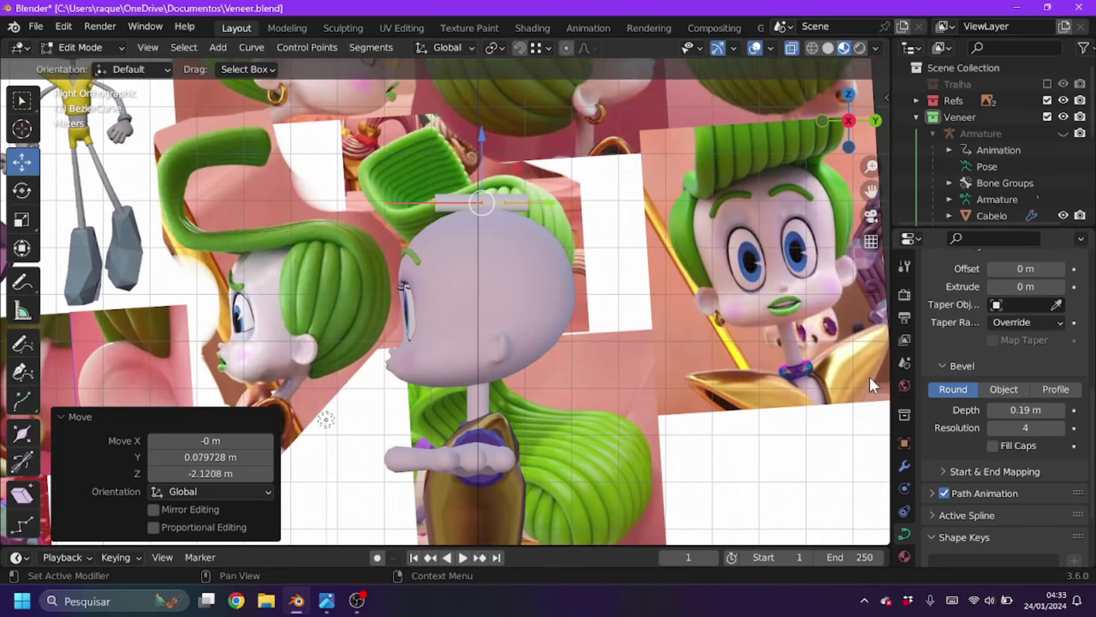
scroll(547, 178, "up", 1)
- Extend the curve end around the back of the head down toward the nape
left_click(547, 178)
key("Escape")
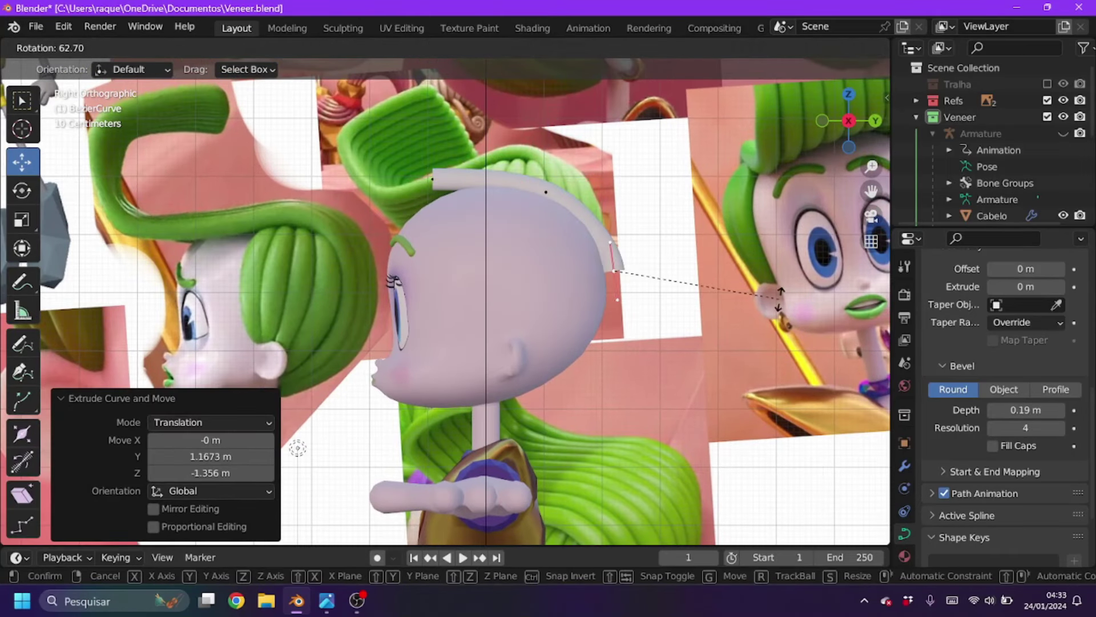
key("Escape")
key("g")
left_click(591, 382)
key("g")
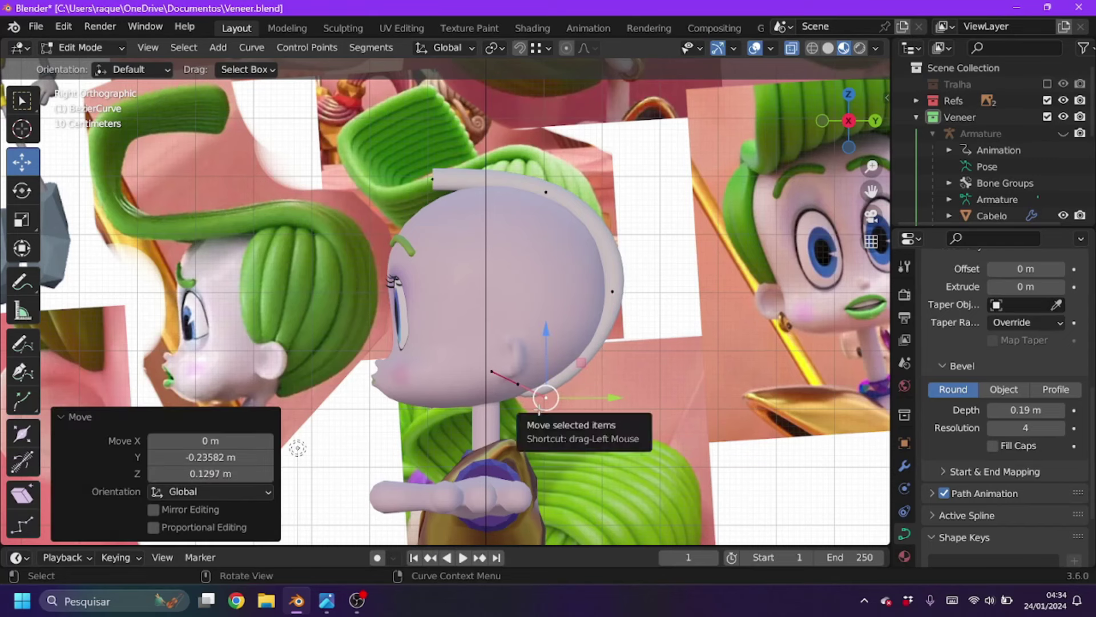
left_click_drag(543, 392, 620, 355)
- Tilt the end point handle and move the curve's front end point forward
left_click(546, 189)
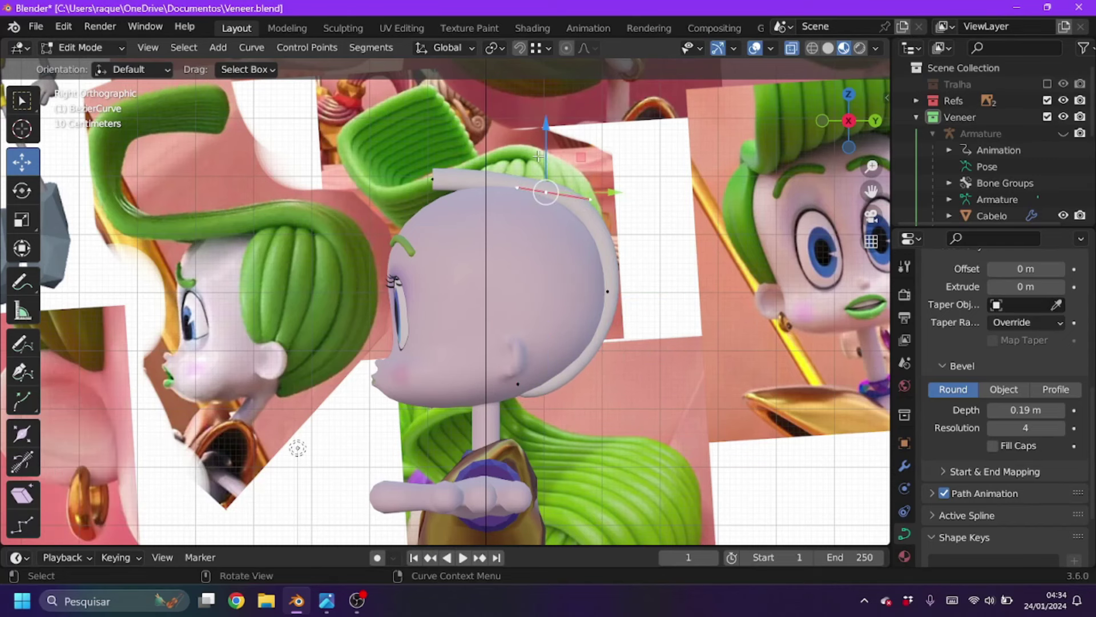
left_click(905, 556)
middle_click_drag(619, 363, 598, 437)
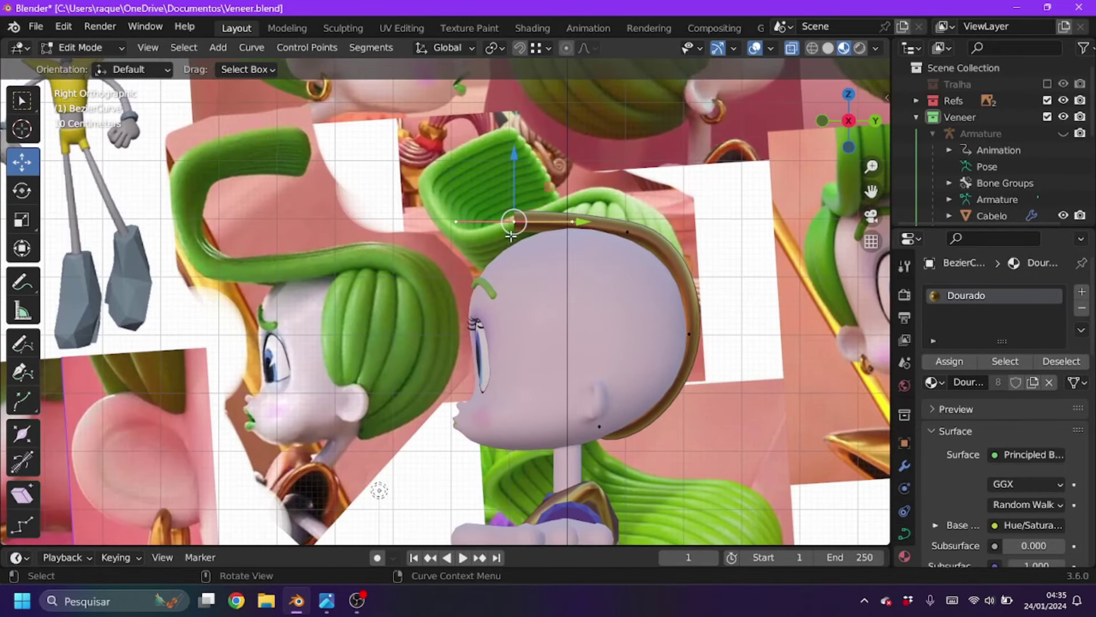
key("r")
left_click(604, 170)
key("r")
left_click(528, 179)
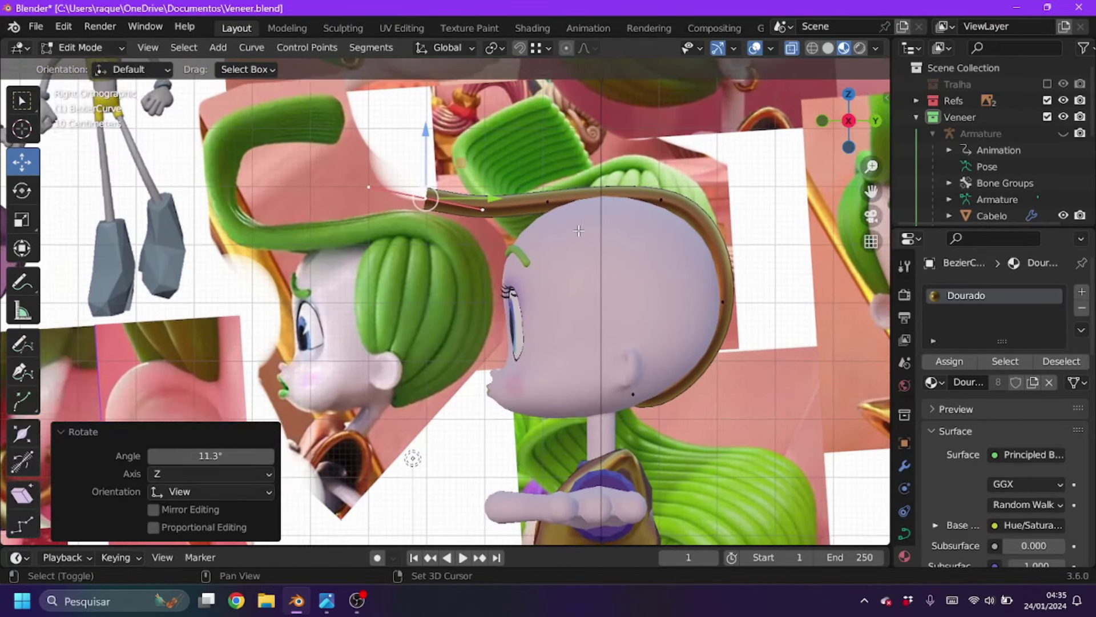
key("g")
left_click(451, 220)
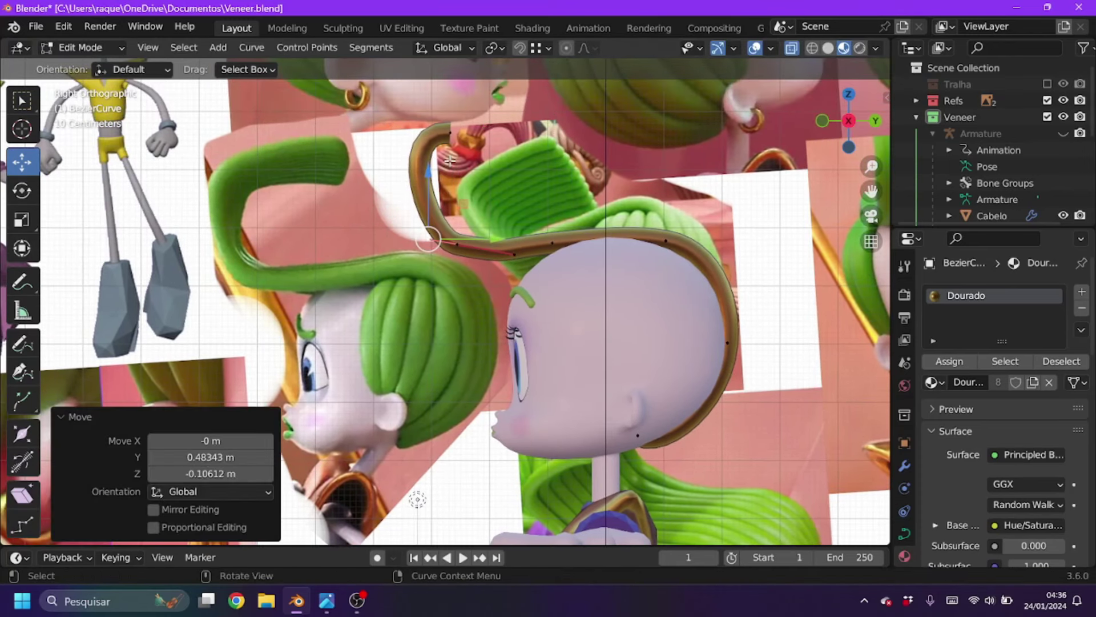
- Pull the top point up into a loop and rotate and reposition the next point
left_click(459, 127)
key("g")
left_click_drag(451, 132, 438, 132)
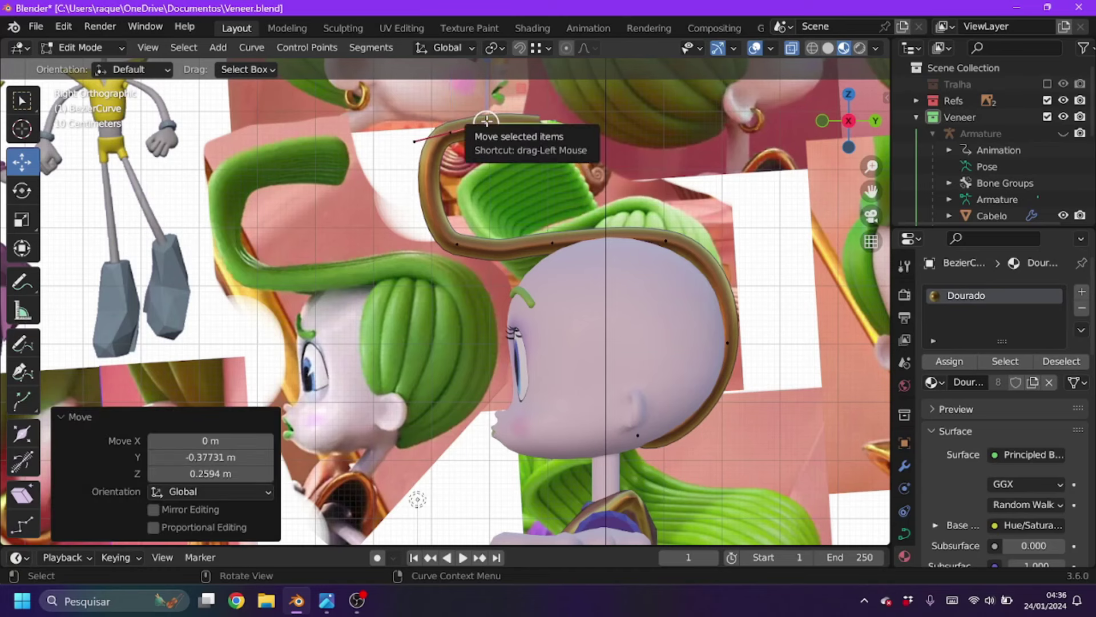
left_click(457, 243)
key("g")
key("r")
left_click(628, 140)
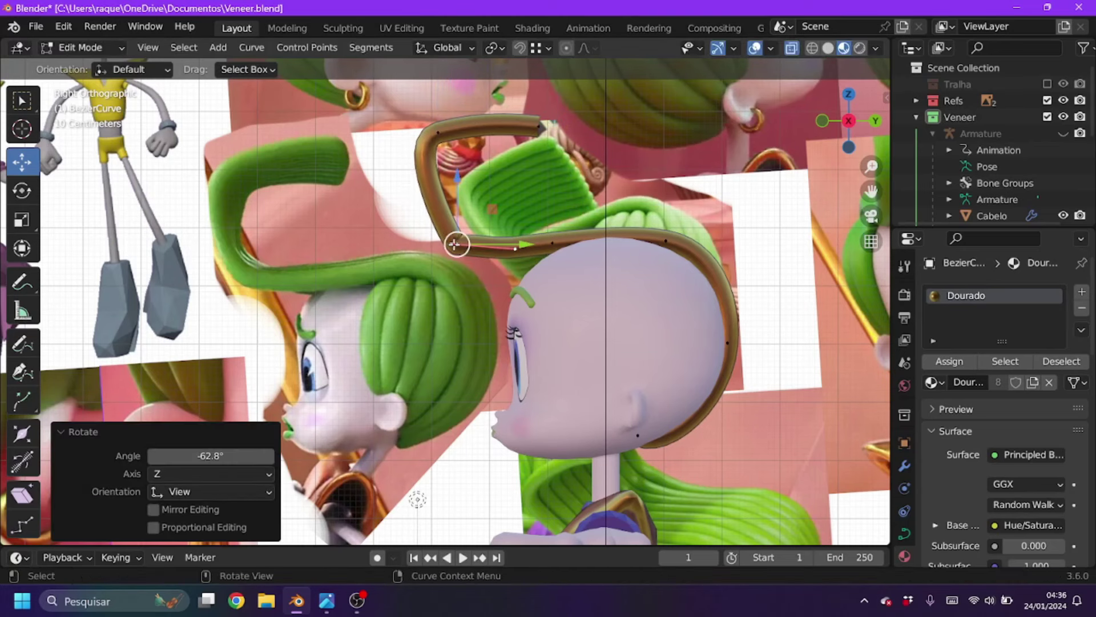
mouse_move(455, 242)
left_mouse_down()
mouse_move(423, 255)
mouse_move(422, 243)
left_mouse_up()
left_click(414, 132)
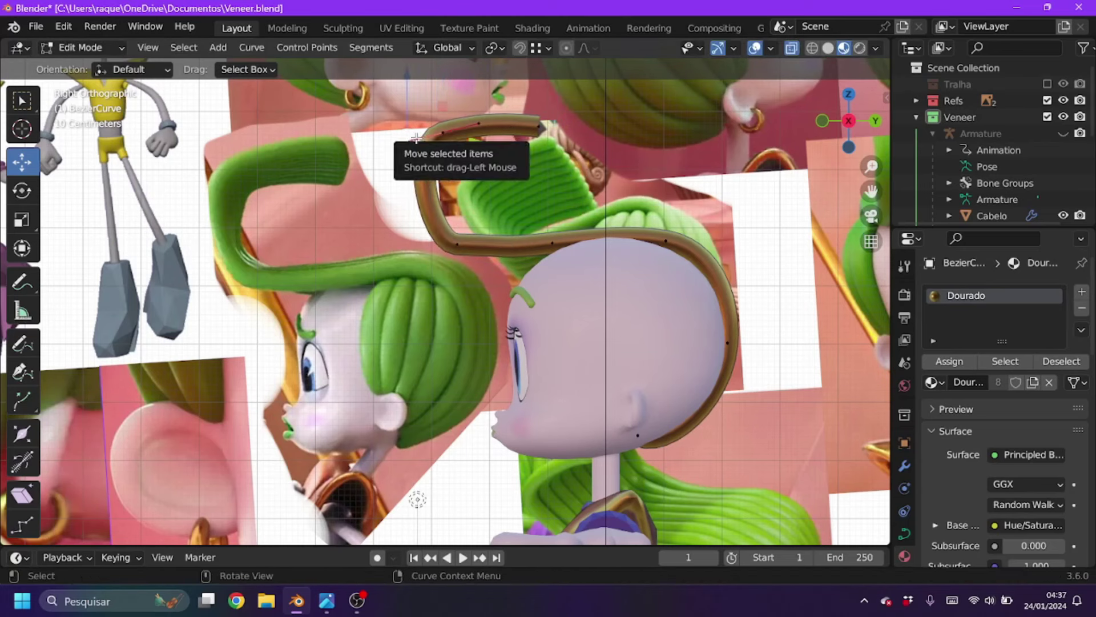
- Hide the reference images, inspect the curve in 3D, tweak its top end, then show references again
left_click(552, 243)
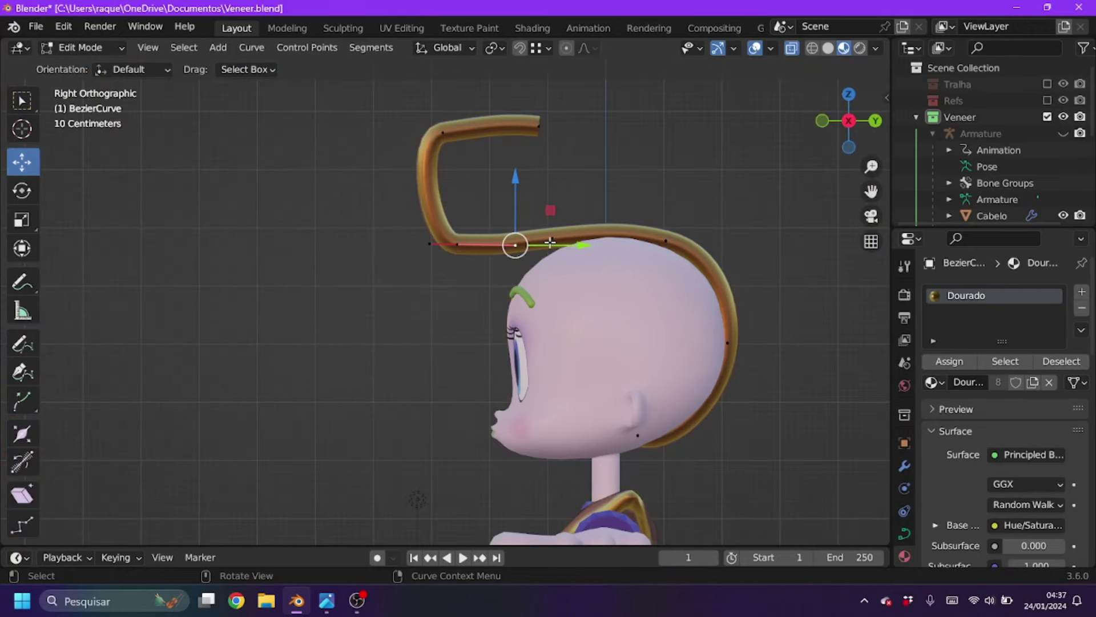
middle_click_drag(550, 242, 685, 257)
left_click(905, 534)
middle_click_drag(742, 342, 811, 134)
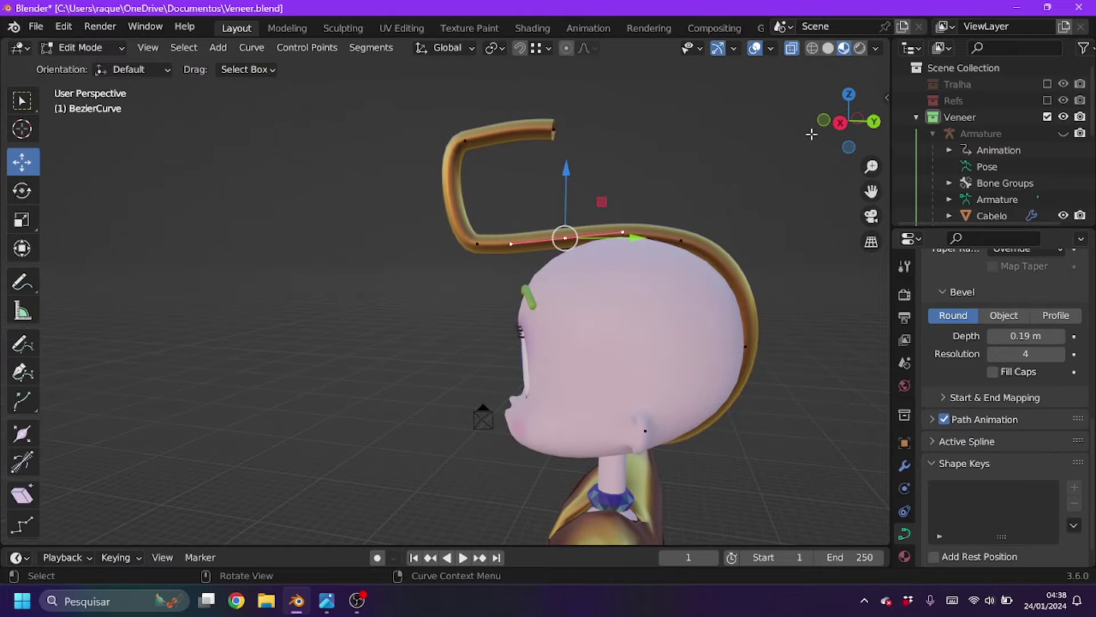
scroll(485, 228, "up", 5)
left_click_drag(496, 189, 467, 171)
scroll(468, 172, "down", 5)
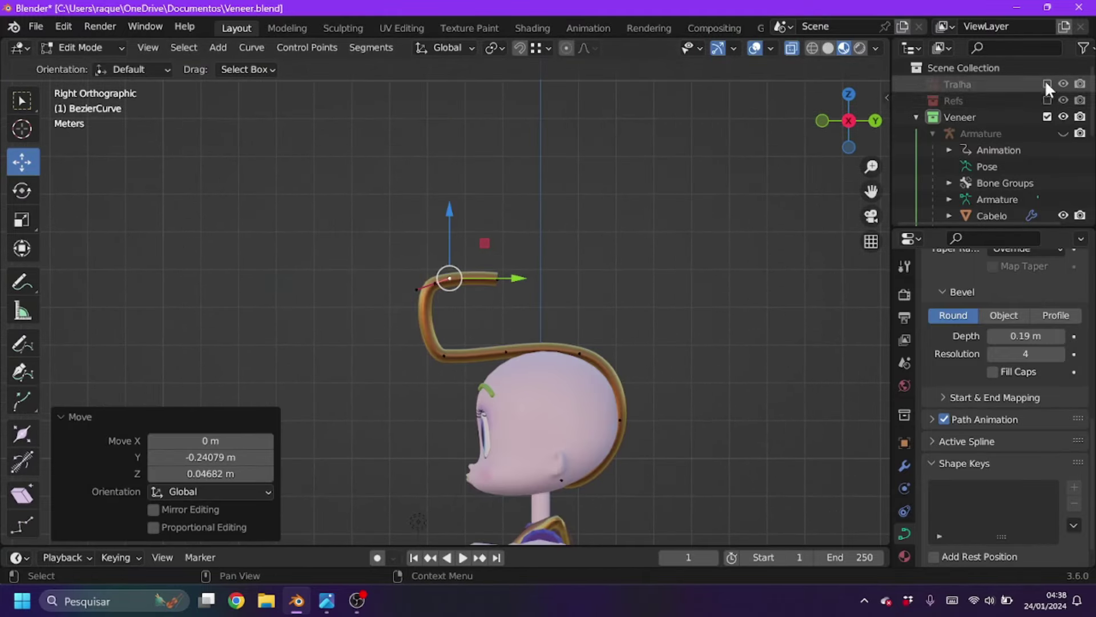
left_click(1048, 101)
- Select a hair strand and duplicate it
middle_click_drag(665, 345, 771, 400)
left_click(904, 465)
left_click(1005, 291)
left_click(708, 434)
key("shift+d")
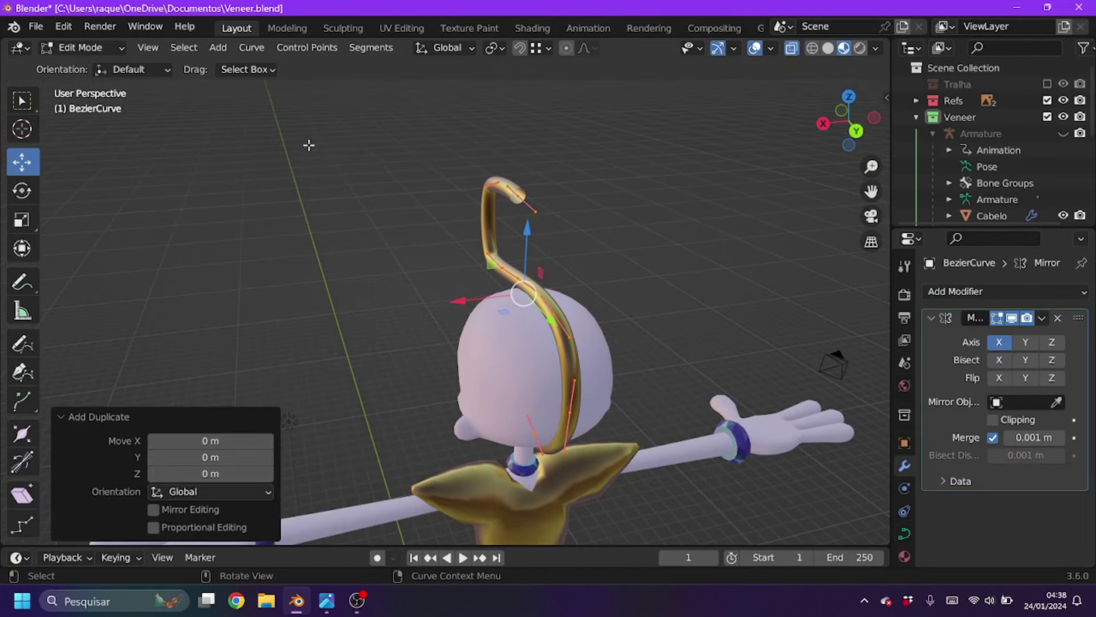
left_click_drag(463, 302, 438, 303)
middle_click_drag(438, 303, 522, 400)
- Duplicate another strand beside the previous one and shift a strand point along Y
key("shift+d")
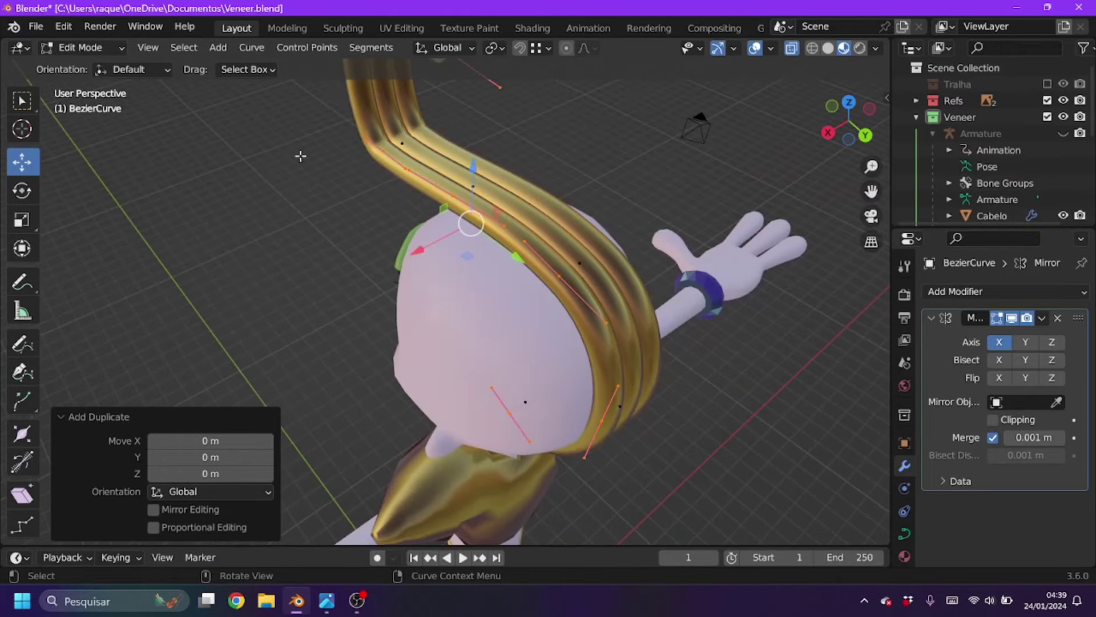
left_click_drag(423, 280, 401, 267)
middle_click_drag(401, 267, 548, 196)
mouse_move(549, 196)
left_mouse_down()
mouse_move(589, 262)
mouse_move(576, 208)
left_mouse_up()
left_click(577, 209)
middle_click_drag(576, 208, 413, 284)
mouse_move(628, 252)
middle_mouse_down()
mouse_move(580, 196)
mouse_move(409, 220)
middle_mouse_up()
left_click_drag(409, 220, 452, 196)
- Raise a strand point and slide another along X, checking in side and top views
middle_click_drag(452, 196, 585, 136)
key("KP_3")
mouse_move(585, 136)
left_mouse_down()
mouse_move(631, 166)
mouse_move(472, 125)
mouse_move(441, 143)
left_mouse_up()
mouse_move(441, 142)
middle_mouse_down()
mouse_move(617, 320)
mouse_move(453, 313)
middle_mouse_up()
left_click_drag(453, 314, 465, 306)
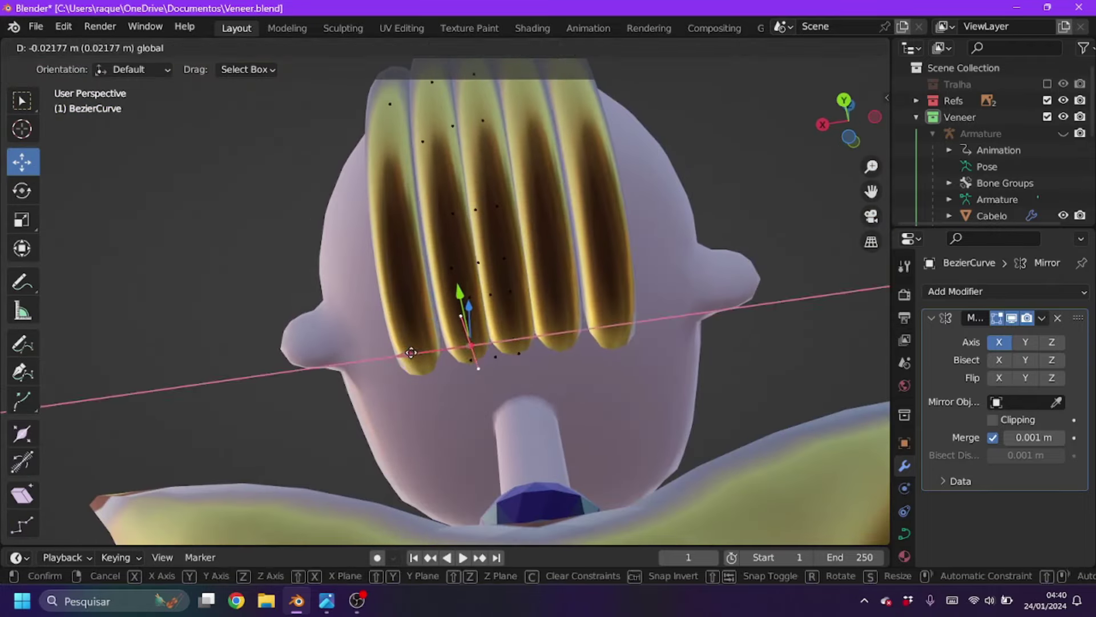
key("KP_7")
mouse_move(380, 311)
middle_mouse_down()
mouse_move(403, 392)
mouse_move(418, 352)
middle_mouse_up()
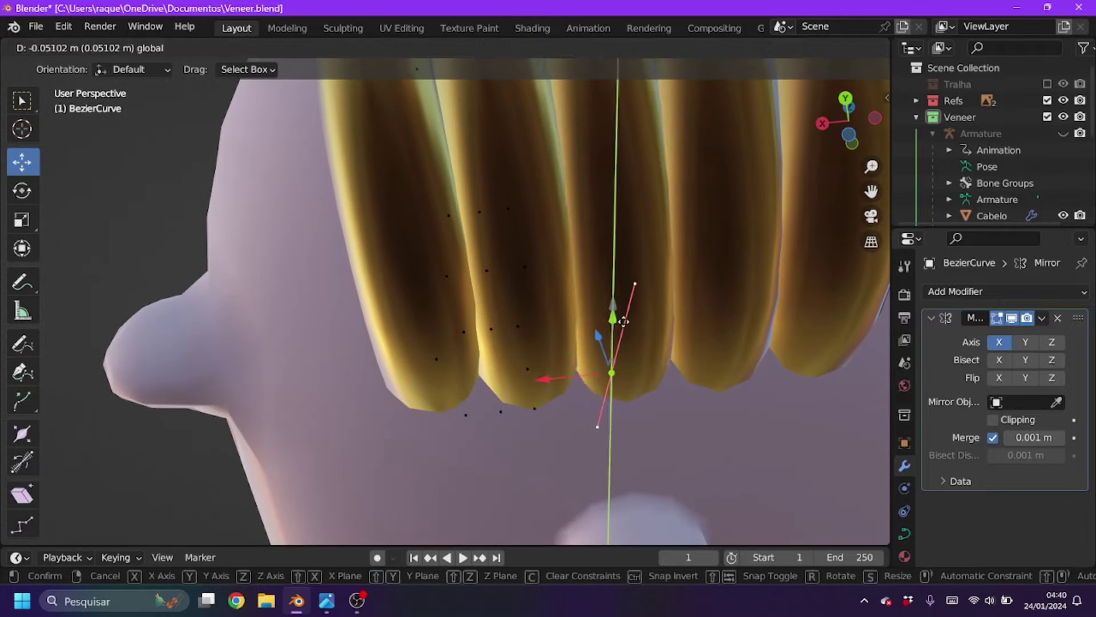
left_click(625, 322)
middle_click_drag(625, 321, 444, 485)
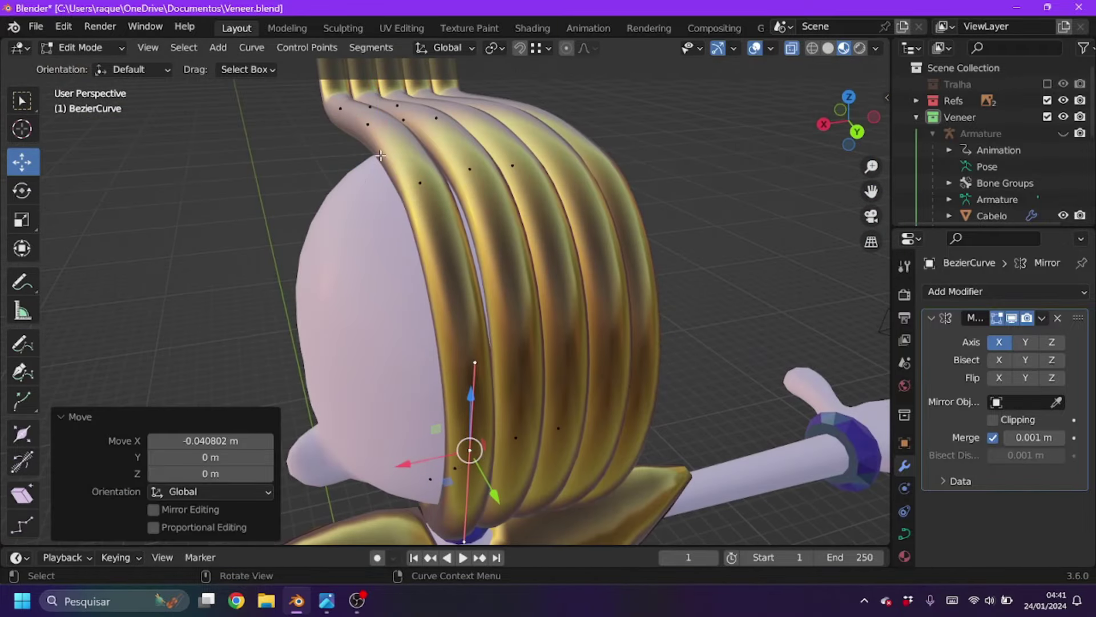
- Raise curve points near the top of the hair strands
left_click_drag(380, 156, 373, 193)
mouse_move(432, 211)
middle_mouse_down()
mouse_move(550, 386)
mouse_move(411, 342)
middle_mouse_up()
left_click(551, 387)
left_click_drag(411, 343, 416, 314)
middle_click_drag(415, 313, 375, 404)
- Move a strand point along X and rotate it to hug the head
key("g")
key("x")
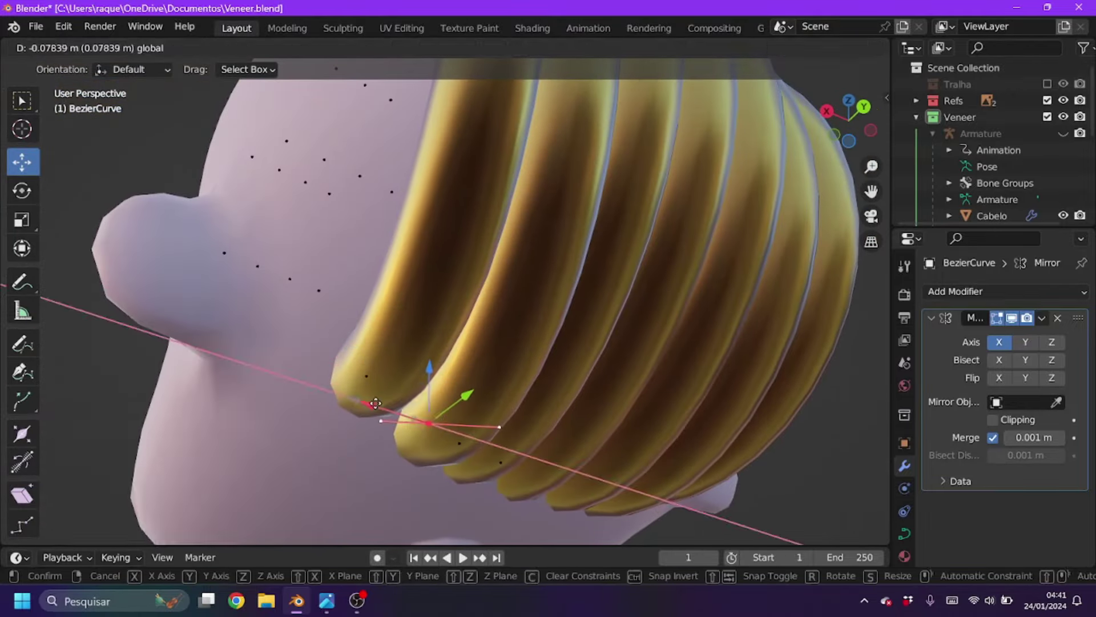
key("z")
left_click(599, 296)
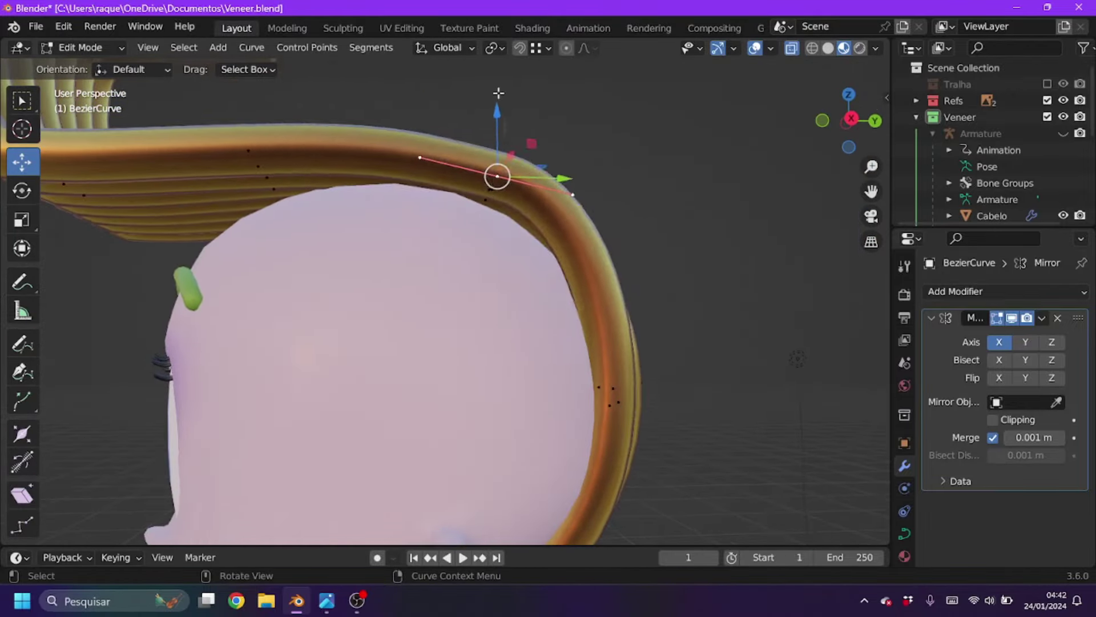
key("r")
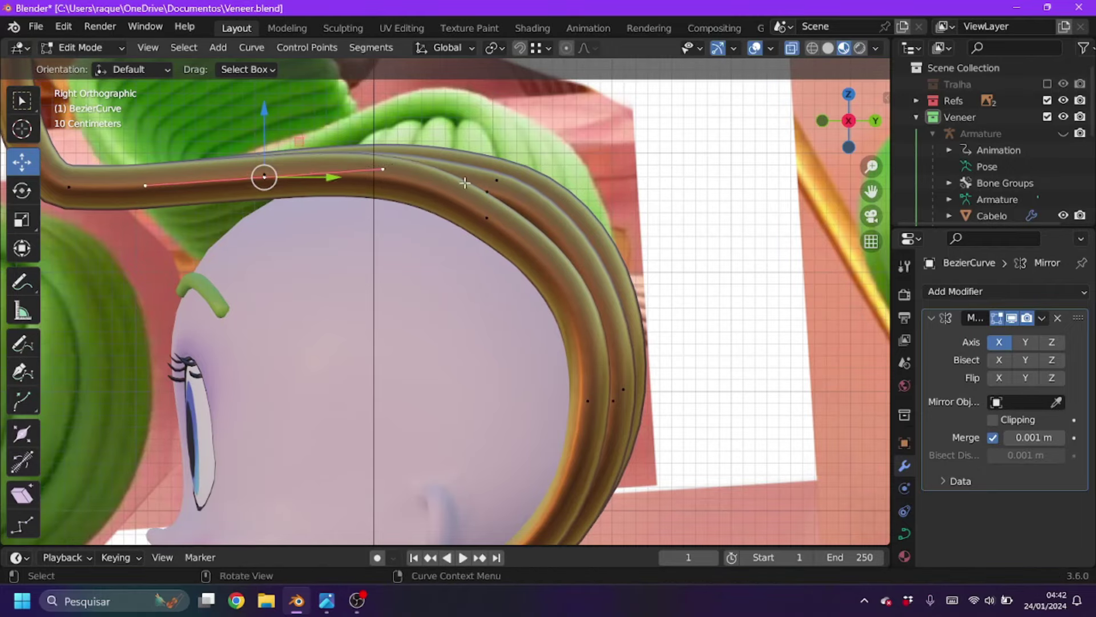
middle_click_drag(546, 242, 594, 399)
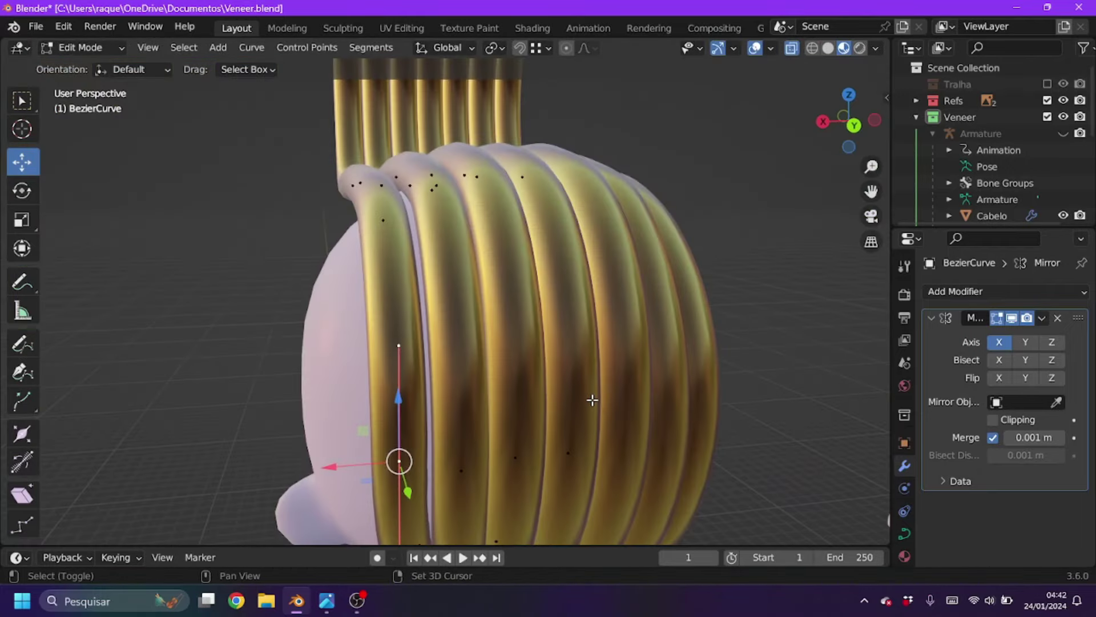
left_click_drag(389, 462, 445, 509)
mouse_move(445, 509)
middle_mouse_down()
mouse_move(413, 365)
mouse_move(354, 366)
middle_mouse_up()
- Duplicate another hair strand and place the copy alongside the others
key("shift+d")
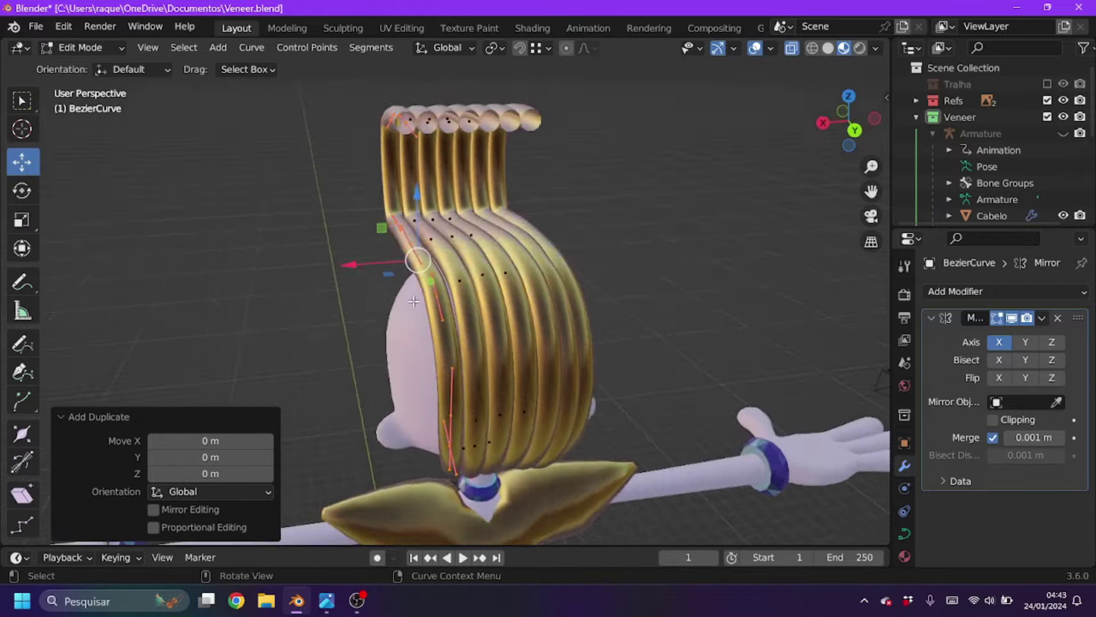
key("Escape")
scroll(524, 154, "up", 3)
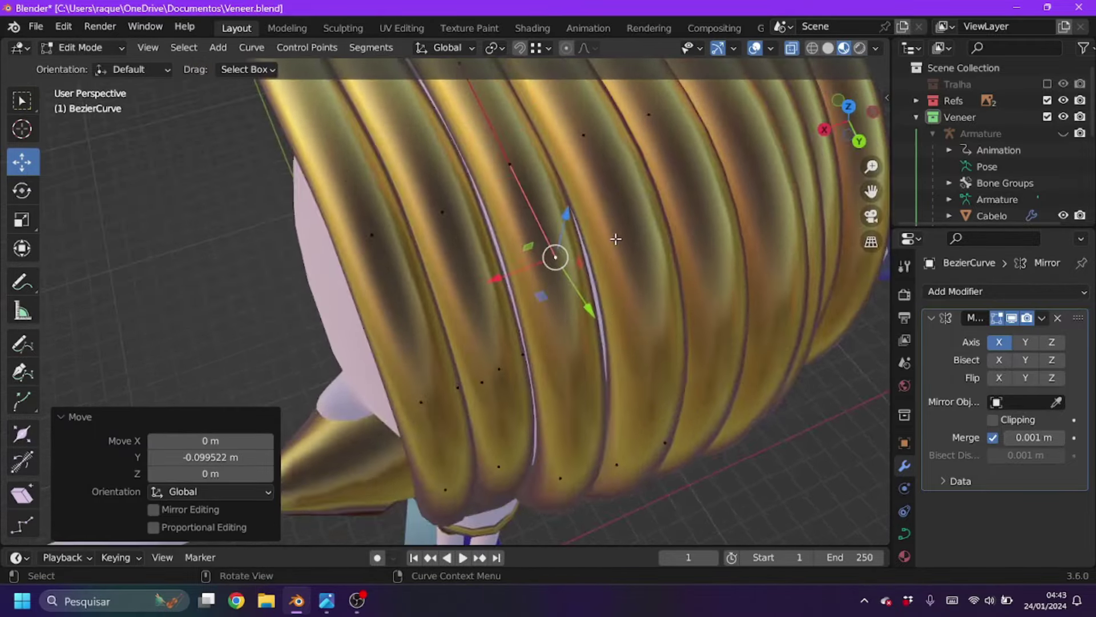
middle_click_drag(629, 241, 501, 233)
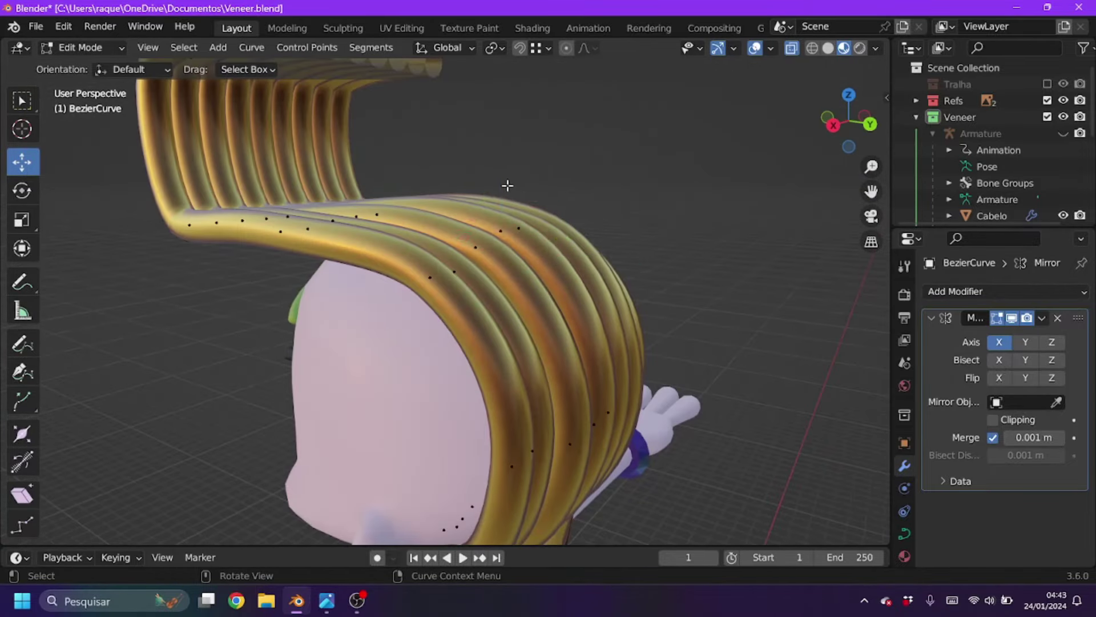
middle_click_drag(507, 185, 479, 154)
left_click(580, 453)
middle_click_drag(579, 452, 553, 248)
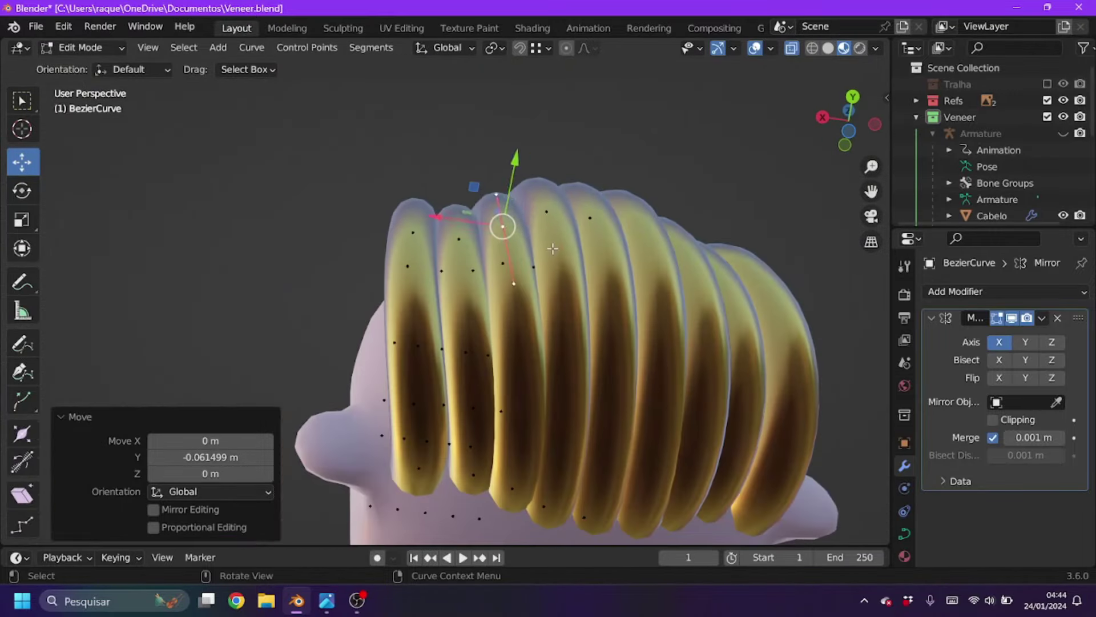
- Move the selected point along X and check the strand tips in Right Orthographic view
key("g")
key("x")
mouse_move(348, 261)
middle_mouse_down()
mouse_move(388, 320)
mouse_move(434, 354)
middle_mouse_up()
scroll(410, 167, "up", 3)
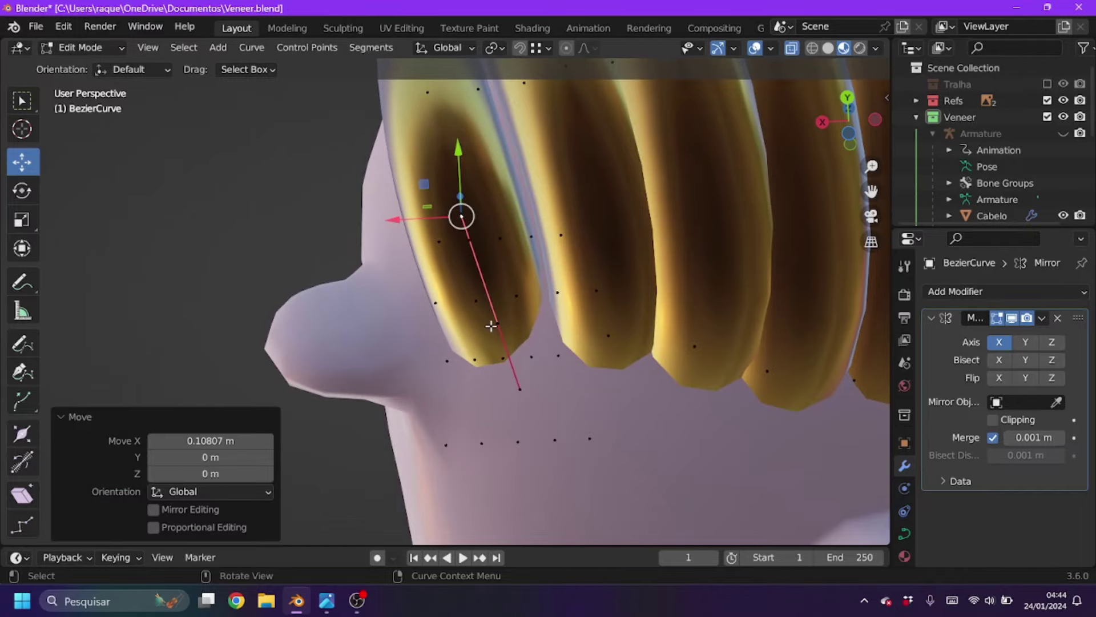
middle_click_drag(491, 326, 514, 343)
key("KP_3")
- Rotate the side-lock strand's points in front of the ear, checking from the front view
key("r")
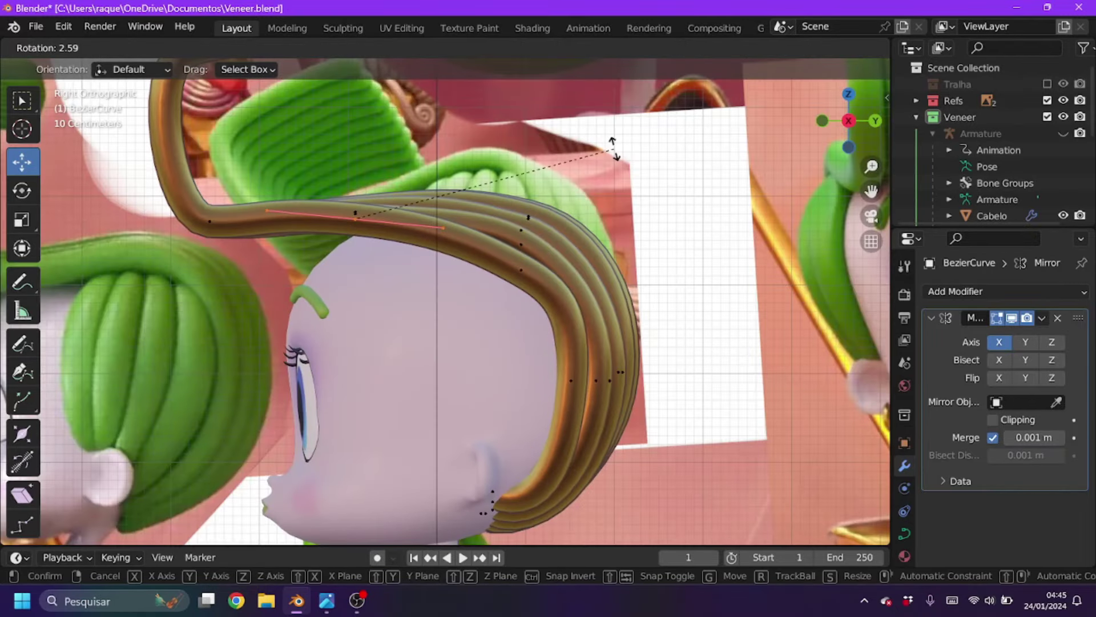
left_click(614, 149)
middle_click_drag(613, 148, 467, 136, "shift")
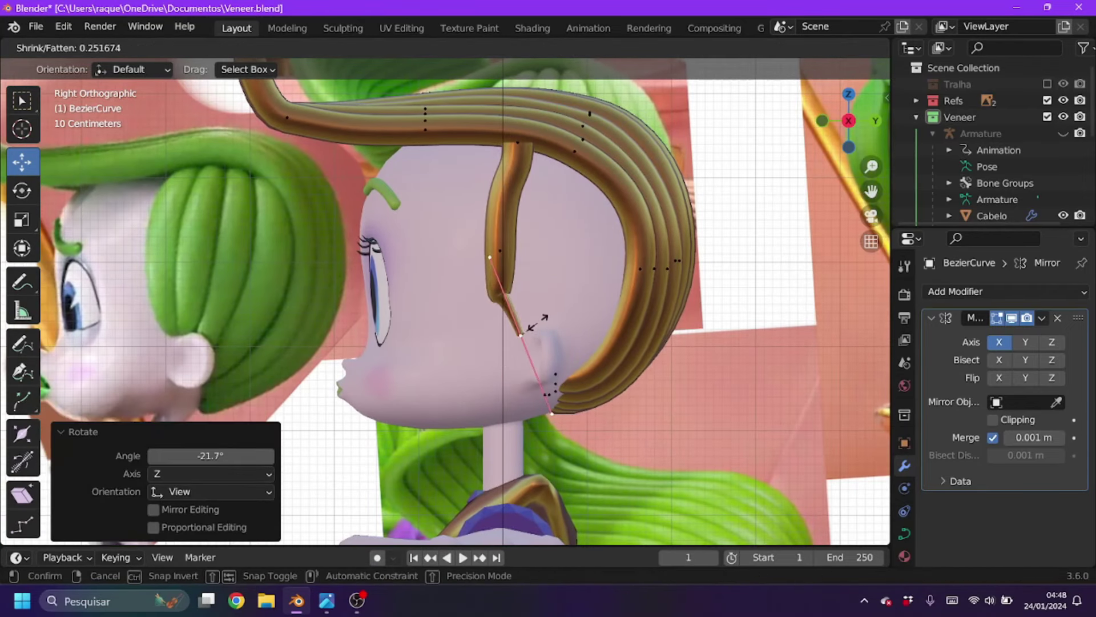
key("KP_1")
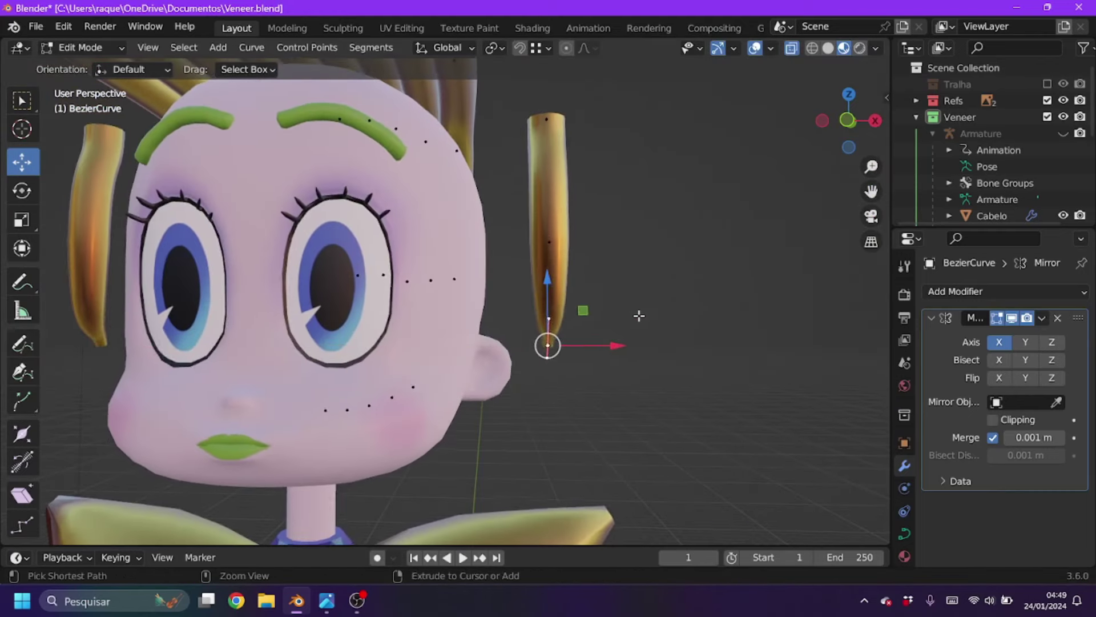
key("r")
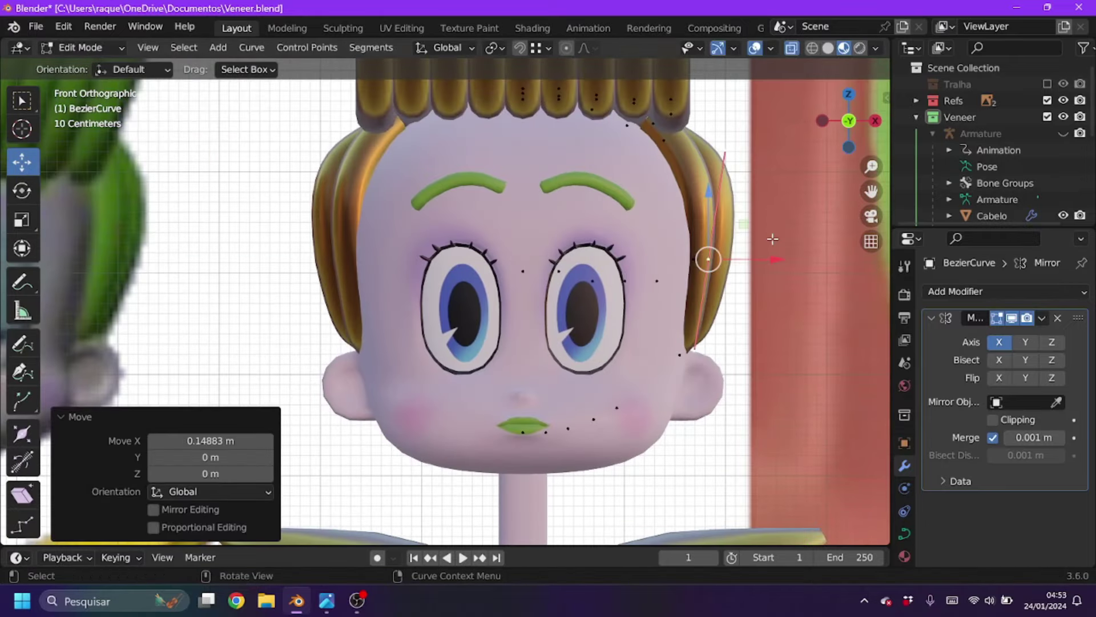
- Lower a hair control point along Z and scale it down
middle_click_drag(773, 239, 703, 238)
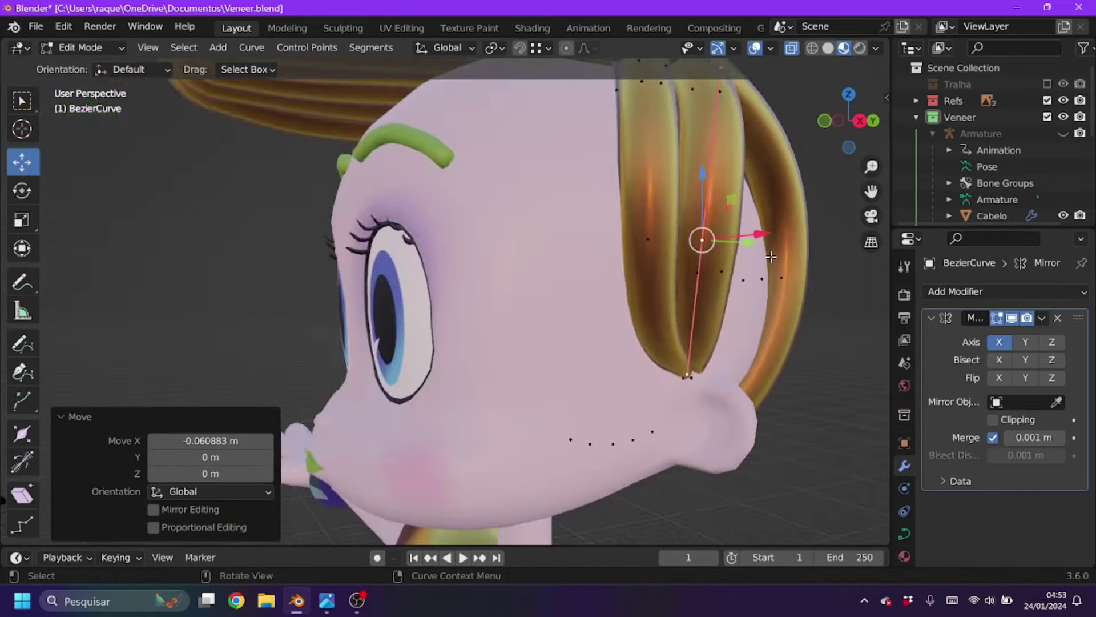
key("g")
key("z")
left_click(542, 223)
middle_click_drag(543, 222, 657, 229)
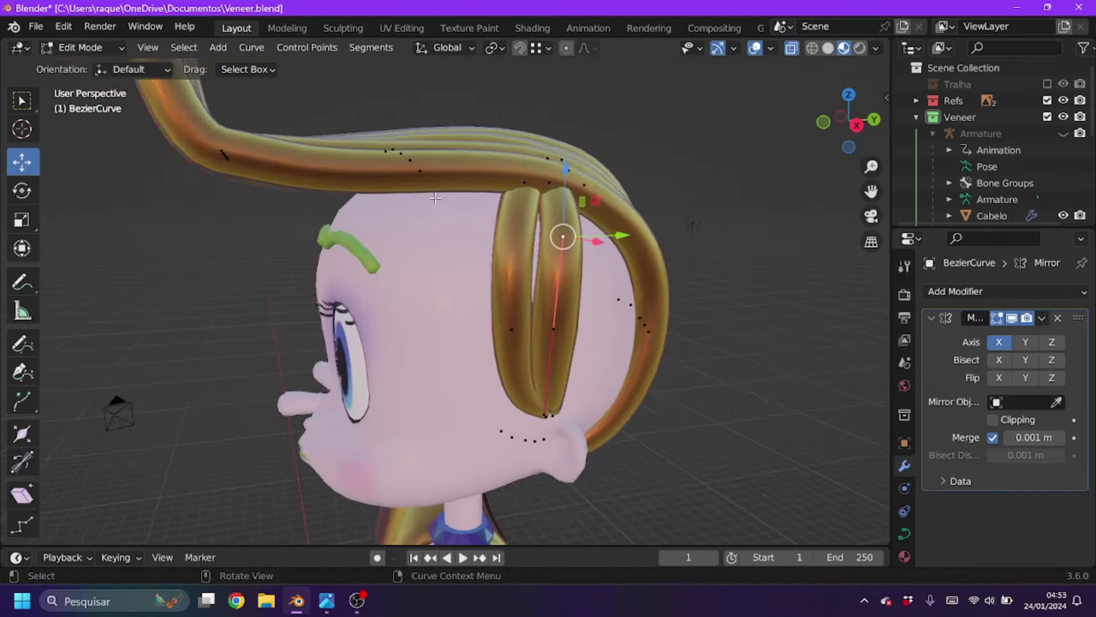
left_click(220, 48)
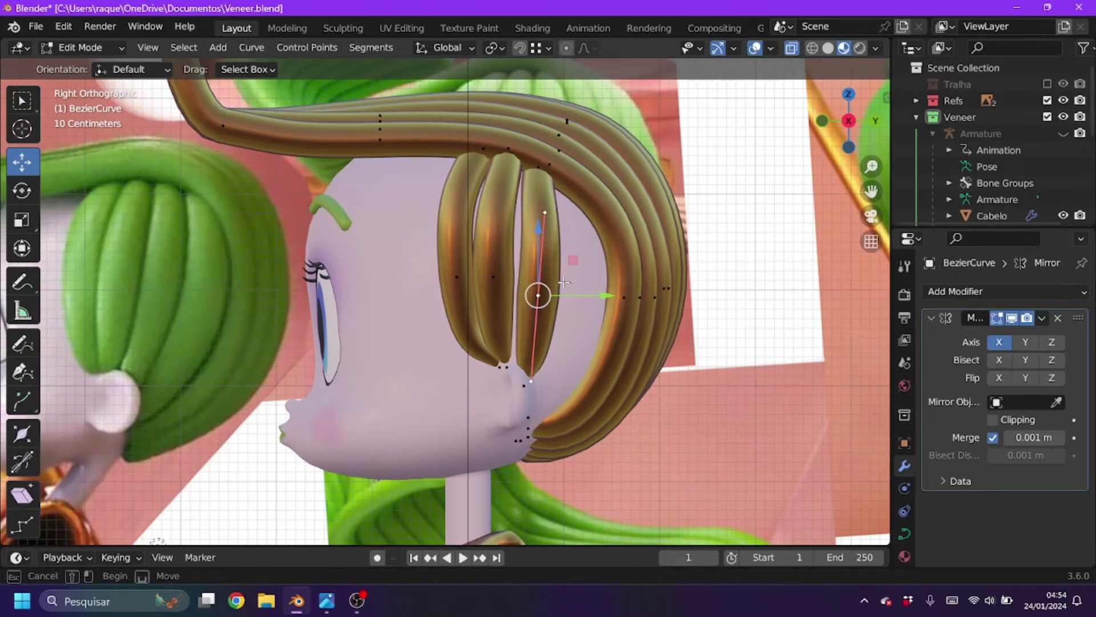
left_click_drag(564, 281, 565, 282)
mouse_move(565, 282)
middle_mouse_down()
mouse_move(611, 394)
mouse_move(628, 251)
middle_mouse_up()
key("s")
left_click(628, 252)
- Rotate the selected curve point into place and duplicate the hair strand in place
key("r")
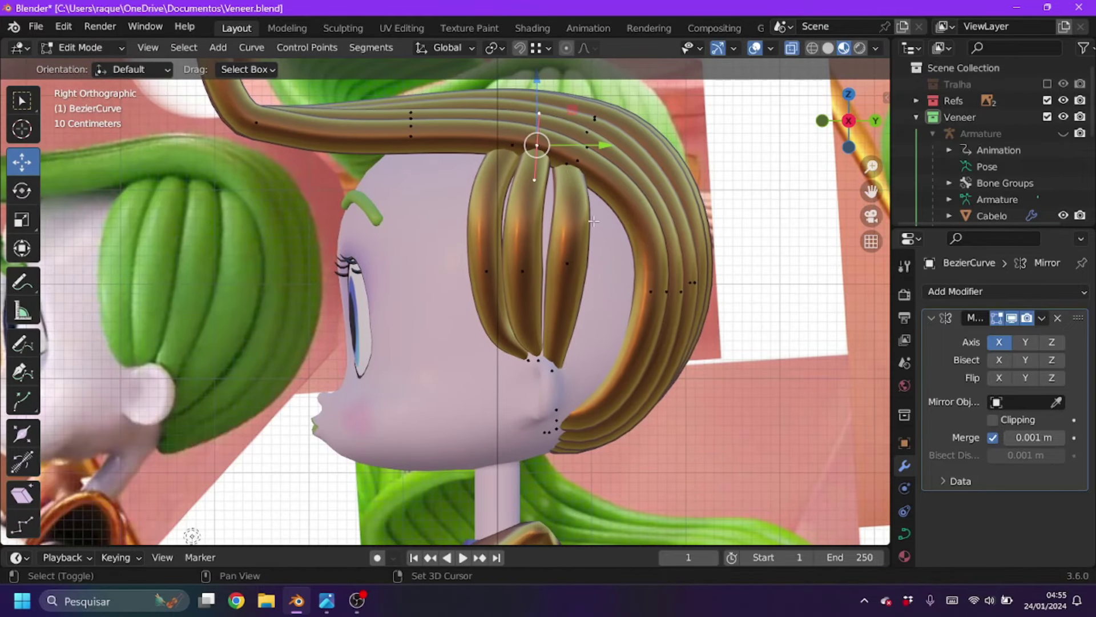
middle_click_drag(594, 221, 608, 221, "shift")
left_click_drag(492, 188, 507, 183)
mouse_move(536, 238)
middle_mouse_down("shift")
mouse_move(528, 252)
mouse_move(571, 251)
middle_mouse_up("shift")
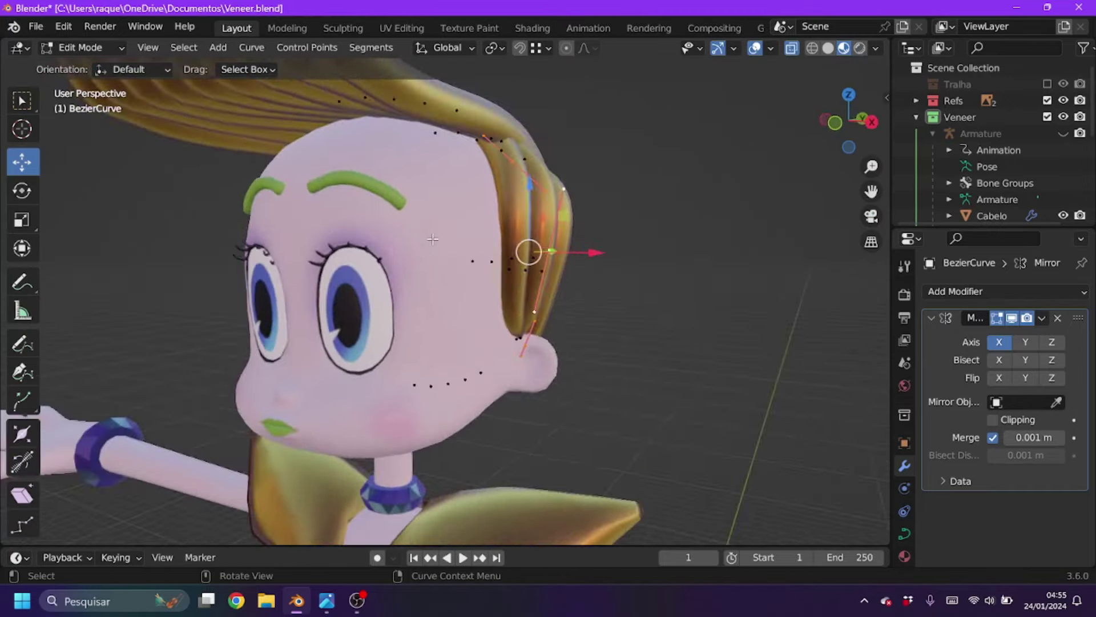
key("shift+d")
right_click(576, 251)
key("KP_3")
middle_click_drag(640, 330, 656, 360)
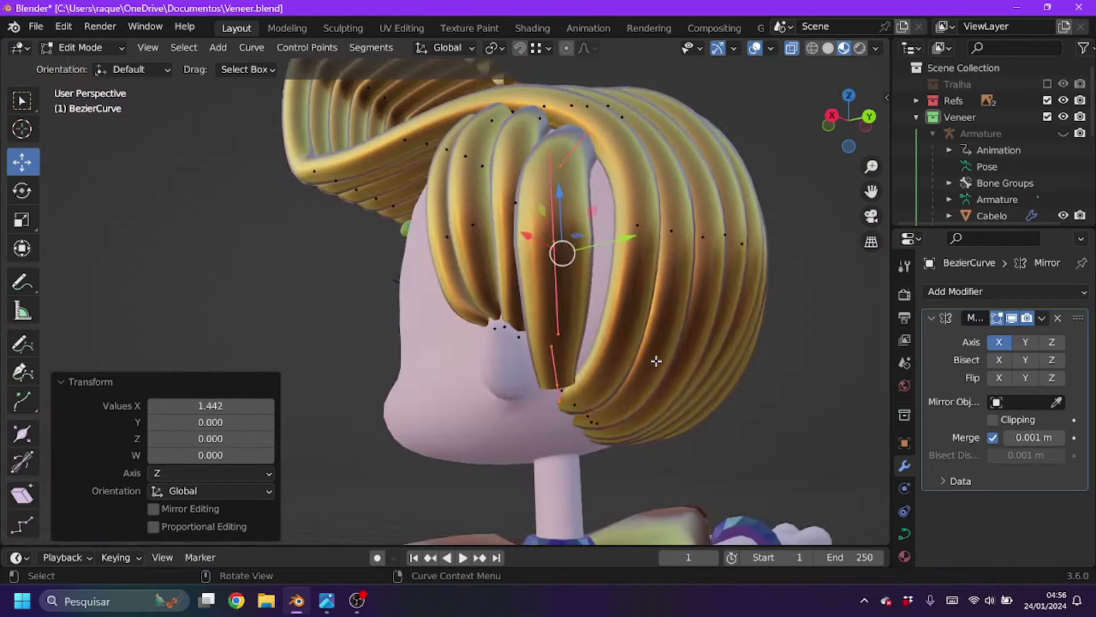
- Reposition hair control points freely and along the X axis from behind the head
key("g")
left_click(624, 297)
middle_click_drag(625, 297, 550, 294)
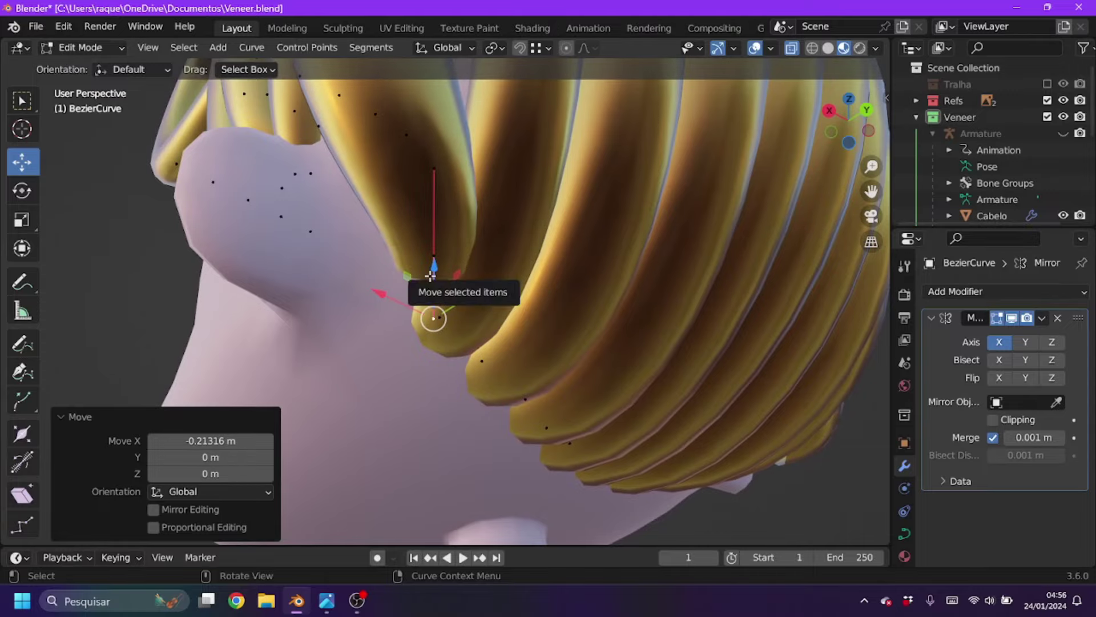
middle_click_drag(431, 276, 410, 221)
key("g")
left_click(410, 221)
mouse_move(756, 332)
middle_mouse_down()
mouse_move(417, 245)
mouse_move(636, 374)
mouse_move(448, 335)
middle_mouse_up()
key("g")
key("x")
left_click(602, 231)
- Rotate and move the strand's control points from the right side view
key("r")
middle_click_drag(594, 303, 697, 139)
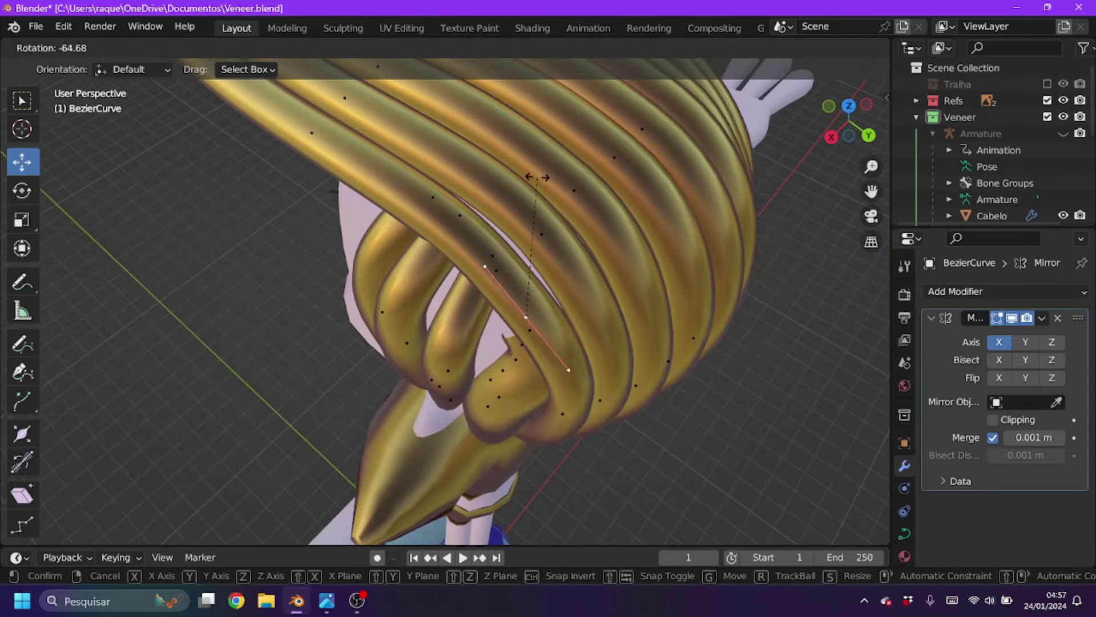
key("g")
left_click(697, 139)
key("KP_3")
middle_click_drag(690, 255, 548, 308)
key("r")
left_click(548, 309)
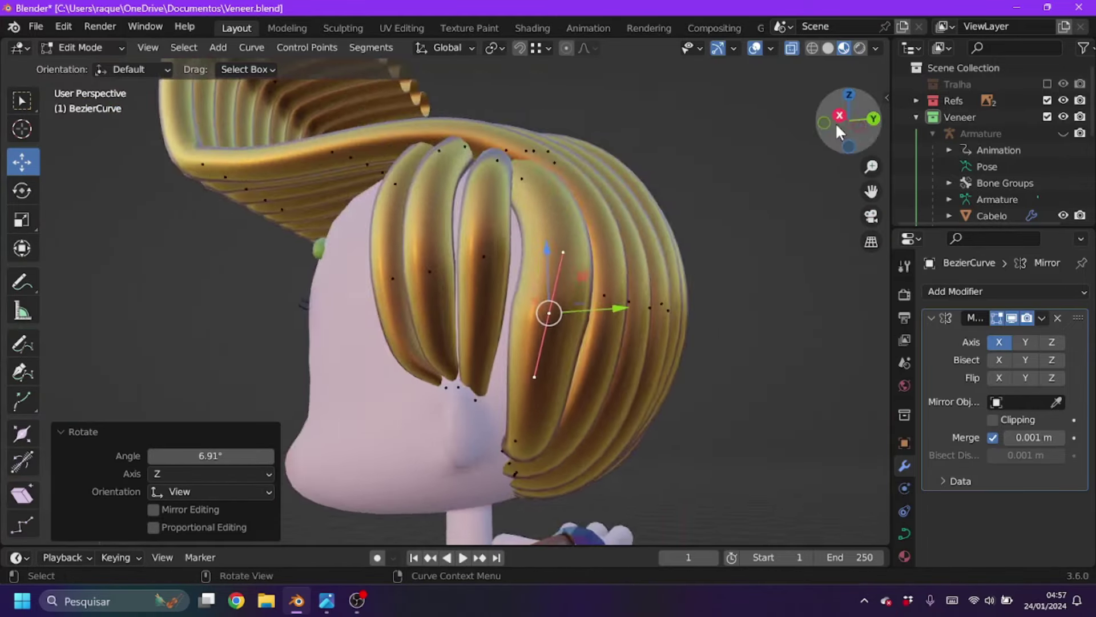
key("KP_3")
key("g")
- Move strand points along X while checking them against the reference image
left_click(583, 73)
mouse_move(670, 131)
middle_mouse_down("shift")
mouse_move(726, 188)
mouse_move(551, 274)
middle_mouse_up("shift")
right_click(707, 214)
key("g")
key("x")
left_click(558, 326)
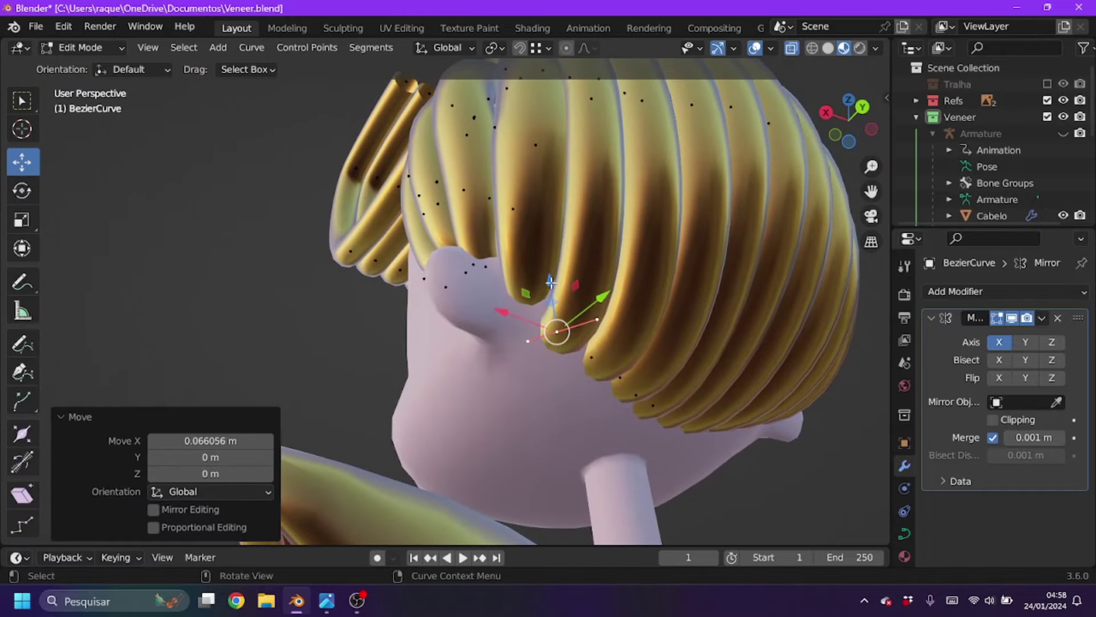
mouse_move(558, 325)
middle_mouse_down()
mouse_move(507, 275)
mouse_move(470, 269)
mouse_move(514, 297)
mouse_move(598, 255)
mouse_move(693, 308)
mouse_move(430, 244)
mouse_move(560, 210)
middle_mouse_up()
left_click(327, 601)
scroll(805, 154, "down", 5)
left_click(603, 240)
scroll(560, 210, "up", 4)
key("KP_1")
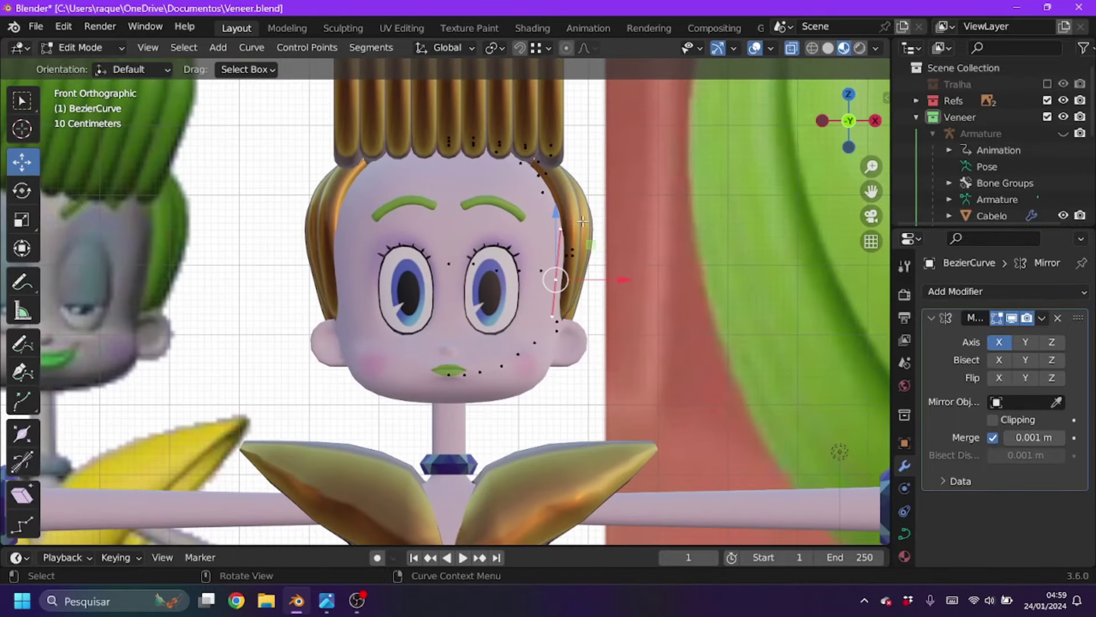
- Nudge the sideburn control points up and along X, then re-enter curve editing
left_click_drag(555, 280, 573, 250)
key("r")
left_click(578, 167)
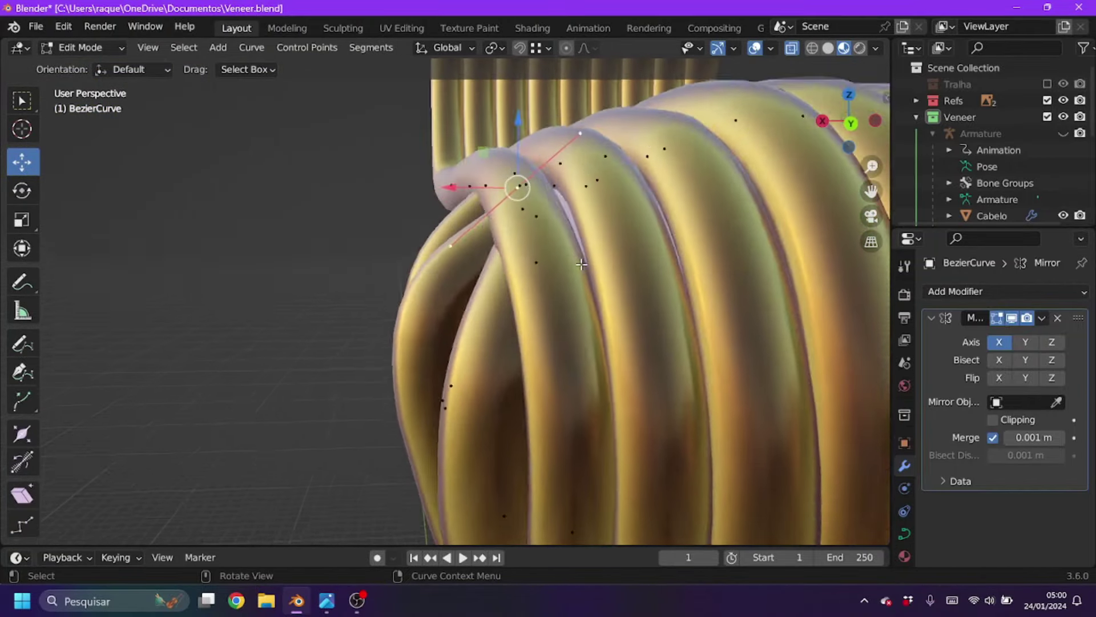
mouse_move(579, 167)
middle_mouse_down()
mouse_move(566, 302)
mouse_move(544, 223)
middle_mouse_up()
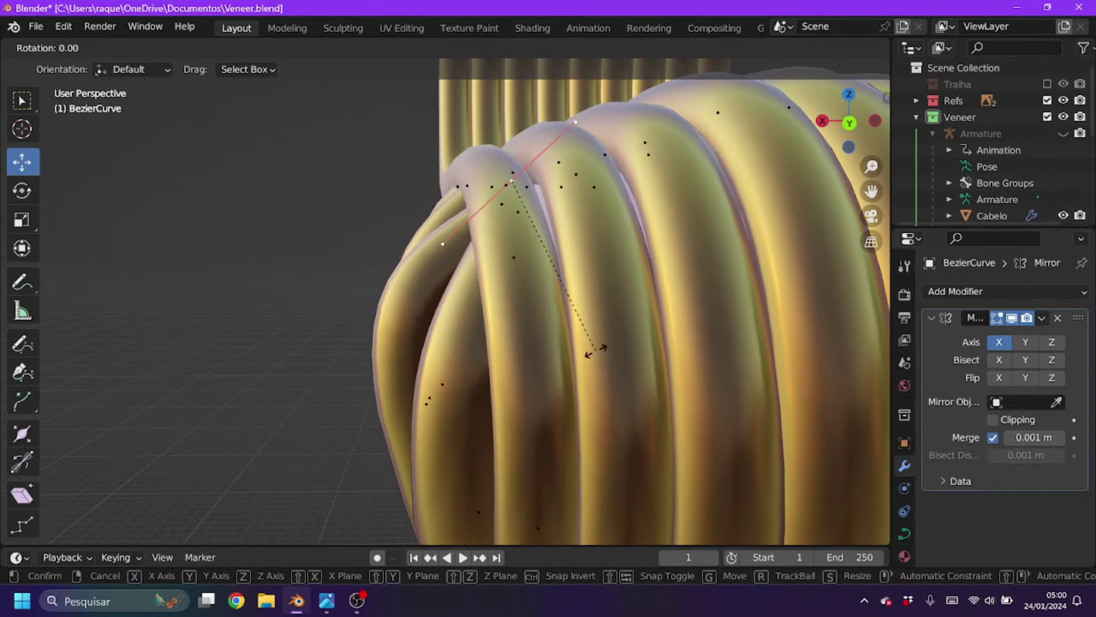
mouse_move(644, 281)
middle_mouse_down()
mouse_move(465, 289)
mouse_move(414, 346)
mouse_move(607, 259)
mouse_move(379, 294)
middle_mouse_up()
left_click(414, 346)
left_click_drag(379, 293, 343, 287)
middle_click_drag(343, 287, 841, 104)
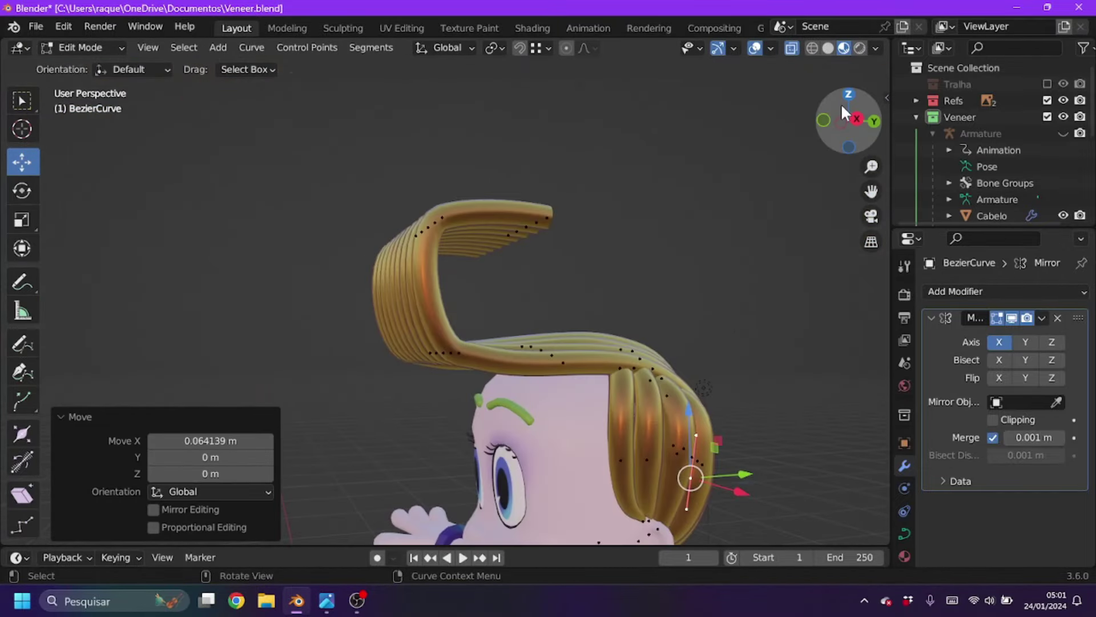
left_click(841, 104)
left_click(80, 48)
left_click(114, 67)
- Separate the selected hair strands into their own object, BezierCurve.001
key("Tab")
middle_click_drag(640, 220, 296, 480)
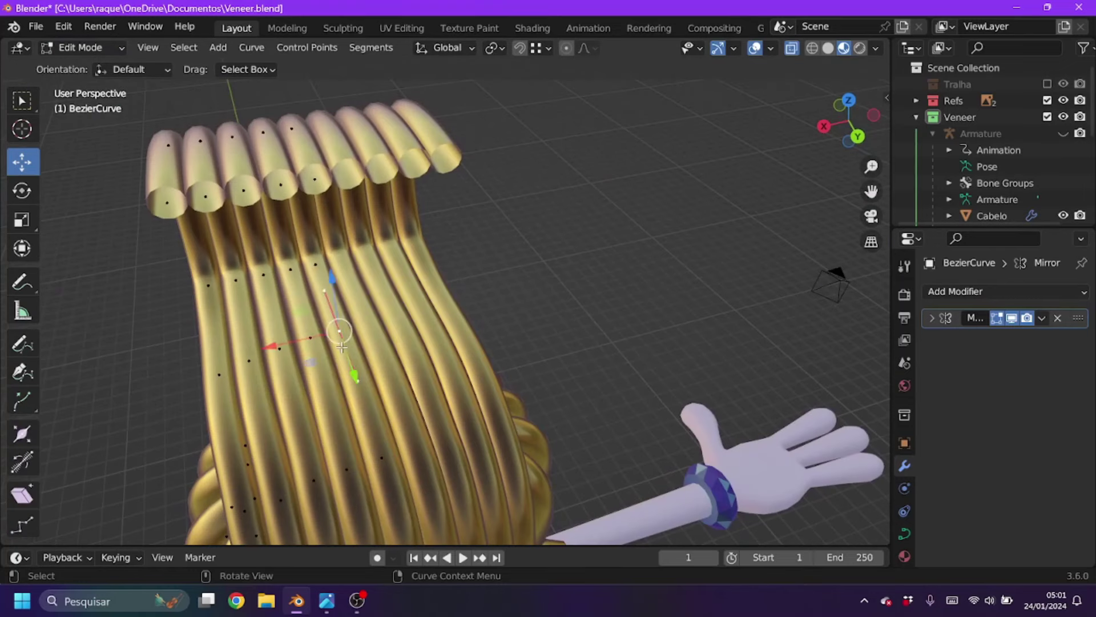
right_click(297, 479)
left_click(297, 479)
key("Tab")
- Attempt to apply the Mirror modifier, then convert BezierCurve to a mesh via Object > Convert
scroll(994, 181, "down", 5)
left_click(1042, 319)
left_click(965, 338)
left_click(253, 47)
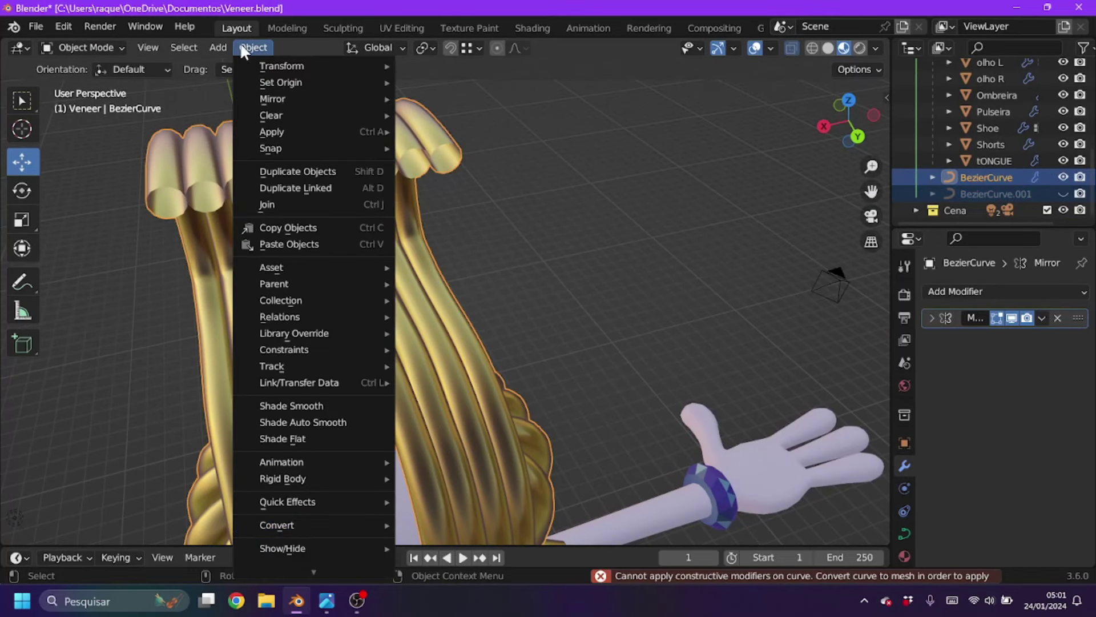
left_click(433, 472)
left_click(996, 193)
left_click(253, 48)
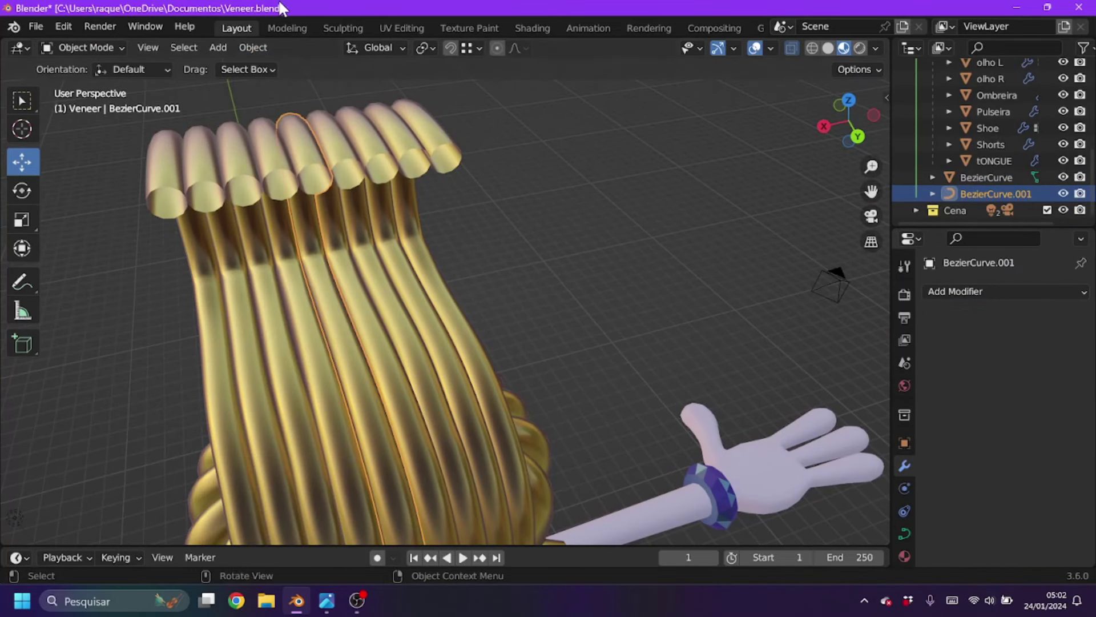
left_click(253, 48)
left_click(244, 75)
mouse_move(244, 74)
middle_mouse_down()
mouse_move(392, 189)
mouse_move(328, 265)
middle_mouse_up()
left_click(995, 193)
- Hide BezierCurve.001 and switch the converted hair mesh into Edit Mode
key("h")
middle_click_drag(742, 336, 523, 333)
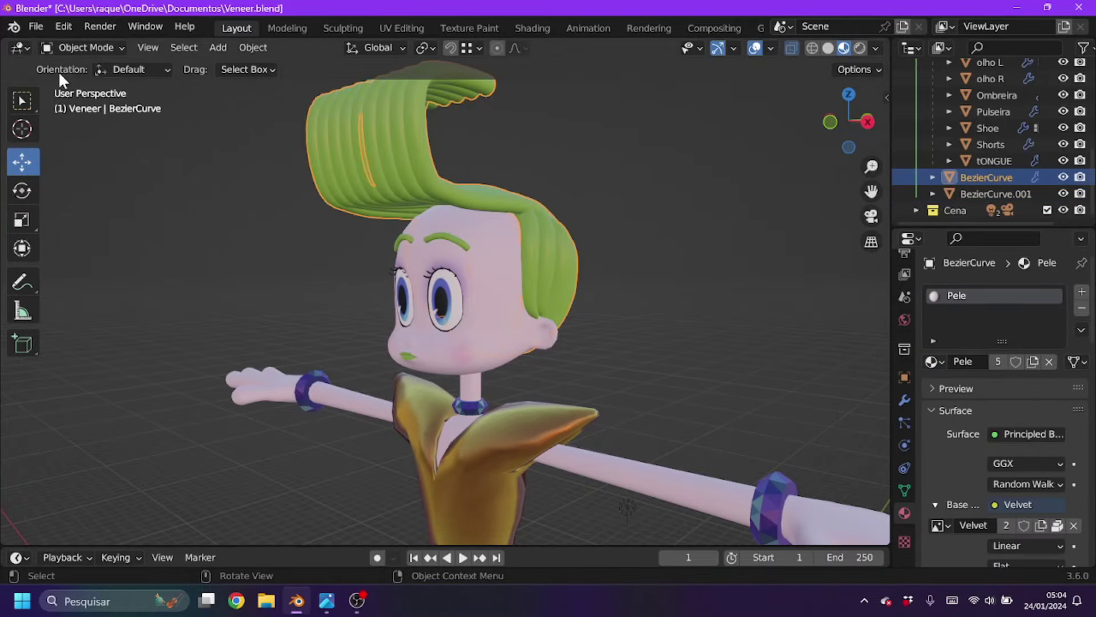
middle_click_drag(325, 255, 399, 228)
left_click(80, 48)
left_click(86, 81)
scroll(613, 297, "up", 5)
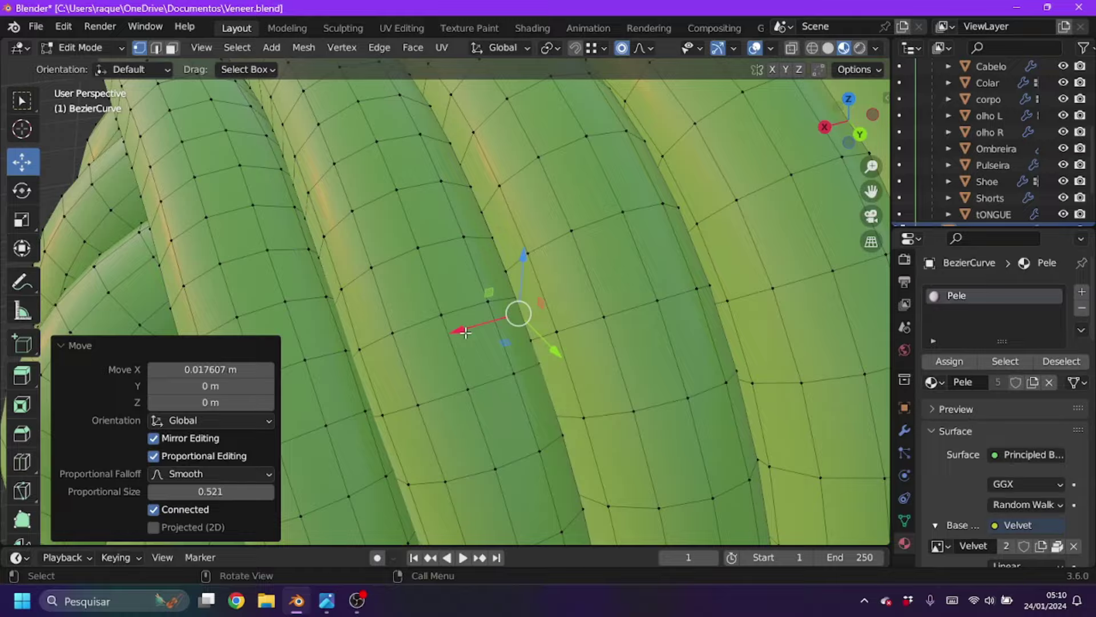
- Select a hair tube's end loop, disable proportional editing, and extrude it scaled to 0.783
scroll(465, 332, "down", 2)
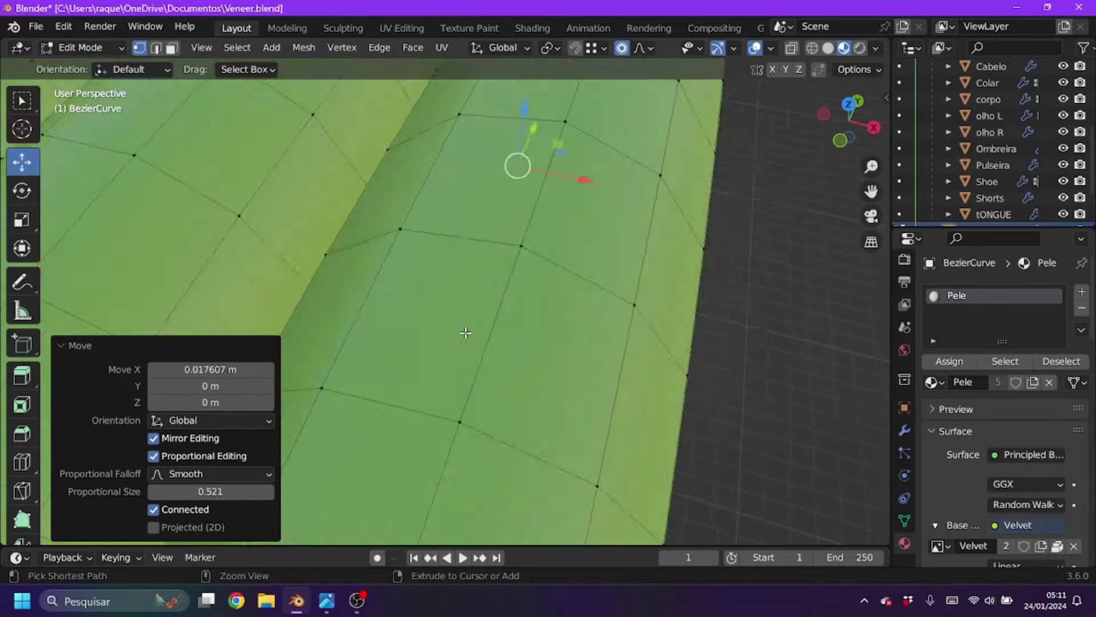
scroll(542, 257, "down", 3)
scroll(542, 277, "down", 2)
scroll(678, 213, "up", 8)
scroll(678, 213, "down", 8)
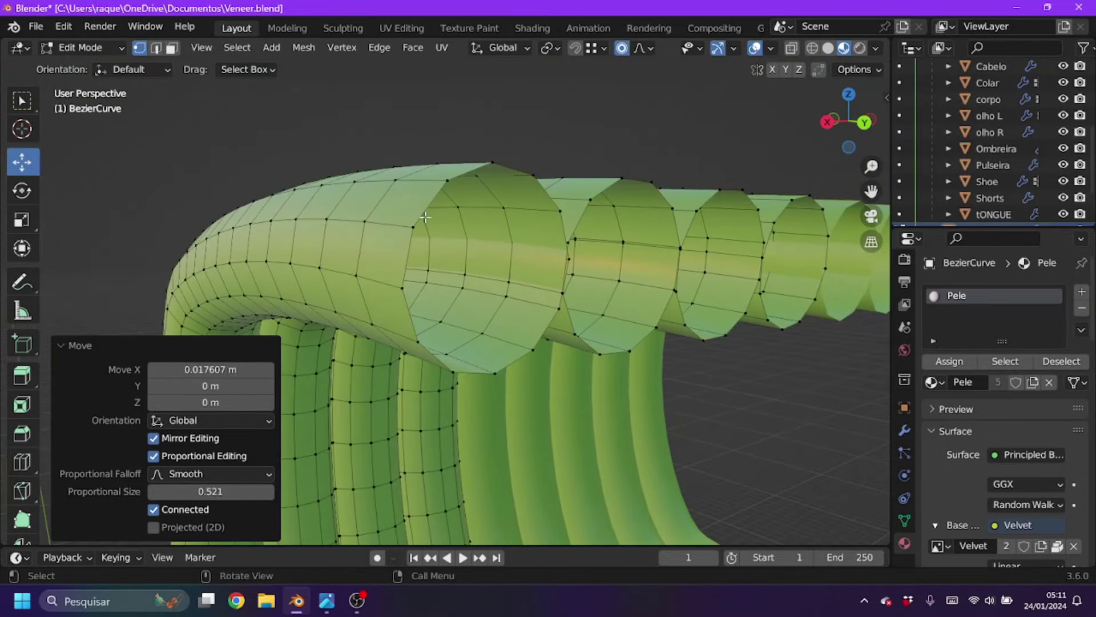
left_click(414, 215, "alt")
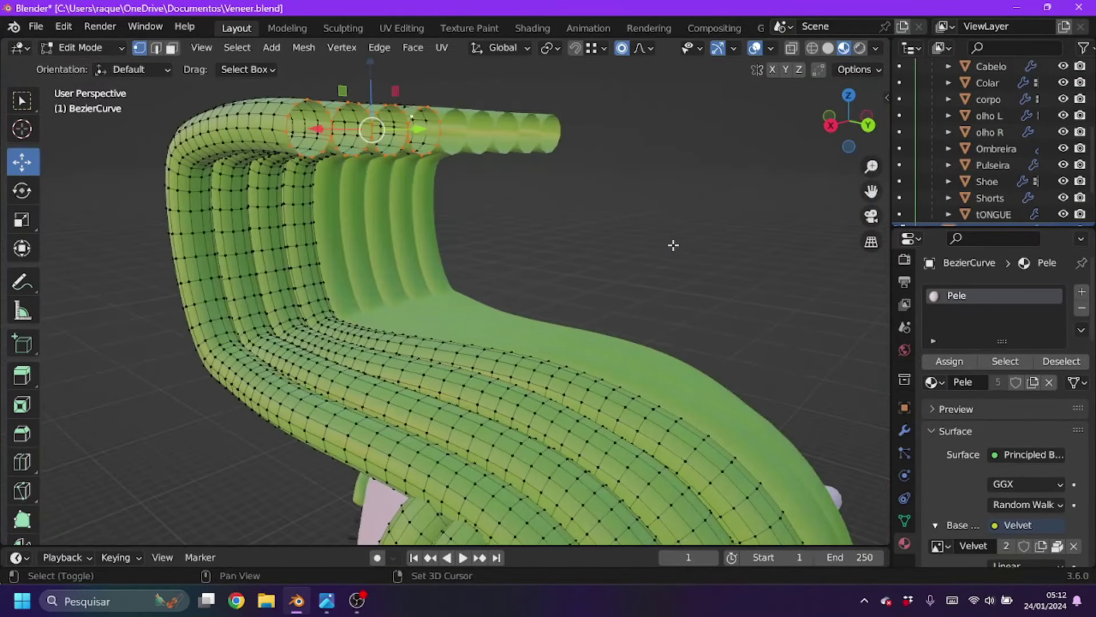
left_click(548, 48)
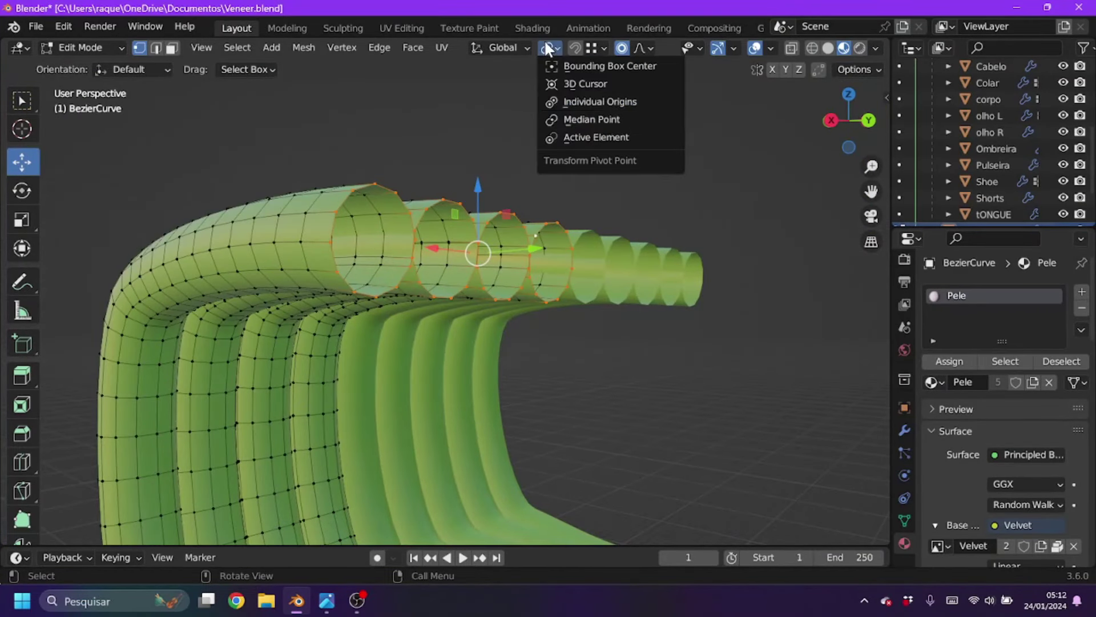
left_click(622, 48)
key("e")
left_click(639, 330)
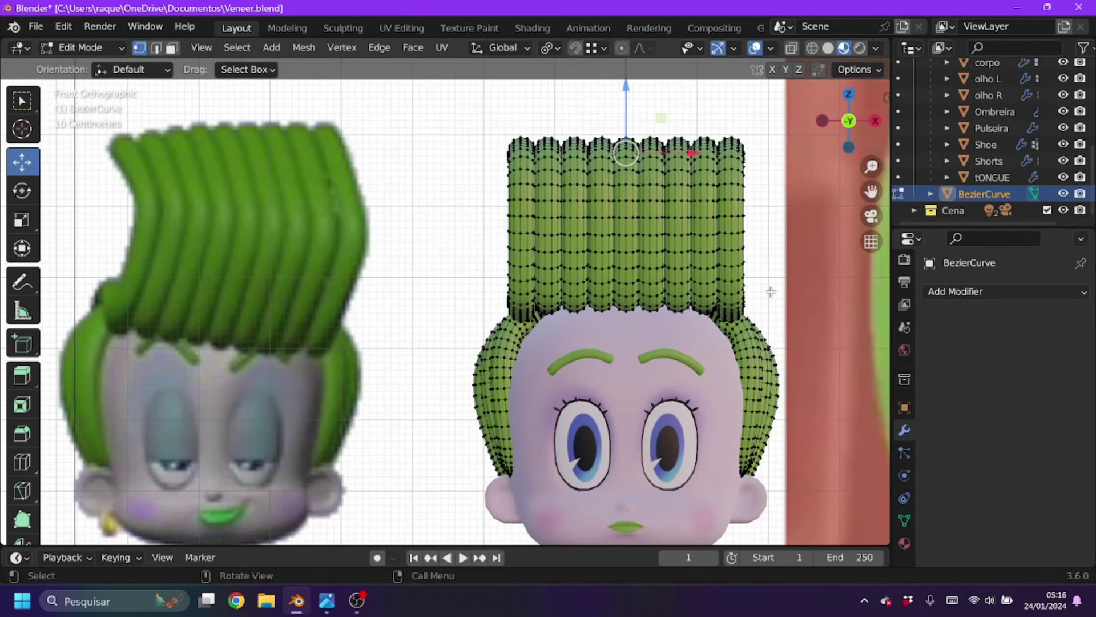
- In X-ray view, lower hair vertices along Z with smooth falloff, then turn X-ray off
key("alt+z")
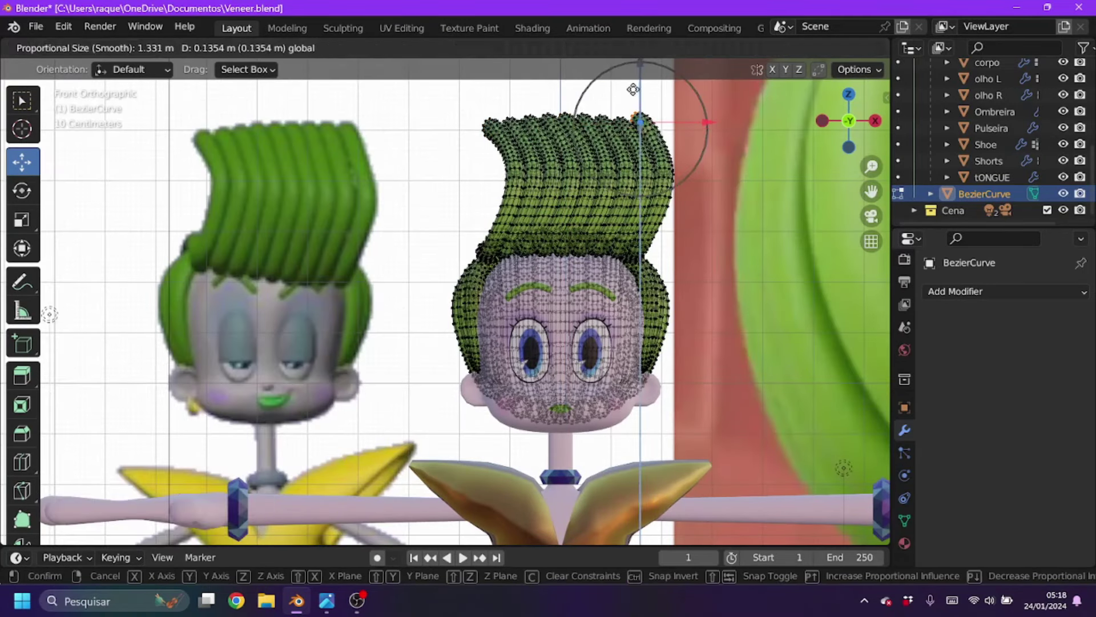
left_click(663, 166)
key("g")
key("z")
left_click(771, 231)
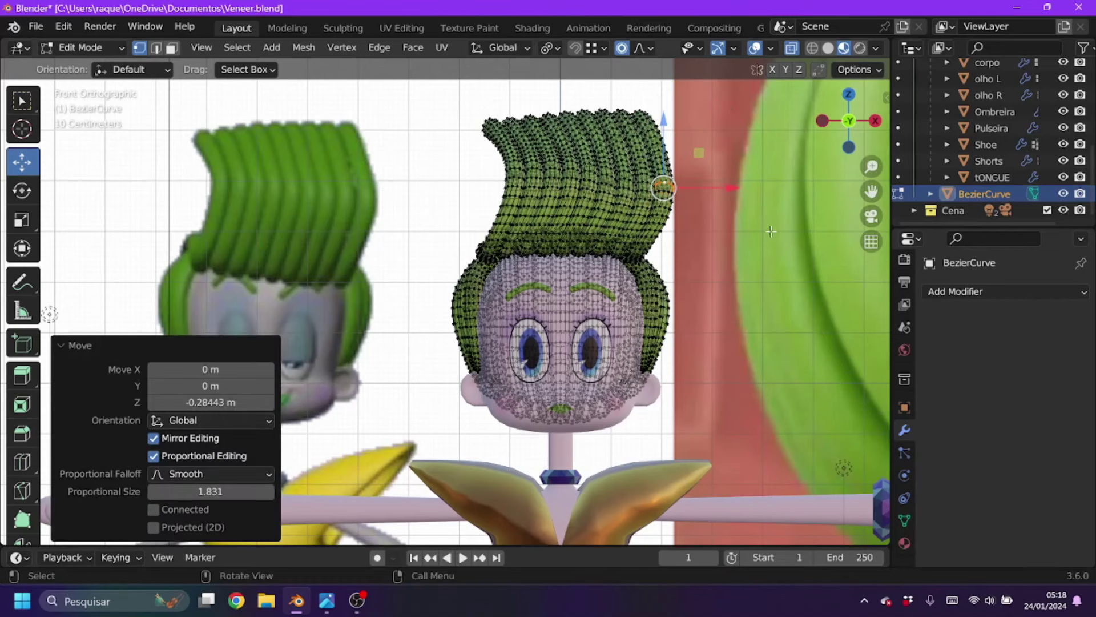
left_click(791, 49)
- Move two more hair loops into position and return to front view
left_click(578, 166, "alt")
key("g")
left_click(628, 117)
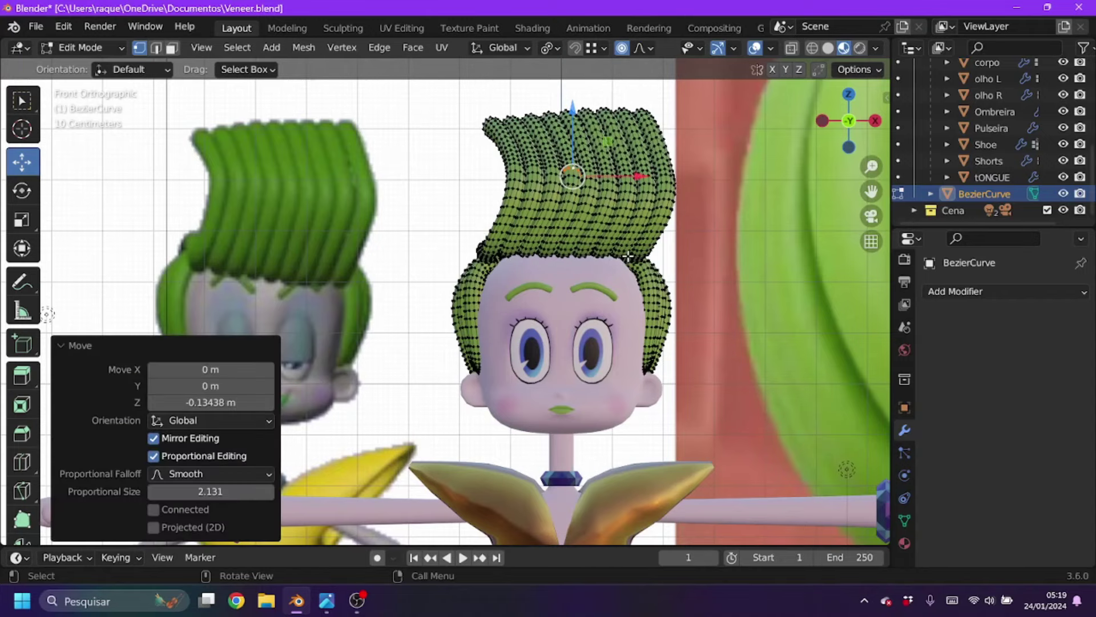
left_click(618, 255, "alt")
left_click(628, 218)
middle_click_drag(629, 217, 513, 183)
key("KP_1")
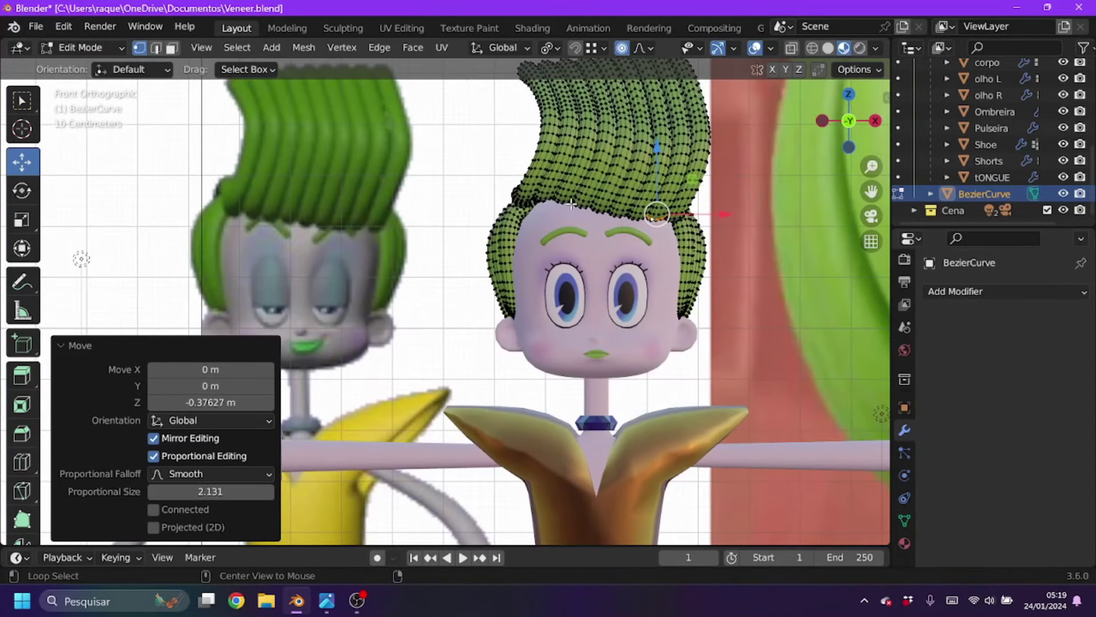
- Lower further hair loops along Z and check the quiff from the side
left_click(564, 197, "alt")
left_click_drag(567, 133, 567, 149)
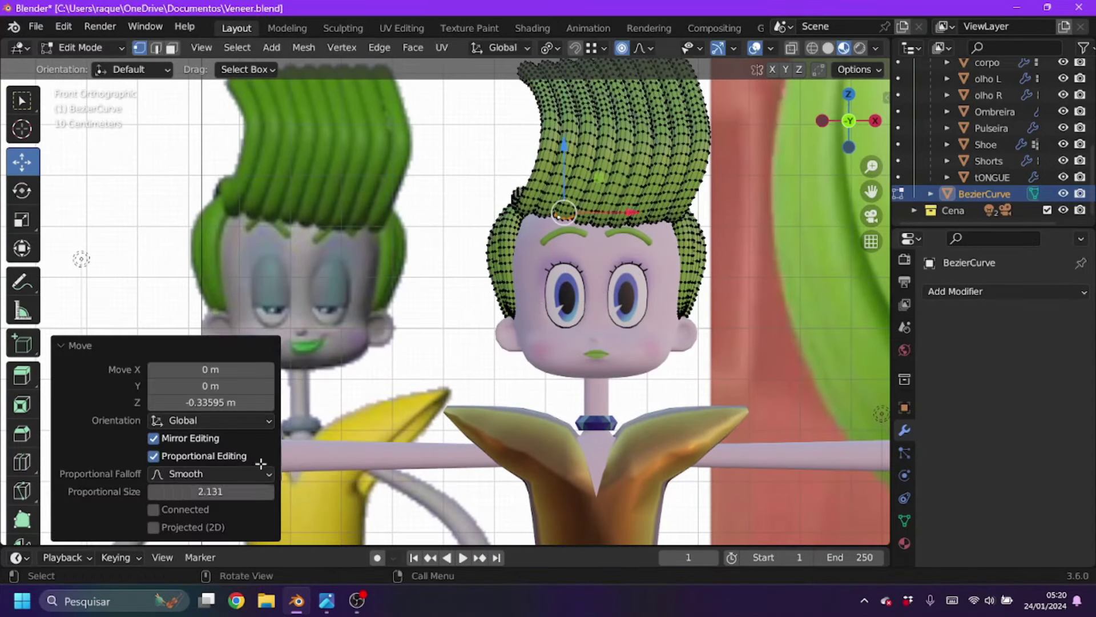
key("g")
key("Escape")
left_click(525, 199, "alt")
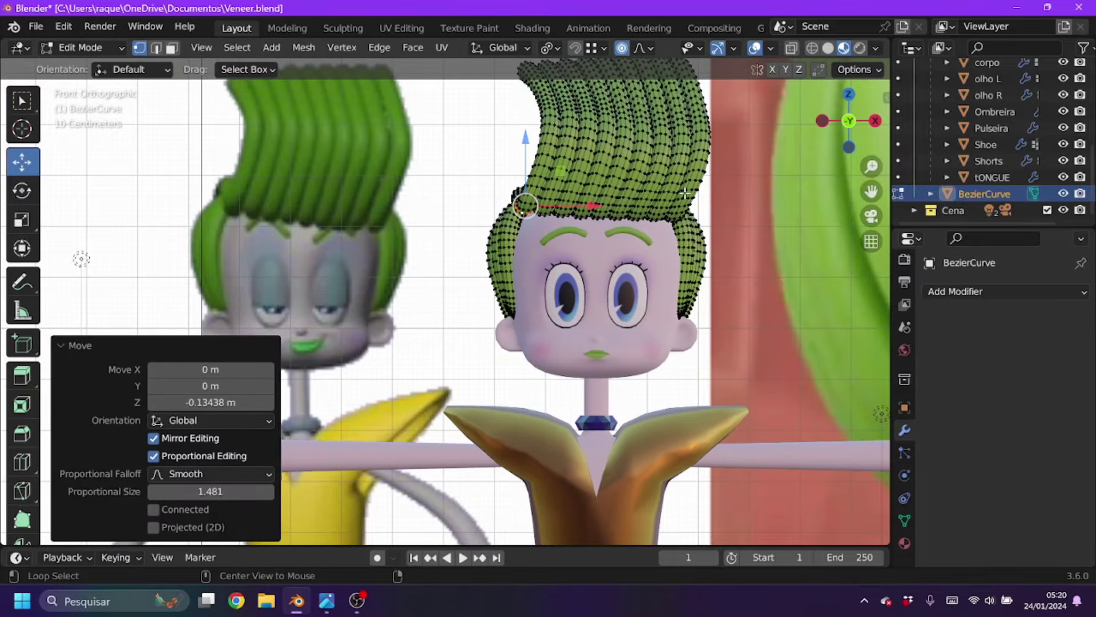
left_click(669, 186)
middle_click_drag(669, 186, 457, 308)
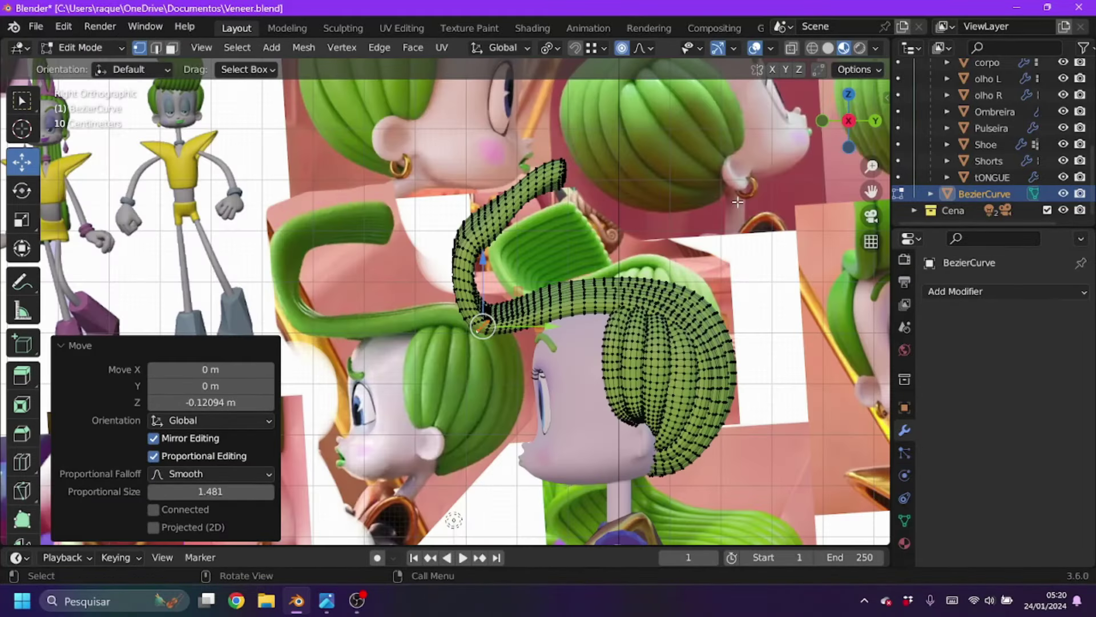
- Rotate the ring of hair vertices into place, checking it from the left and top views
scroll(445, 314, "up", 4)
left_click(637, 226)
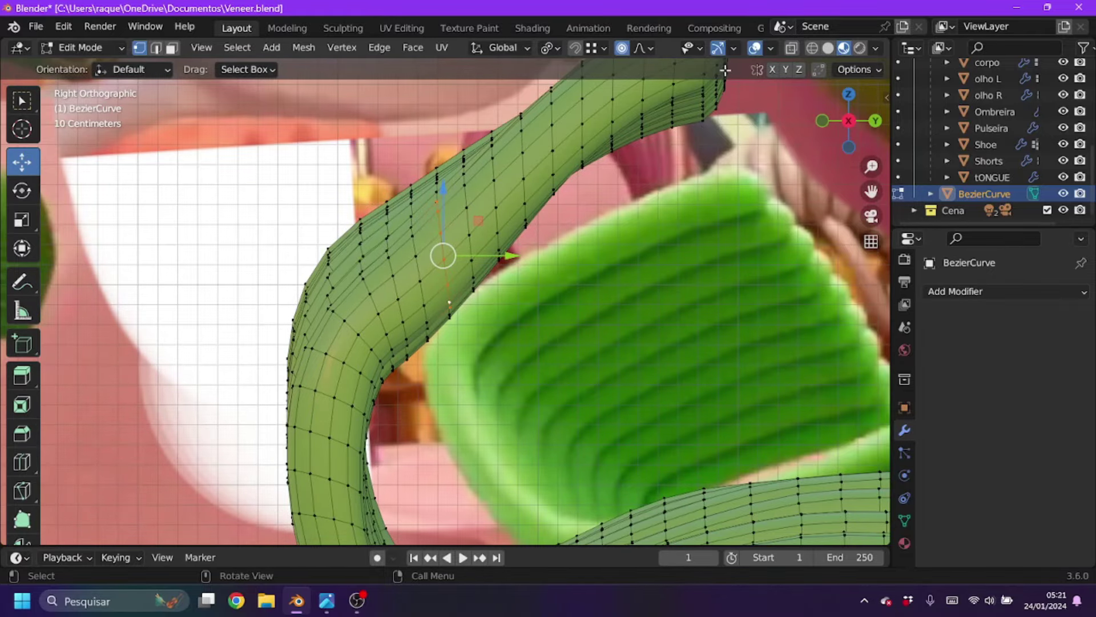
scroll(573, 282, "down", 5)
mouse_move(503, 252)
middle_mouse_down()
mouse_move(572, 282)
mouse_move(429, 244)
middle_mouse_up()
scroll(428, 245, "up", 5)
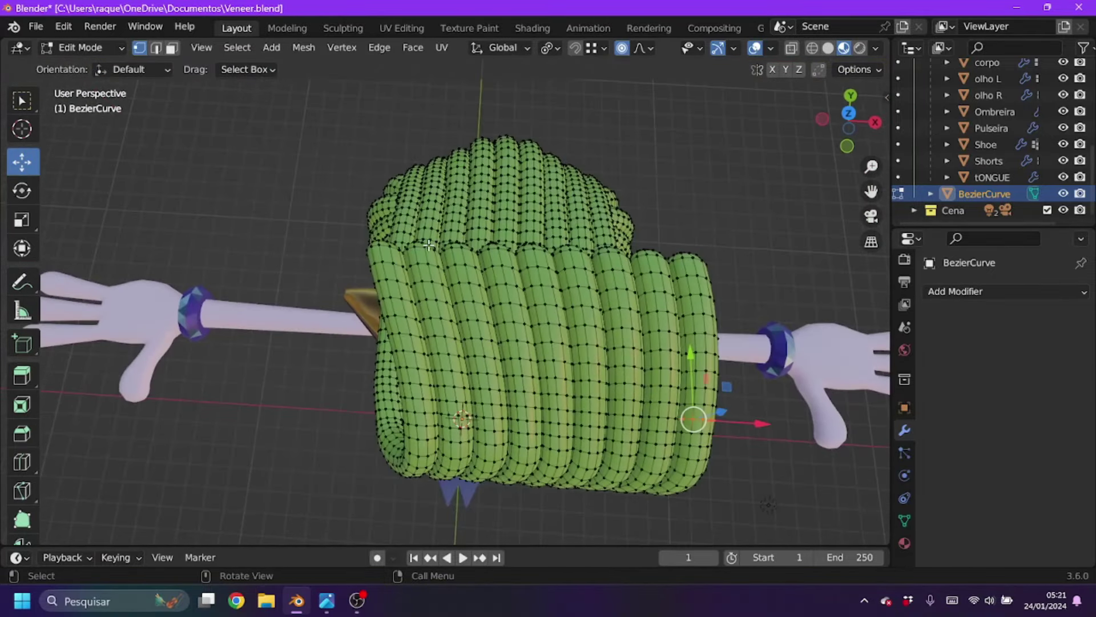
left_click(824, 120)
left_click(849, 94)
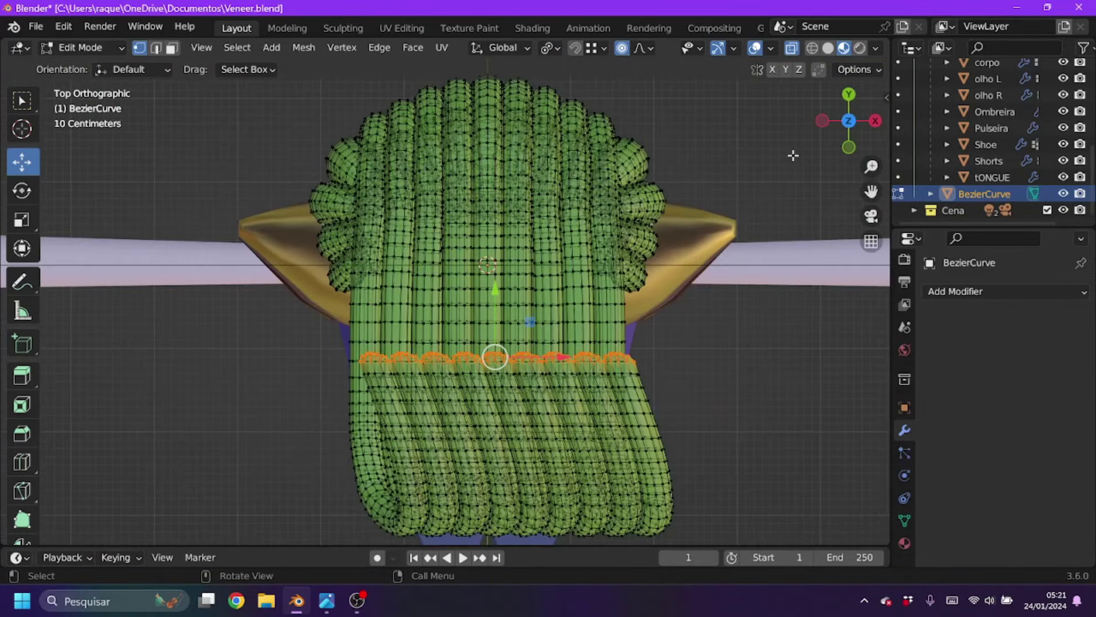
key("r")
left_click(326, 412)
scroll(495, 357, "up", 3)
key("r")
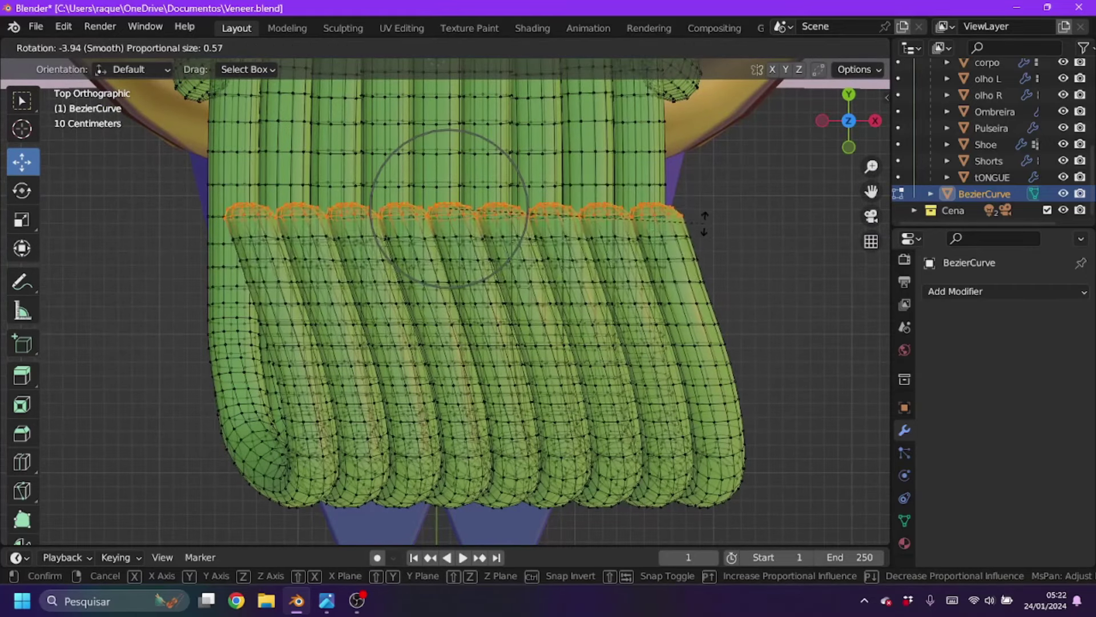
key("Return")
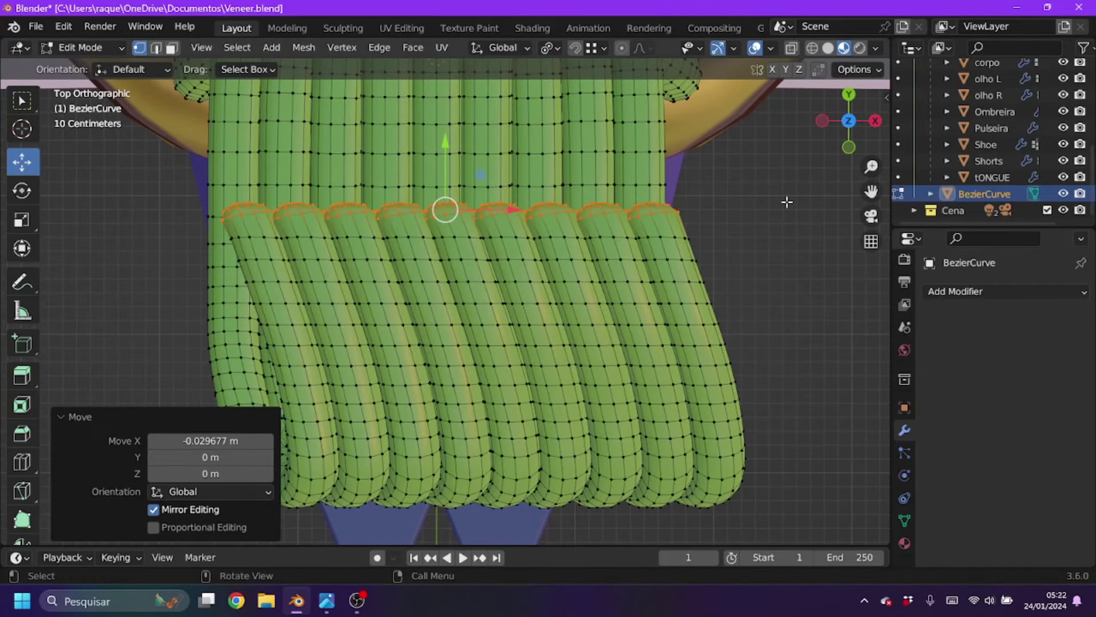
- Rotate the hair tip into shape, viewed from the right side
left_click(875, 120)
key("r")
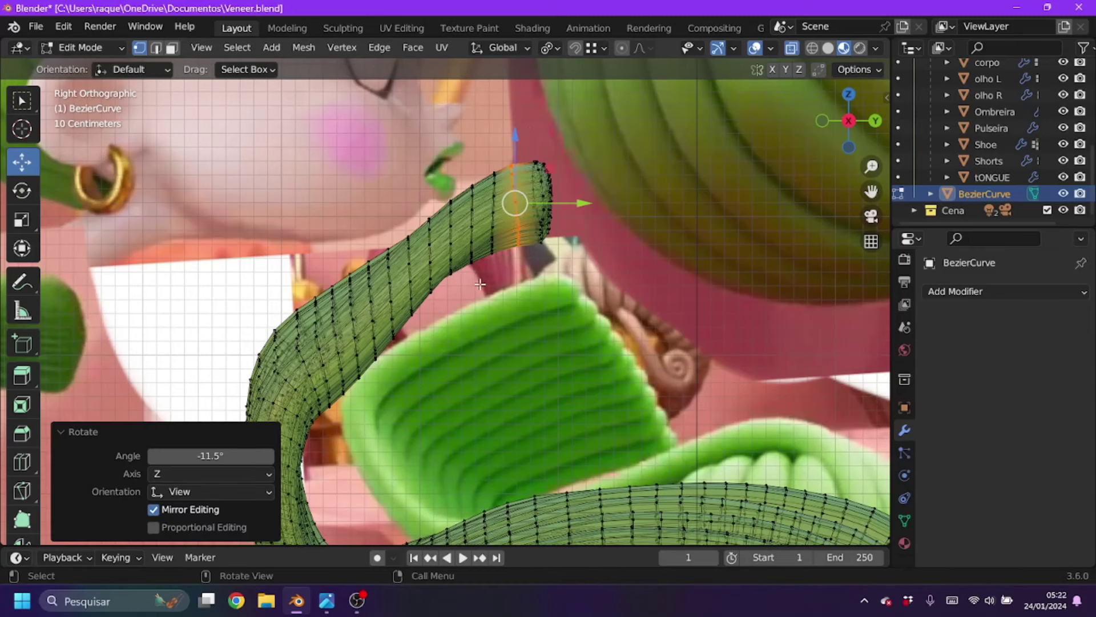
middle_click_drag(647, 232, 686, 205, "shift")
key("r")
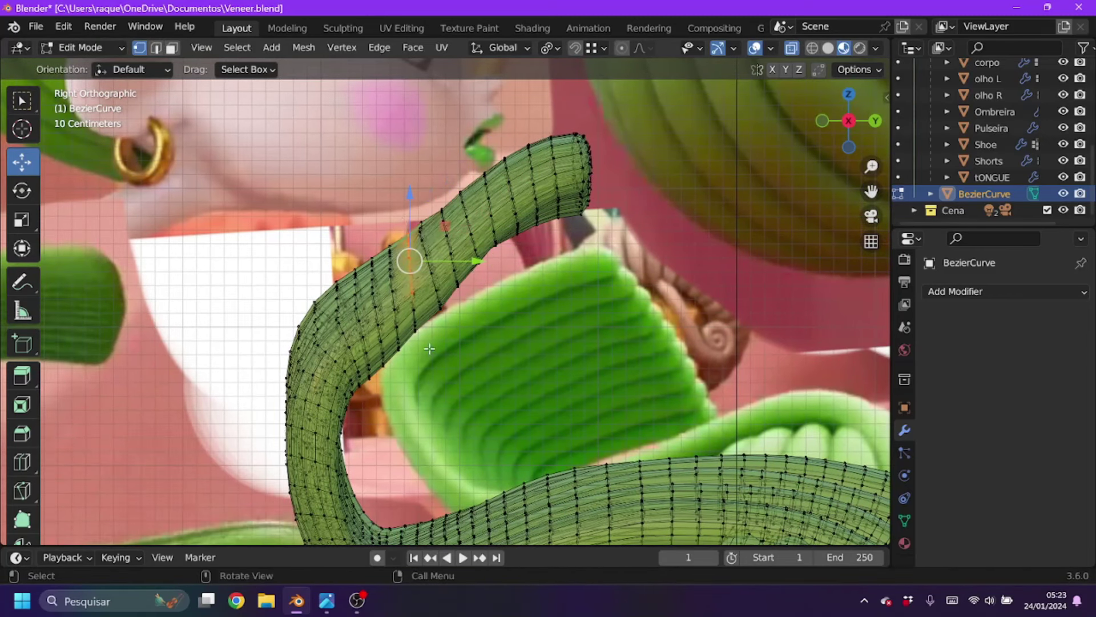
scroll(433, 352, "down", 2)
middle_click_drag(433, 353, 474, 251)
scroll(474, 252, "up", 2)
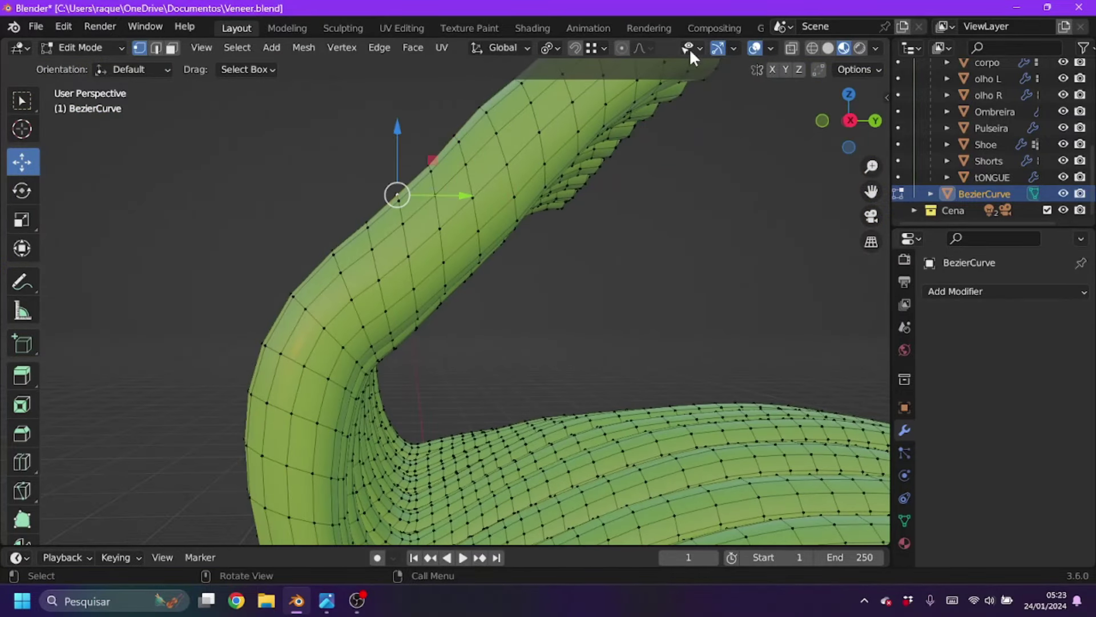
- With proportional editing on, raise the hair curl vertices along Z, up to 0.057587 m
left_click(622, 48)
left_click(644, 48)
left_click_drag(398, 195, 392, 187)
left_click(394, 126)
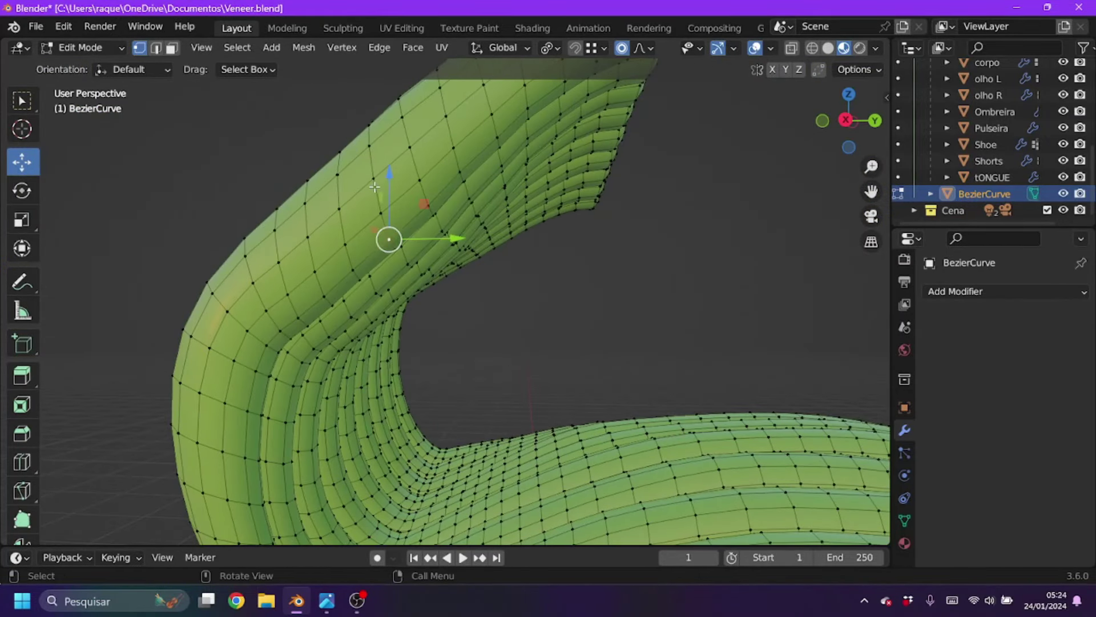
middle_click_drag(394, 125, 450, 179)
left_click_drag(449, 178, 451, 168)
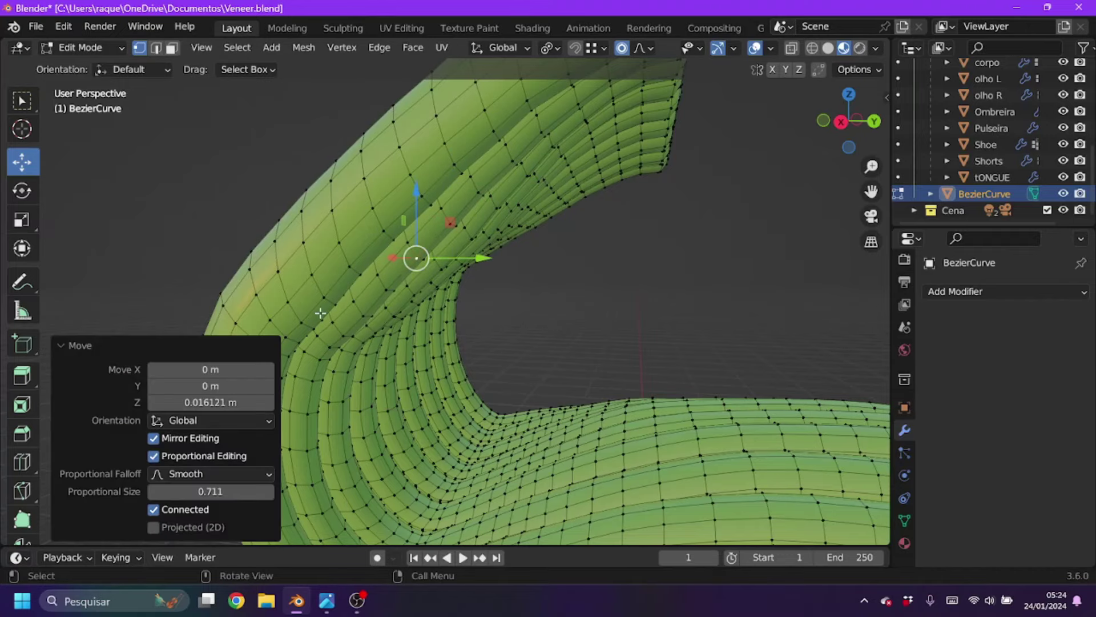
mouse_move(434, 268)
middle_mouse_down()
mouse_move(461, 293)
mouse_move(458, 267)
middle_mouse_up()
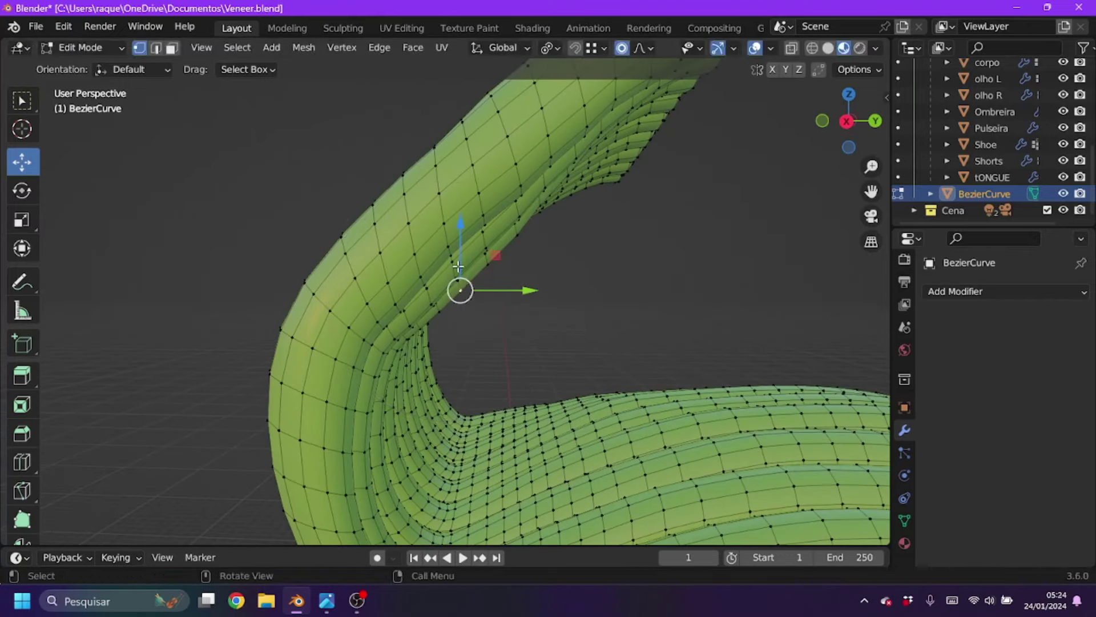
left_click(450, 212)
mouse_move(450, 212)
middle_mouse_down()
mouse_move(417, 219)
mouse_move(379, 247)
middle_mouse_up()
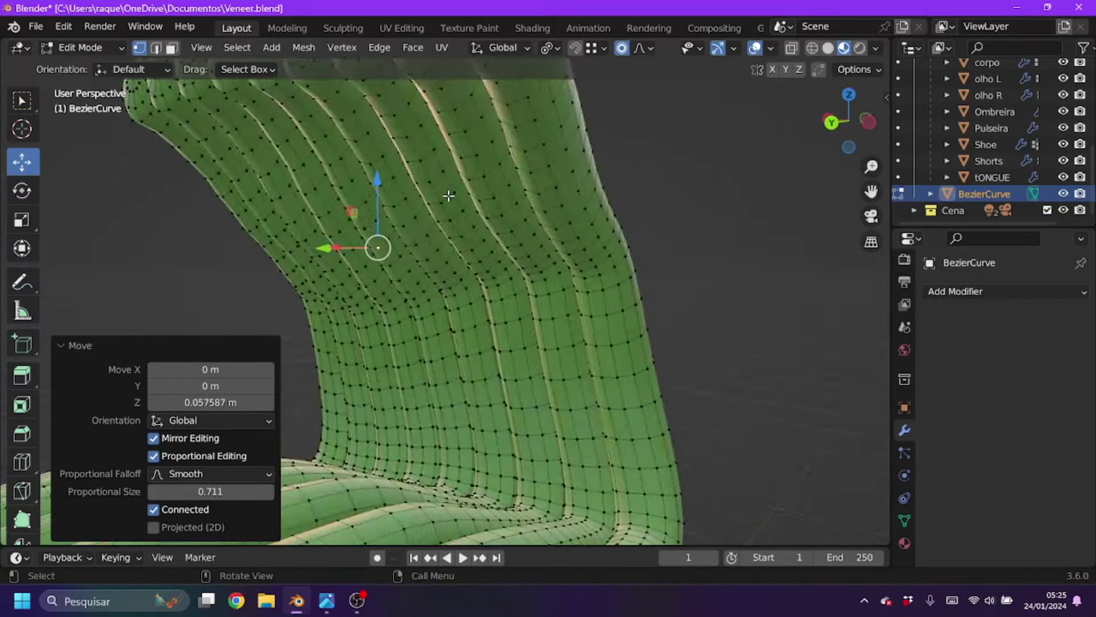
- Return to Object Mode facing the whole character and save the file
key("Tab")
scroll(677, 241, "down", 5)
middle_click_drag(673, 231, 152, 137)
key("ctrl+s")
- Add a torus mesh and frame it in a side view in Edit Mode
left_click(218, 47)
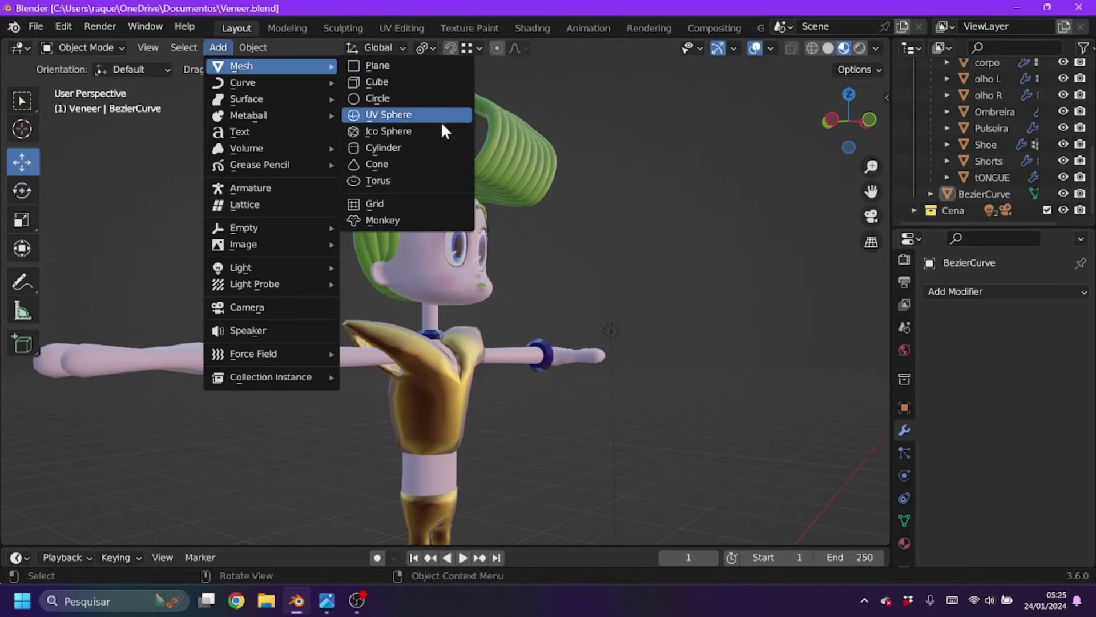
left_click(404, 177)
key("Tab")
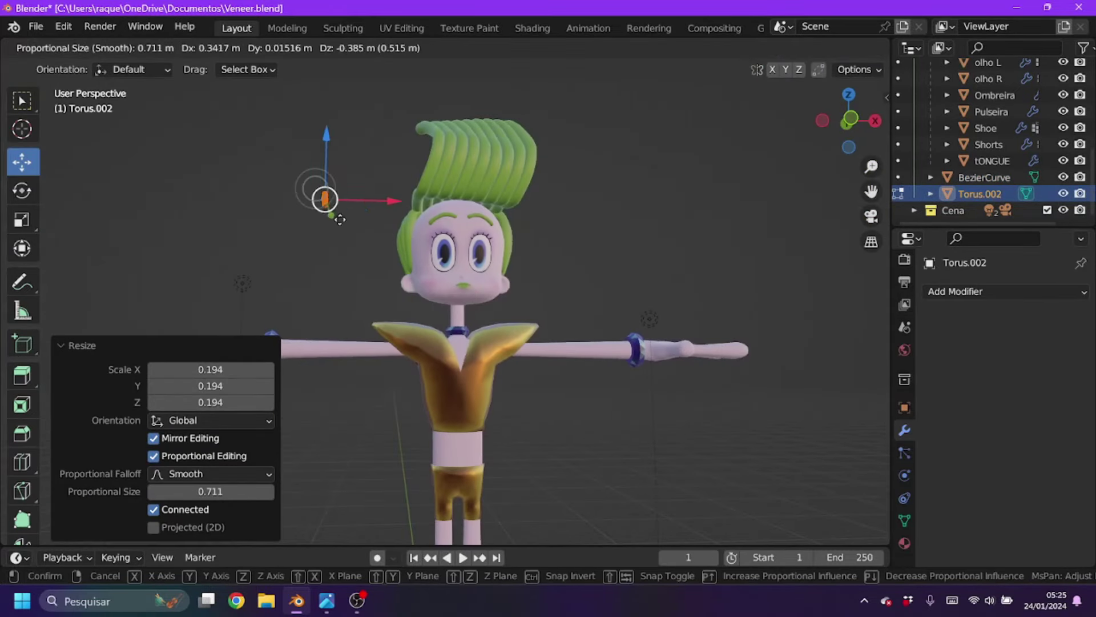
left_click(340, 219)
key("ctrl+KP_1")
key("ctrl+KP_3")
key("KP_Decimal")
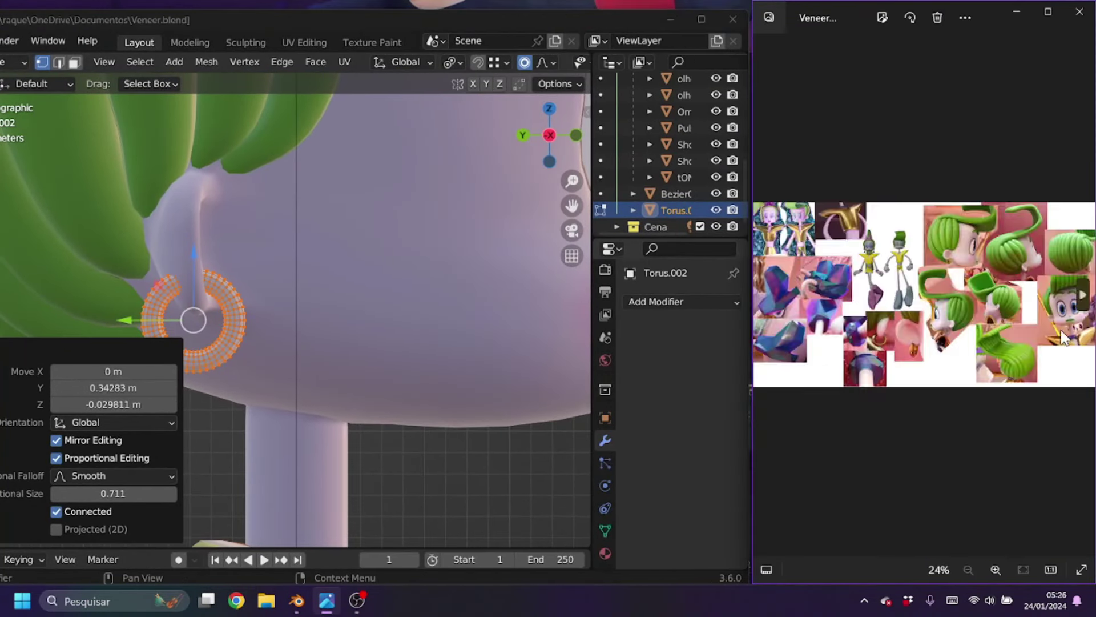
- Resize the torus and bend its open ends into a hoop shape
scroll(367, 249, "up", 5)
key("alt+a")
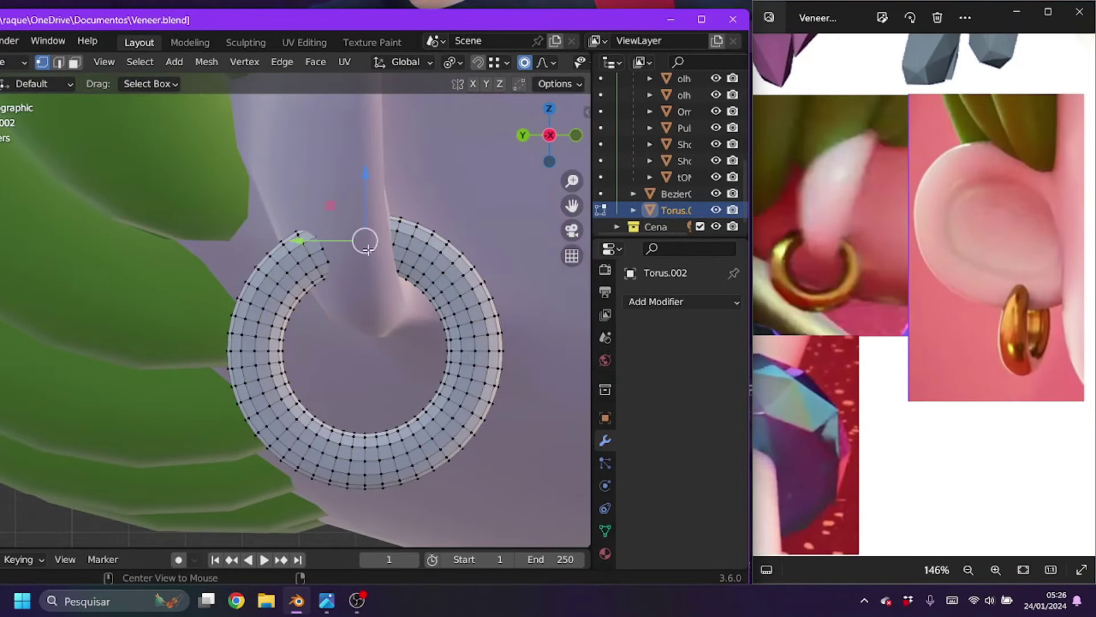
left_click(482, 324)
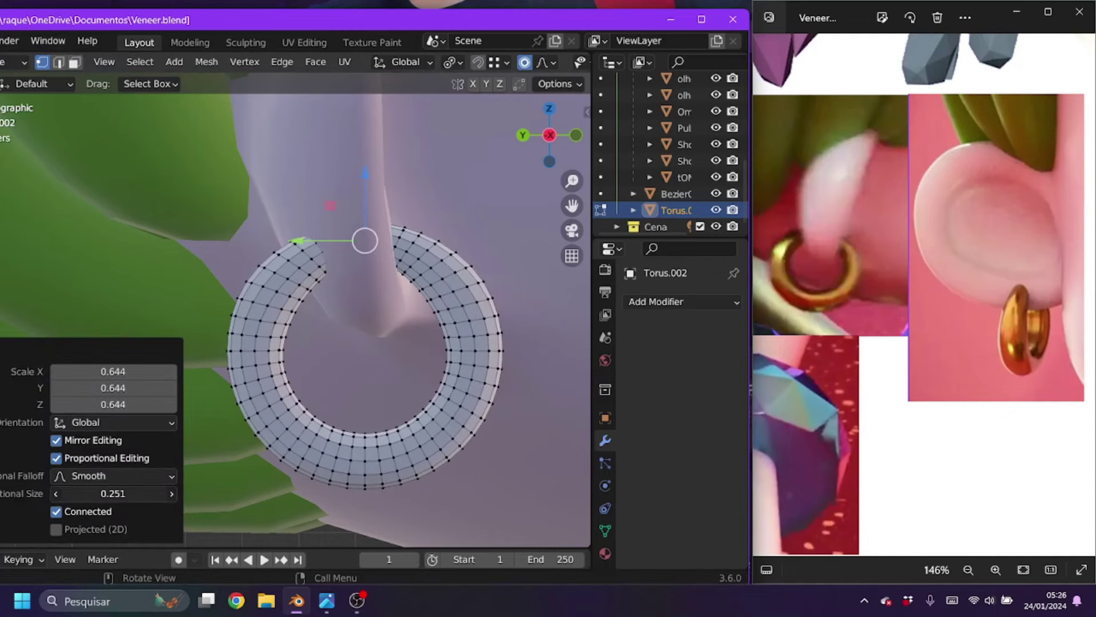
left_click(289, 258)
key("r")
left_click(170, 502)
key("r")
left_click(296, 252)
key("g")
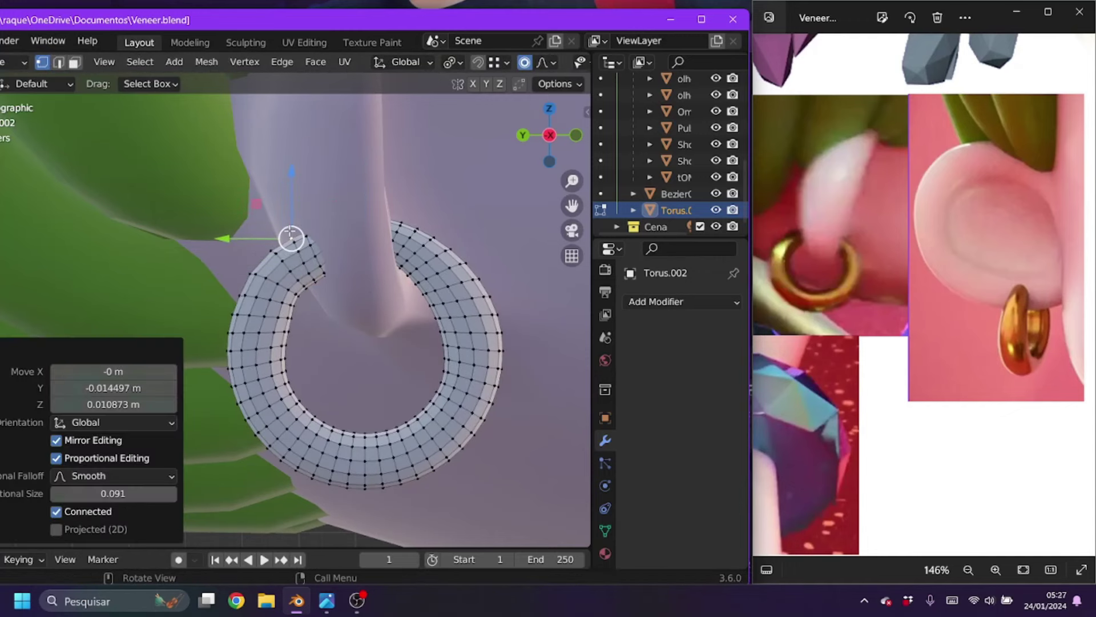
- Move the ring under the earlobe, widen it and rotate it into place
key("KP_1")
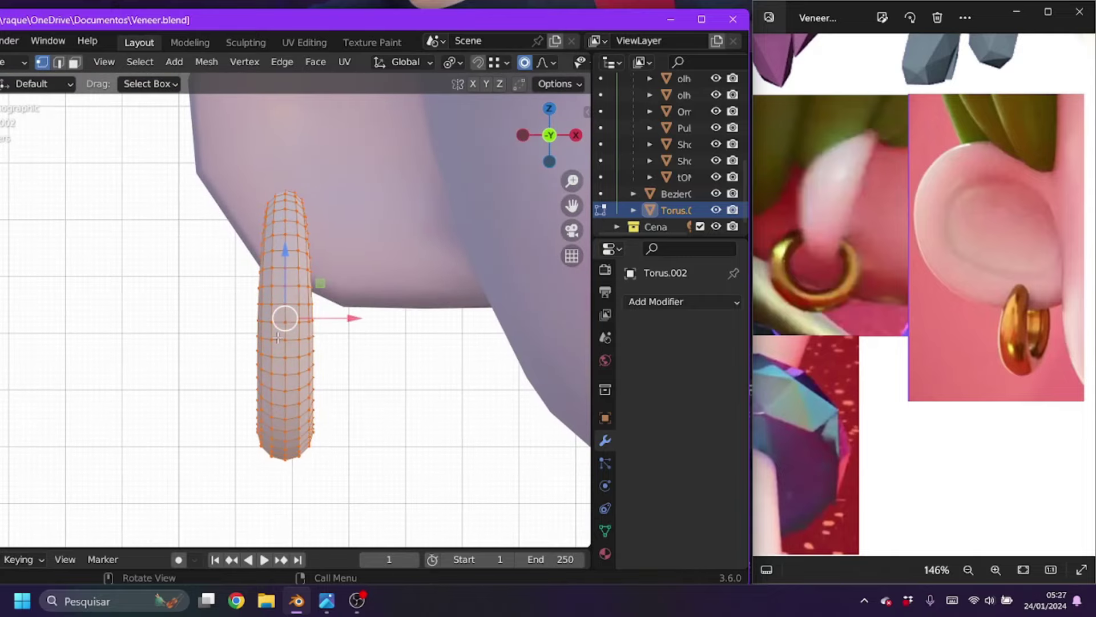
left_click(393, 382)
scroll(393, 381, "down", 3)
left_click(328, 330)
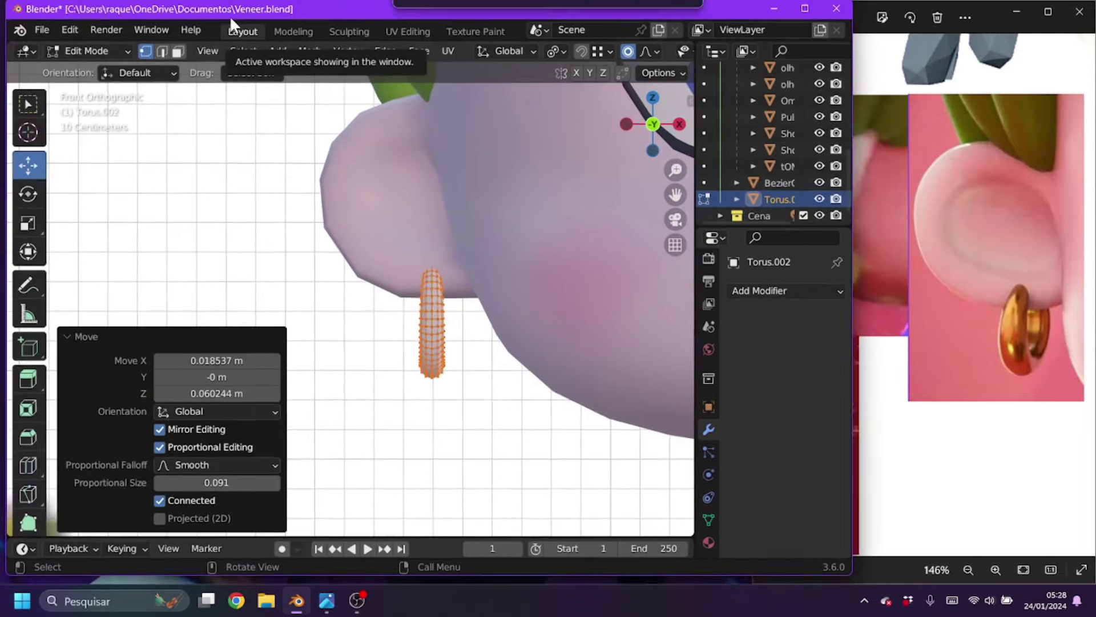
scroll(328, 330, "up", 3)
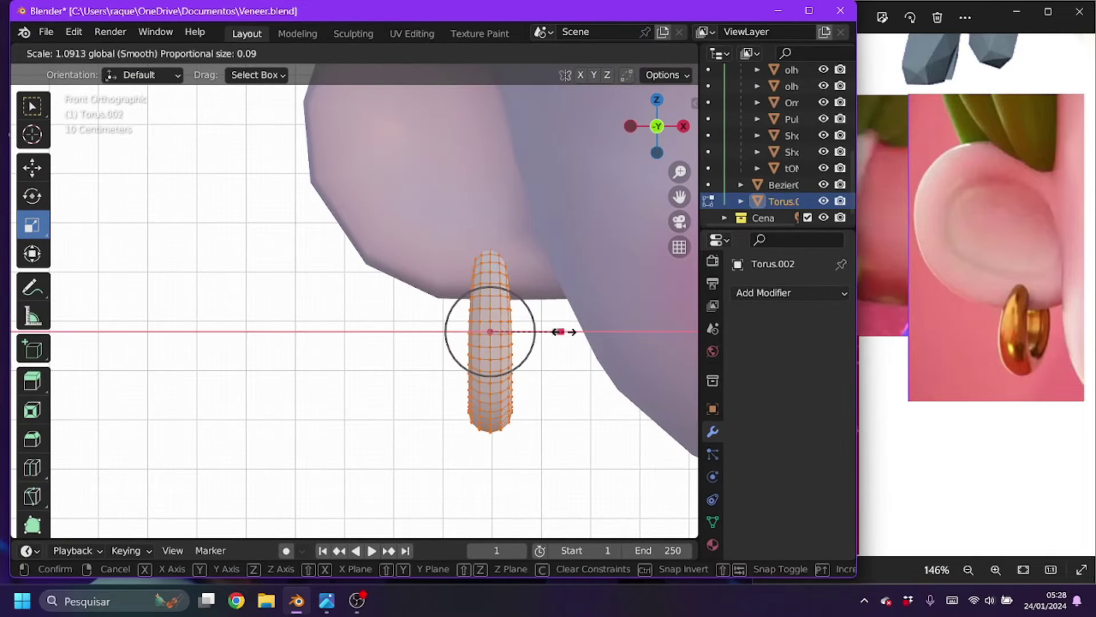
left_click(562, 331)
key("shift+space")
key("r")
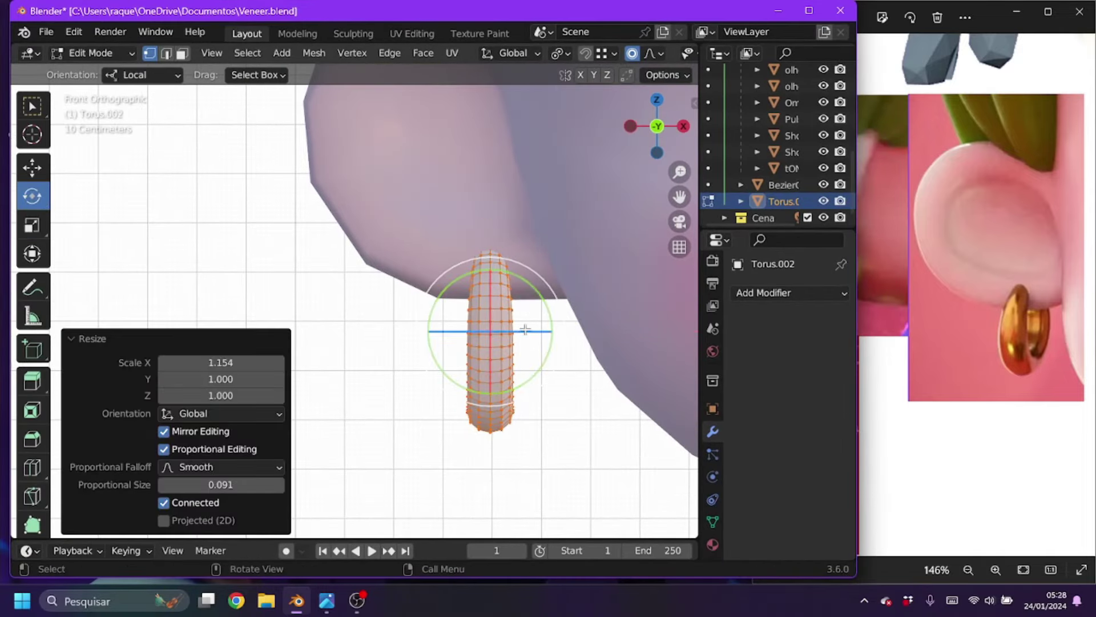
left_click(551, 311)
middle_click_drag(551, 311, 461, 283)
key("Tab")
- Rename the torus to Earring and select the Cabelo hair object
double_click(986, 197)
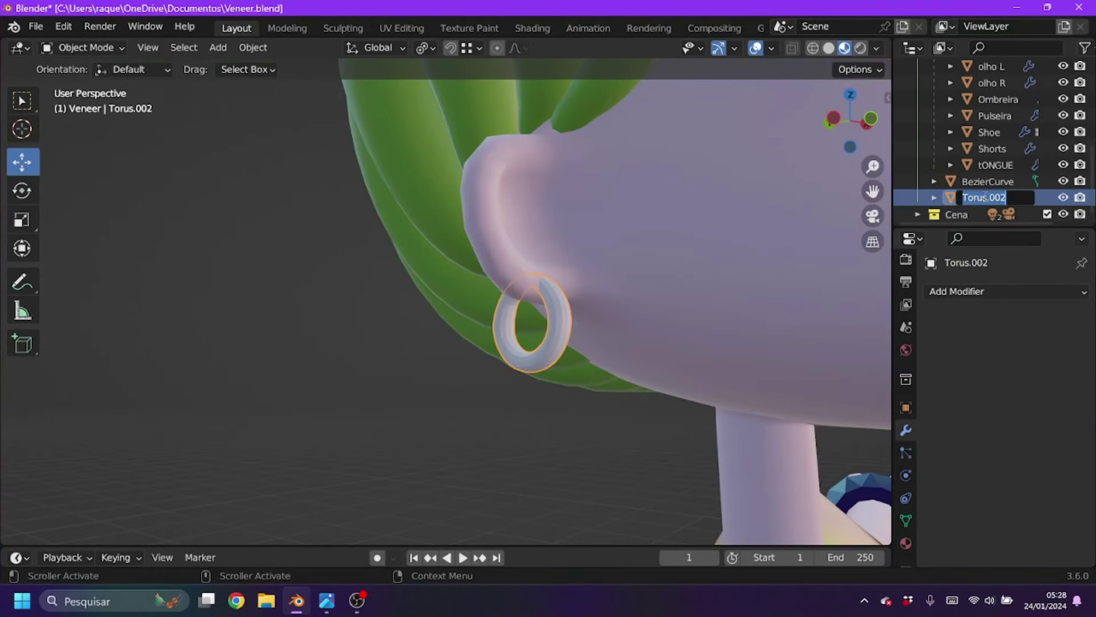
left_click(988, 181)
scroll(717, 300, "down", 5)
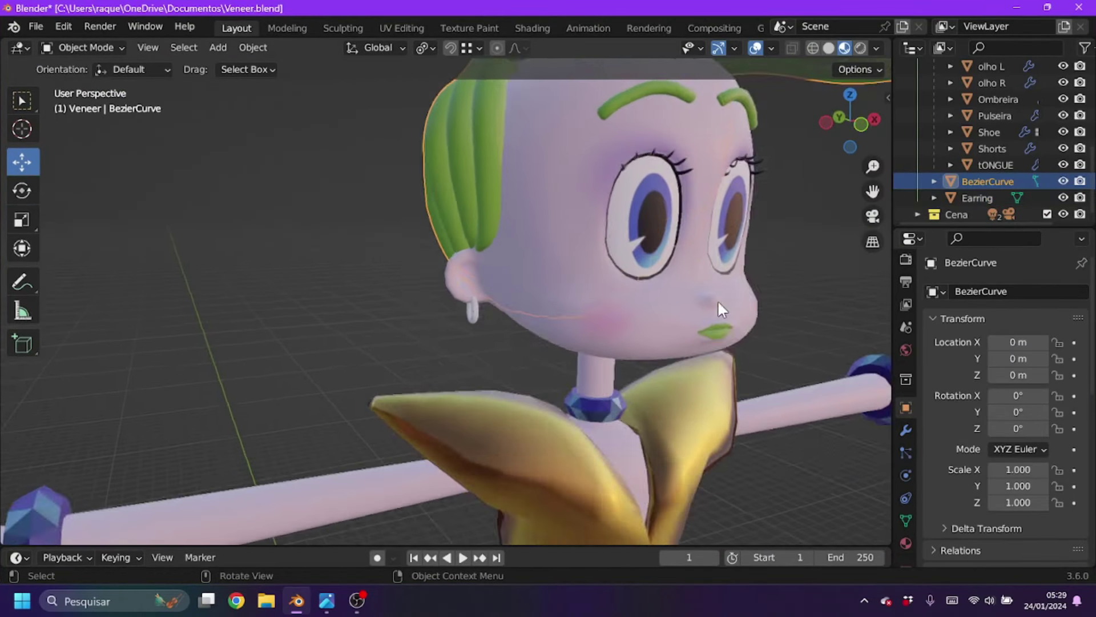
left_click(571, 143)
left_click(253, 48)
scroll(1019, 166, "up", 3)
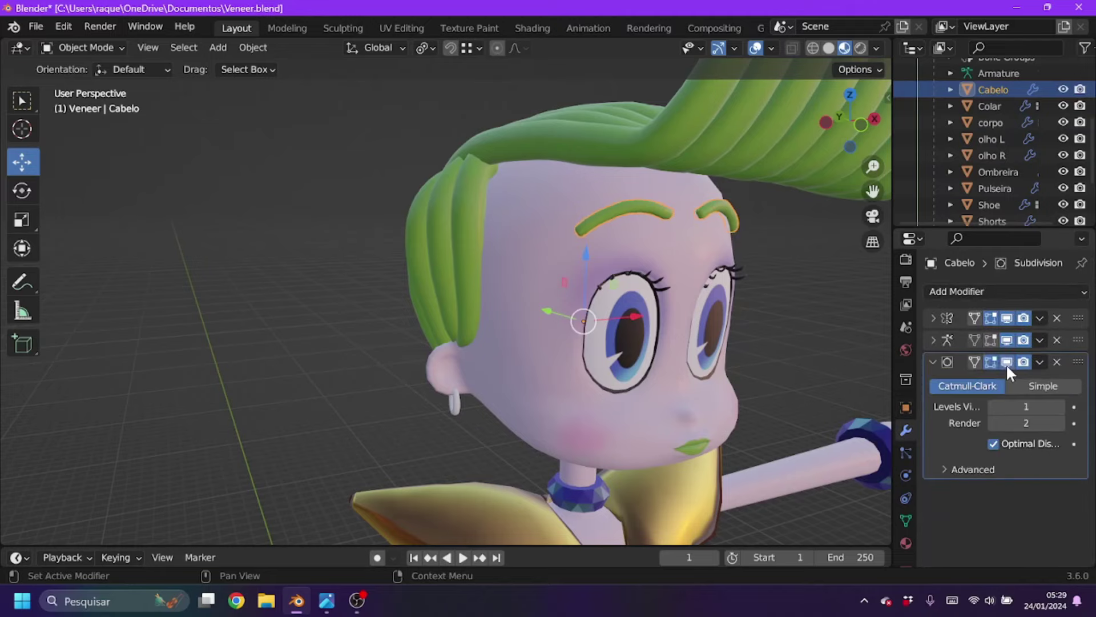
- Hide the hair's viewport subdivision and rename the Cabelo and BezierCurve objects
left_click(1007, 361)
double_click(995, 90)
scroll(997, 94, "up", 3)
scroll(998, 100, "down", 5)
double_click(989, 176)
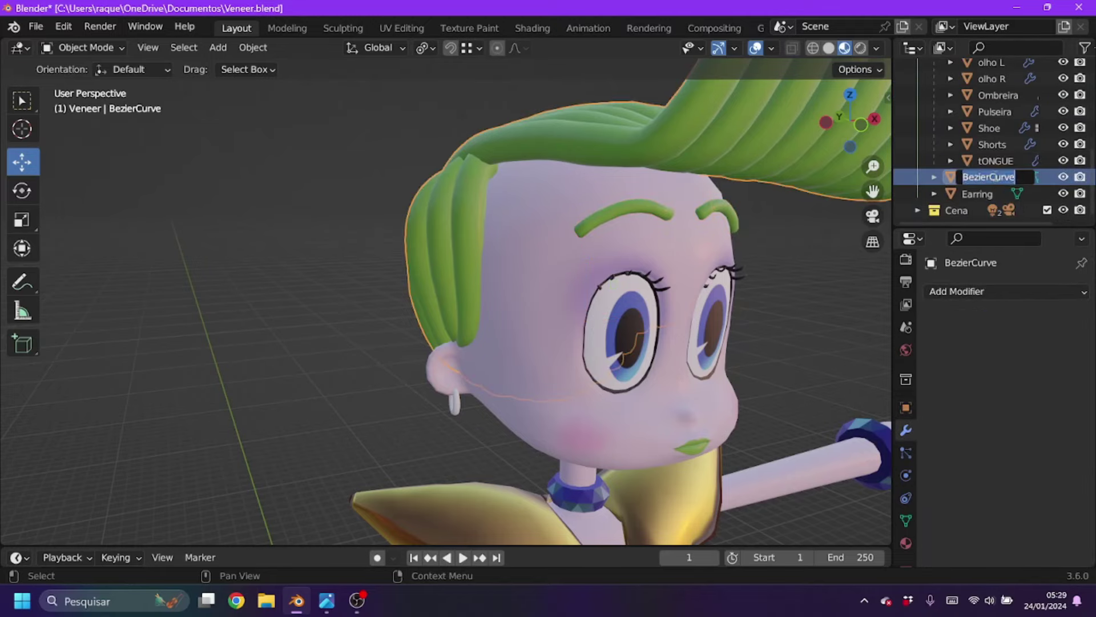
left_click(455, 403)
left_click(936, 361)
- Give the earring the Dourado material and save the file
left_click(779, 396)
left_click(36, 26)
left_click(54, 134)
middle_click_drag(383, 300, 600, 241)
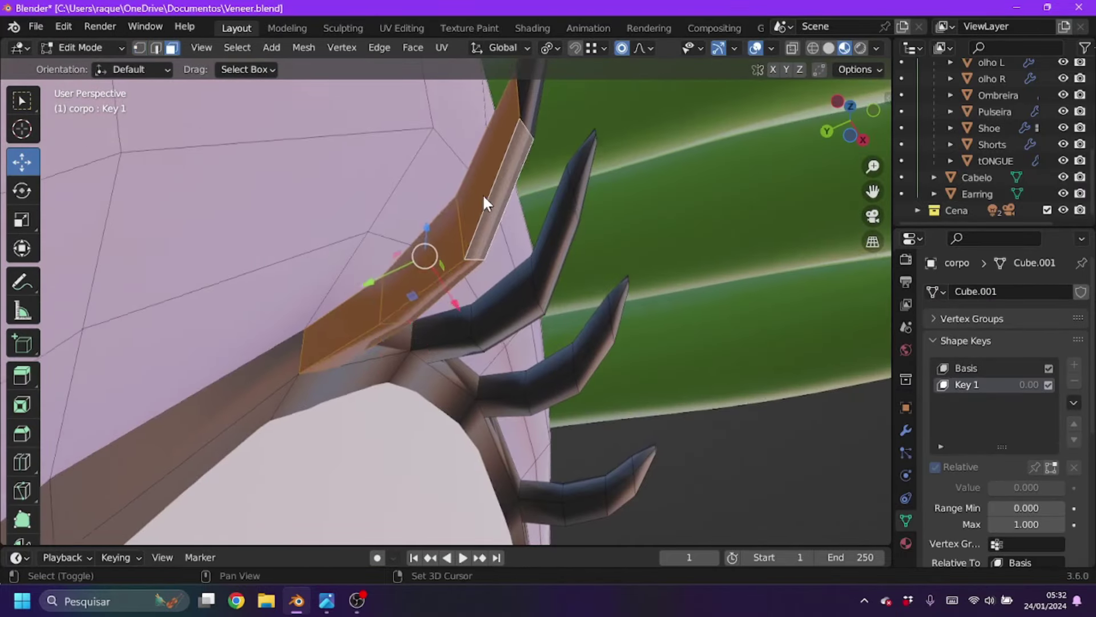
- With proportional editing off, scale the eyelash faces to 0 along X
mouse_move(483, 203)
middle_mouse_down()
mouse_move(448, 140)
mouse_move(592, 275)
mouse_move(612, 380)
mouse_move(657, 286)
mouse_move(436, 294)
mouse_move(388, 228)
mouse_move(453, 240)
mouse_move(437, 371)
mouse_move(422, 351)
mouse_move(428, 360)
middle_mouse_up()
key("o")
left_click(847, 132)
key("Return")
key("s")
key("x")
key("0")
key("Return")
- Select a loop of eyelash faces and shrink them uniformly
left_click(504, 257, "alt")
mouse_move(504, 257)
middle_mouse_down()
mouse_move(543, 225)
mouse_move(678, 164)
mouse_move(426, 283)
middle_mouse_up()
mouse_move(768, 444)
middle_mouse_down()
mouse_move(325, 235)
mouse_move(379, 361)
middle_mouse_up()
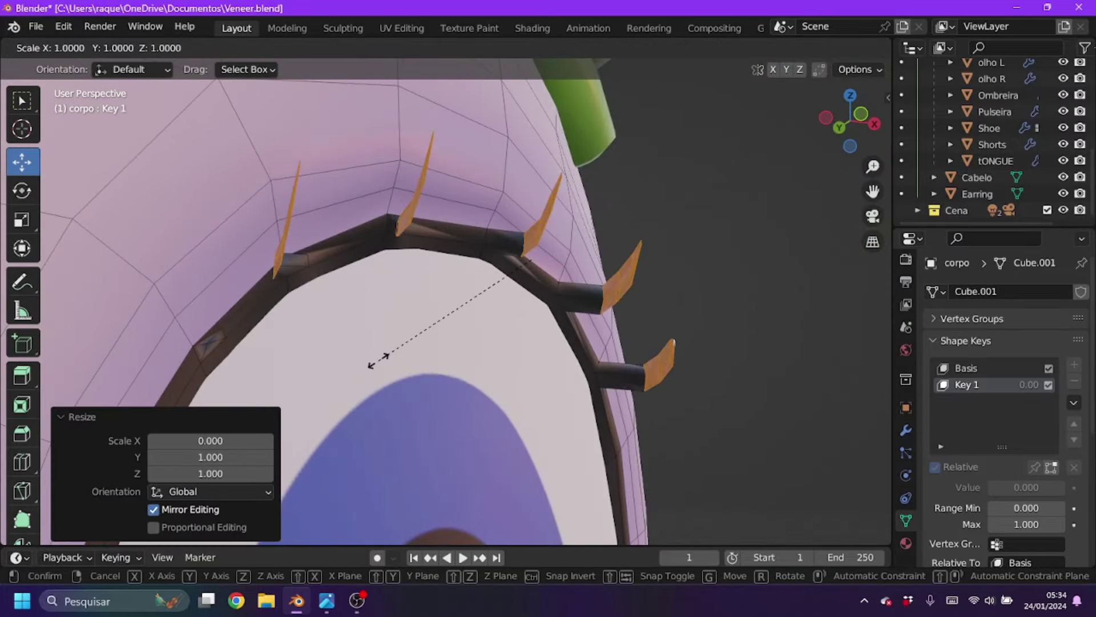
middle_click_drag(379, 361, 577, 183)
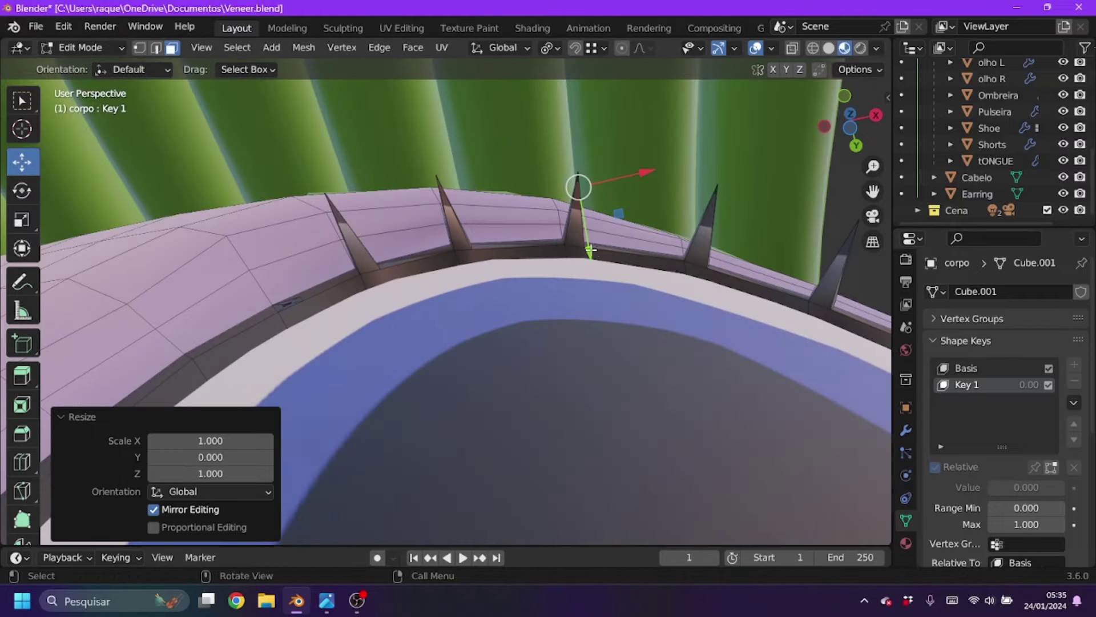
left_click_drag(577, 184, 626, 244)
key("s")
left_click(524, 82)
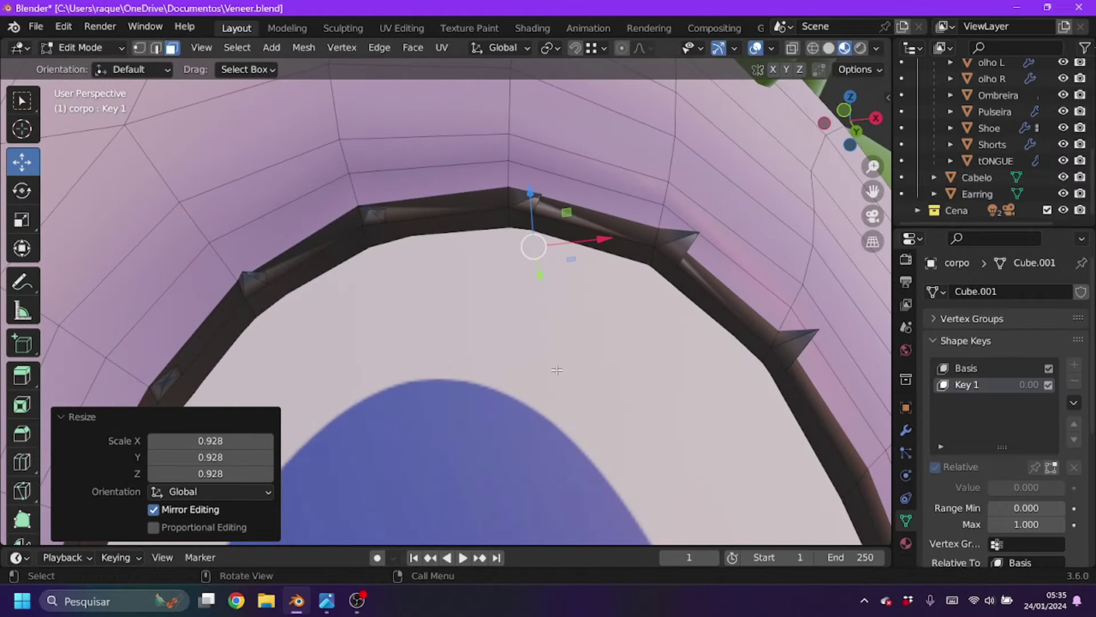
- Nudge the eyelash parts down and along X so they barely clear the lid
middle_click_drag(557, 370, 765, 423)
left_click_drag(666, 434, 658, 510)
middle_click_drag(581, 169, 695, 355)
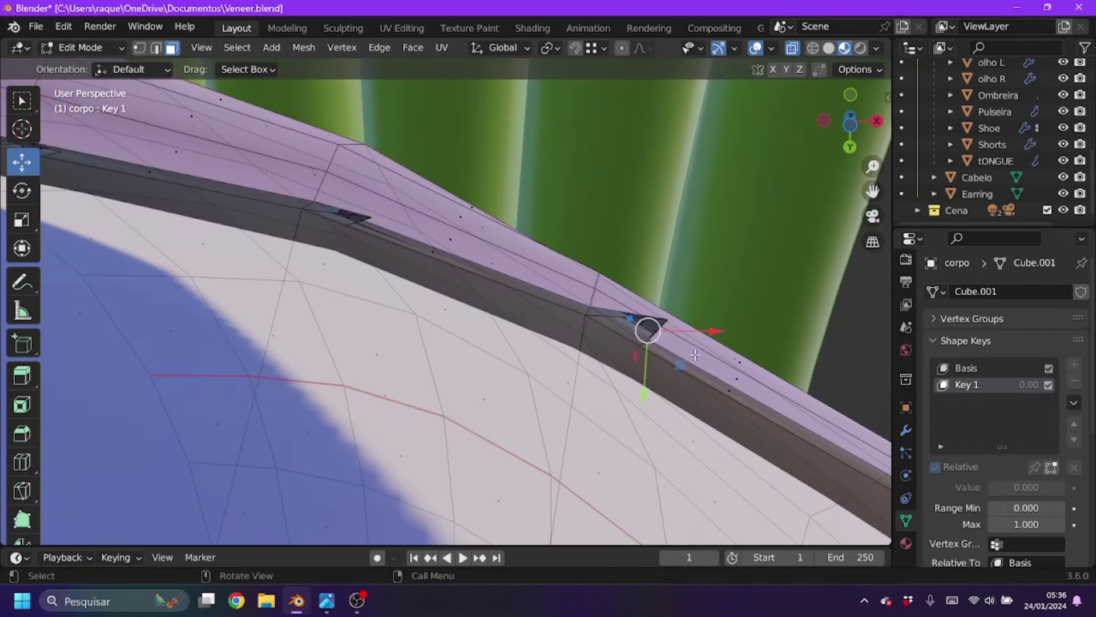
left_click_drag(711, 331, 671, 332)
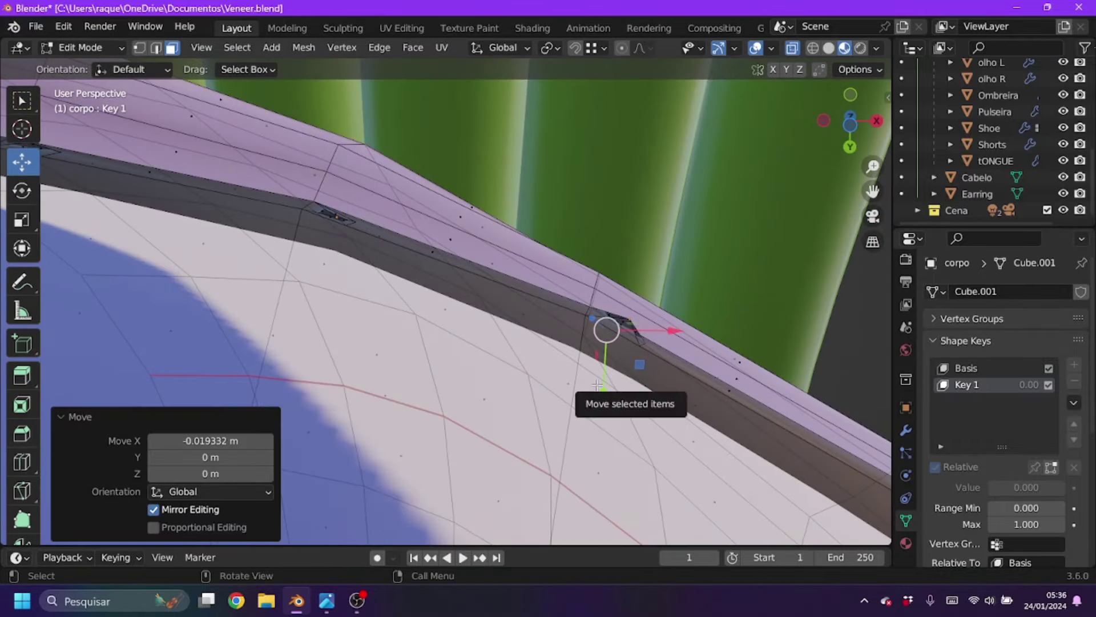
mouse_move(671, 331)
middle_mouse_down()
mouse_move(443, 218)
mouse_move(465, 179)
middle_mouse_up()
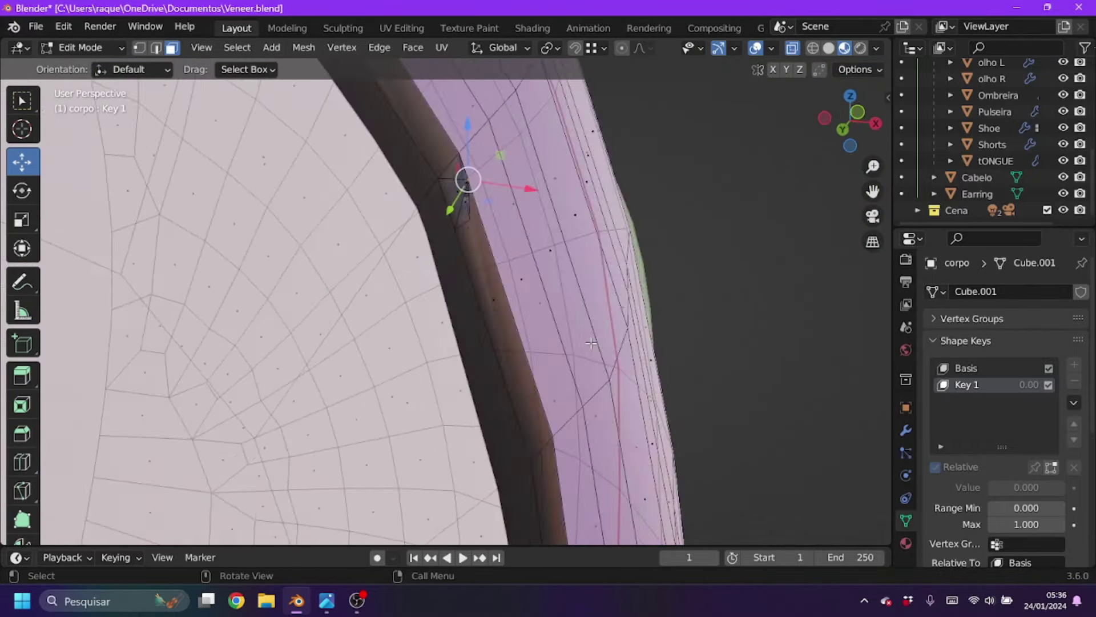
key("Tab")
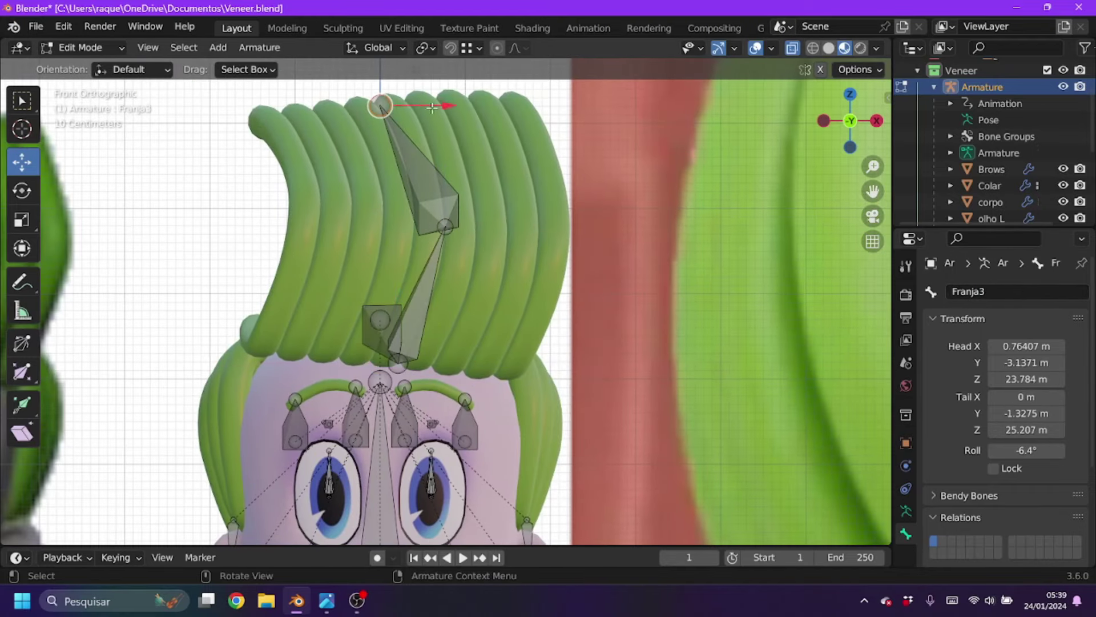
- Move the Ear ring bone down to the earring
left_click(432, 107)
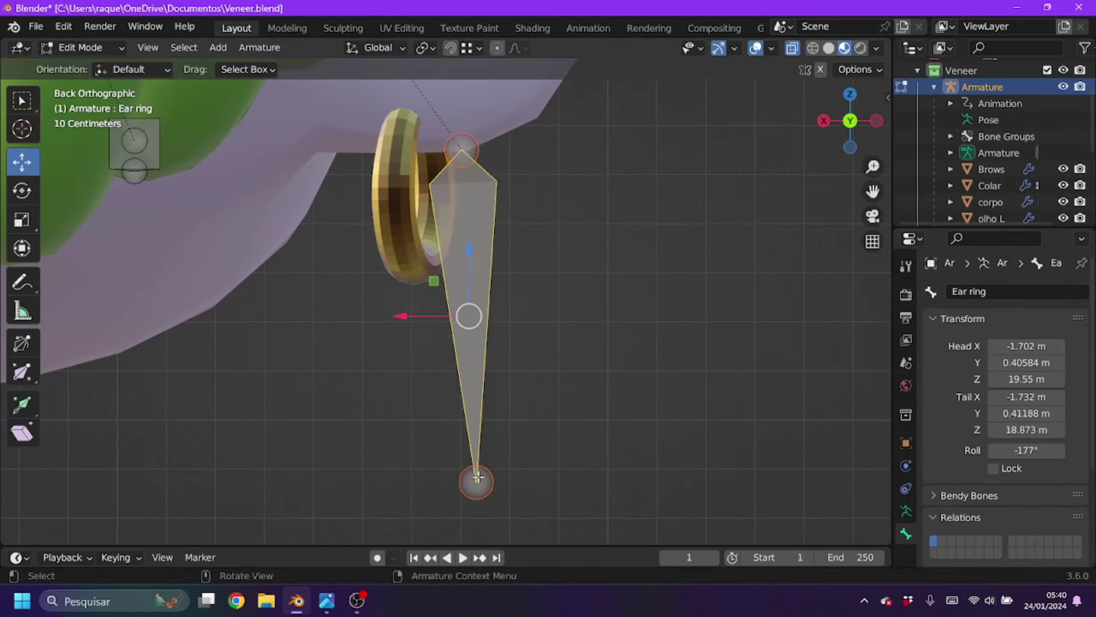
left_click_drag(478, 478, 428, 453)
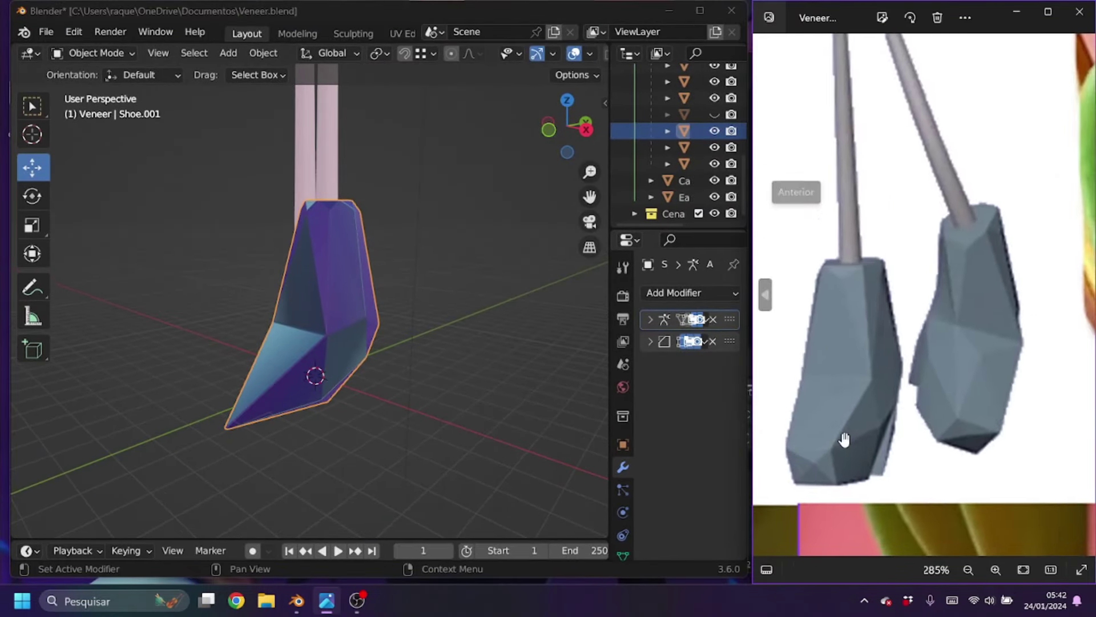
- Delete the left half of the Shoe.001 mesh in front view
scroll(845, 440, "up", 2)
left_click(463, 340)
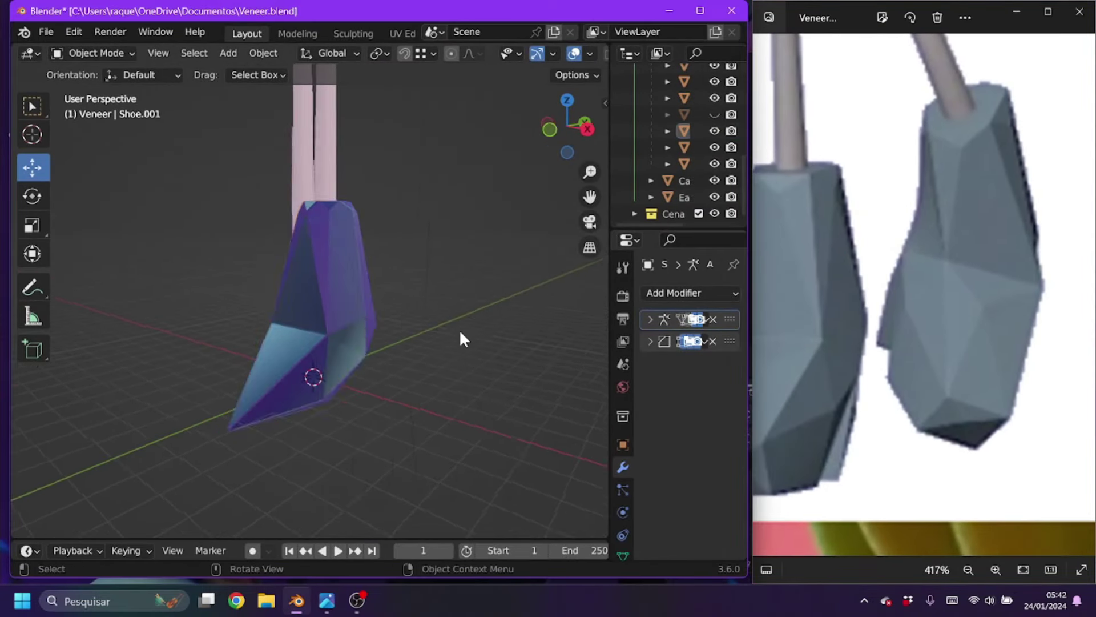
left_click_drag(598, 359, 587, 359)
key("ctrl+z")
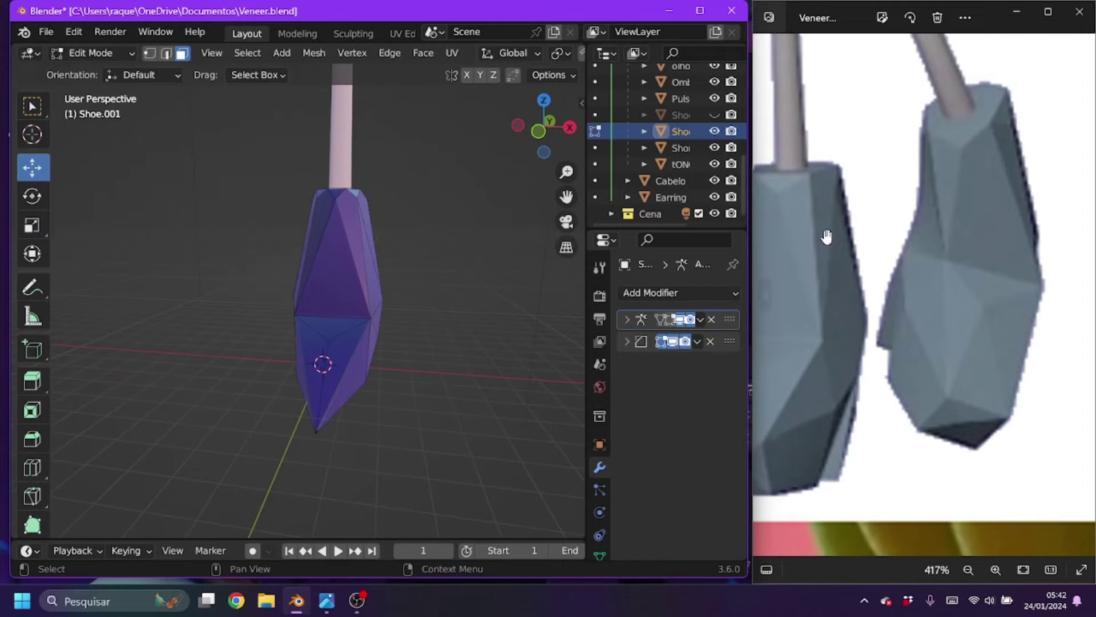
scroll(827, 236, "down", 1)
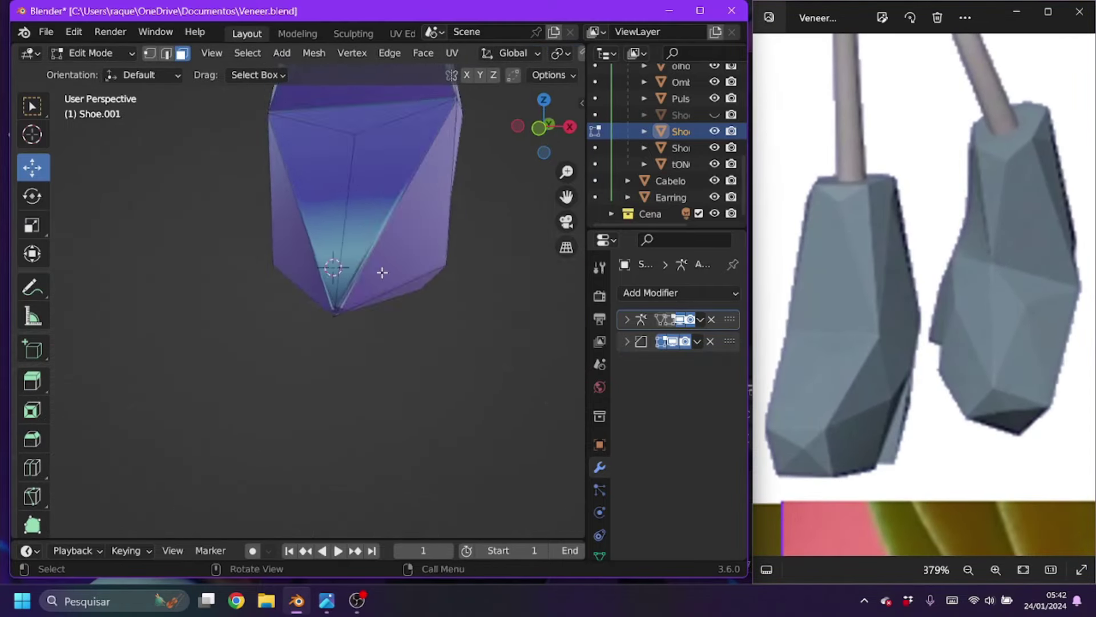
key("KP_1")
scroll(531, 54, "down", 3)
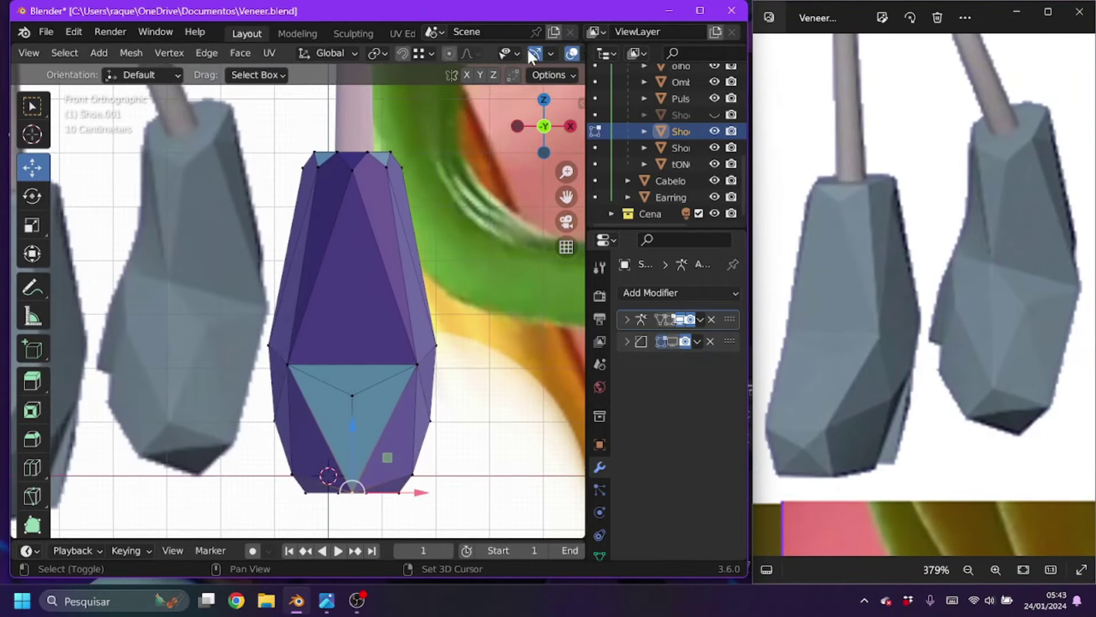
right_click(238, 507)
left_click(135, 558)
- Add a Mirror modifier to the remaining shoe half and pick its mirror object
left_click(679, 293)
left_click(404, 483)
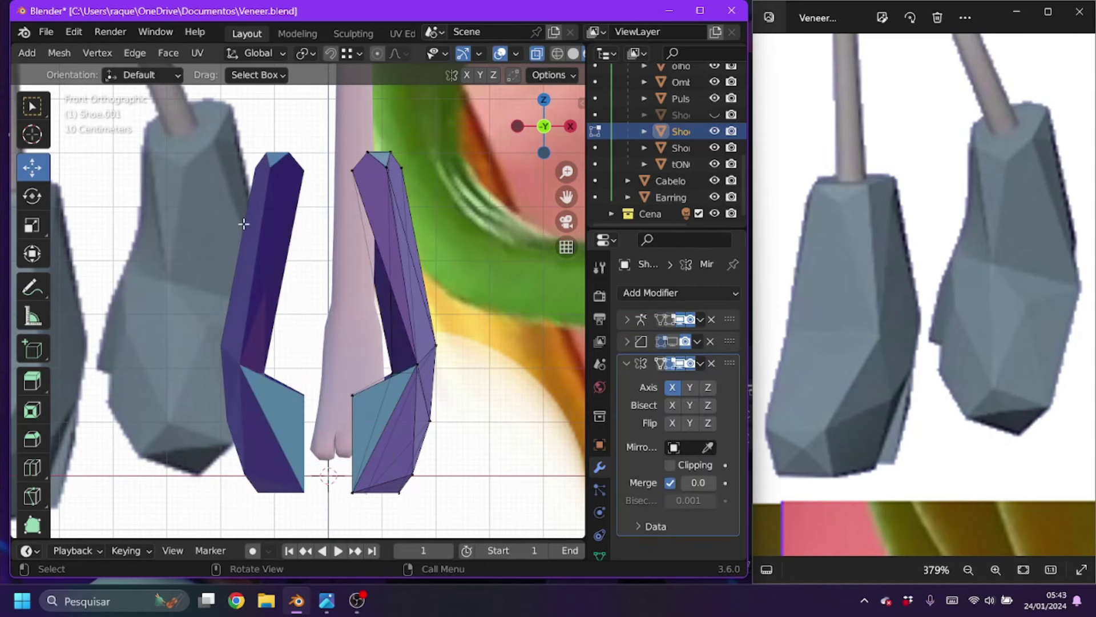
left_click(137, 70)
left_click(263, 53)
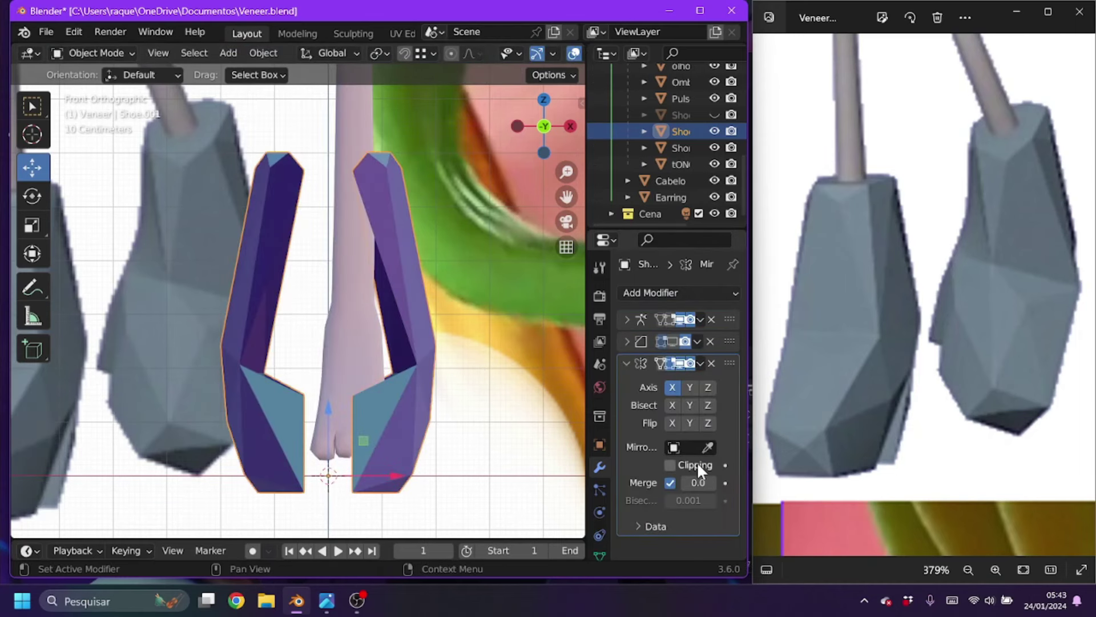
left_click(708, 447)
- Apply all transforms to the shoe, then move selected vertices along X
left_click(263, 53)
left_click(439, 188)
scroll(436, 282, "up", 3)
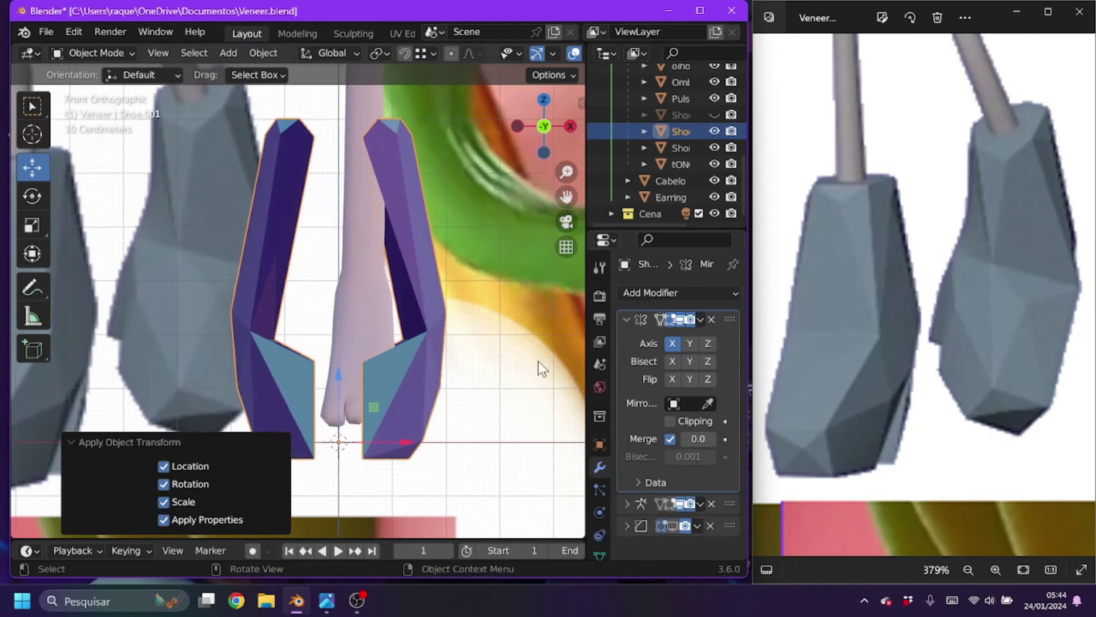
key("Tab")
key("g")
key("x")
left_click(446, 137)
- Shift the selection sideways along X and orbit out to view the whole shoe
key("g")
key("x")
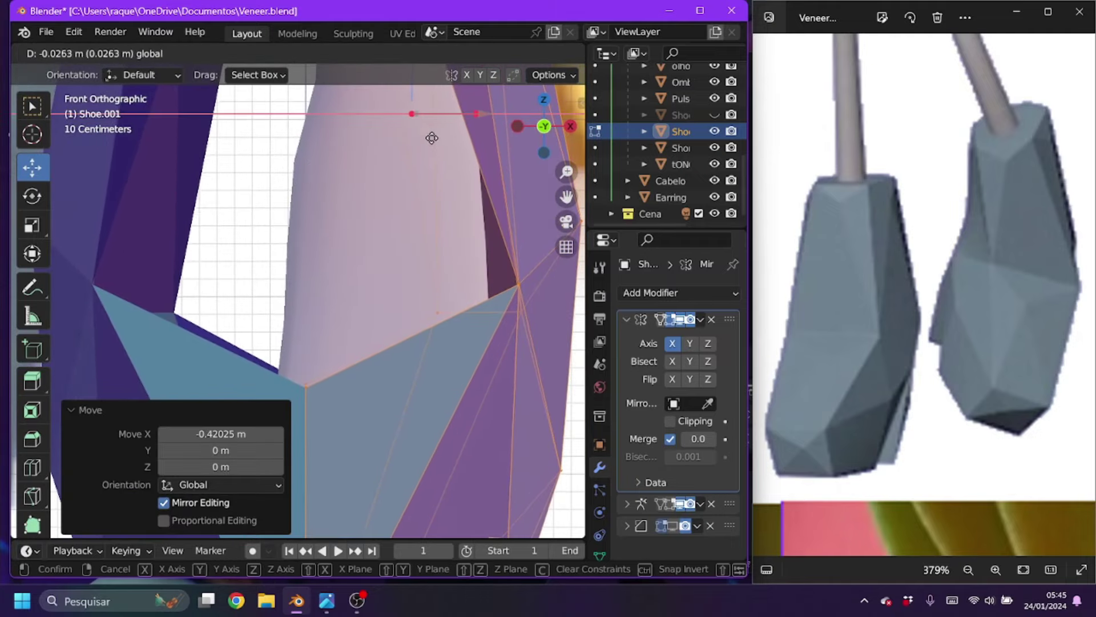
left_click(431, 138)
scroll(449, 287, "down", 3)
middle_click_drag(451, 288, 454, 296)
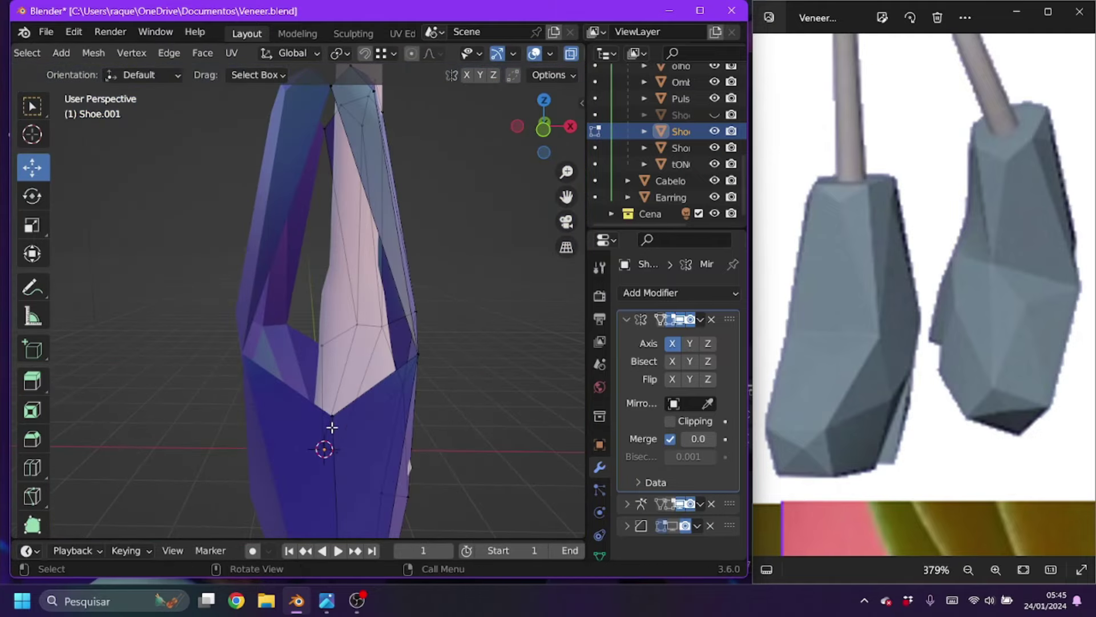
middle_click_drag(332, 427, 508, 173)
- Extrude the selected face twice to lengthen the shoe body
key("e")
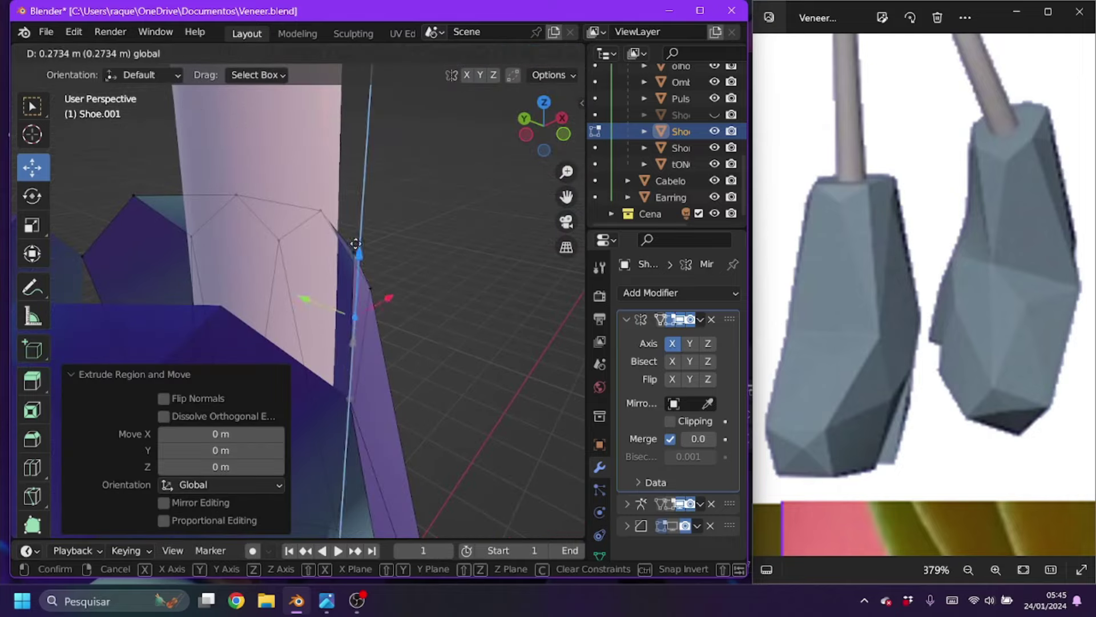
left_click(375, 298)
middle_click_drag(375, 298, 363, 450)
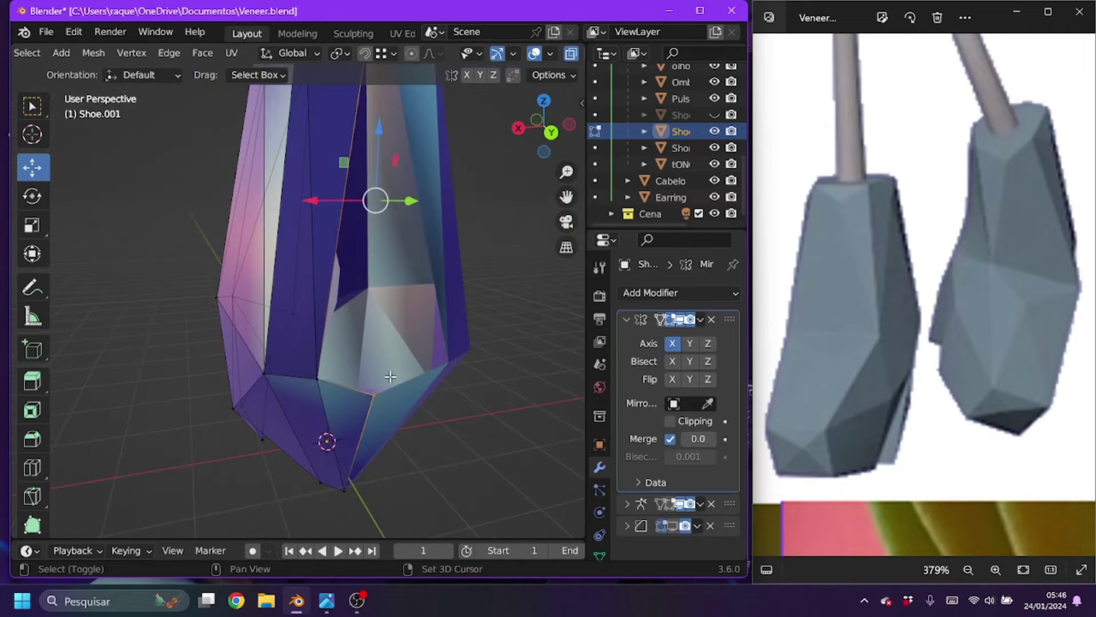
key("e")
right_click(365, 343)
scroll(358, 367, "up", 3)
- Shift the selected shoe vertices along X, checking from a low side view
key("g")
left_click(379, 292)
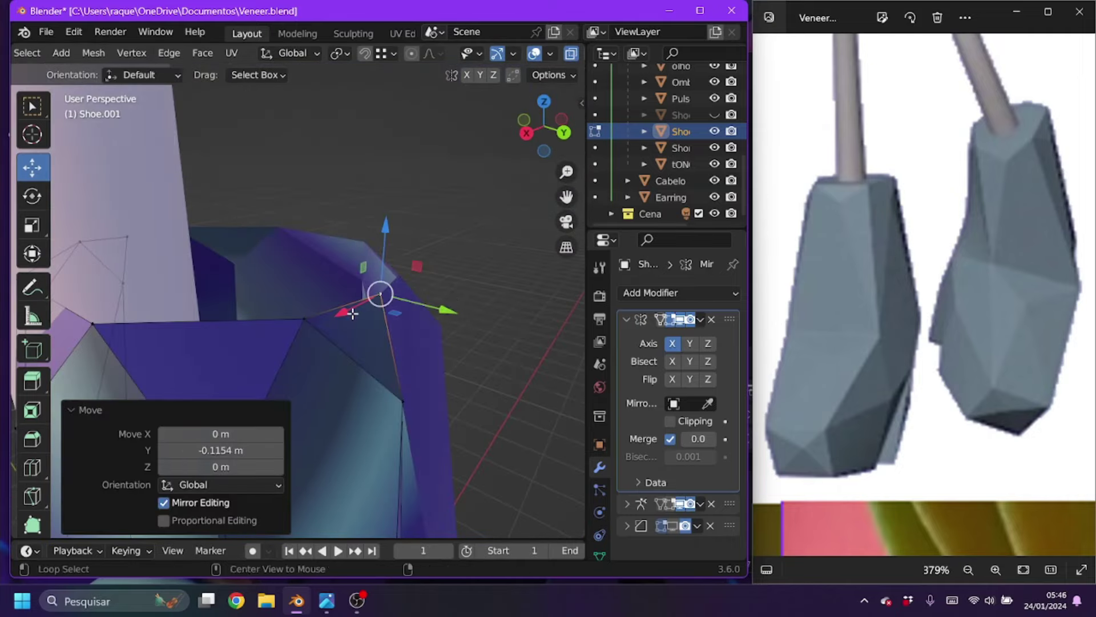
mouse_move(380, 292)
middle_mouse_down()
mouse_move(320, 297)
mouse_move(354, 131)
mouse_move(299, 368)
middle_mouse_up()
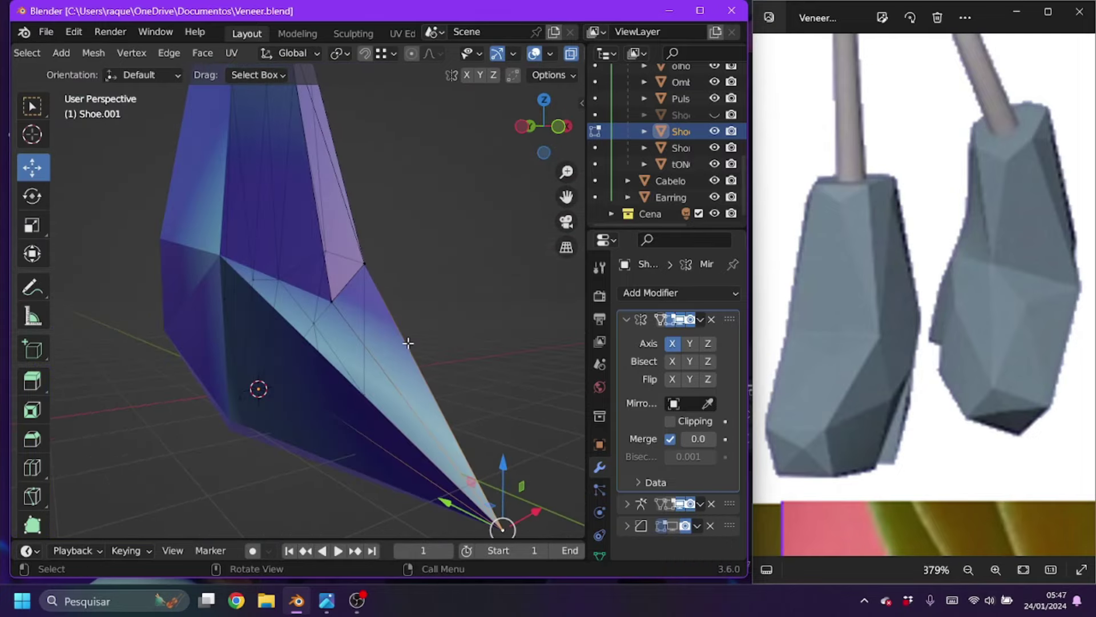
middle_click_drag(408, 342, 274, 320)
left_click_drag(342, 325, 274, 318)
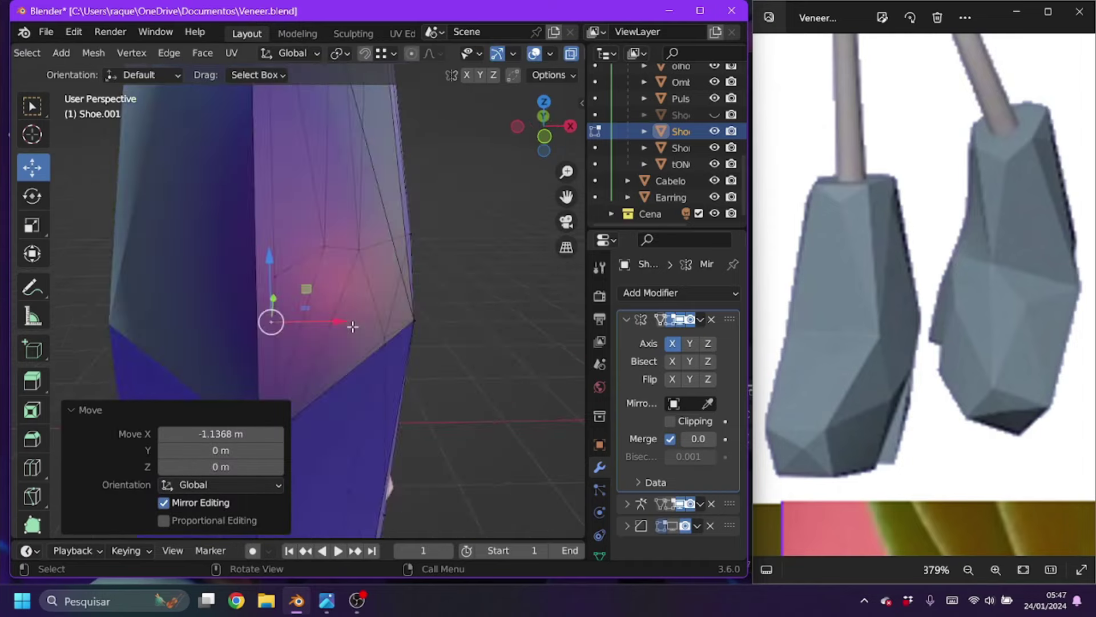
mouse_move(274, 318)
middle_mouse_down()
mouse_move(403, 307)
mouse_move(410, 242)
mouse_move(357, 261)
middle_mouse_up()
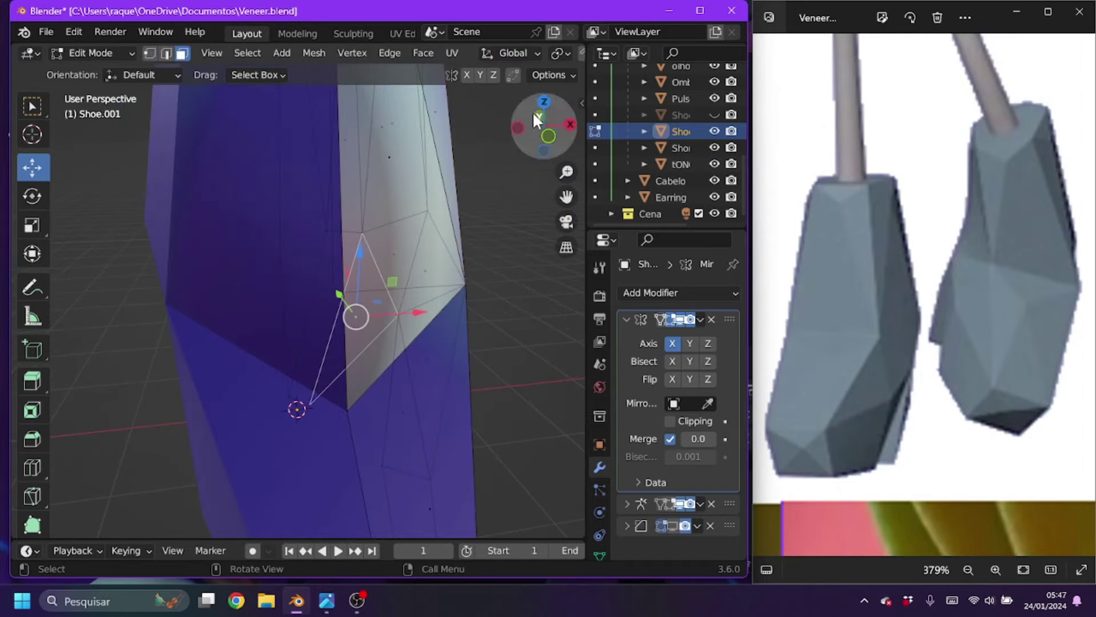
- Delete the selected faces and raise the remaining selection along Z
right_click(350, 531)
left_click(350, 558)
left_click(382, 283)
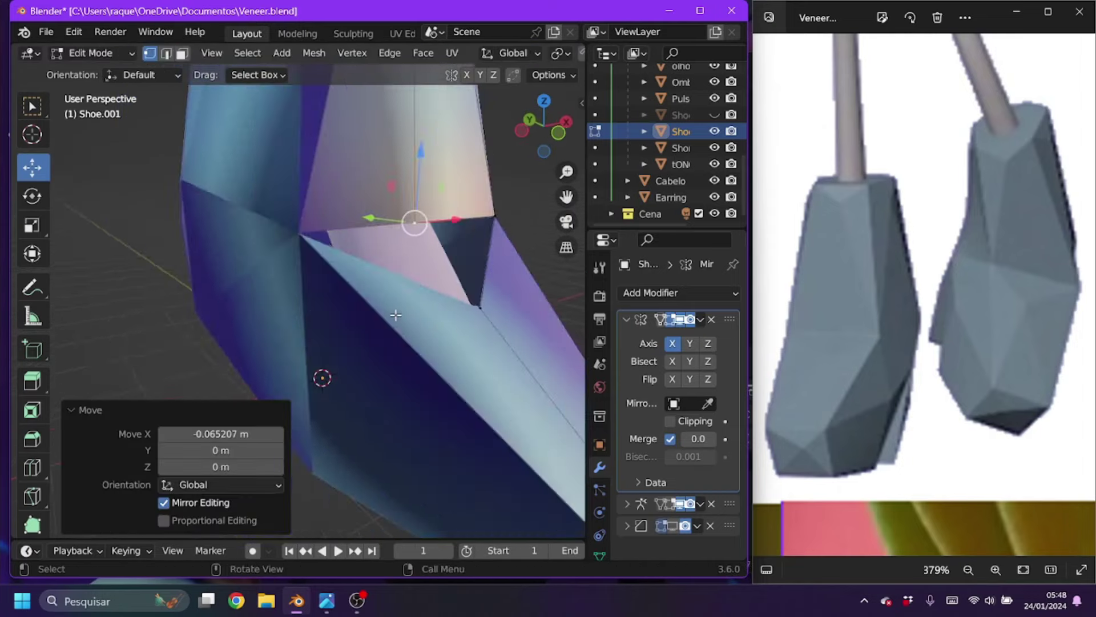
middle_click_drag(416, 220, 345, 276)
key("g")
key("z")
left_click(352, 396)
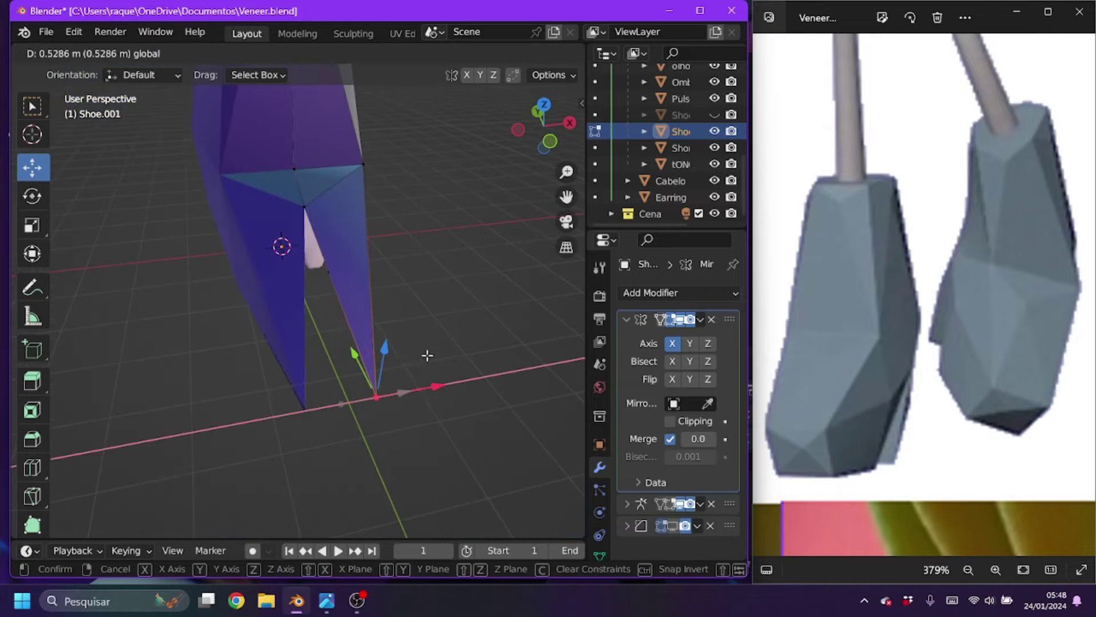
- Extend the toe tip forward along Y and adjust its height along Z
left_click(284, 196)
middle_click_drag(284, 196, 342, 192)
key("g")
key("y")
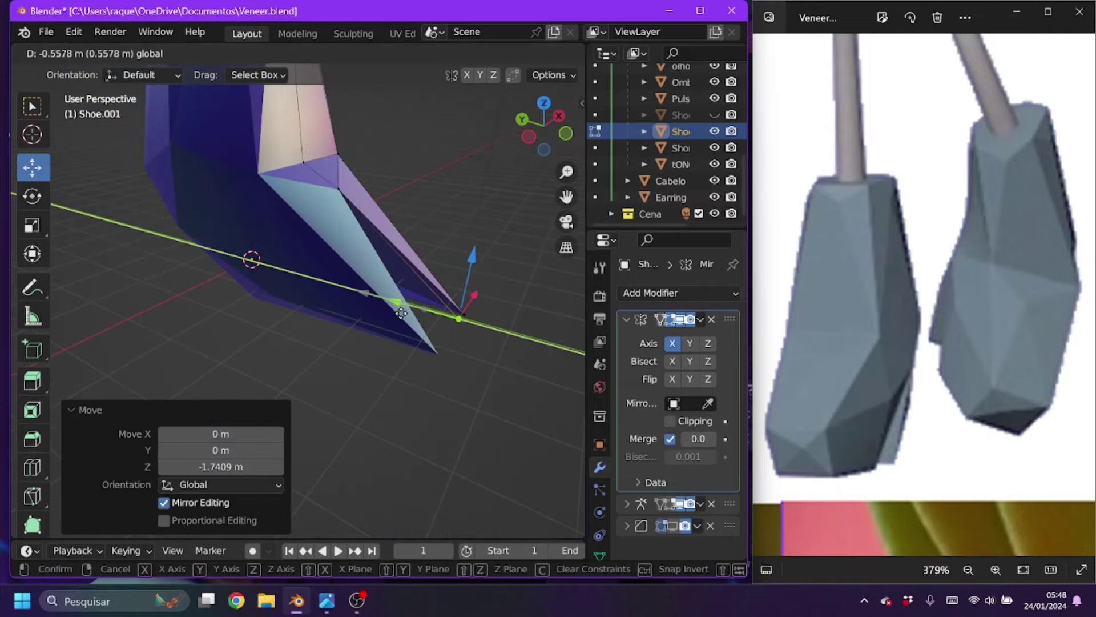
scroll(477, 234, "up", 5)
key("g")
key("z")
left_click(257, 264)
- Fine-tune the toe tip and bottom vertices with several small X-axis moves
key("g")
key("x")
left_click(313, 276)
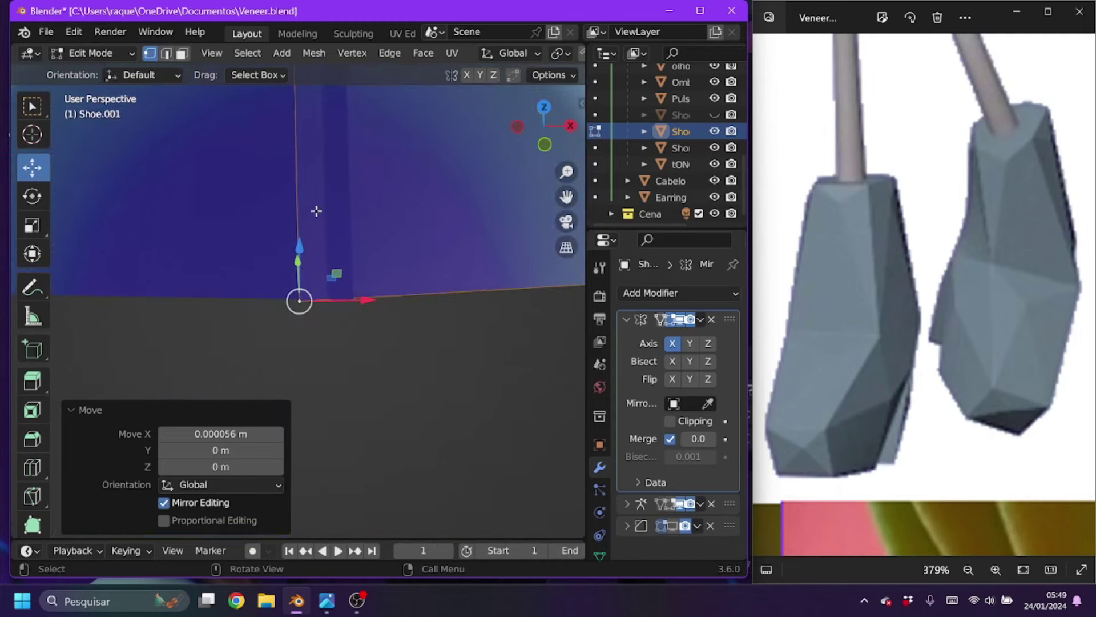
key("g")
key("x")
left_click(335, 298)
key("g")
key("x")
left_click(400, 171)
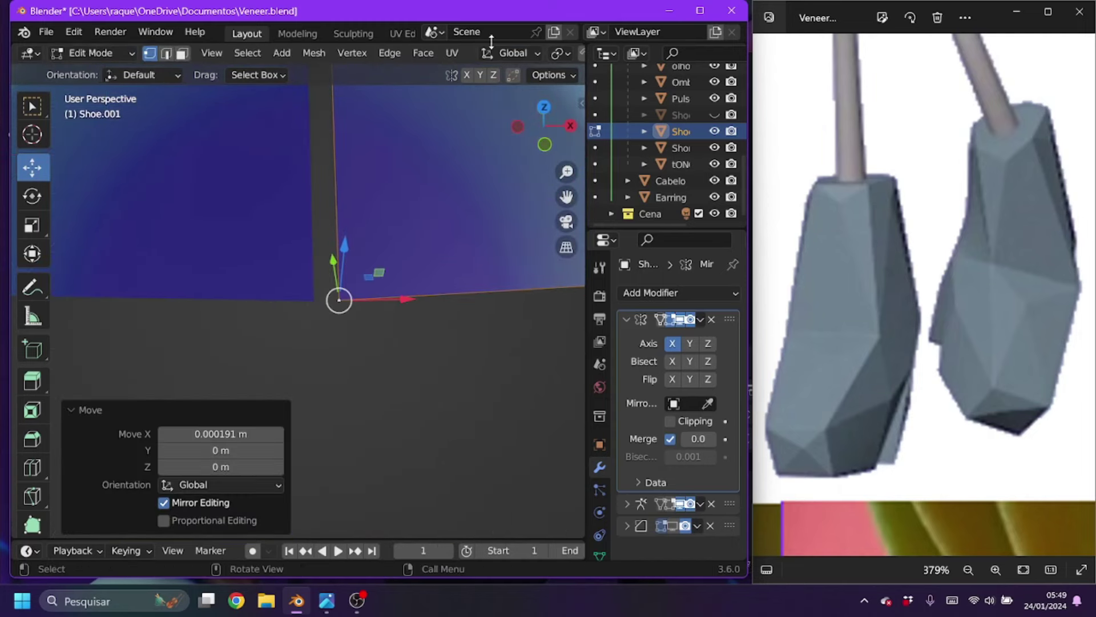
- Cancel a Y-axis move, then reposition the sole vertices along X
key("g")
key("y")
key("Escape")
scroll(481, 258, "down", 4)
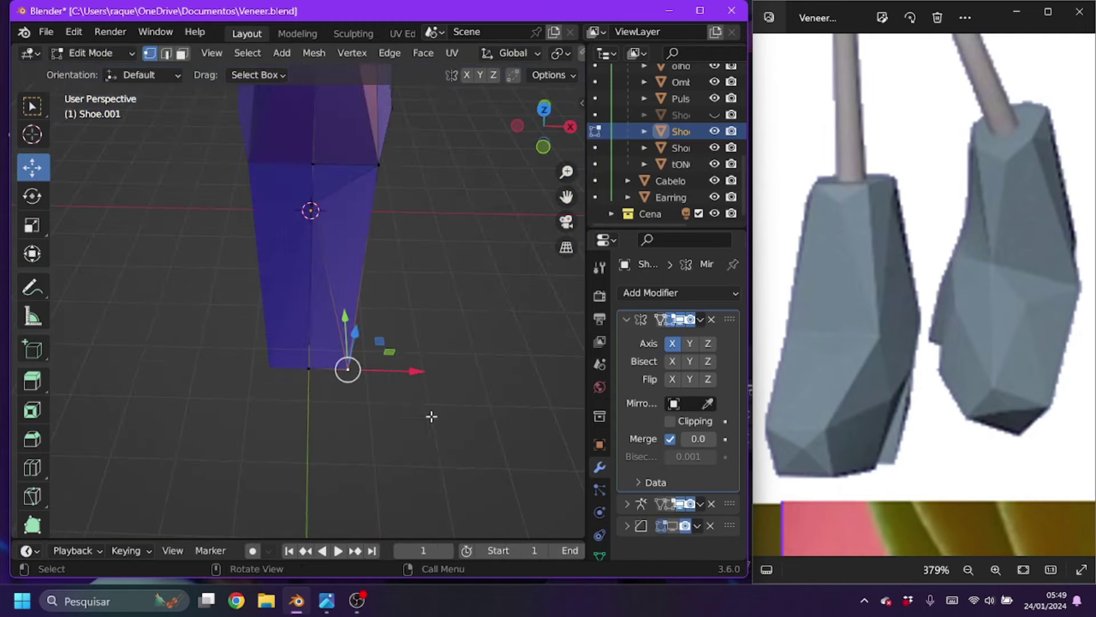
key("g")
key("x")
left_click(403, 362)
middle_click_drag(404, 362, 412, 289)
left_click(418, 243)
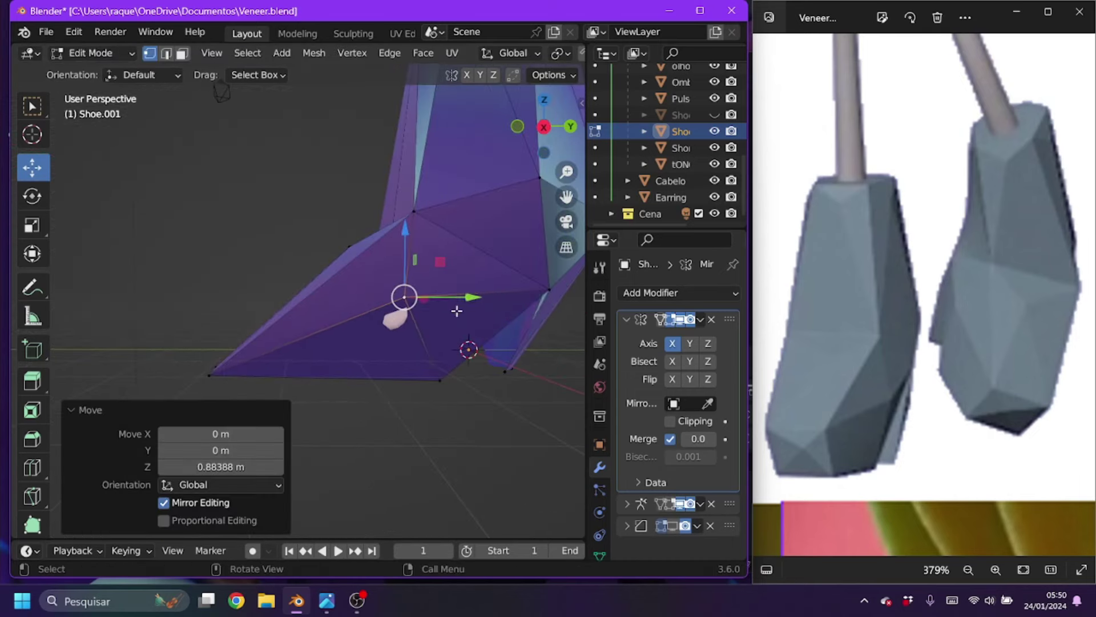
- Push vertices out along X and raise them 0.074511 m along Z
middle_click_drag(418, 243, 318, 314)
key("g")
key("x")
left_click(392, 306)
middle_click_drag(392, 306, 455, 302)
scroll(455, 302, "up", 4)
key("g")
key("z")
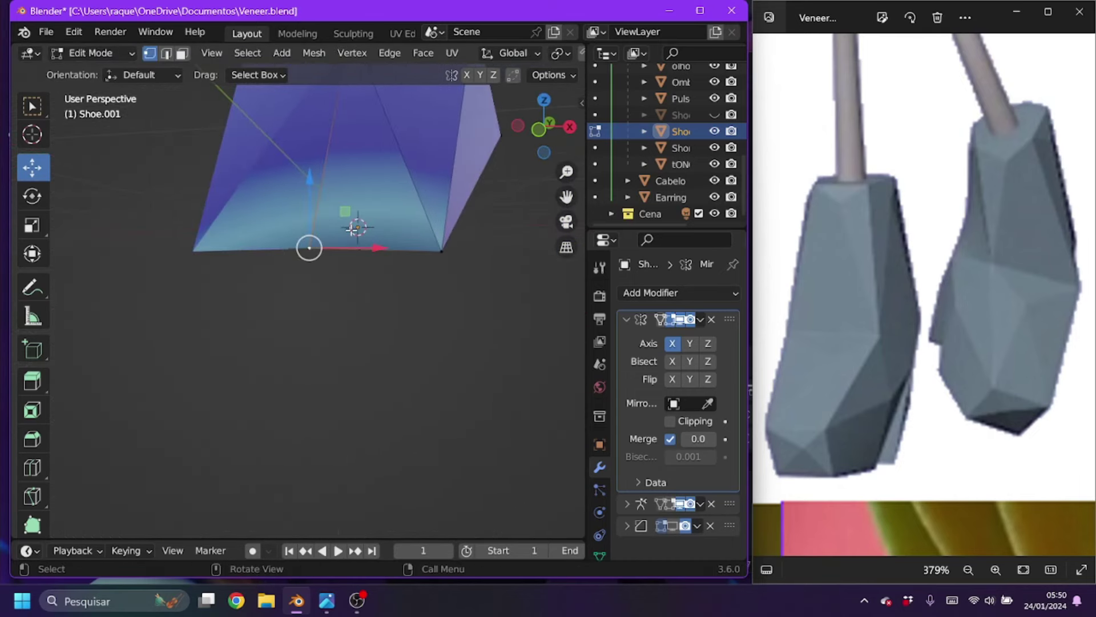
left_click(309, 320)
middle_click_drag(309, 320, 343, 285)
- Extrude new vertices at the toe and place them to form an extra face
key("e")
right_click(443, 190)
key("g")
left_click(435, 336)
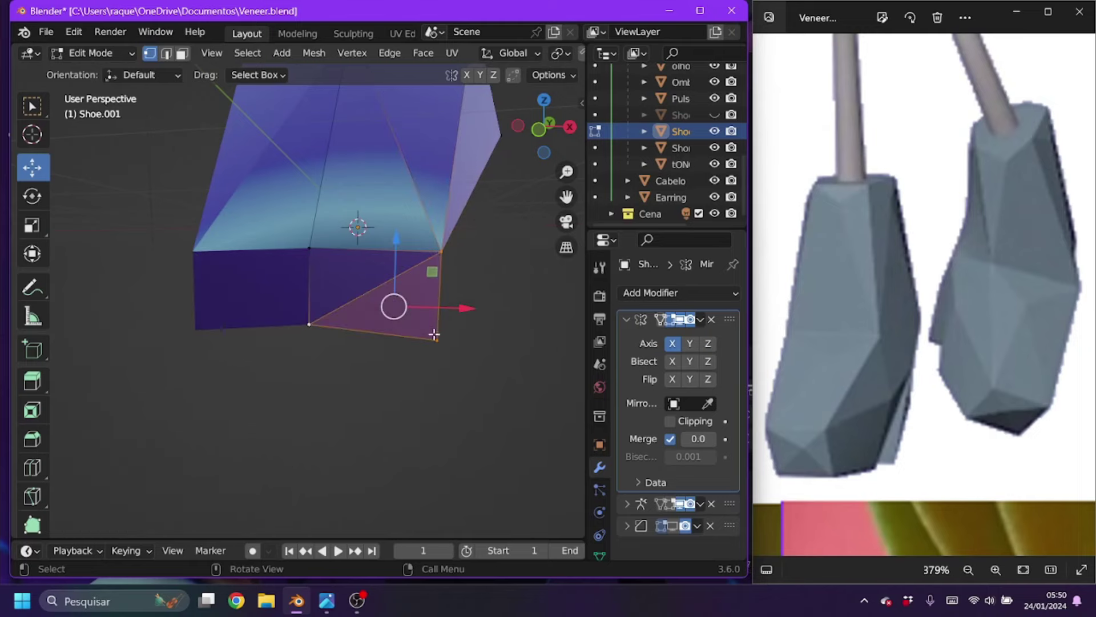
left_click(307, 308)
key("e")
right_click(307, 308)
- Select a shortest path of toe vertices and slide it forward to point the toe
left_click(440, 367, "ctrl")
key("g")
key("z")
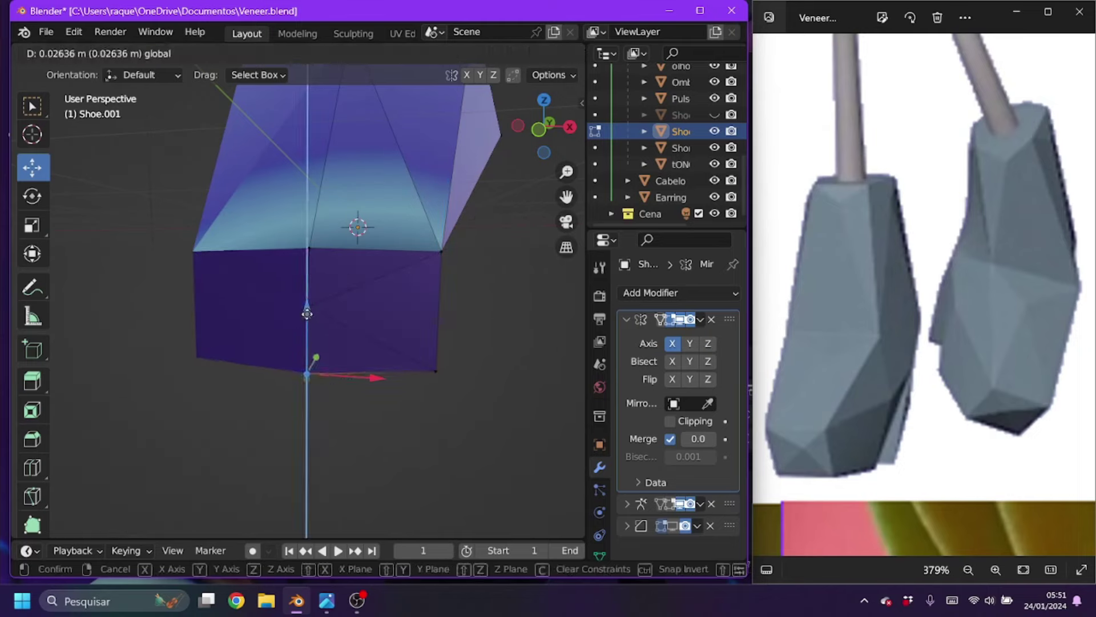
middle_click_drag(309, 303, 222, 291)
left_click(223, 291)
middle_click_drag(147, 299, 339, 285)
key("g")
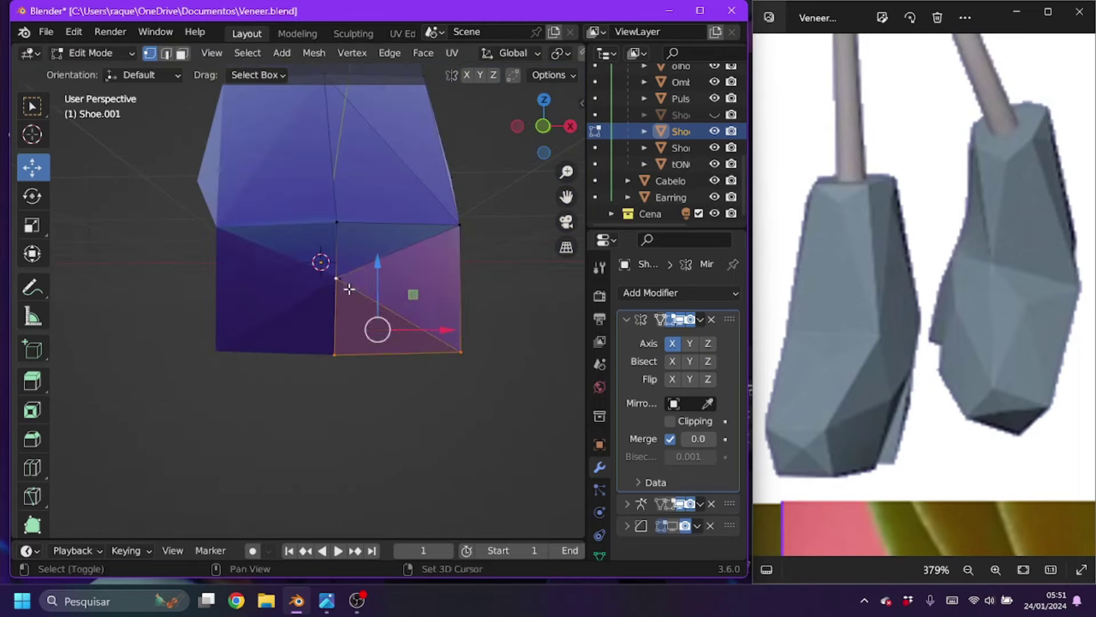
left_click(349, 289)
- Compare the shoe with the crystal shoe reference photo, then move a toe vertex along X
middle_click_drag(436, 306, 458, 301)
mouse_move(939, 285)
left_mouse_down()
mouse_move(1012, 392)
mouse_move(884, 391)
left_mouse_up()
scroll(1012, 392, "down", 3)
mouse_move(416, 416)
middle_mouse_down()
mouse_move(407, 276)
mouse_move(400, 288)
mouse_move(411, 184)
mouse_move(374, 291)
mouse_move(371, 264)
mouse_move(297, 320)
mouse_move(132, 301)
middle_mouse_up()
key("g")
key("x")
left_click(399, 289)
- Nudge individual shoe vertices sideways and raise one slightly along Z
left_click(301, 312)
key("g")
key("x")
left_click(313, 289)
left_click_drag(439, 174, 439, 167)
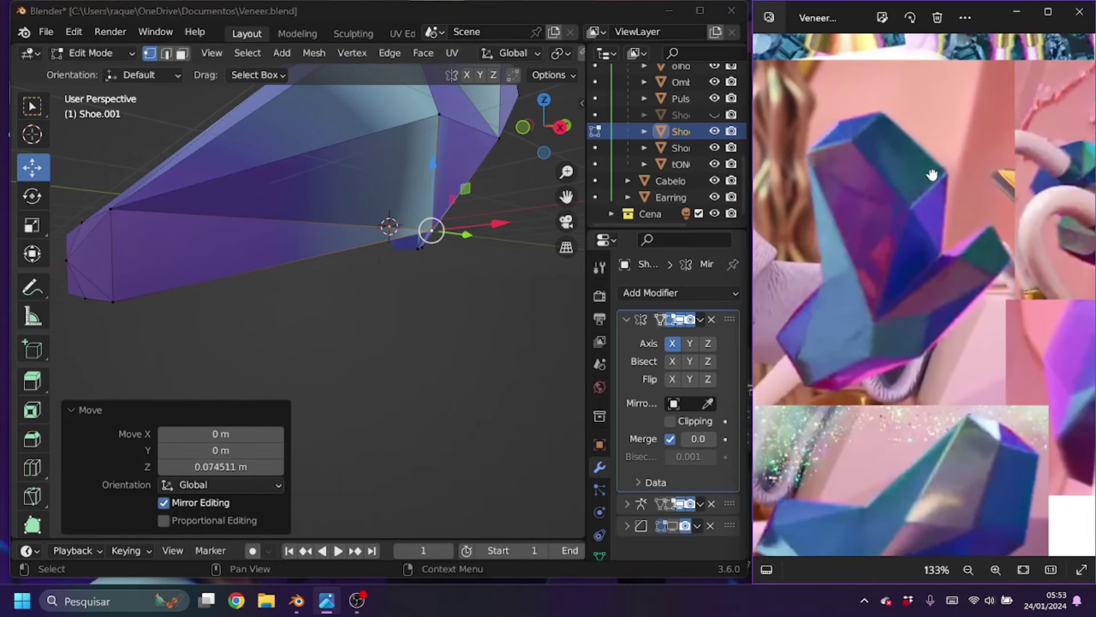
key("KP_3")
key("g")
left_click(292, 298)
middle_click_drag(292, 298, 171, 185)
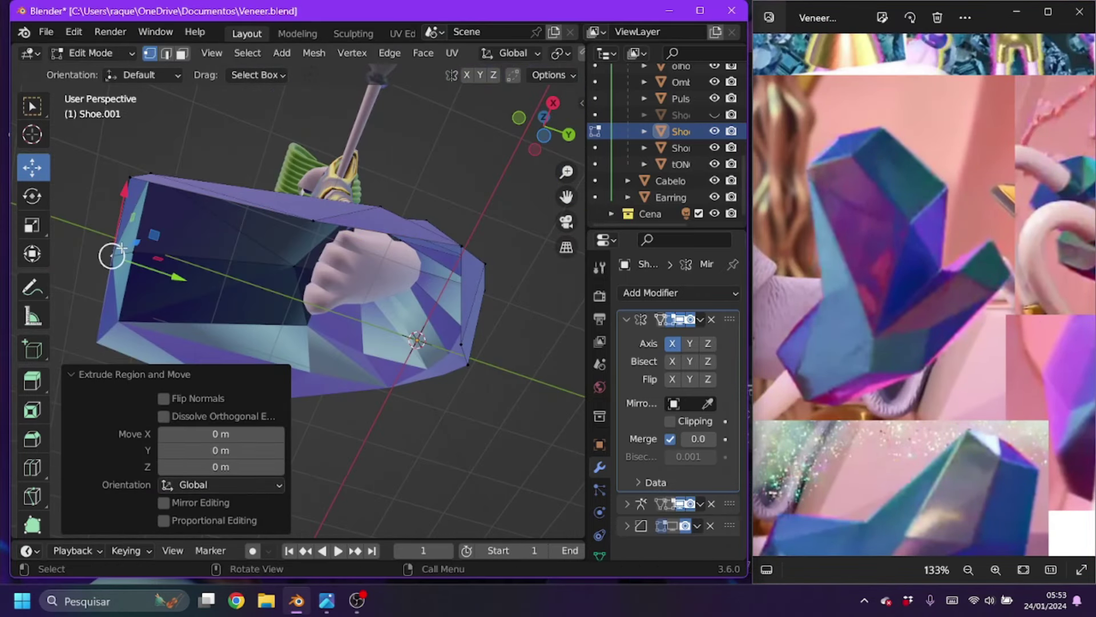
middle_click_drag(323, 213, 152, 231)
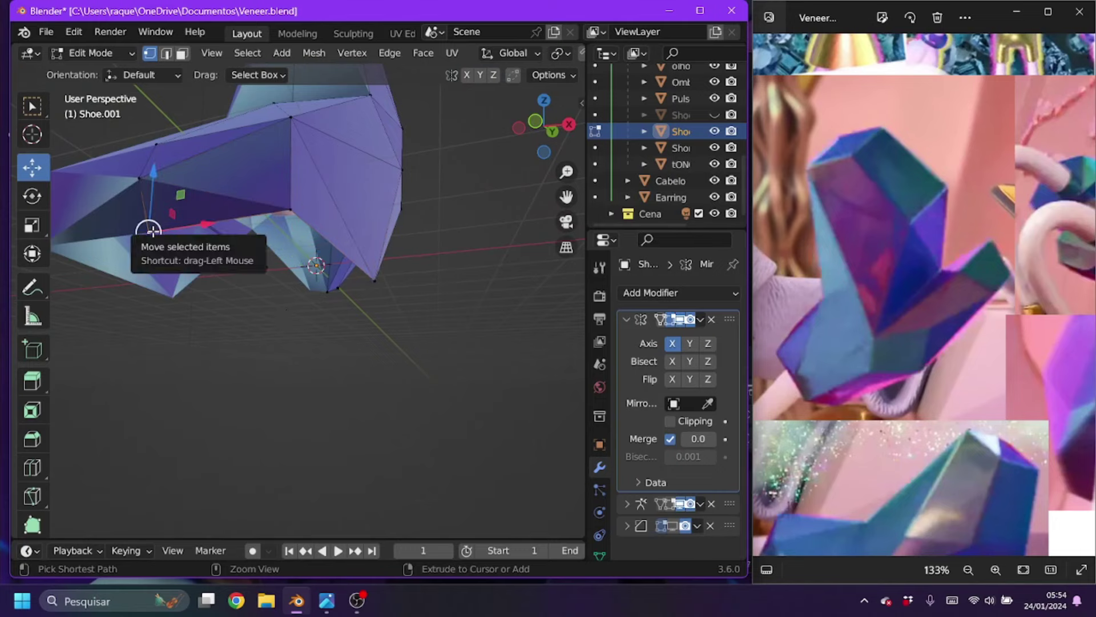
- Select a path of top vertices and shift them along Y, up, back and along X
left_click(374, 280, "ctrl")
middle_click_drag(392, 276, 350, 238)
left_click_drag(365, 269, 351, 245)
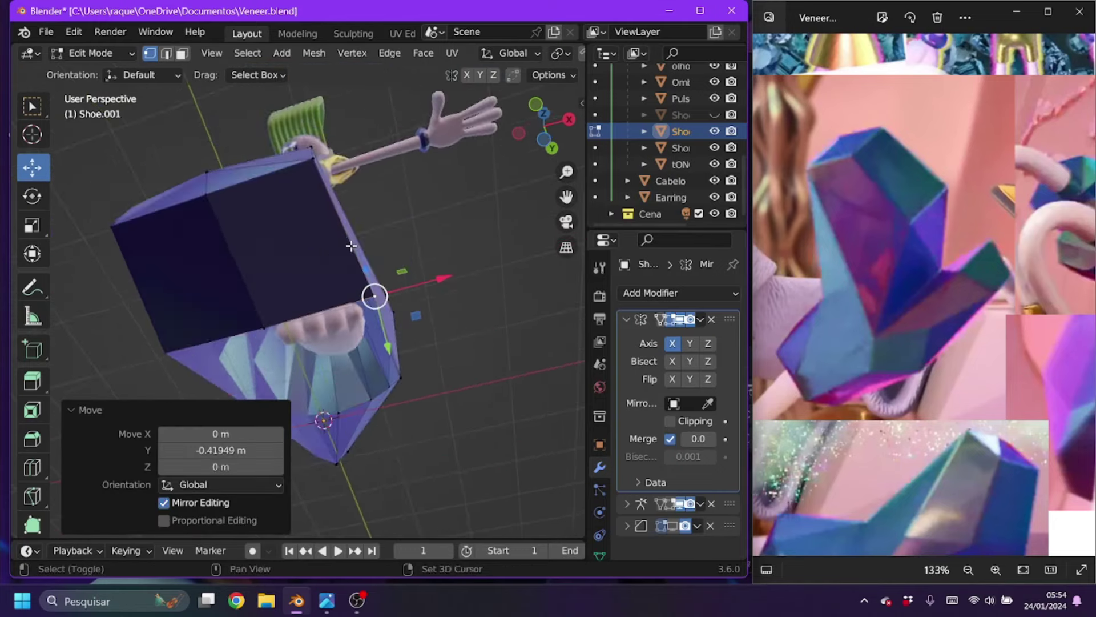
middle_click_drag(434, 304, 434, 304)
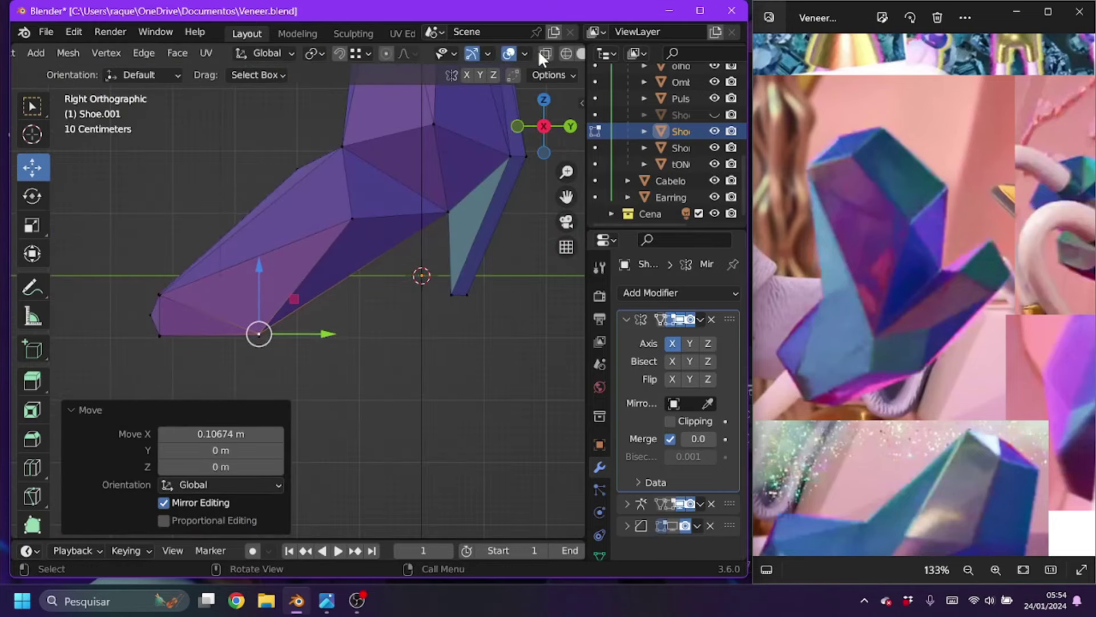
mouse_move(258, 334)
left_mouse_down()
mouse_move(203, 271)
mouse_move(223, 285)
left_mouse_up()
middle_click_drag(223, 286, 343, 337)
left_click_drag(360, 350, 349, 346)
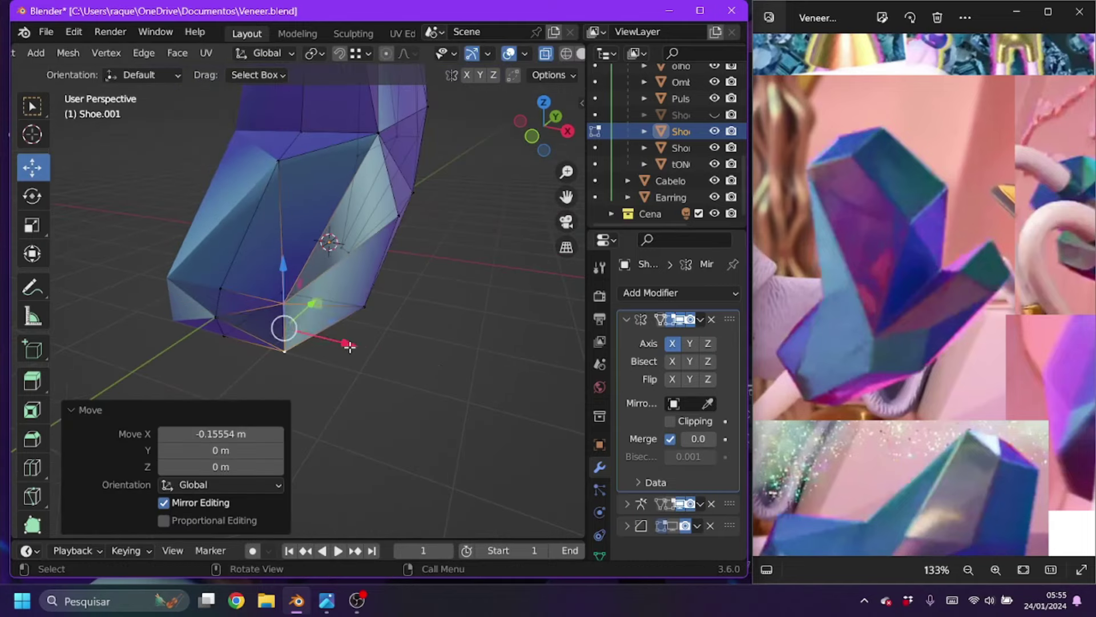
mouse_move(434, 334)
middle_mouse_down()
mouse_move(343, 231)
mouse_move(350, 190)
middle_mouse_up()
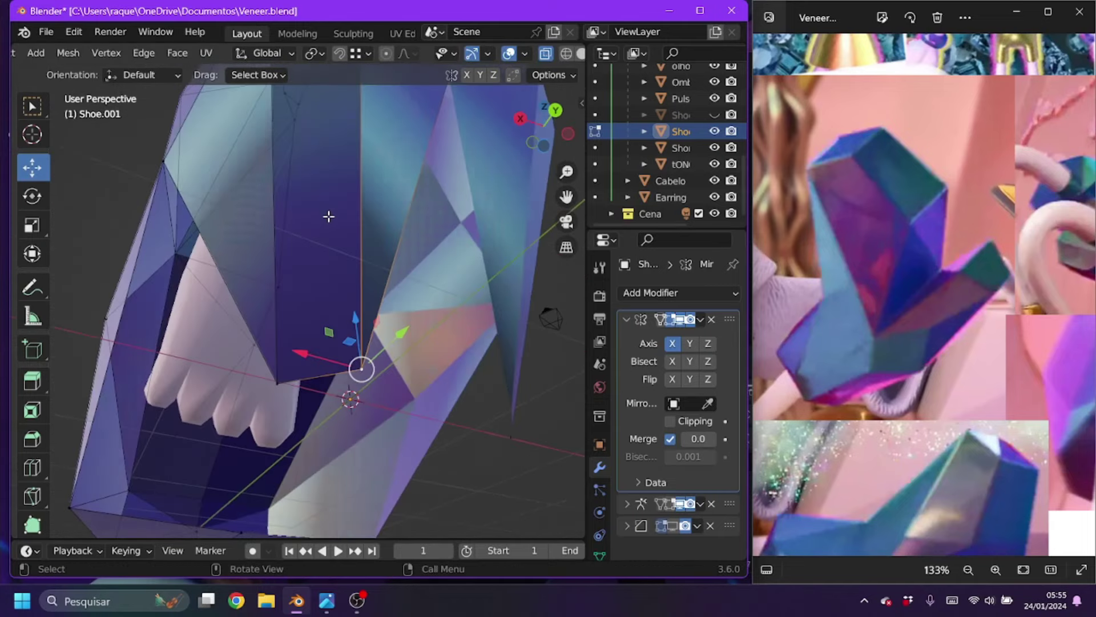
- Extrude the selected vertices in place and move the new ring
key("e")
right_click(350, 190)
left_click(358, 356)
middle_click_drag(359, 356, 353, 354)
middle_click_drag(327, 270, 406, 270)
- Box-select the heel vertices from the side views and move them
left_click(365, 267, "ctrl")
key("KP_3")
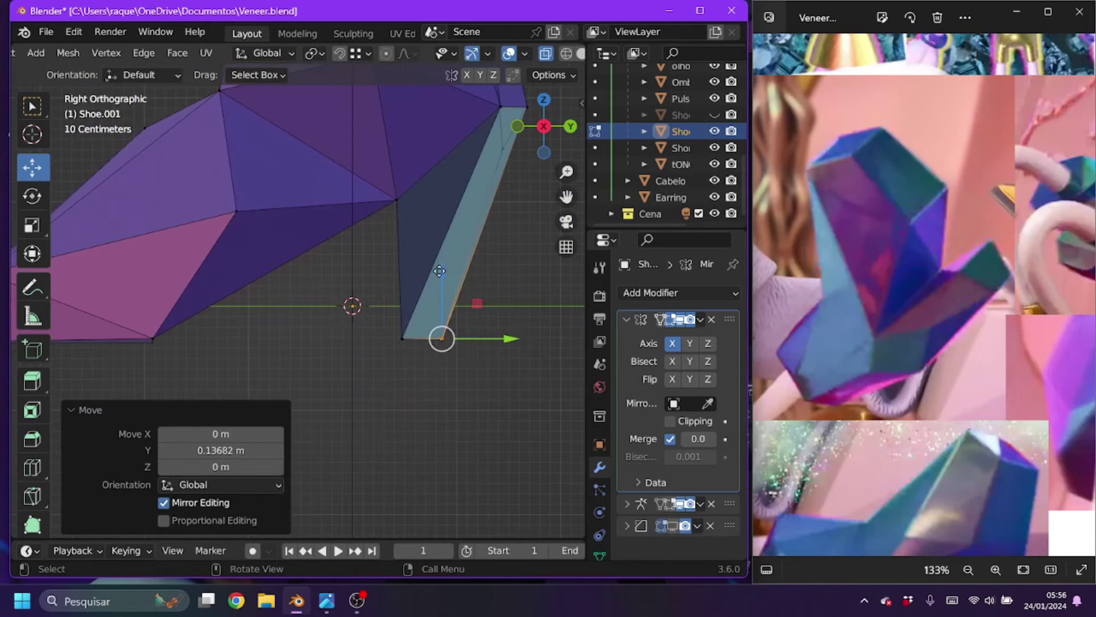
left_click_drag(459, 291, 459, 289)
key("ctrl+KP_3")
left_click_drag(251, 376, 236, 240)
key("g")
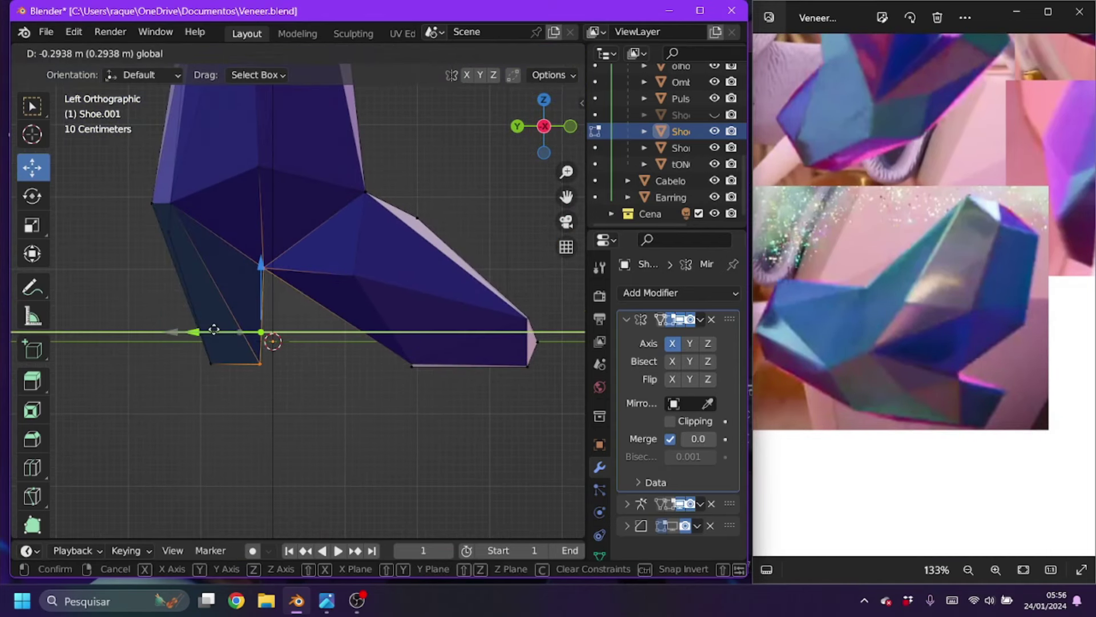
left_click(265, 330)
- Move the heel vertices again and shift them along Y
key("g")
left_click(502, 310)
middle_click_drag(501, 310, 418, 379)
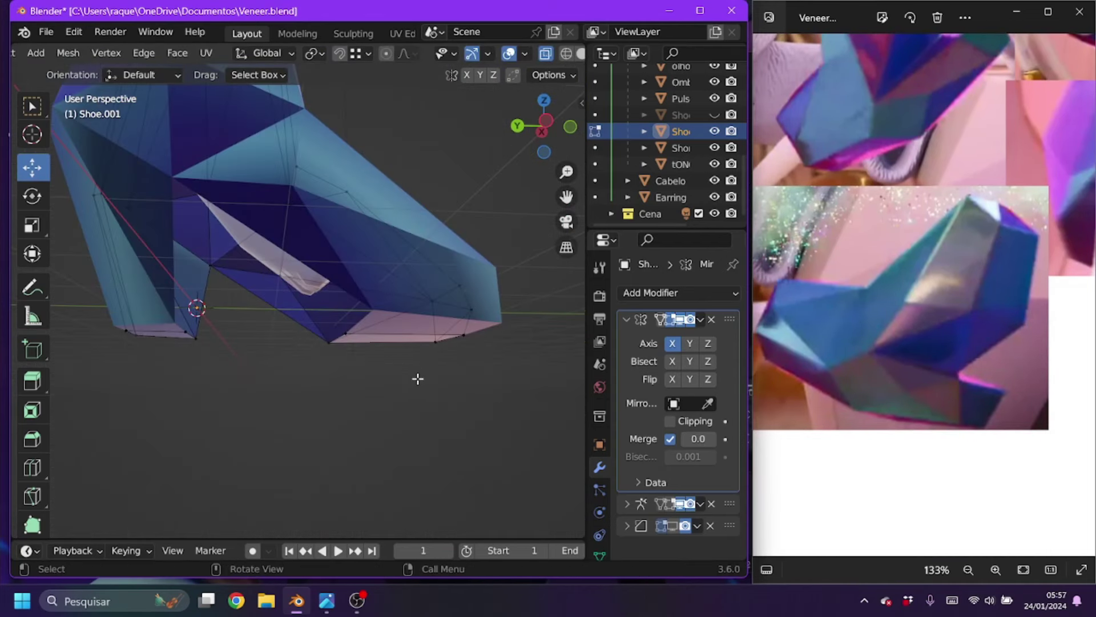
left_click(546, 121)
left_click_drag(342, 338, 336, 337)
middle_click_drag(334, 334, 394, 277)
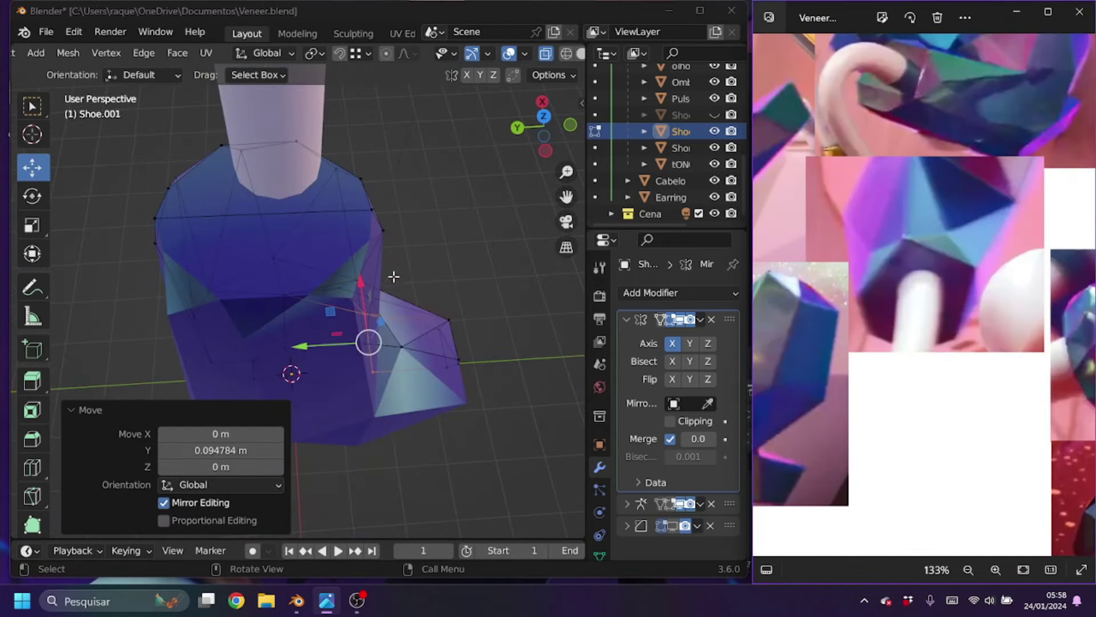
mouse_move(409, 196)
middle_mouse_down()
mouse_move(372, 240)
mouse_move(391, 178)
middle_mouse_up()
- Merge the selected vertices at their center, then scale and reposition them
scroll(708, 97, "up", 3)
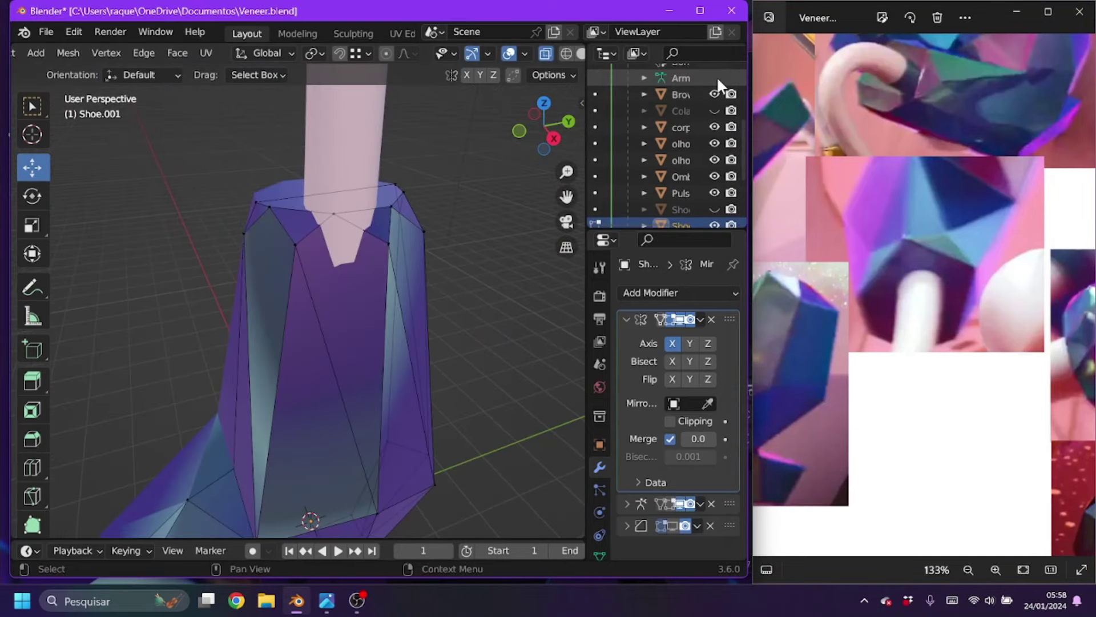
right_click(409, 238)
left_click(478, 341)
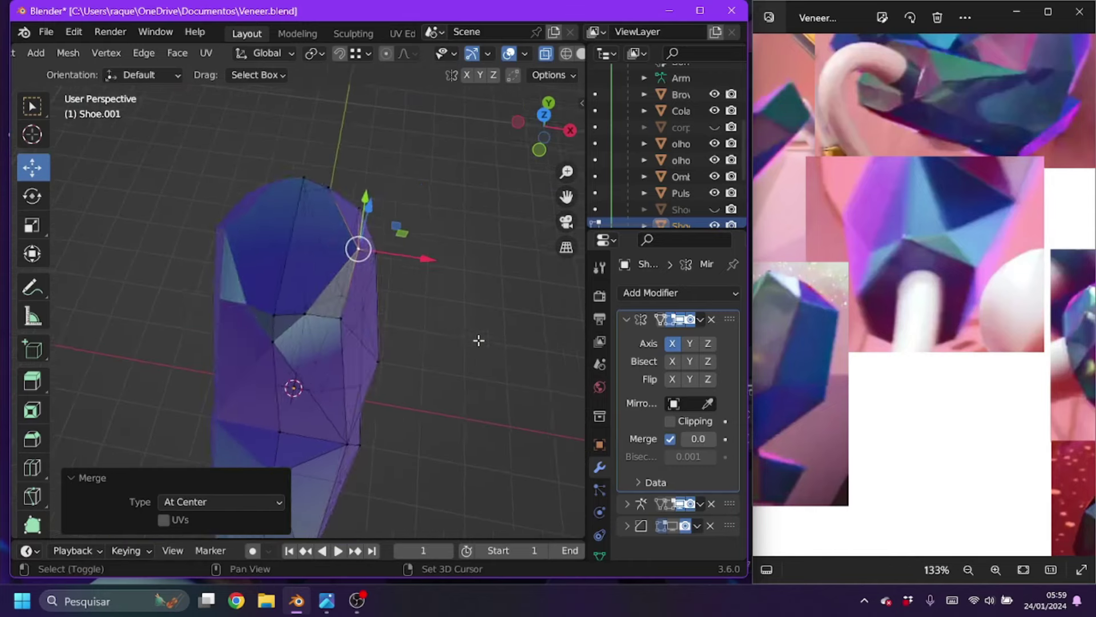
left_click(436, 249)
key("s")
key("g")
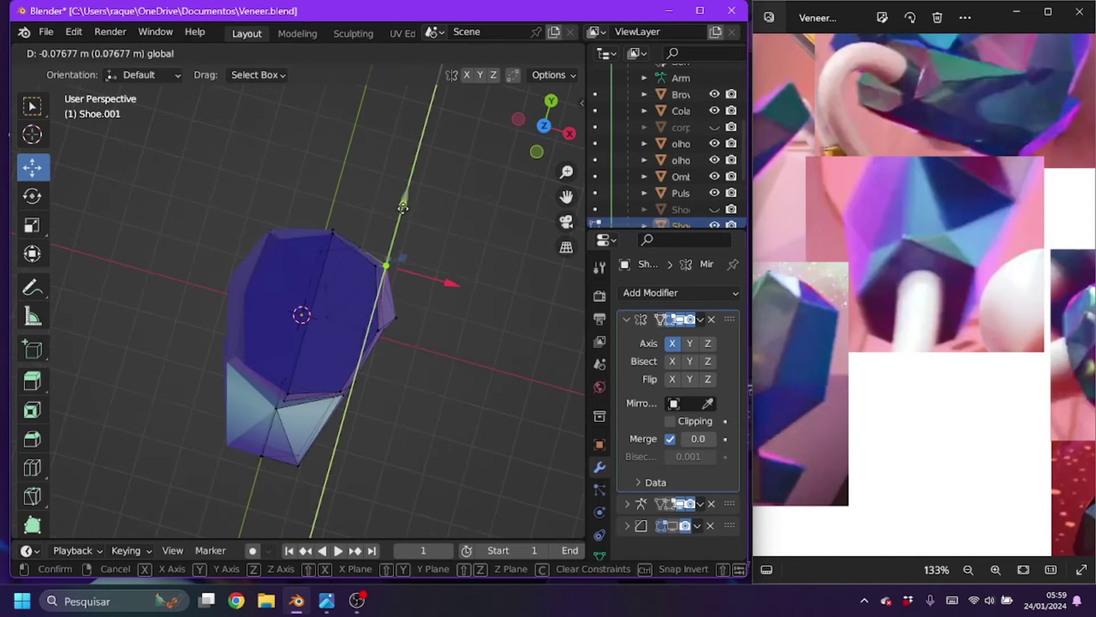
left_click(301, 313)
key("s")
left_click(403, 385)
key("g")
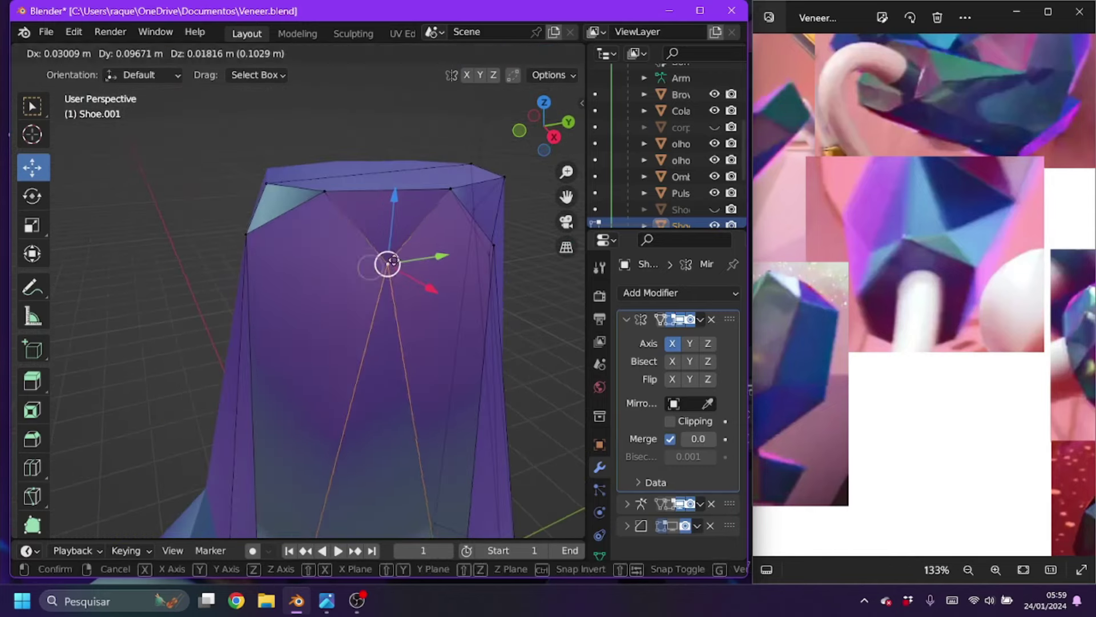
left_click(423, 319)
- Merge another vertex set at center and scale a box-selected group of vertices
mouse_move(423, 320)
middle_mouse_down()
mouse_move(306, 477)
mouse_move(461, 163)
middle_mouse_up()
right_click(357, 129)
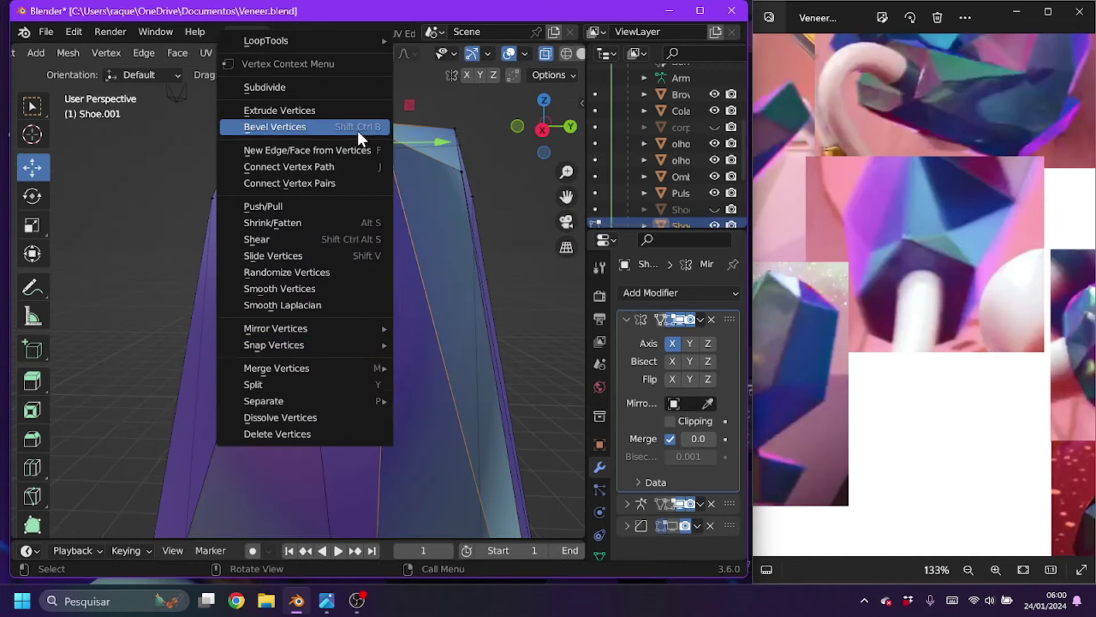
left_click(434, 370)
key("KP_3")
left_click_drag(227, 147, 442, 174)
left_click(435, 206)
middle_click_drag(435, 205, 395, 392)
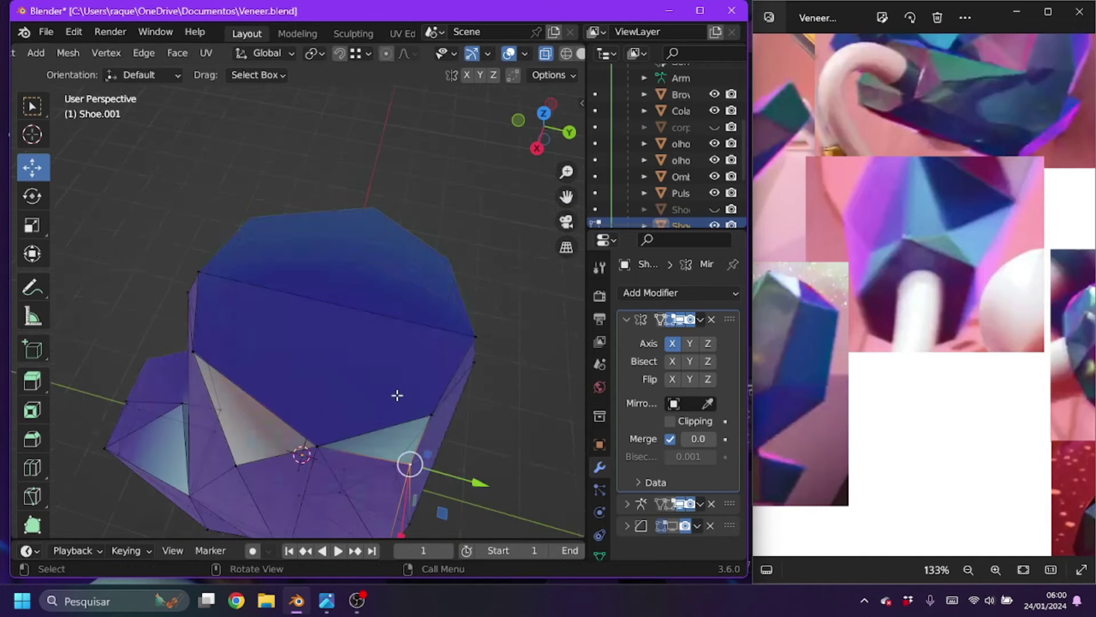
- From top view, hide the Earring object and exclude the Cena collection
key("KP_7")
scroll(715, 122, "down", 3)
left_click(714, 195)
left_click(699, 211)
- Slide the octagon's bottom vertex left along X and save Veneer.blend
scroll(297, 286, "up", 2)
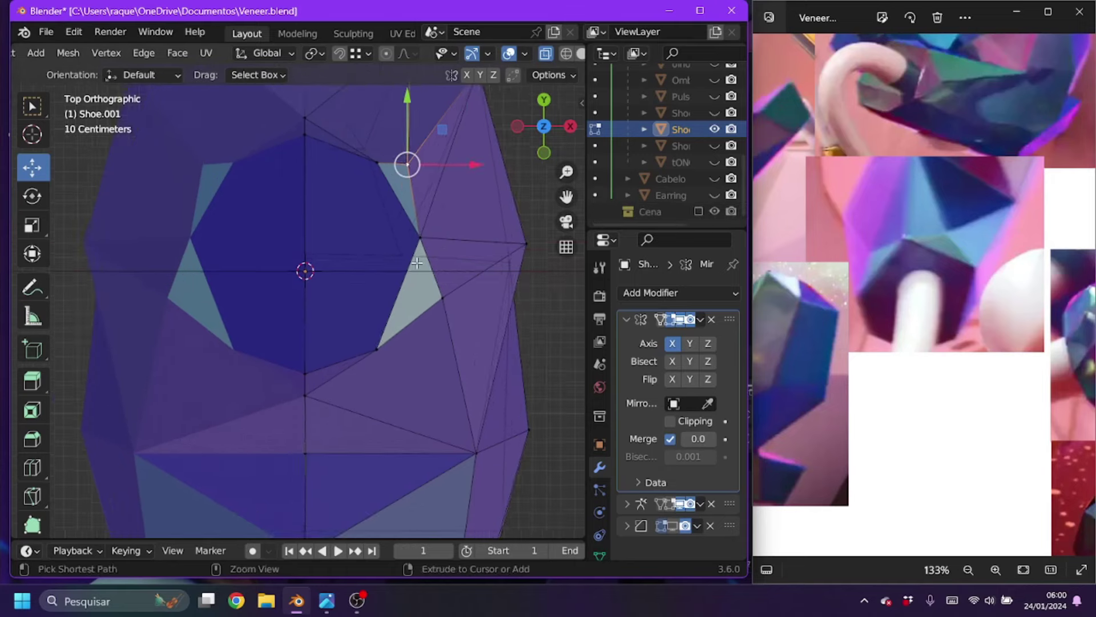
left_click(299, 413)
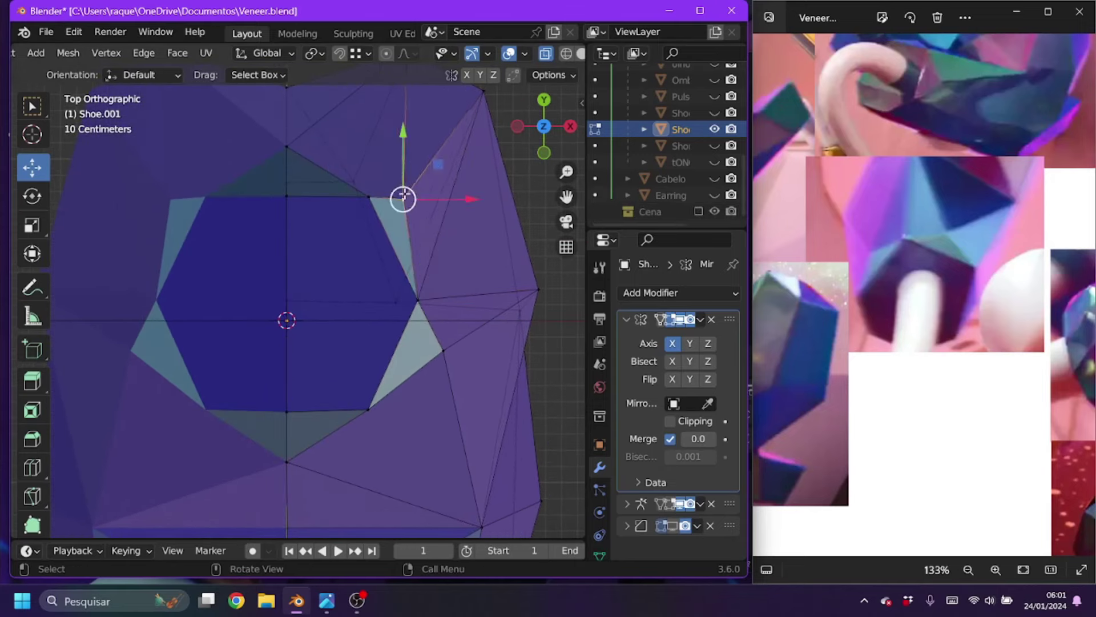
left_click_drag(443, 253, 415, 284)
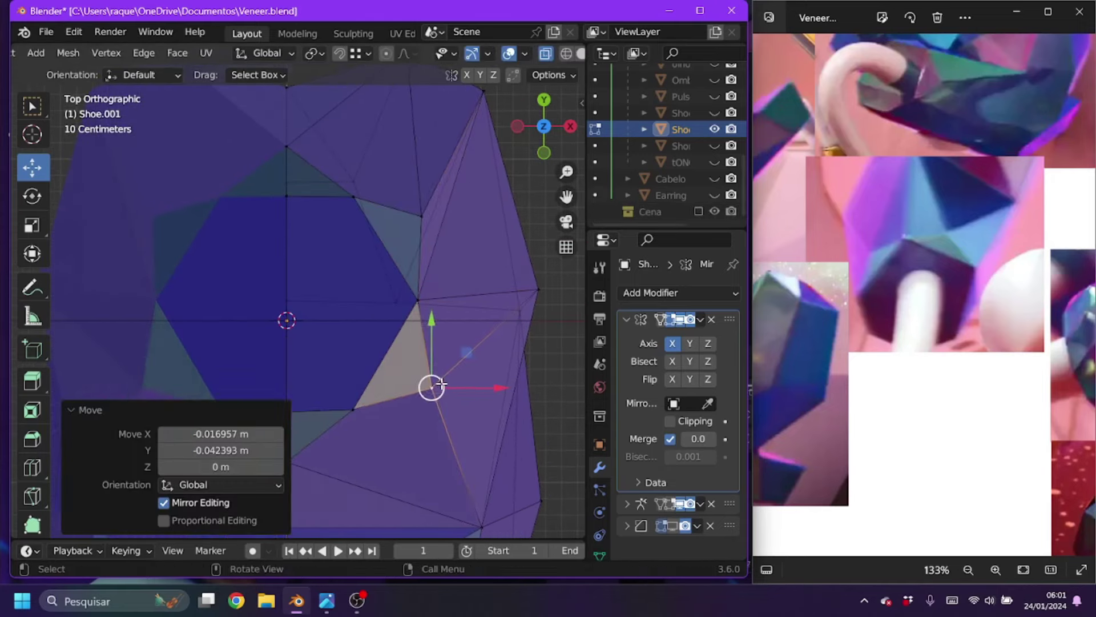
mouse_move(441, 384)
middle_mouse_down()
mouse_move(365, 434)
mouse_move(409, 359)
mouse_move(296, 257)
middle_mouse_up()
key("ctrl+s")
- Switch to edge selection and pick the unwanted edge on the shoe shaft
left_click(32, 467)
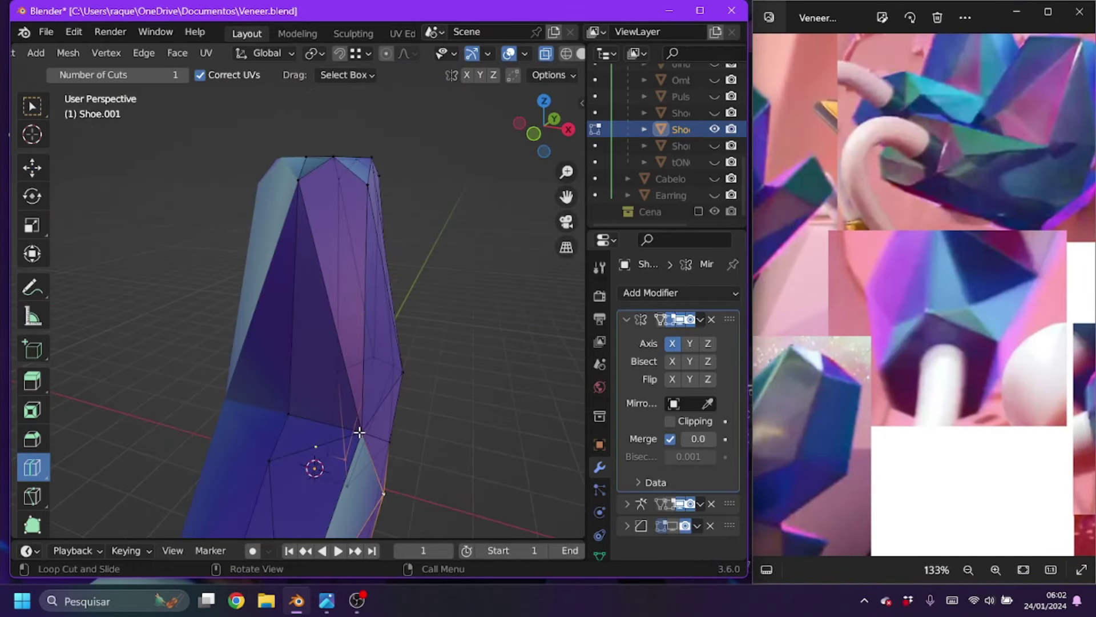
middle_click_drag(346, 154, 346, 154)
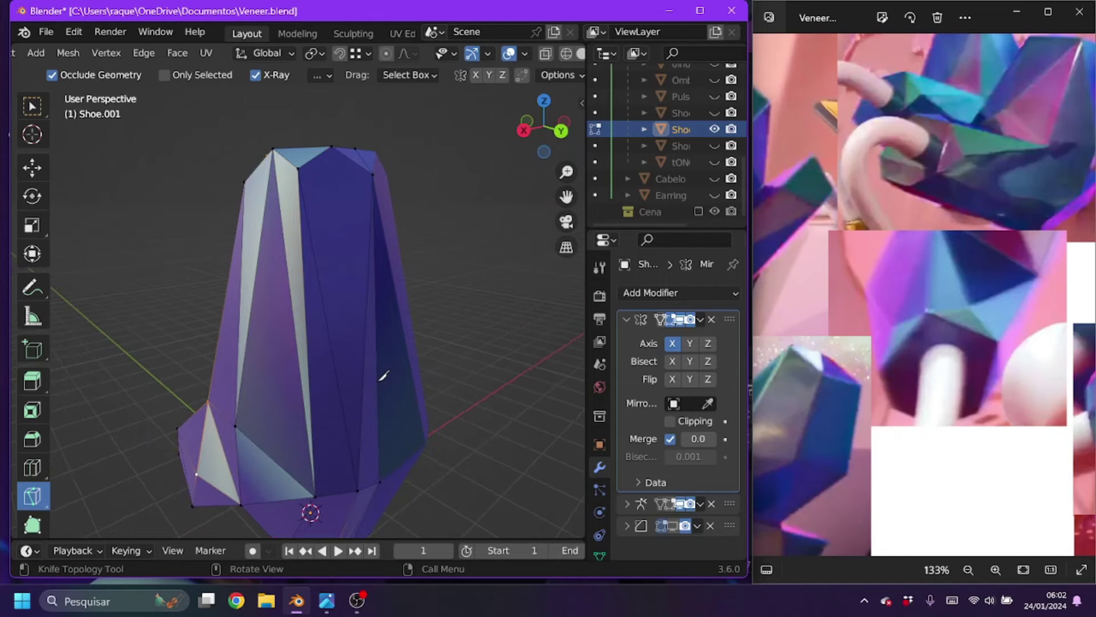
key("Return")
key("shift+space")
key("g")
middle_click_drag(392, 306, 457, 434)
key("x")
left_click(468, 448)
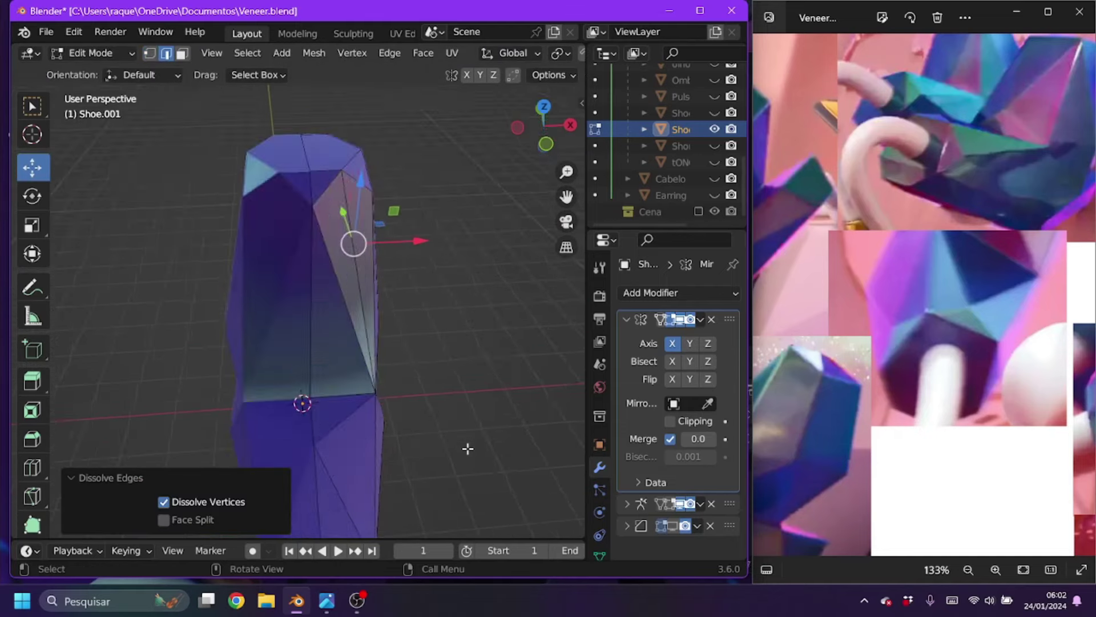
- Dissolve the selected shaft edges
key("shift+space")
key("g")
right_click(361, 243)
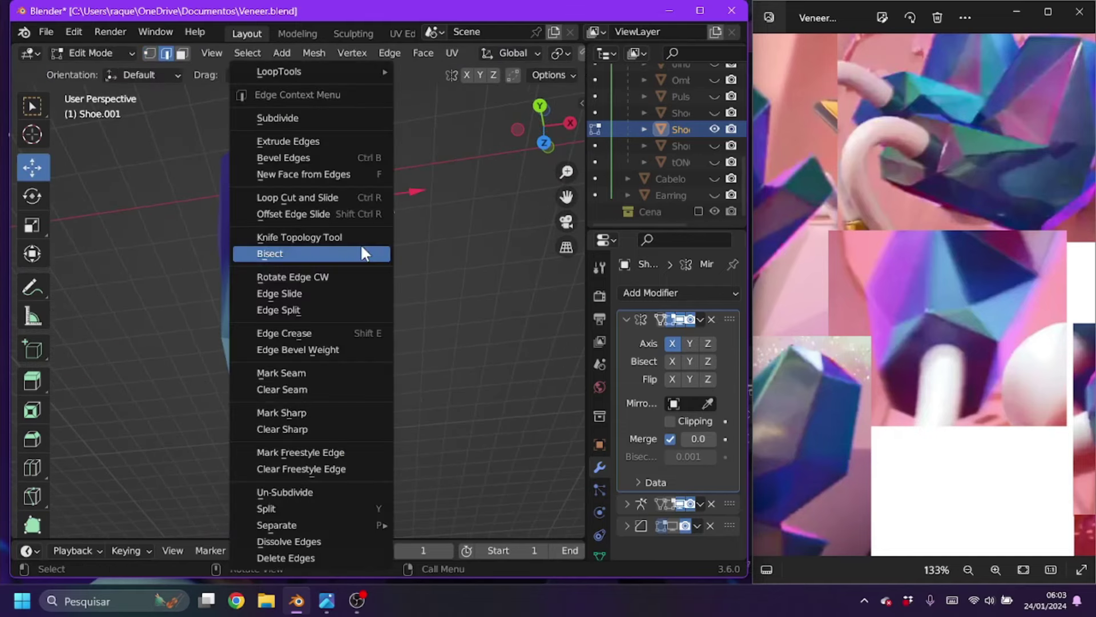
left_click(297, 541)
mouse_move(297, 514)
middle_mouse_down()
mouse_move(348, 372)
mouse_move(434, 343)
middle_mouse_up()
- Widen the shaft by moving and scaling its vertices, then save Veneer.blend
key("g")
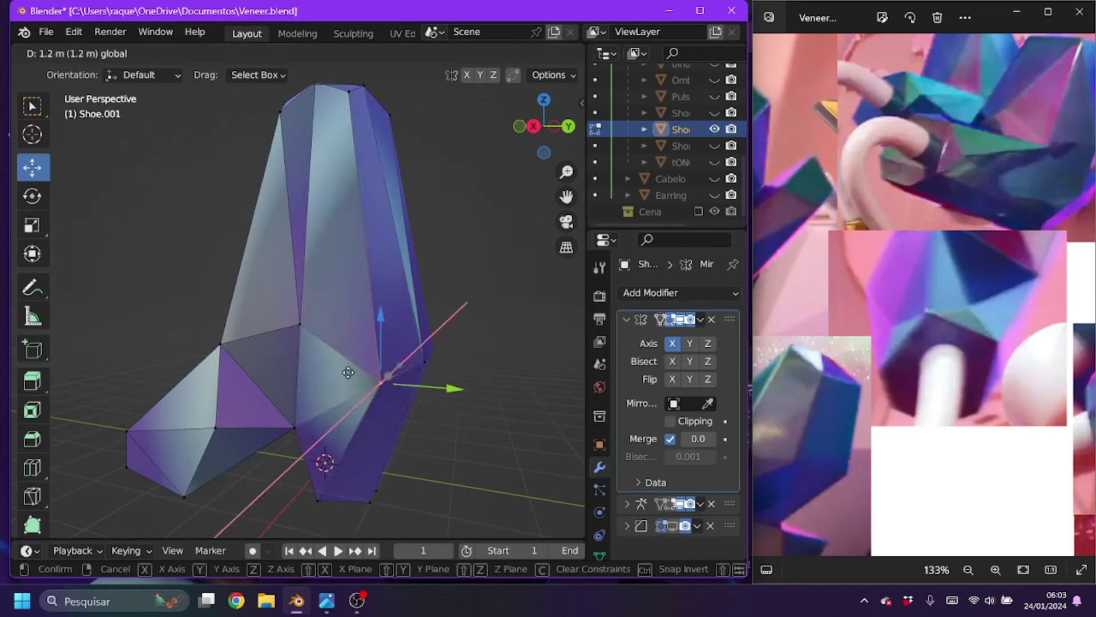
left_click(348, 372)
key("s")
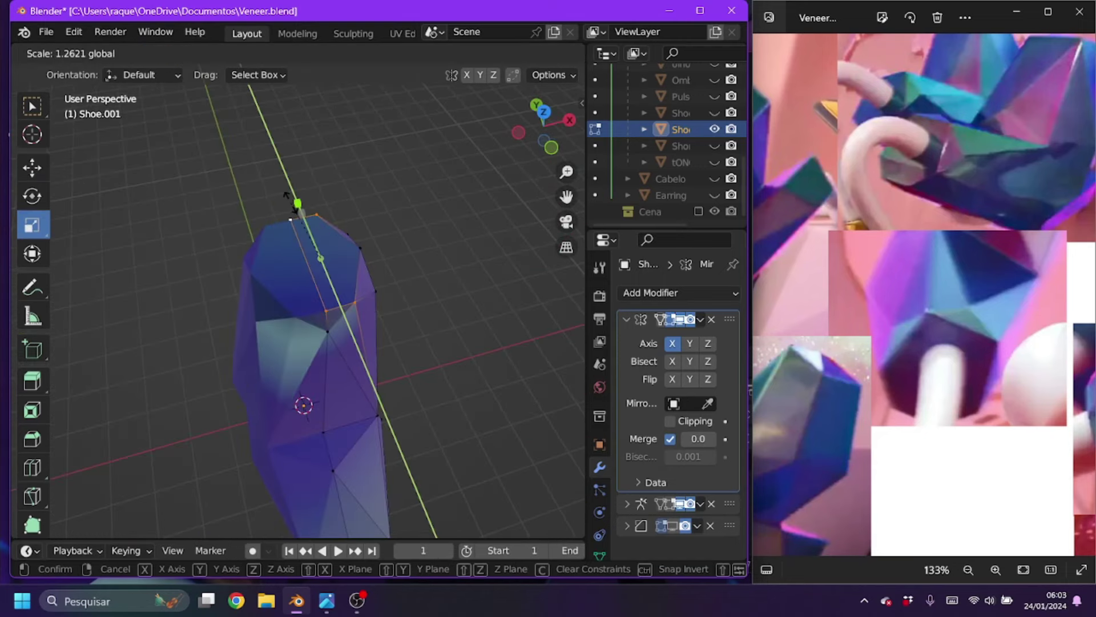
left_click(286, 196)
middle_click_drag(287, 196, 434, 250)
key("shift+space")
key("g")
key("ctrl+s")
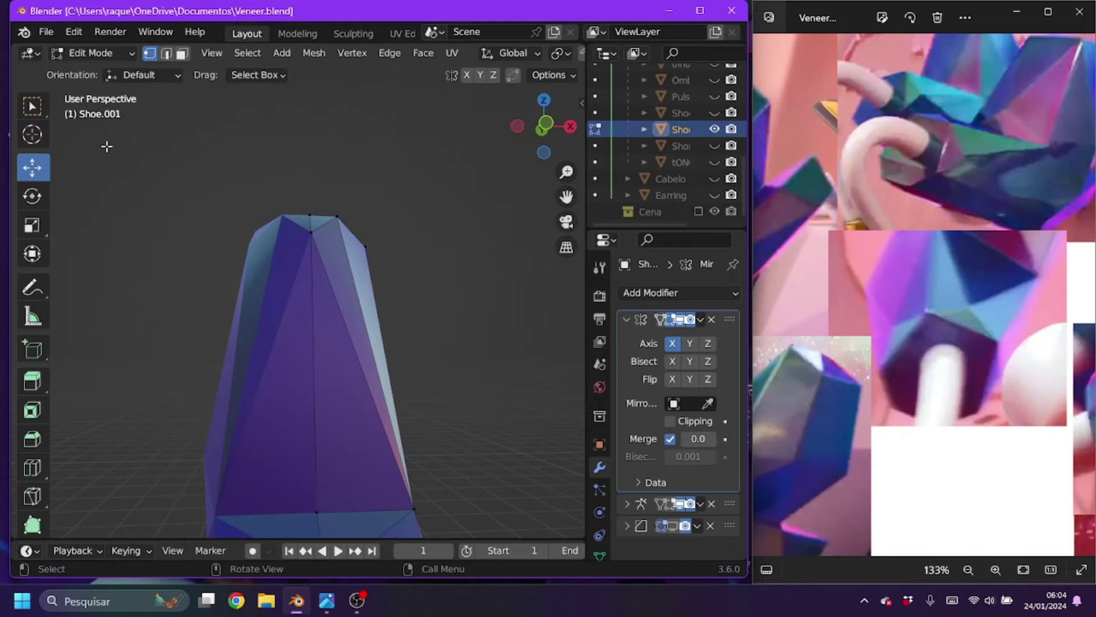
- Dissolve more edges from a side view and add a knife cut to the heel
mouse_move(485, 317)
middle_mouse_down()
mouse_move(367, 391)
mouse_move(477, 409)
mouse_move(522, 380)
mouse_move(277, 320)
middle_mouse_up()
key("2")
right_click(277, 320)
left_click(289, 542)
left_click(32, 496)
middle_click_drag(409, 374, 301, 245)
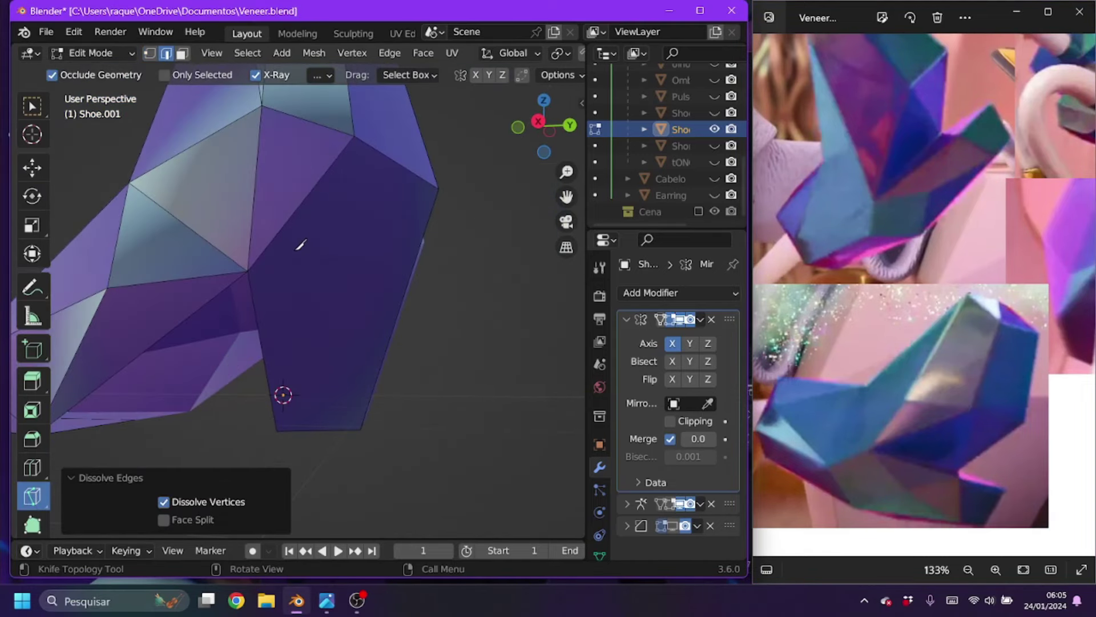
middle_click_drag(371, 417, 514, 297)
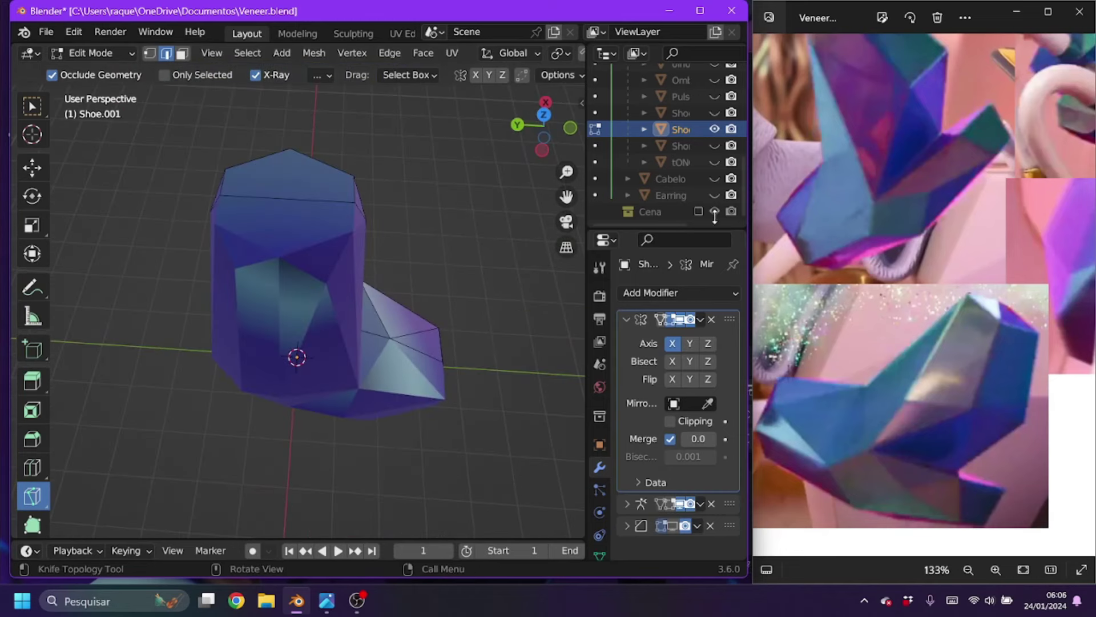
mouse_move(788, 143)
left_mouse_down()
mouse_move(844, 245)
mouse_move(837, 251)
left_mouse_up()
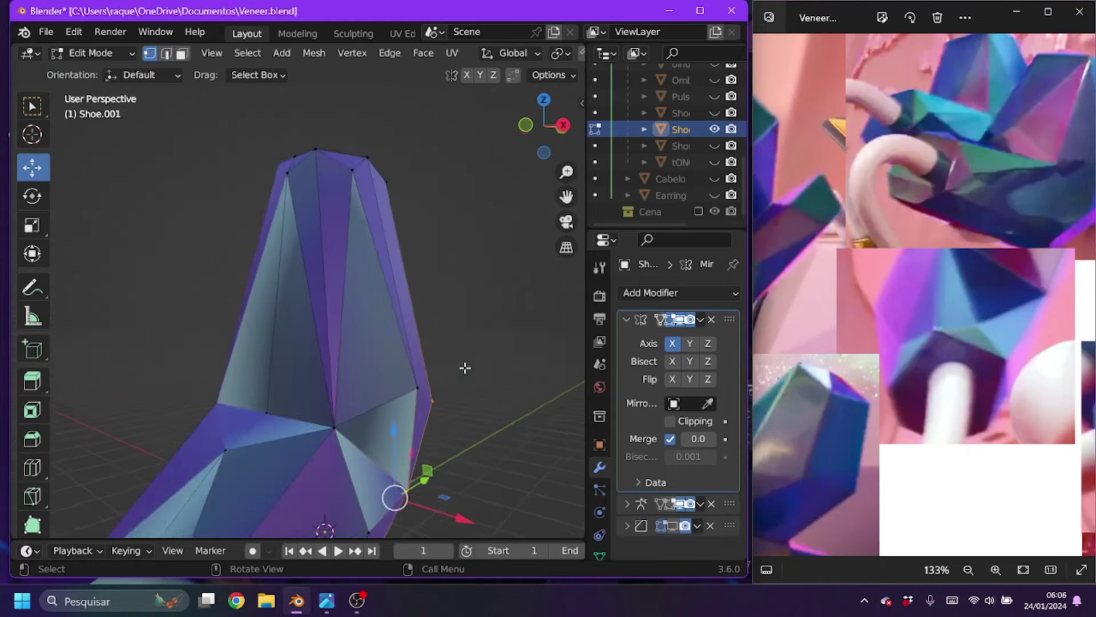
- Select a foot vertex and push it outward along X to lengthen the foot
middle_click_drag(465, 368, 503, 305)
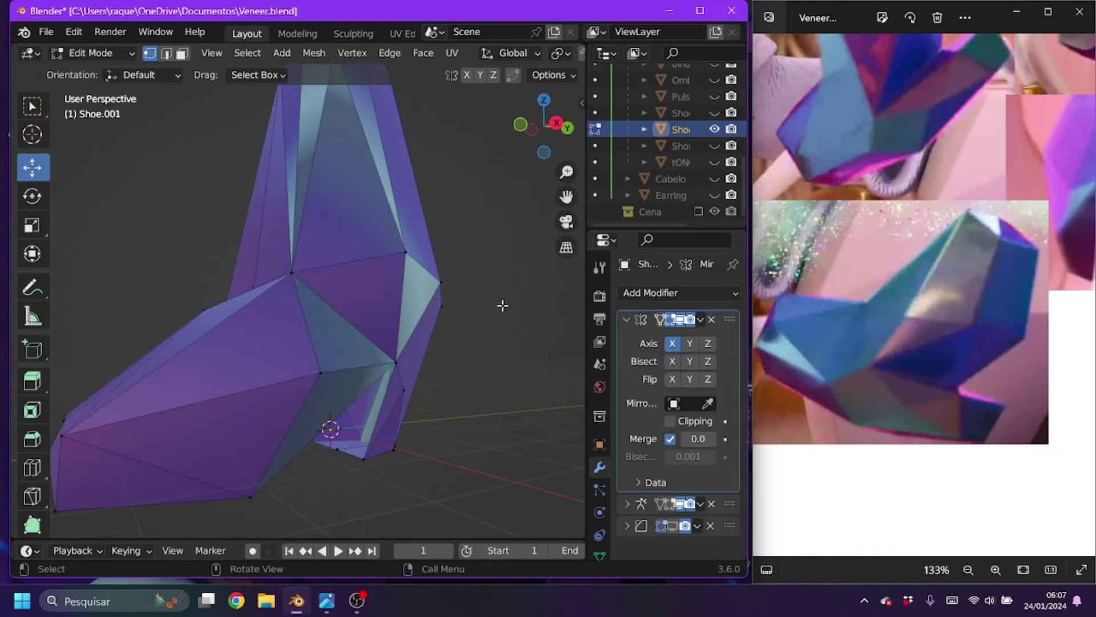
left_click(395, 362)
middle_click_drag(407, 369, 303, 201)
left_click_drag(320, 200, 343, 205)
mouse_move(343, 206)
middle_mouse_down()
mouse_move(292, 115)
mouse_move(240, 189)
middle_mouse_up()
left_click(32, 495)
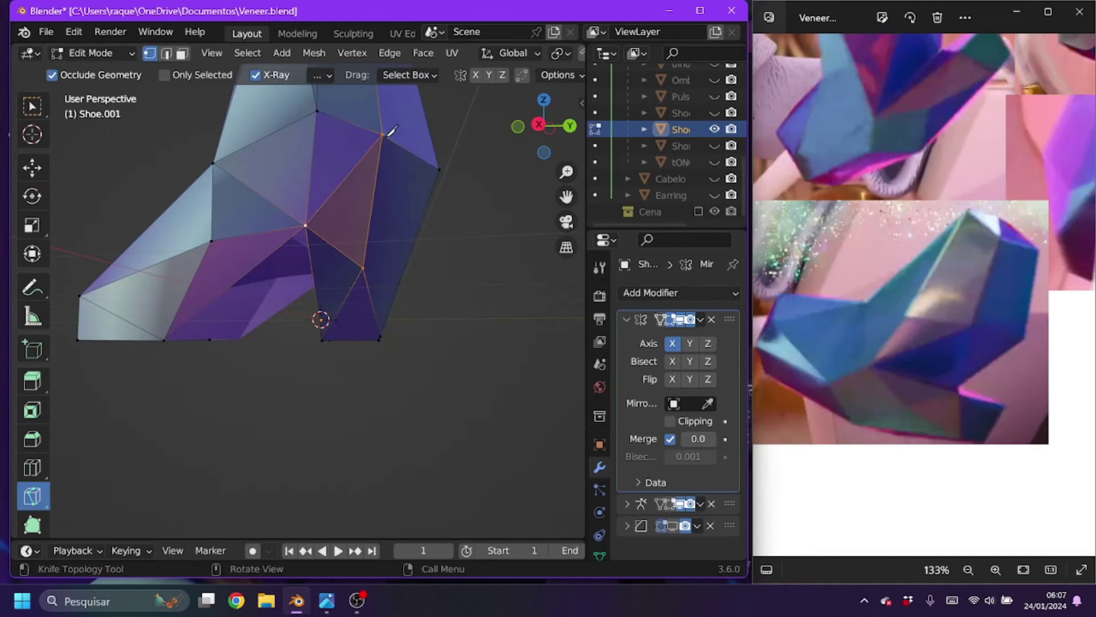
left_click(32, 167)
middle_click_drag(343, 240, 320, 217)
left_click_drag(453, 225, 150, 302)
middle_click_drag(150, 302, 374, 184)
- Extrude the toe forward along X and raise its tip vertex 0.16445 m in Z
key("e")
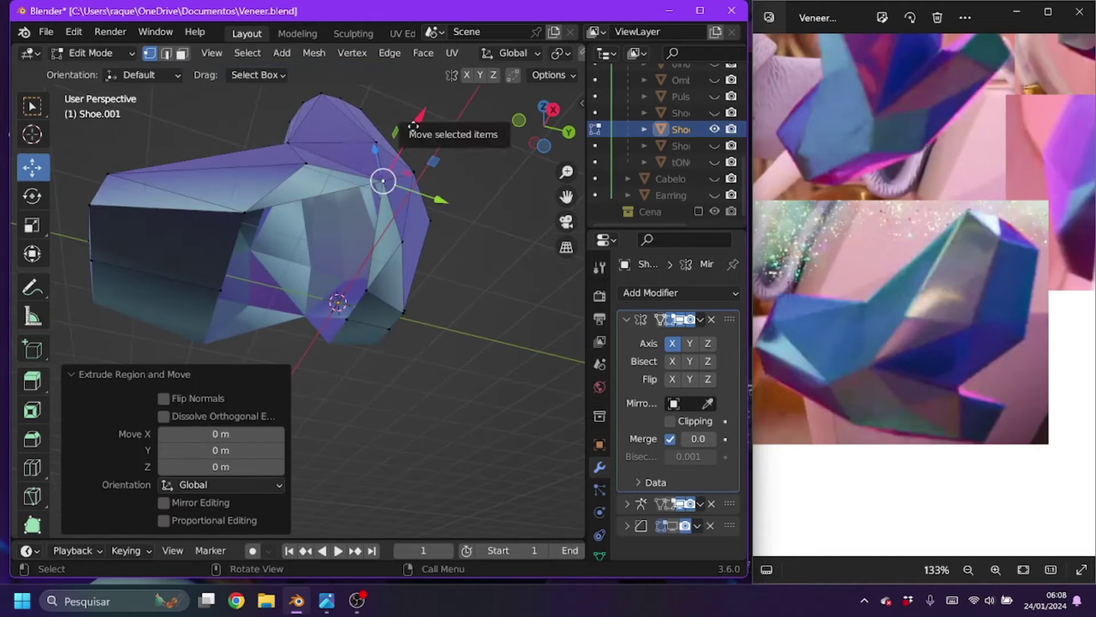
left_click_drag(411, 137, 365, 218)
scroll(365, 218, "up", 5)
scroll(505, 278, "down", 5)
middle_click_drag(505, 279, 345, 367)
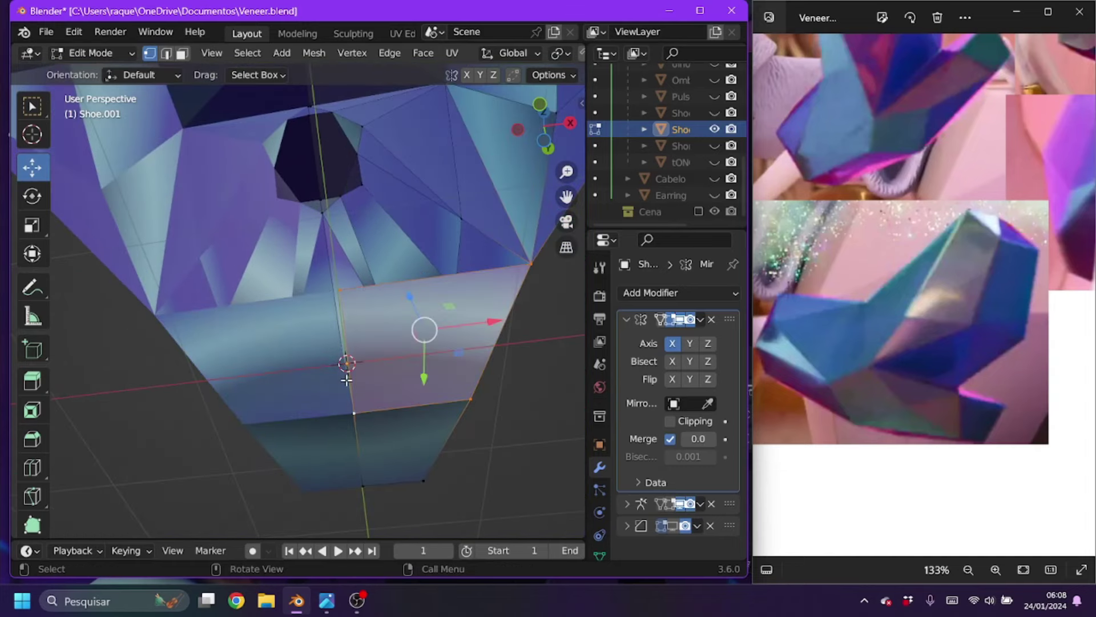
left_click_drag(345, 367, 384, 440)
mouse_move(384, 440)
middle_mouse_down()
mouse_move(302, 190)
mouse_move(133, 88)
middle_mouse_up()
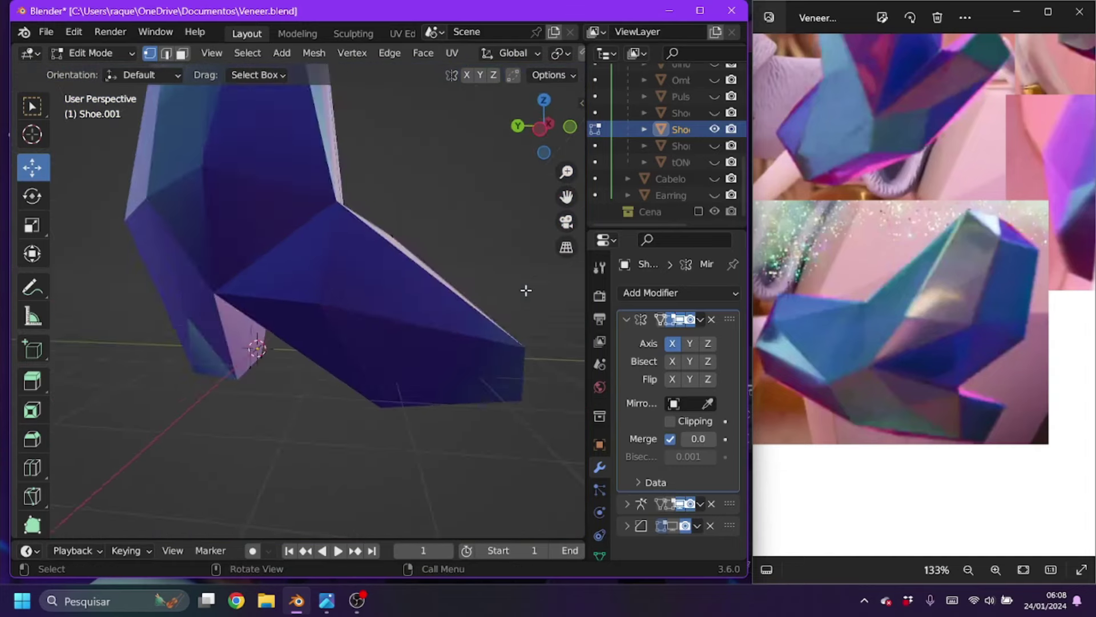
left_click(483, 243)
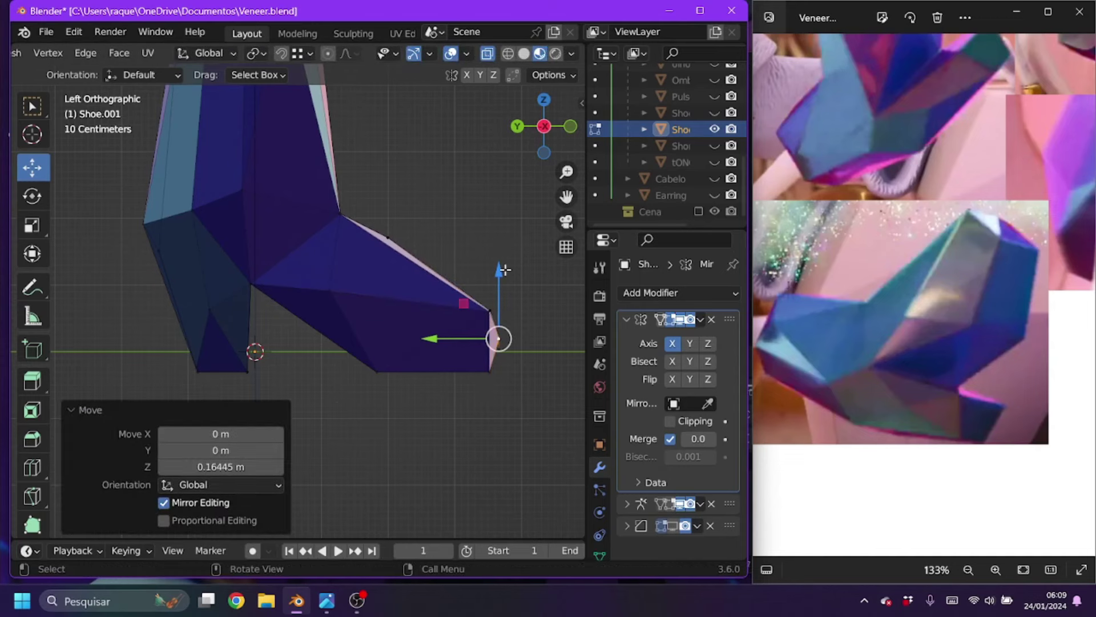
left_click(375, 372)
middle_click_drag(345, 260, 399, 299, "shift")
- Compare the shoe against the reference images, including the earring detail
left_click(1083, 294)
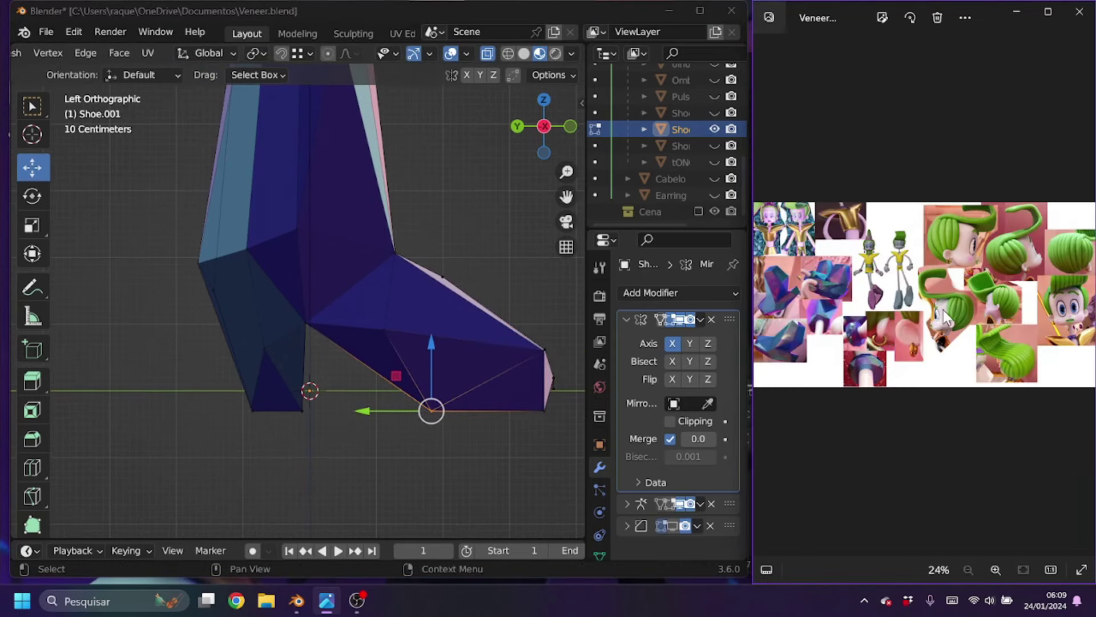
scroll(971, 286, "up", 5)
mouse_move(970, 285)
left_mouse_down()
mouse_move(1005, 217)
mouse_move(844, 215)
left_mouse_up()
scroll(1016, 208, "up", 2)
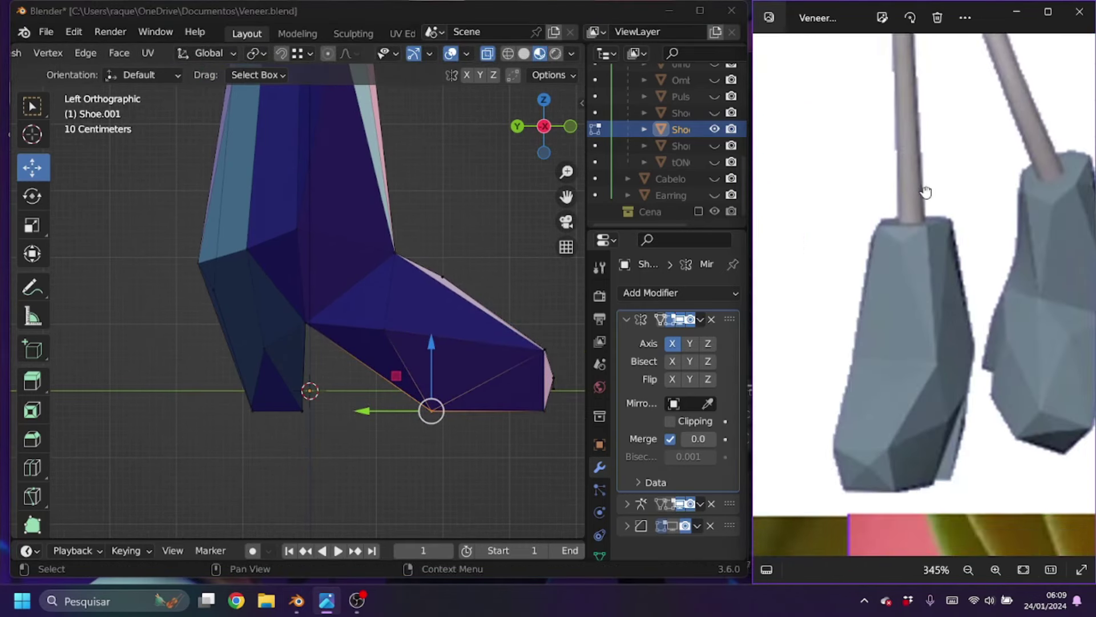
scroll(930, 250, "down", 1)
scroll(927, 326, "down", 3)
scroll(927, 326, "up", 3)
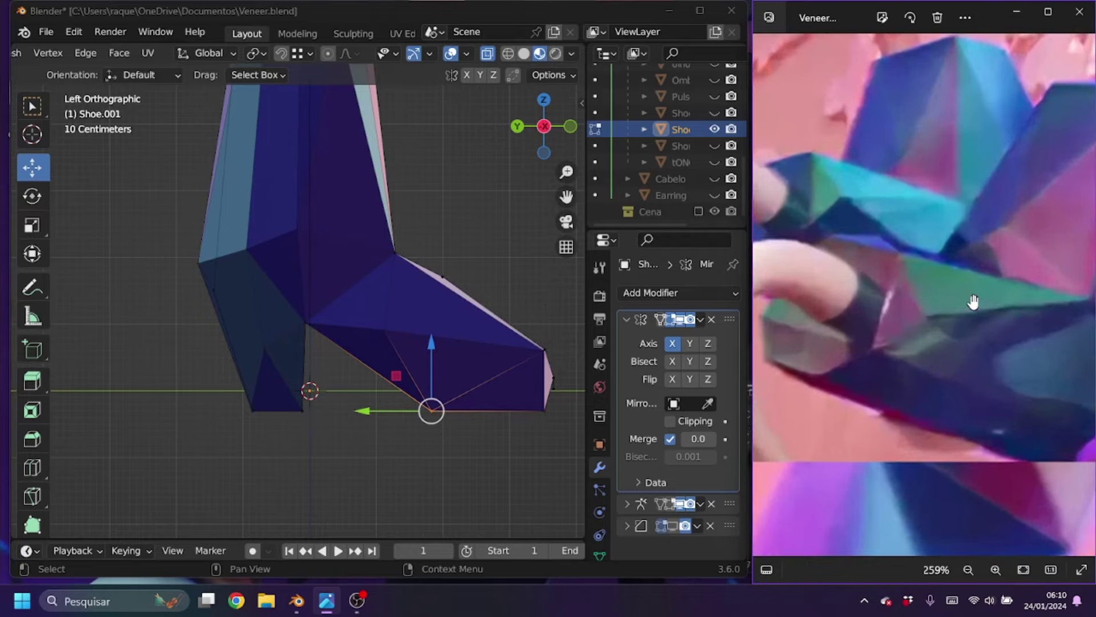
scroll(971, 301, "up", 1)
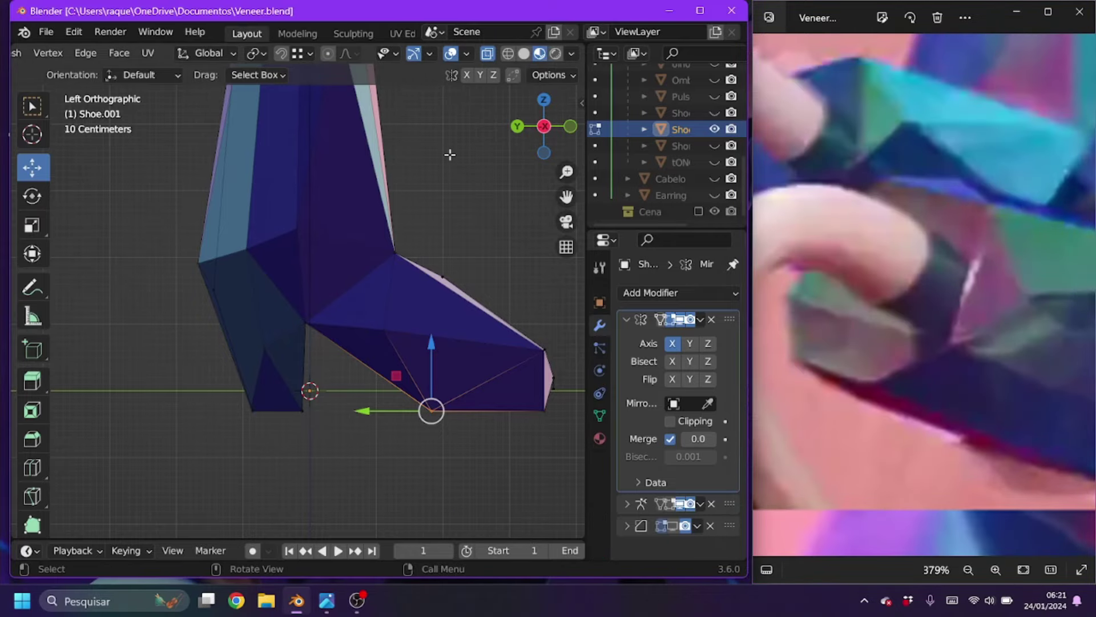
mouse_move(450, 154)
middle_mouse_down()
mouse_move(485, 257)
mouse_move(514, 228)
middle_mouse_up()
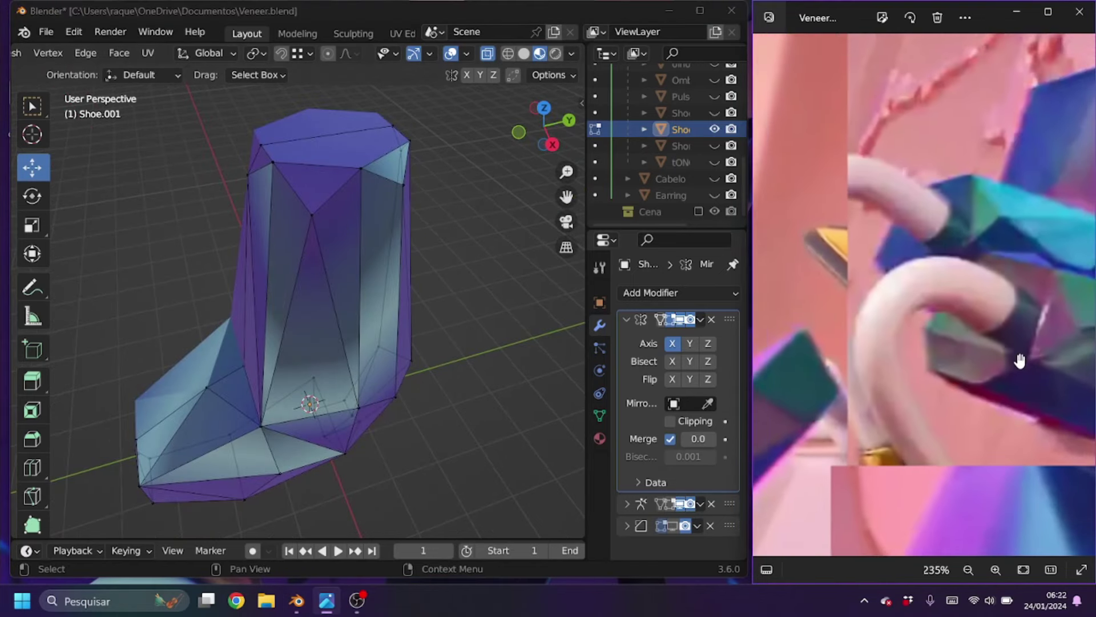
scroll(975, 313, "down", 2)
scroll(975, 312, "down", 2)
- Move several shoe vertices along Y to reshape the low-poly shoe
left_click_drag(365, 257, 351, 225)
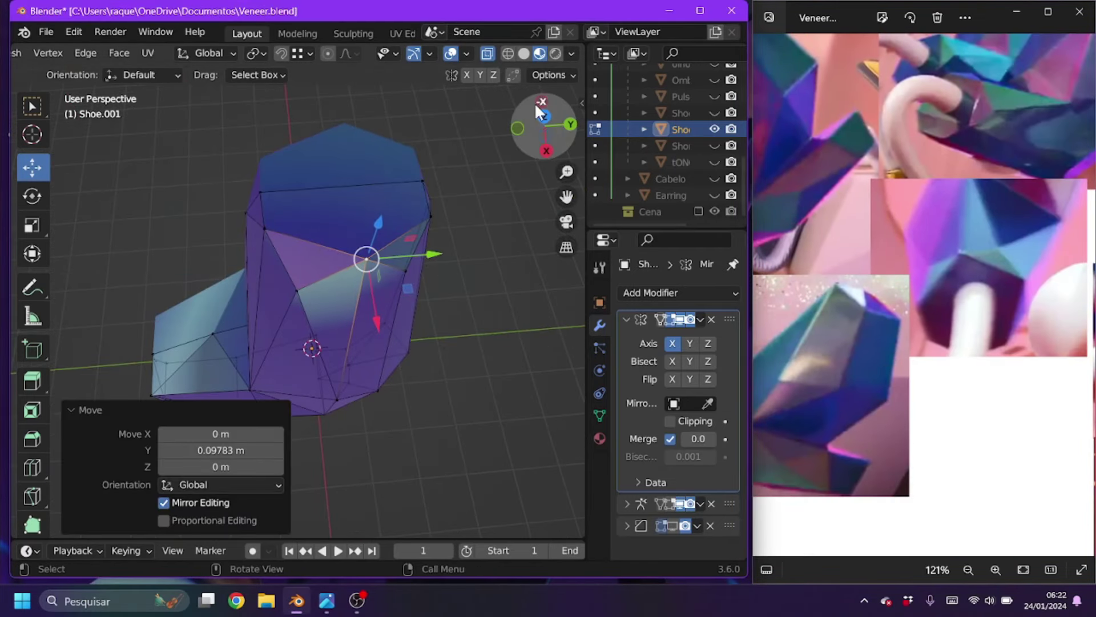
key("KP_7")
left_click_drag(323, 138, 331, 138)
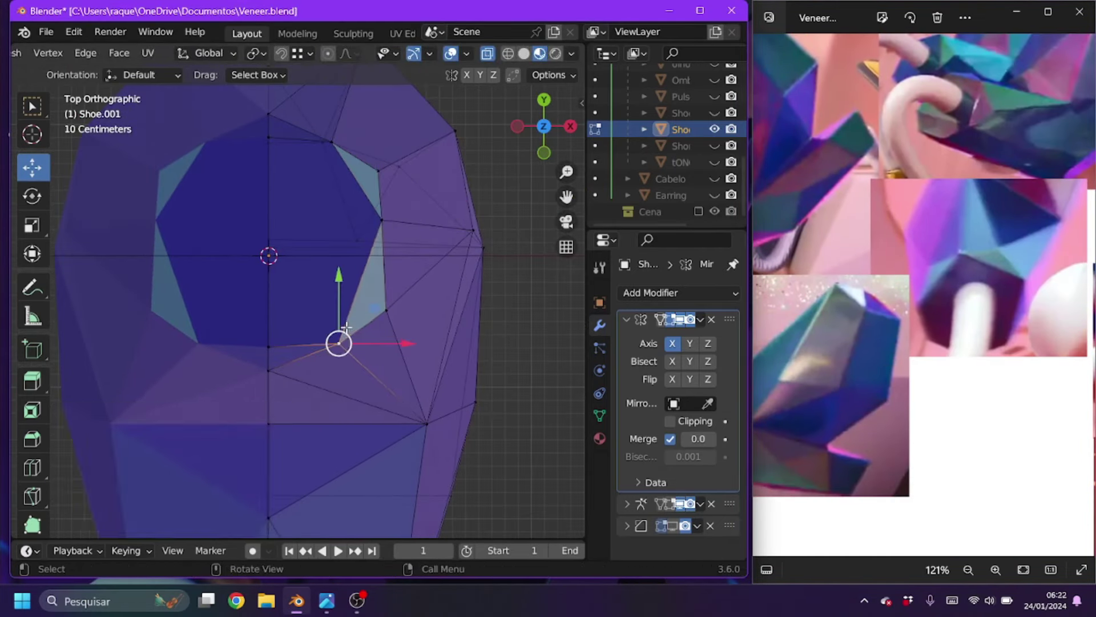
middle_click_drag(345, 328, 414, 318)
left_click_drag(932, 248, 1045, 248)
middle_click_drag(399, 342, 443, 354)
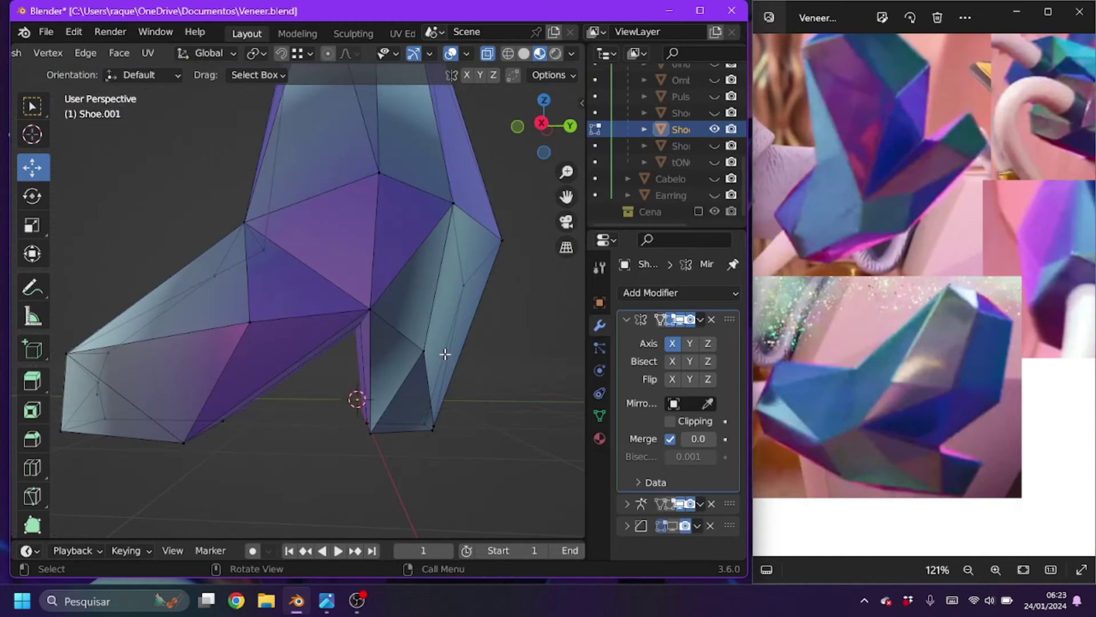
left_click_drag(337, 318, 312, 312)
middle_click_drag(312, 311, 312, 313)
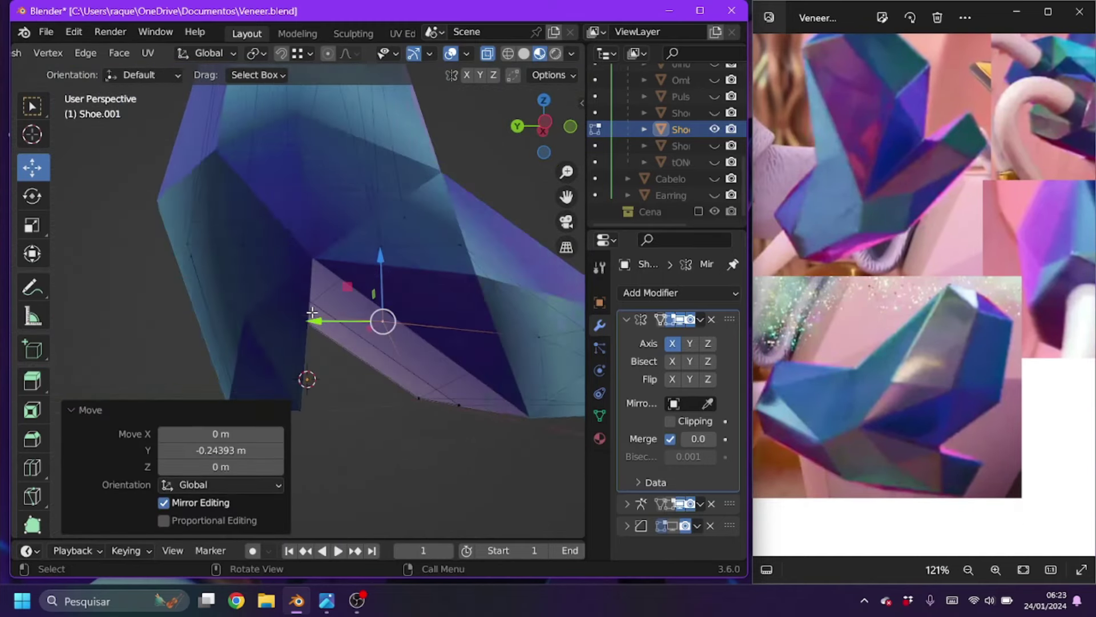
middle_click_drag(366, 270, 356, 268)
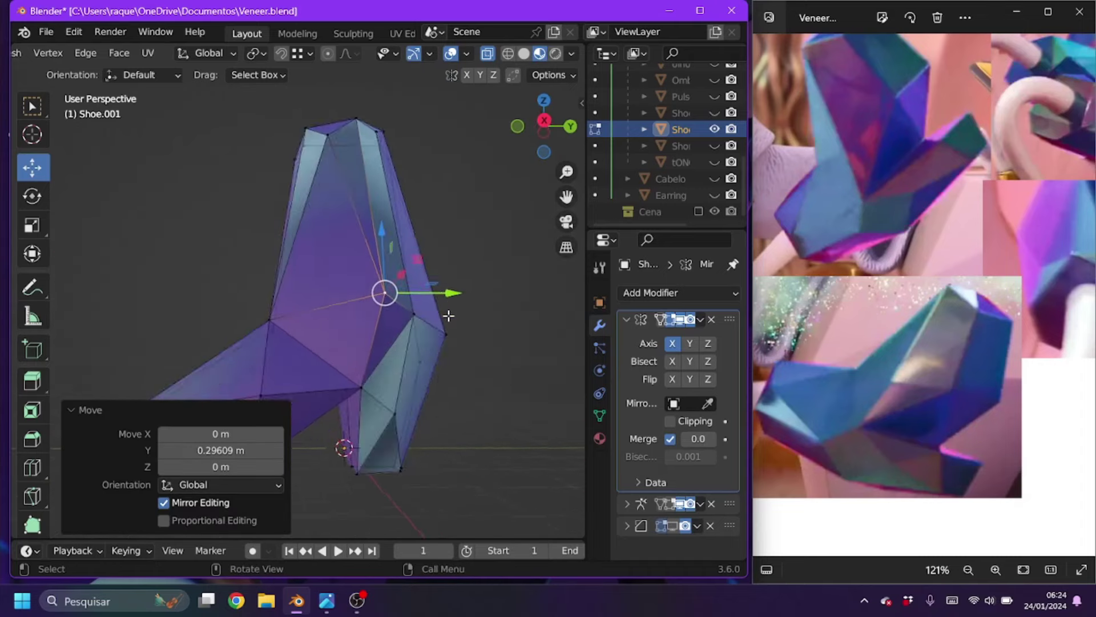
middle_click_drag(391, 173, 430, 180)
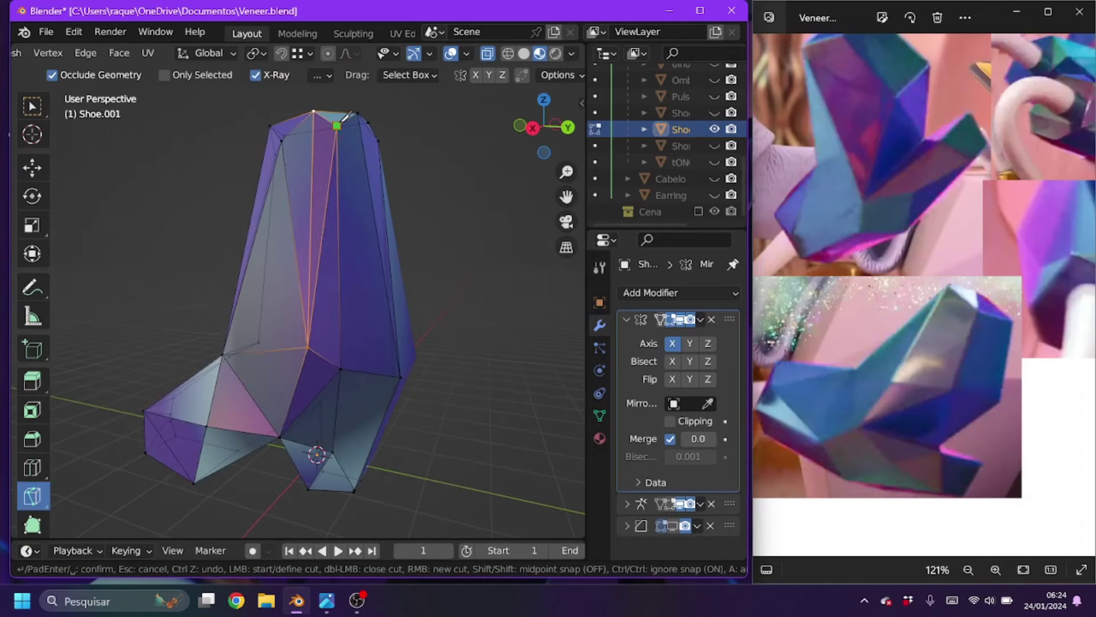
- Merge the chosen shoe vertices at center and pull the shoe's top along Y
right_click(399, 296)
left_click(462, 392)
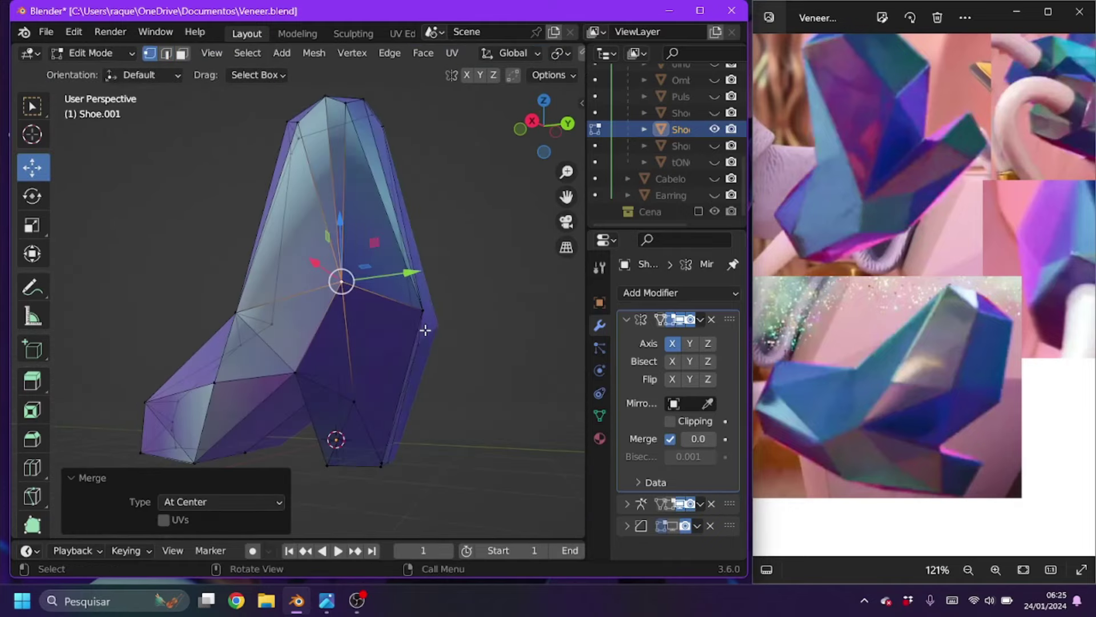
left_click(32, 496)
middle_click_drag(428, 165, 343, 257)
left_click(31, 167)
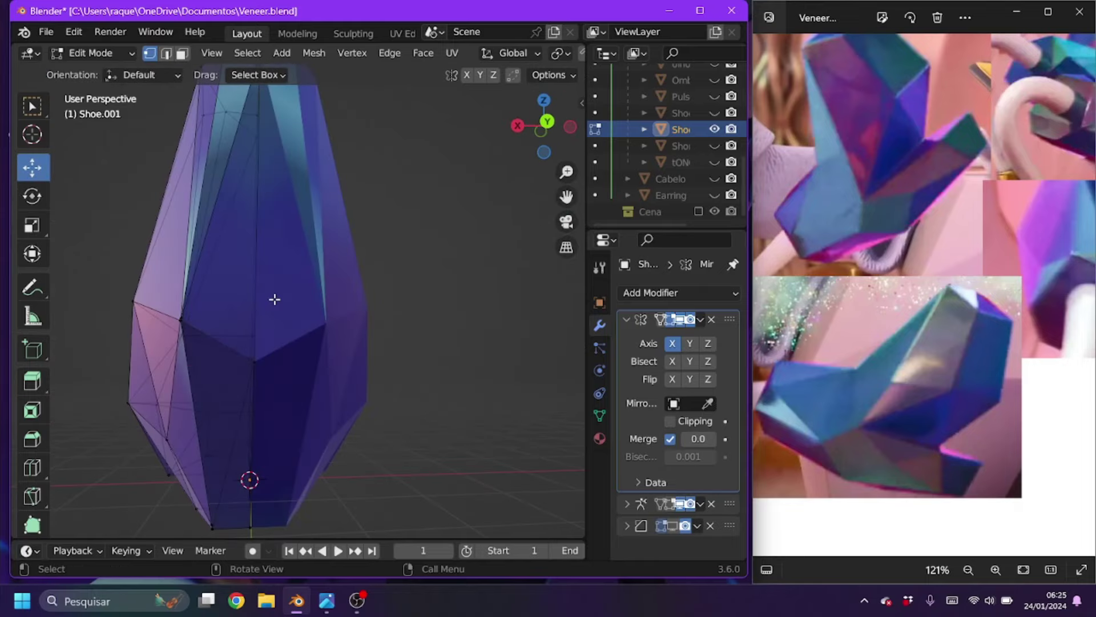
left_click_drag(274, 299, 272, 143)
- Flatten the shoe's middle seam vertices to zero X width with S X 0
middle_click_drag(368, 220, 477, 348)
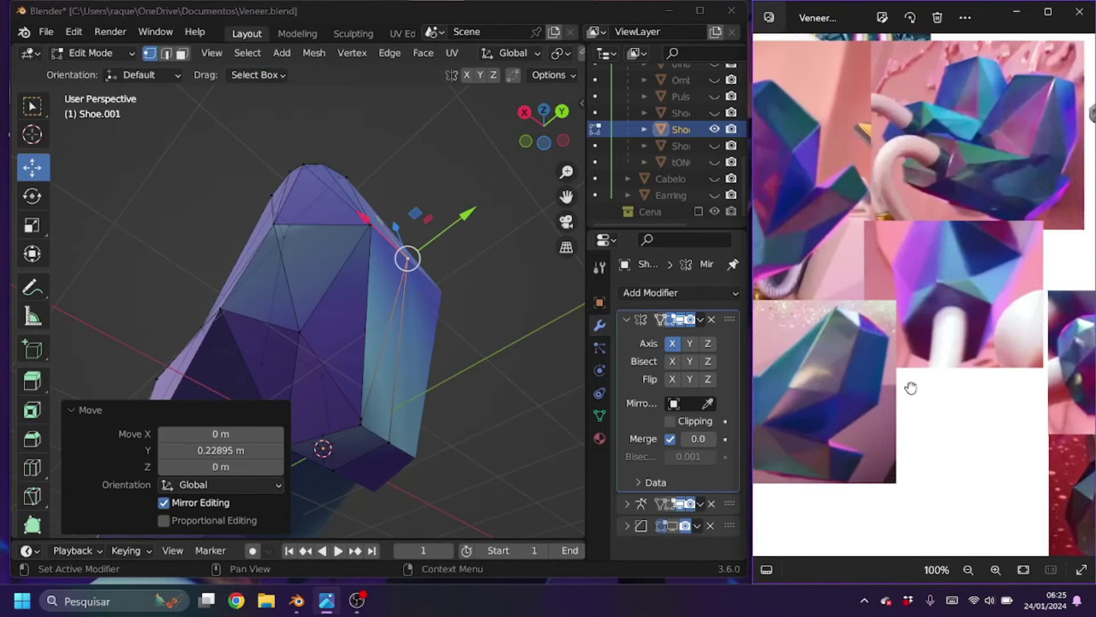
left_click(477, 348)
scroll(477, 349, "up", 3)
left_click(318, 225)
key("KP_7")
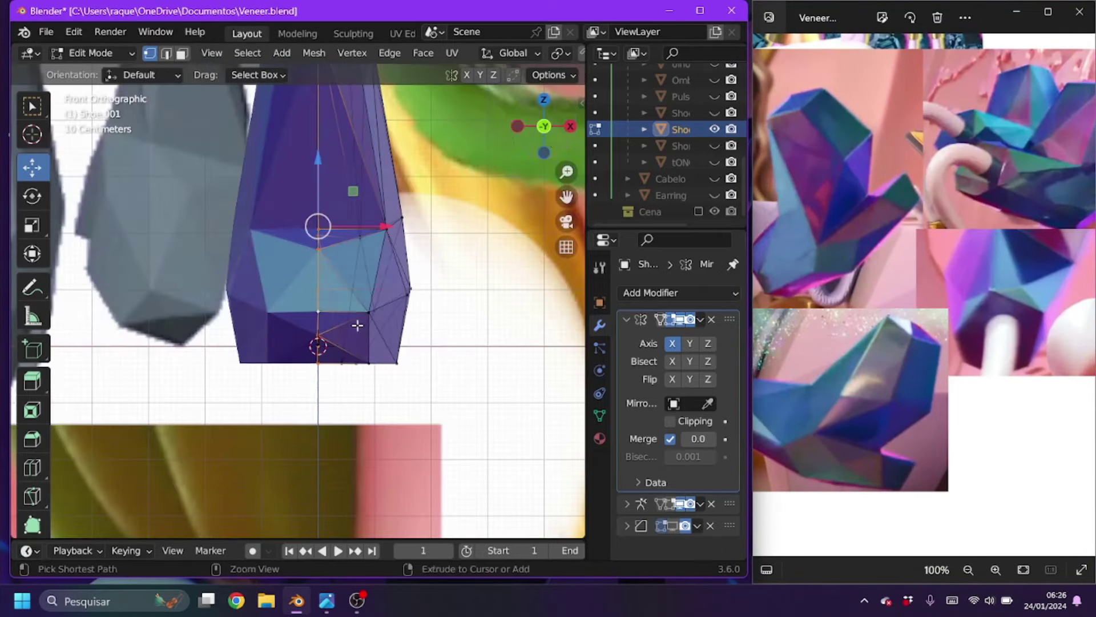
middle_click_drag(318, 225, 308, 348, "ctrl")
key("s")
key("x")
key("0")
key("Return")
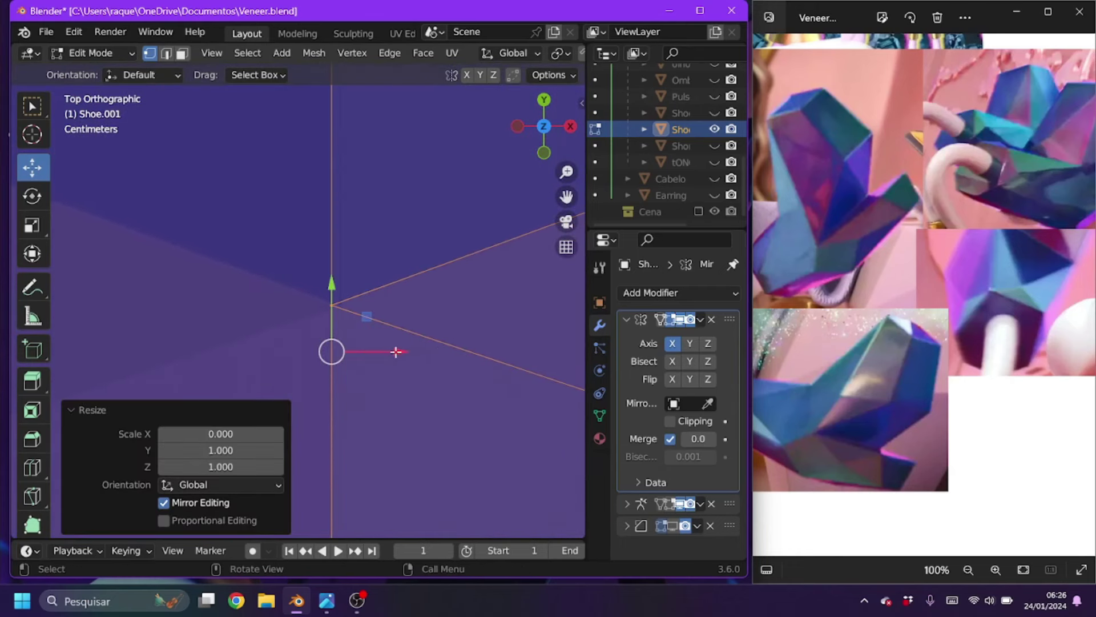
- In wireframe view, place the seam vertex onto the centre line, then return to solid shading
left_click(380, 342)
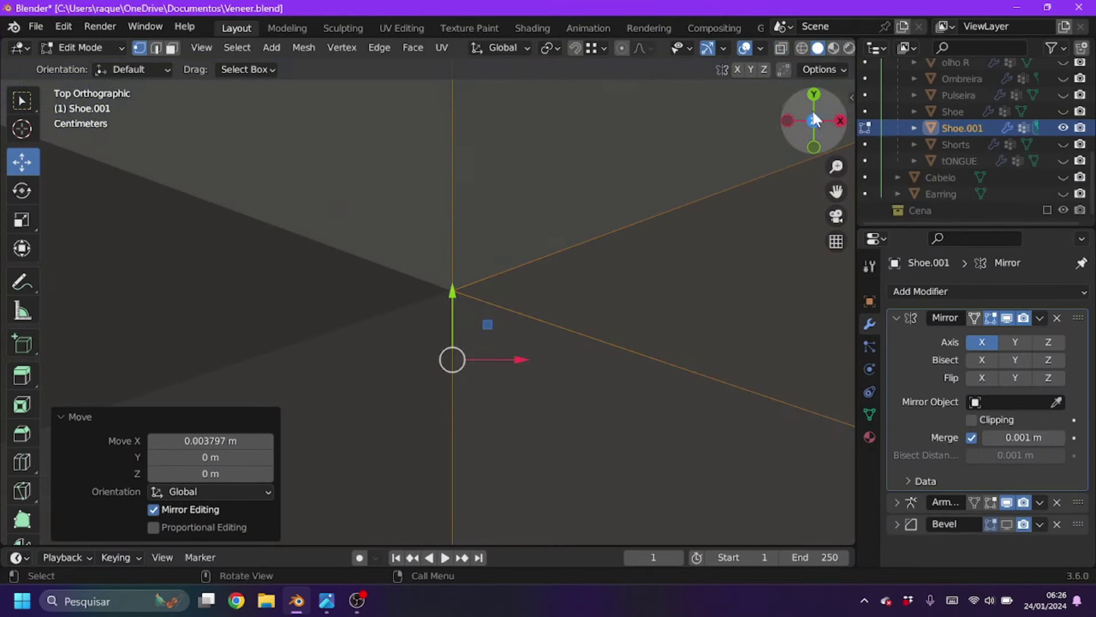
left_click(812, 124)
scroll(374, 262, "up", 3)
scroll(375, 261, "up", 2)
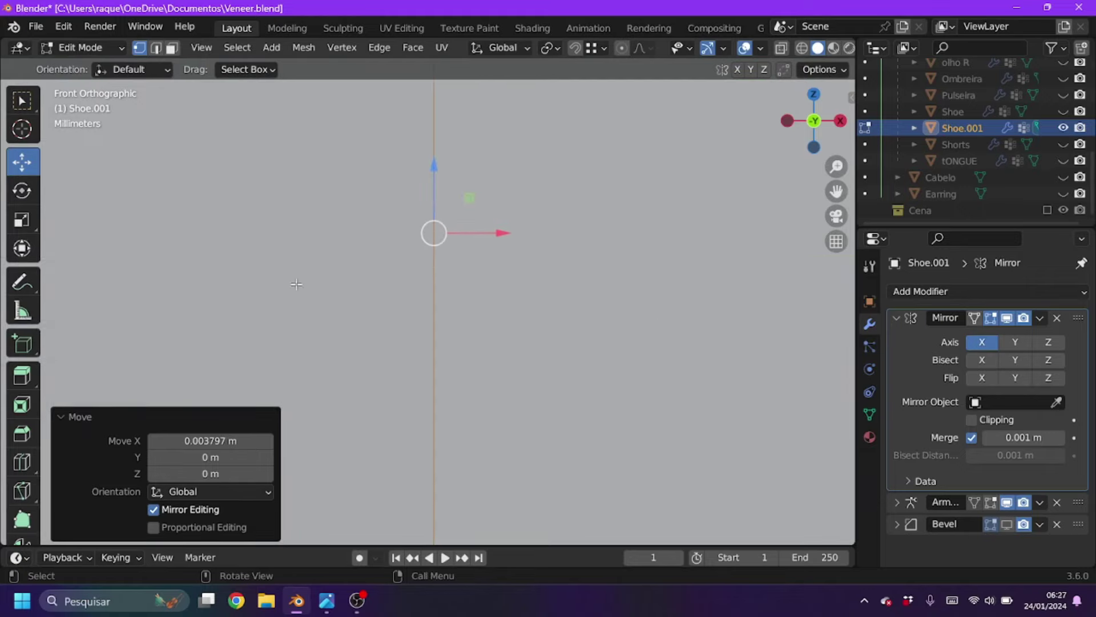
left_click(801, 48)
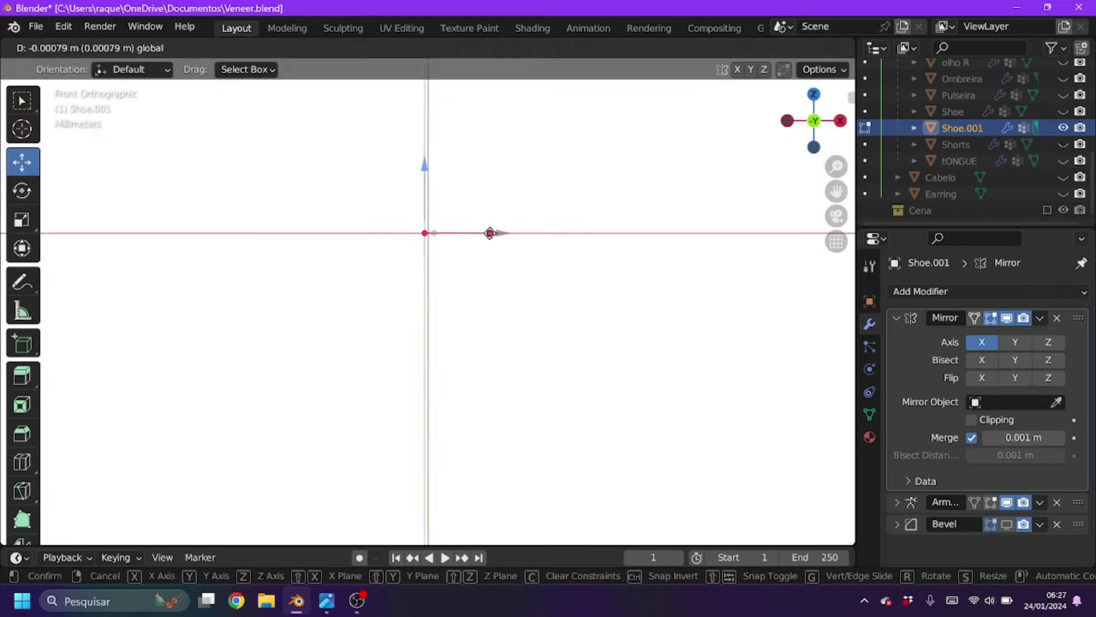
left_click(490, 232)
left_click(818, 48)
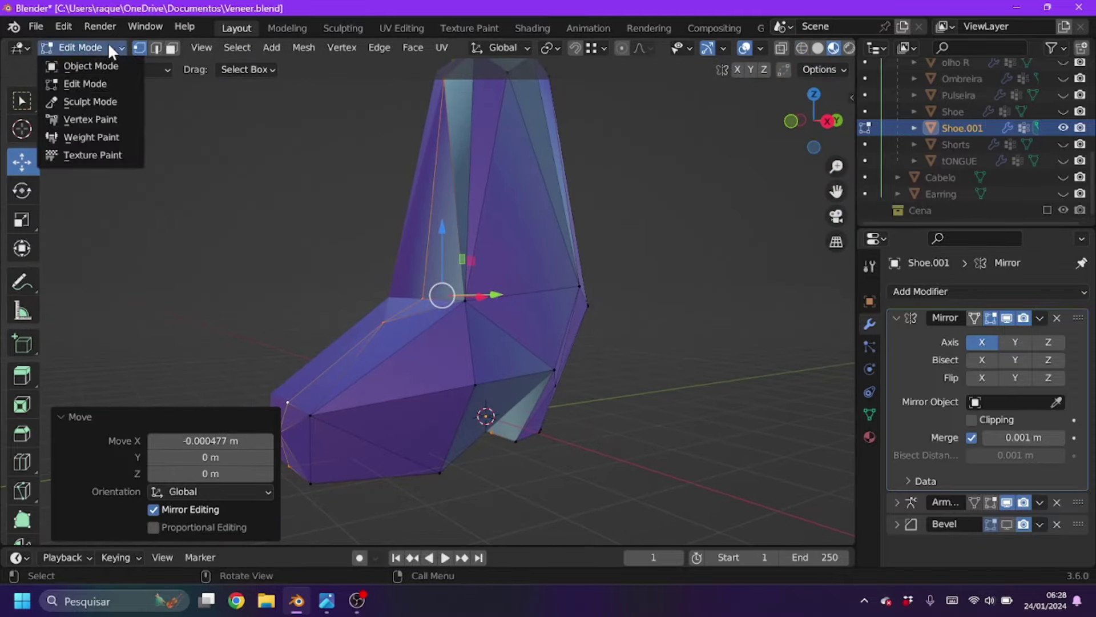
left_click(109, 66)
- Apply the shoe's Mirror modifier and reposition a vertex back in Edit Mode
left_click(1040, 318)
left_click(894, 340)
key("Tab")
scroll(381, 410, "up", 3)
key("g")
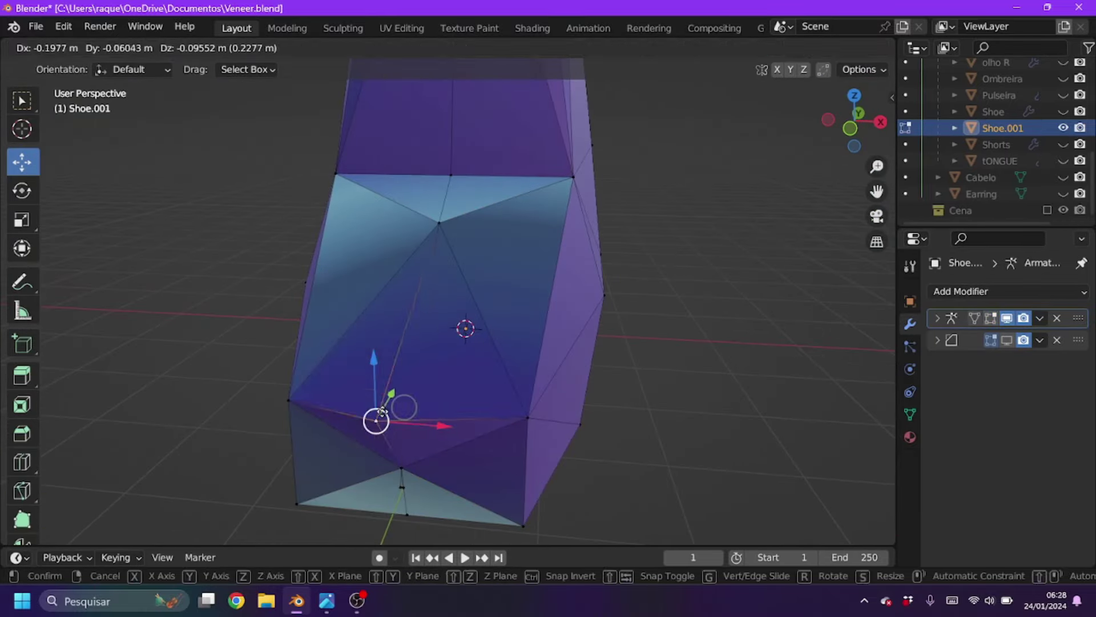
right_click(318, 338)
key("Escape")
left_click_drag(350, 372, 261, 206)
scroll(452, 221, "down", 5)
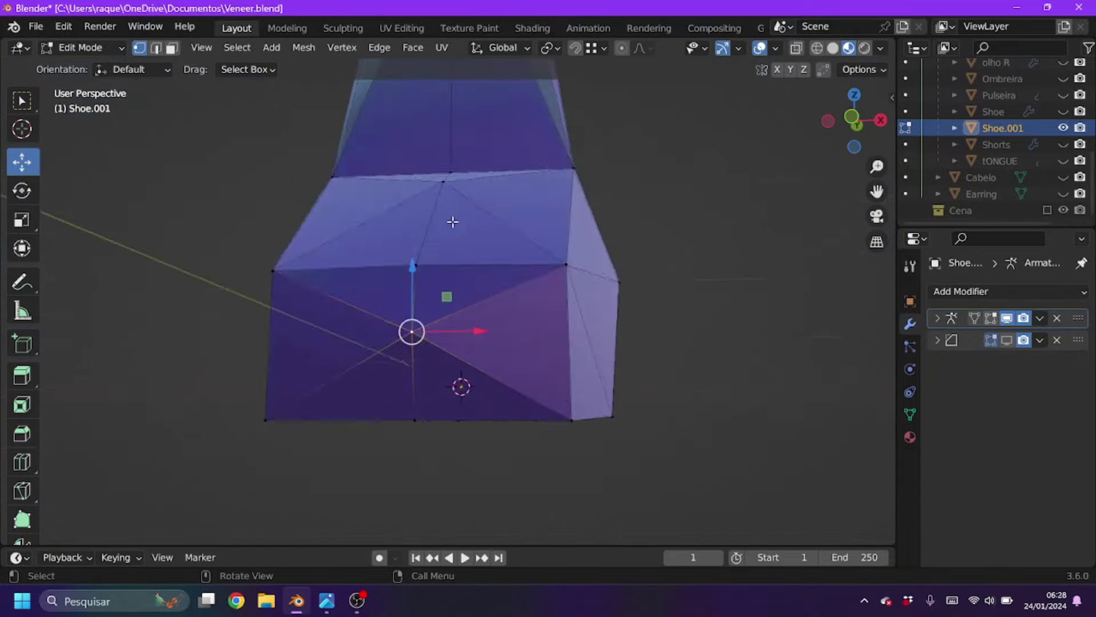
- In edge select mode, dissolve the shoe's first extra edges
key("2")
middle_click_drag(453, 221, 427, 187)
right_click(427, 187)
middle_click_drag(374, 401, 476, 419)
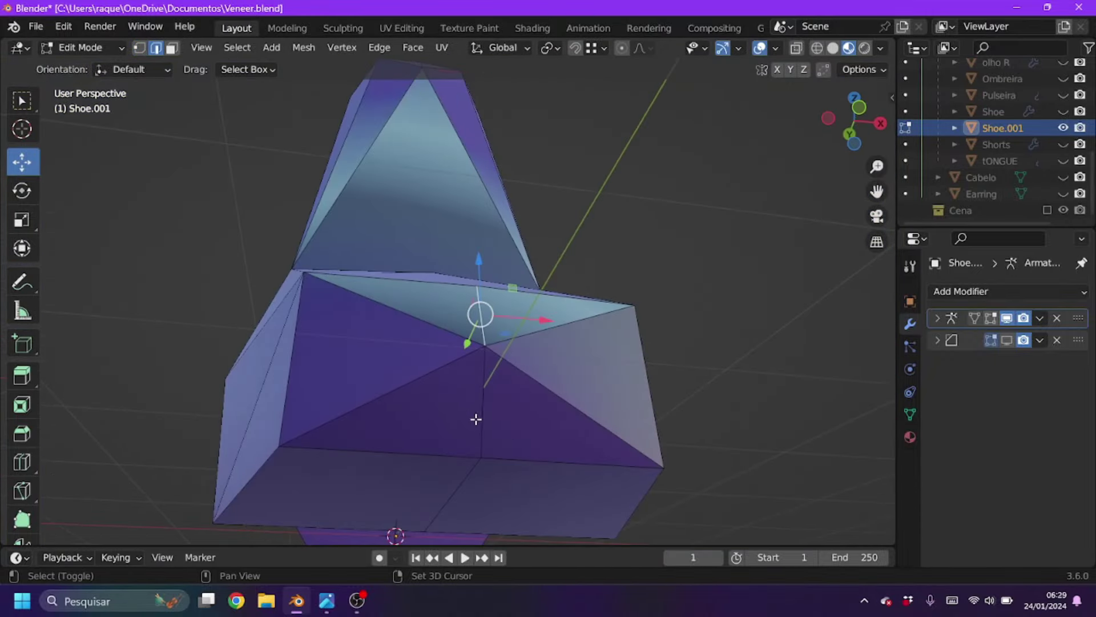
right_click(467, 506)
middle_click_drag(467, 509, 403, 380)
right_click(519, 485)
left_click(523, 534)
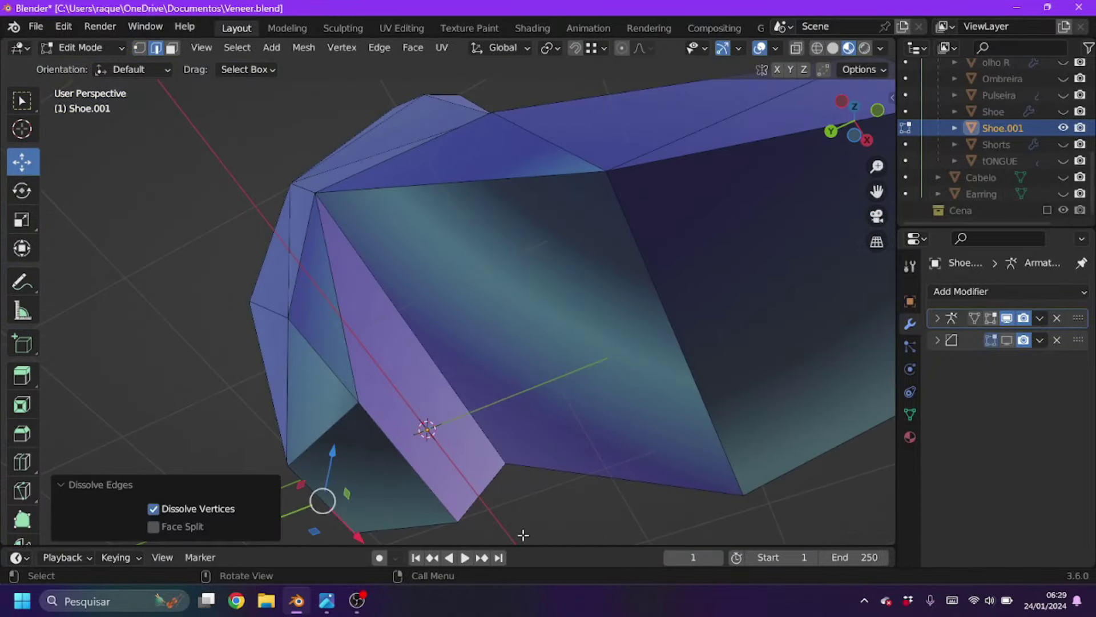
- Dissolve further unneeded shoe edges and save the Veneer file
middle_click_drag(523, 535, 566, 260)
right_click(551, 255)
left_click(523, 508)
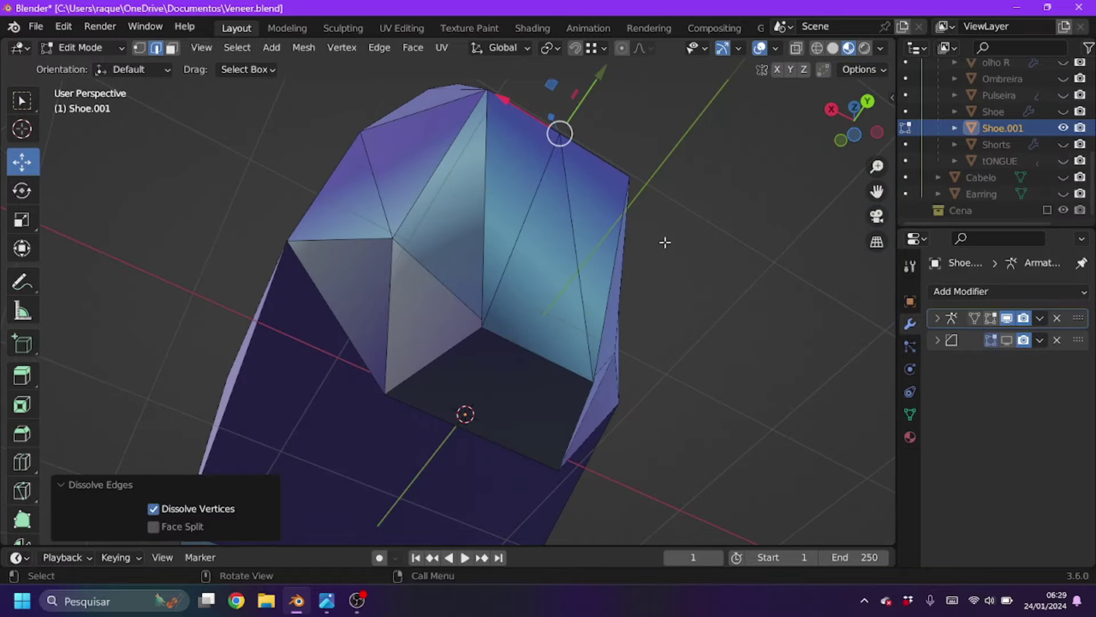
mouse_move(559, 130)
middle_mouse_down()
mouse_move(644, 262)
mouse_move(477, 500)
middle_mouse_up()
right_click(476, 500)
left_click(477, 500)
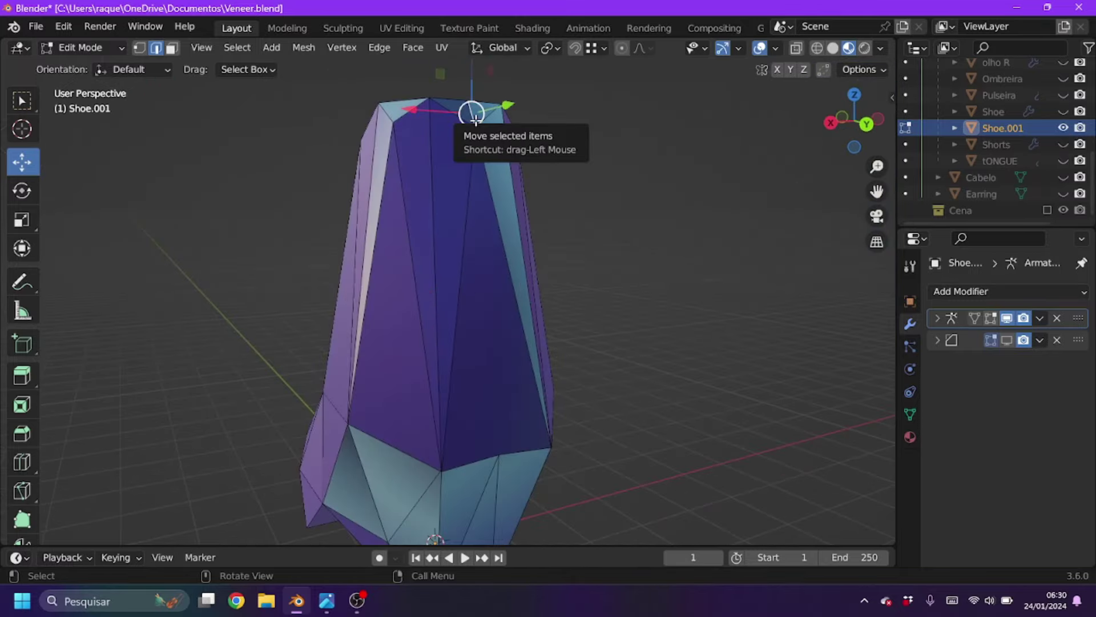
right_click(475, 120)
left_click(476, 120)
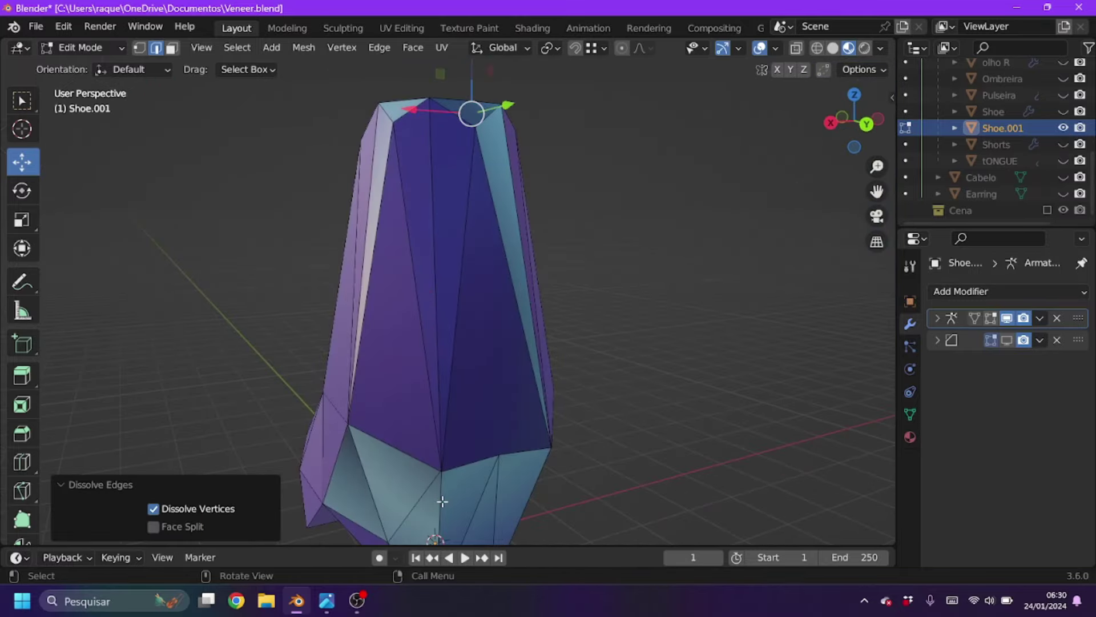
mouse_move(475, 120)
middle_mouse_down()
mouse_move(600, 162)
mouse_move(459, 170)
middle_mouse_up()
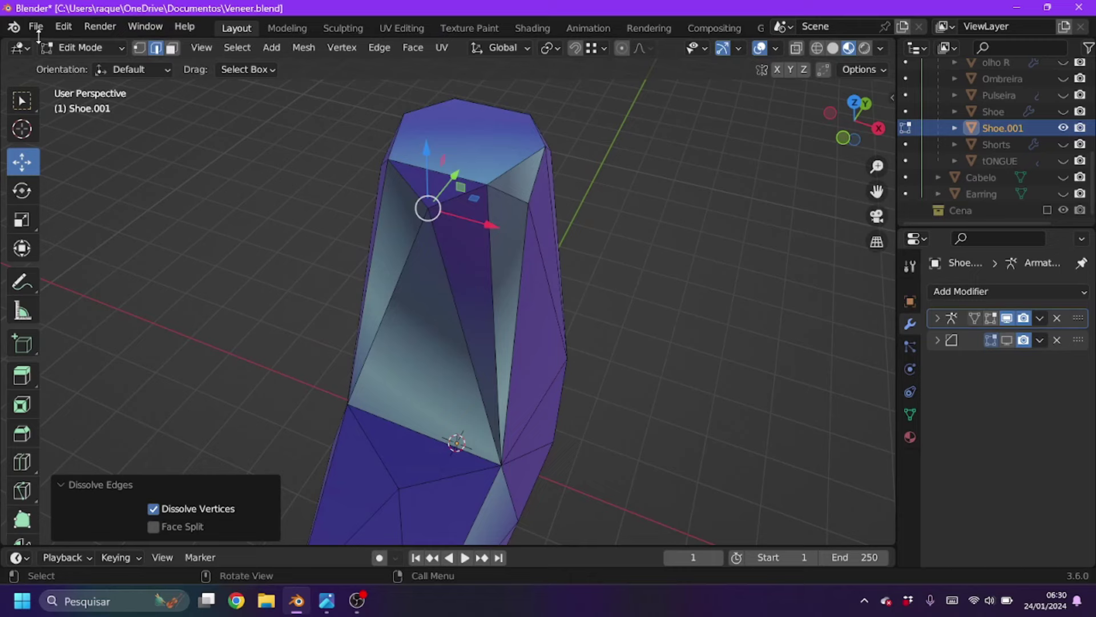
left_click(36, 26)
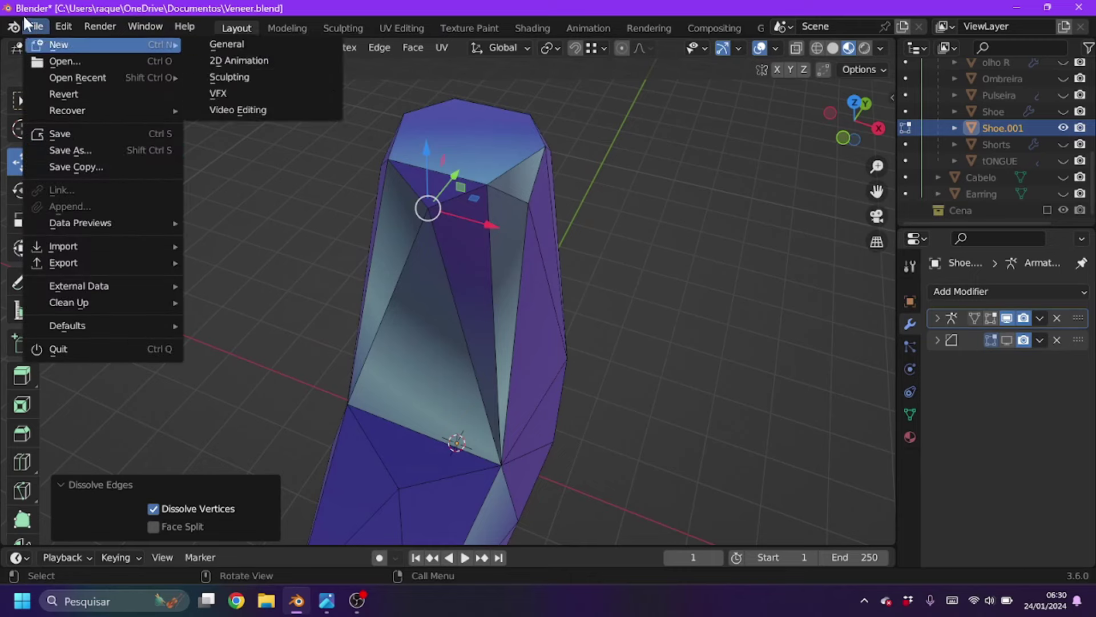
- Leave the knife tool and dissolve another extra shoe edge with X
middle_click_drag(434, 297, 673, 334)
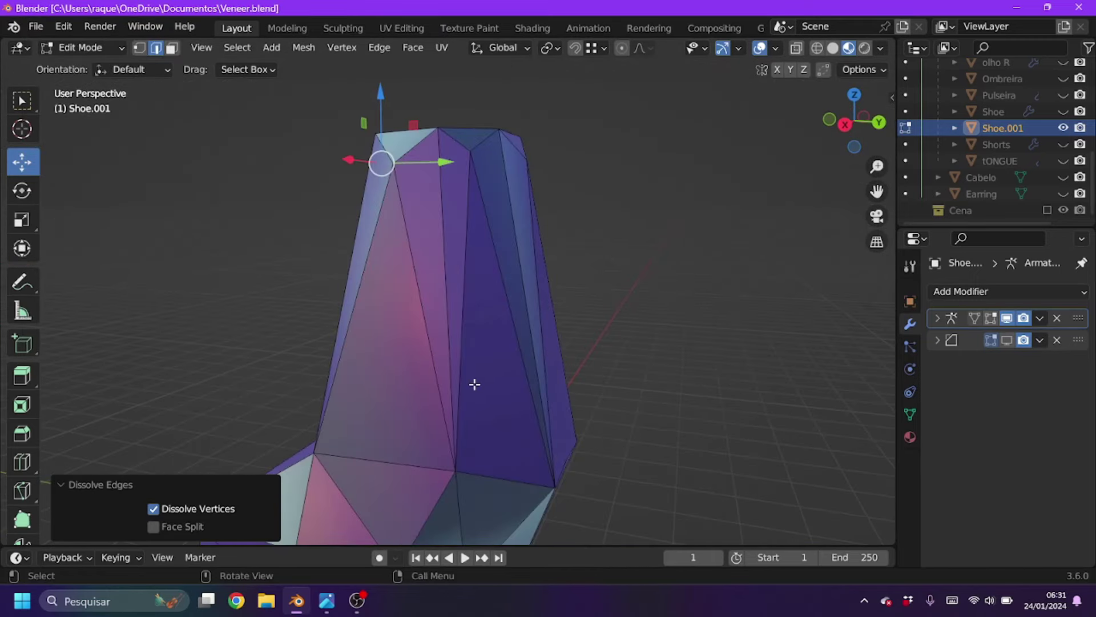
middle_click_drag(475, 384, 679, 448)
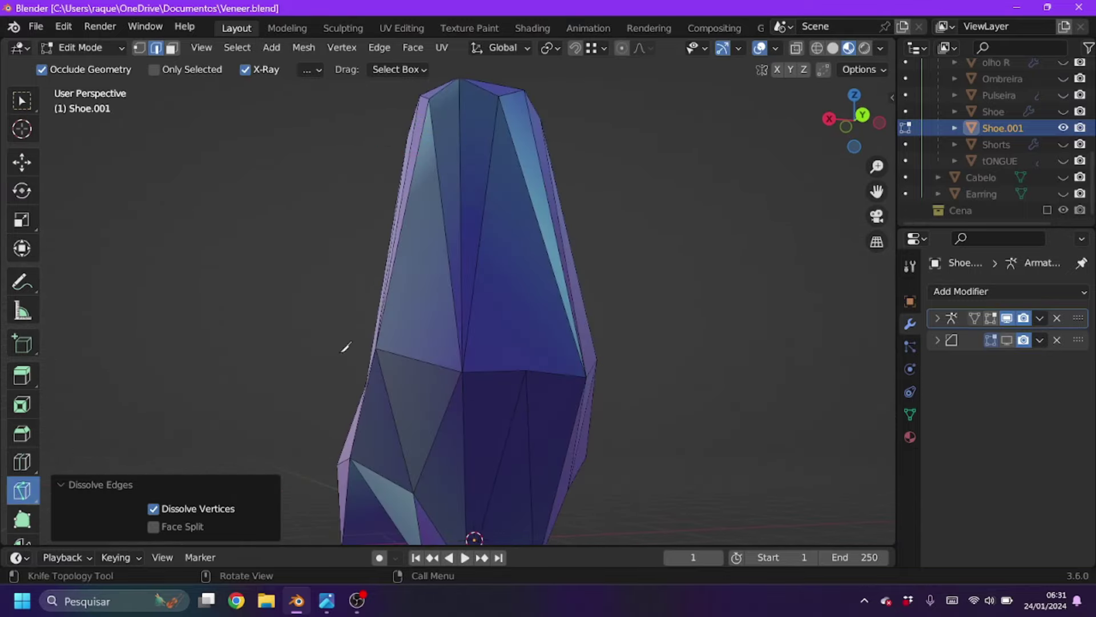
left_click(22, 162)
middle_click_drag(676, 291, 447, 313)
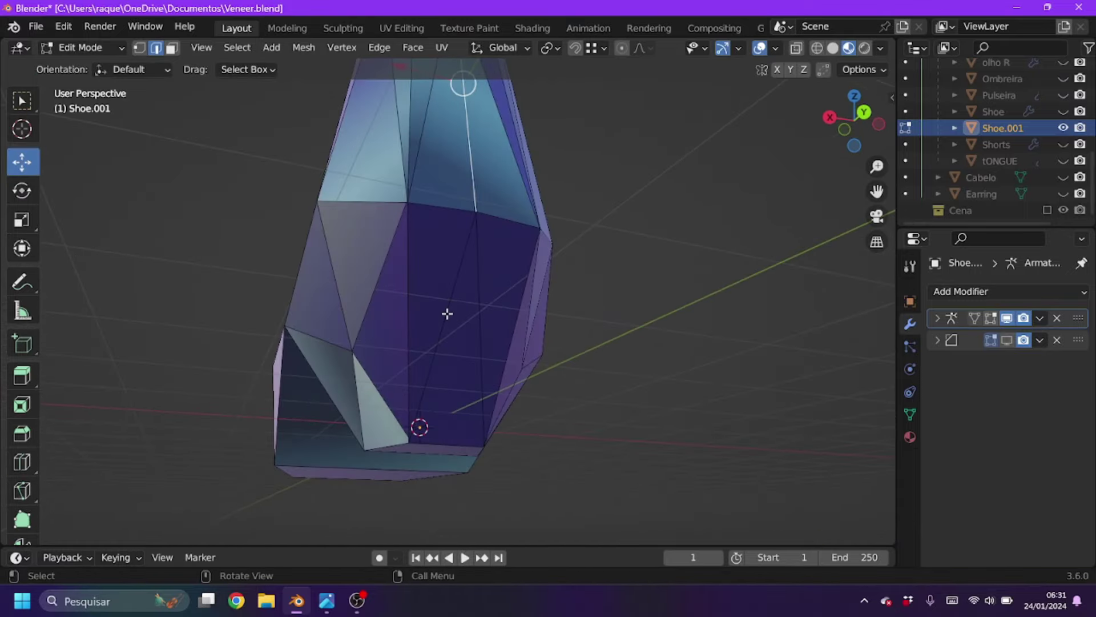
key("x")
left_click(448, 312)
mouse_move(408, 200)
middle_mouse_down()
mouse_move(479, 427)
mouse_move(514, 399)
middle_mouse_up()
left_click(83, 47)
- Return to Object Mode and unhide all of Veneer's hidden parts with Alt+H
left_click(91, 66)
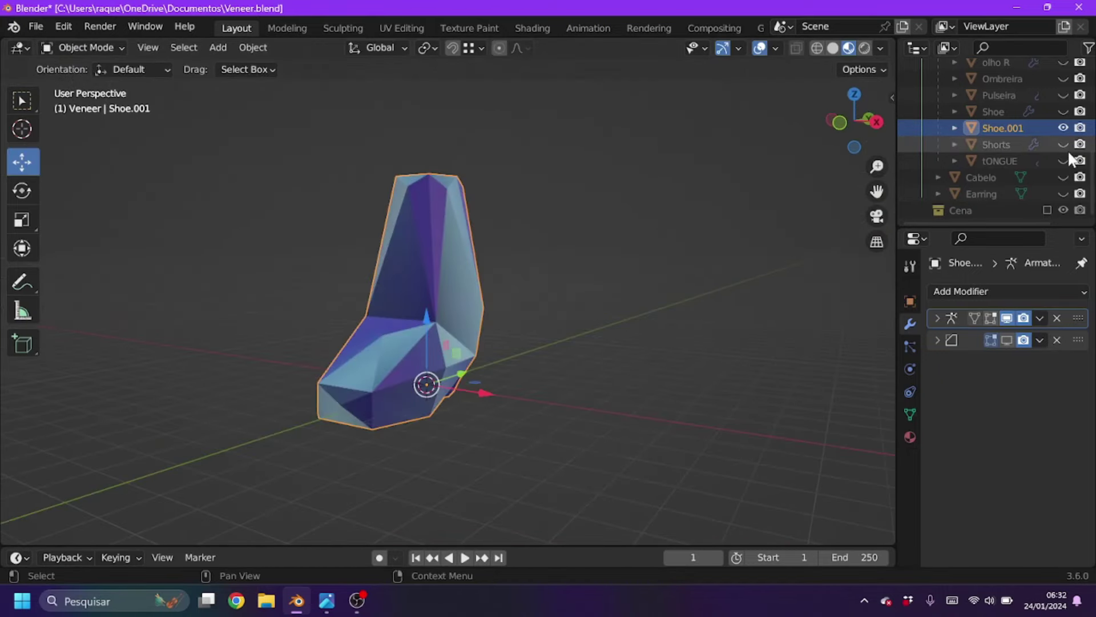
scroll(1069, 157, "up", 5)
key("alt+h")
middle_click_drag(513, 171, 447, 157)
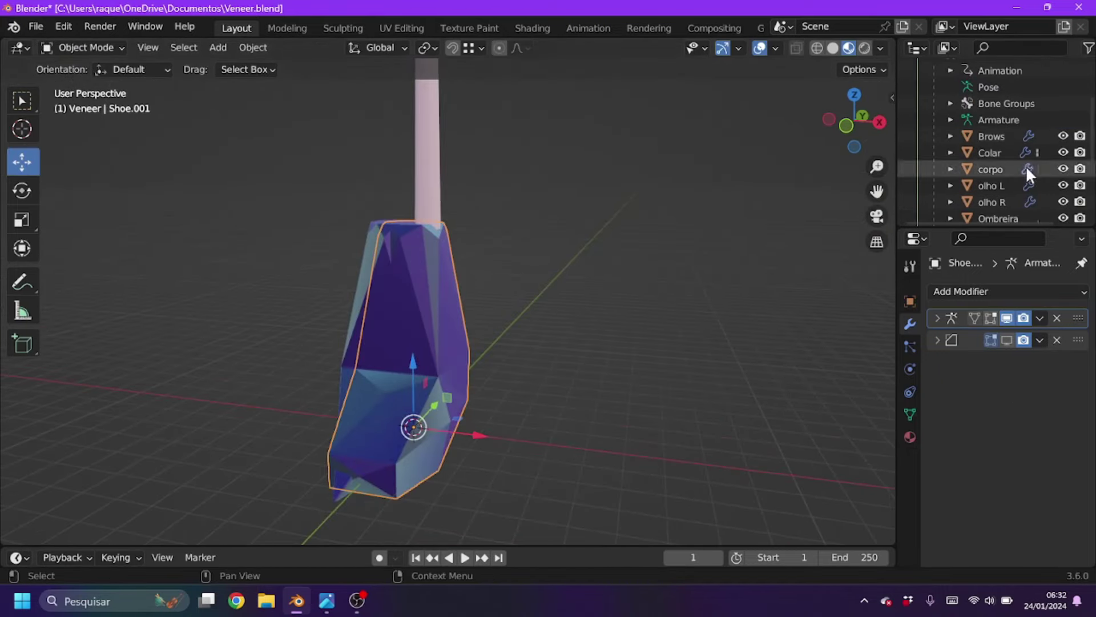
scroll(1026, 166, "down", 5)
right_click(343, 357)
- Move Shoe.001's mesh −0.1283 m along Y to fit under Veneer's leg
left_click(851, 125)
key("Tab")
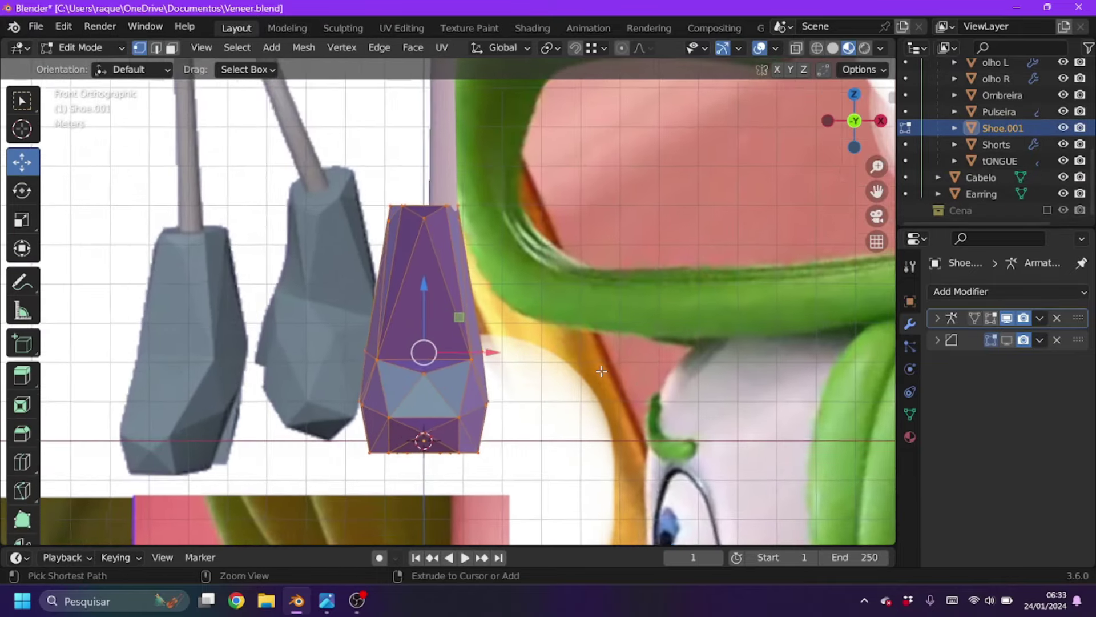
key("g")
key("y")
left_click(445, 359)
key("KP_3")
mouse_move(526, 354)
middle_mouse_down()
mouse_move(703, 210)
mouse_move(410, 249)
middle_mouse_up()
key("Tab")
scroll(409, 249, "down", 5)
left_click(1005, 363)
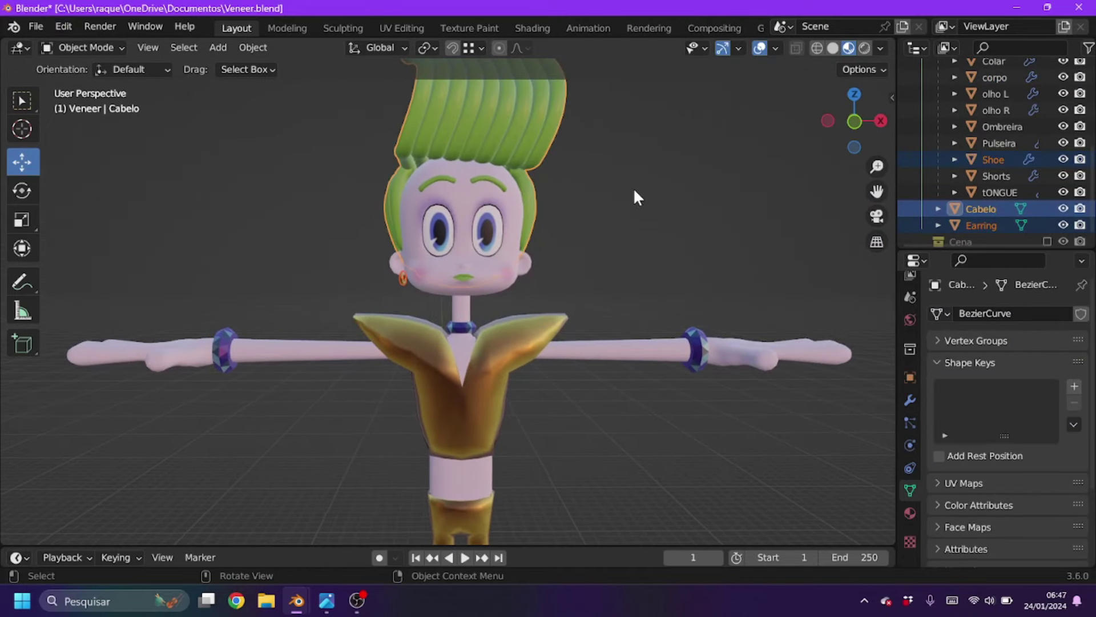
- Parent the hair to the armature with automatic weights and enter Weight Paint to inspect Franja3
right_click(403, 335)
left_click(663, 65)
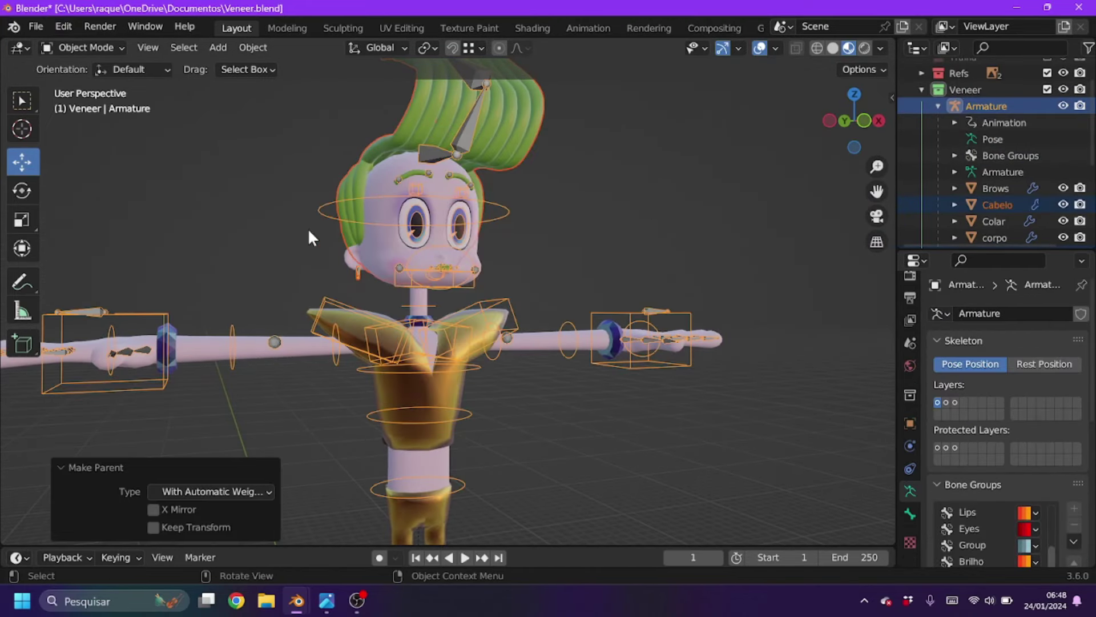
left_click(91, 135)
scroll(1006, 434, "up", 10)
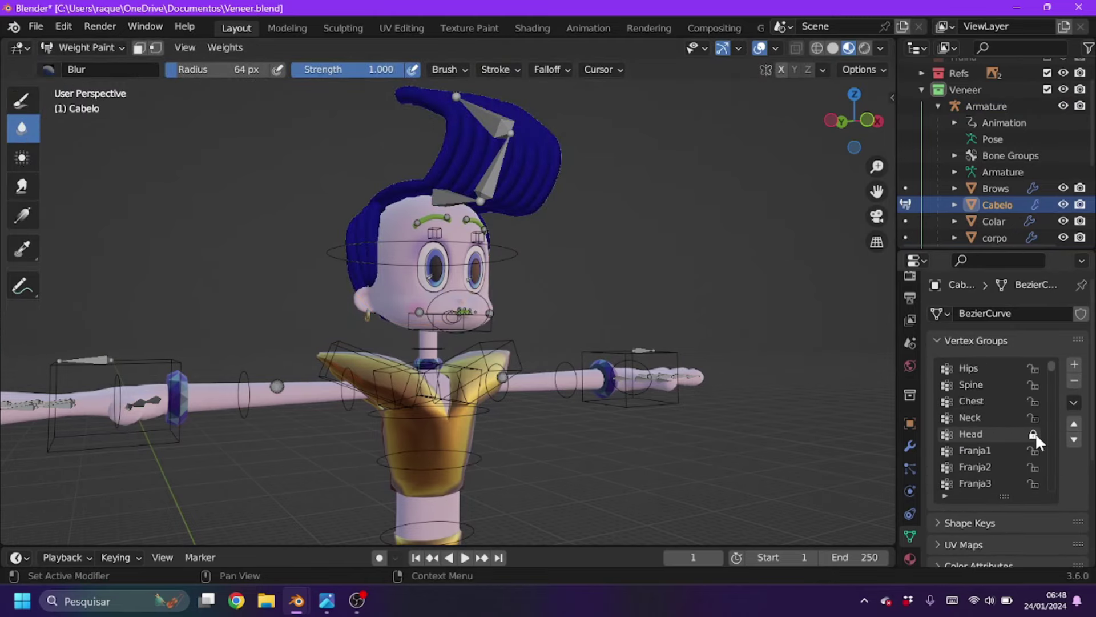
scroll(985, 415, "down", 3)
left_click(1074, 402)
left_click(982, 232)
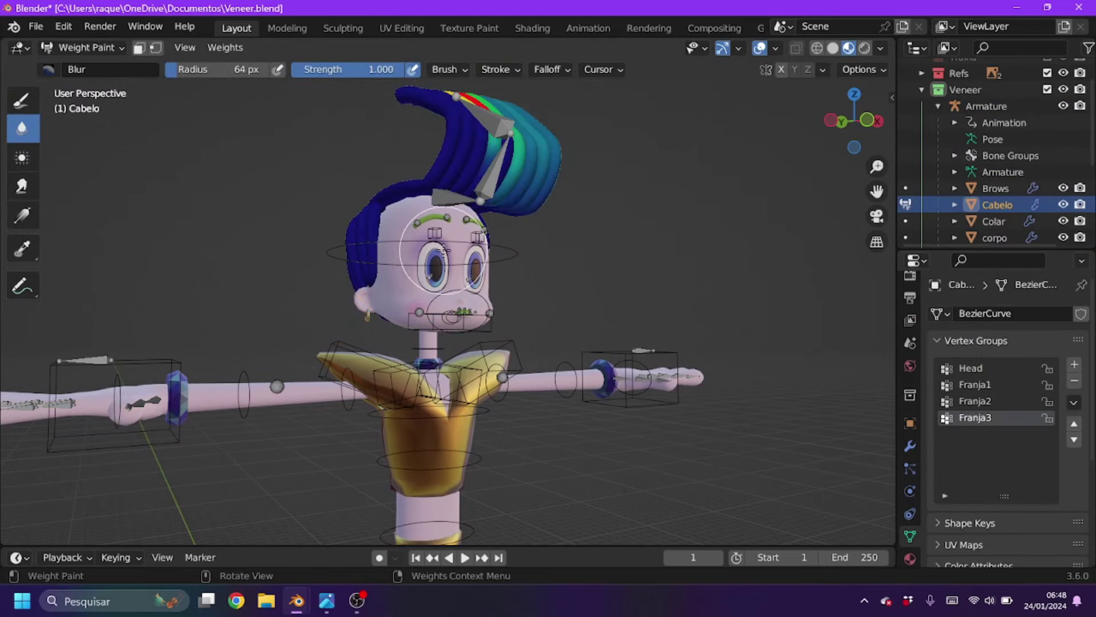
- Paint the Head group on Cabelo with a 148 px brush at 0.347 strength
middle_click_drag(443, 249, 404, 232)
left_click(971, 368)
mouse_move(400, 285)
middle_mouse_down()
mouse_move(535, 293)
mouse_move(362, 338)
mouse_move(564, 256)
mouse_move(245, 245)
mouse_move(451, 366)
middle_mouse_up()
key("shift+f")
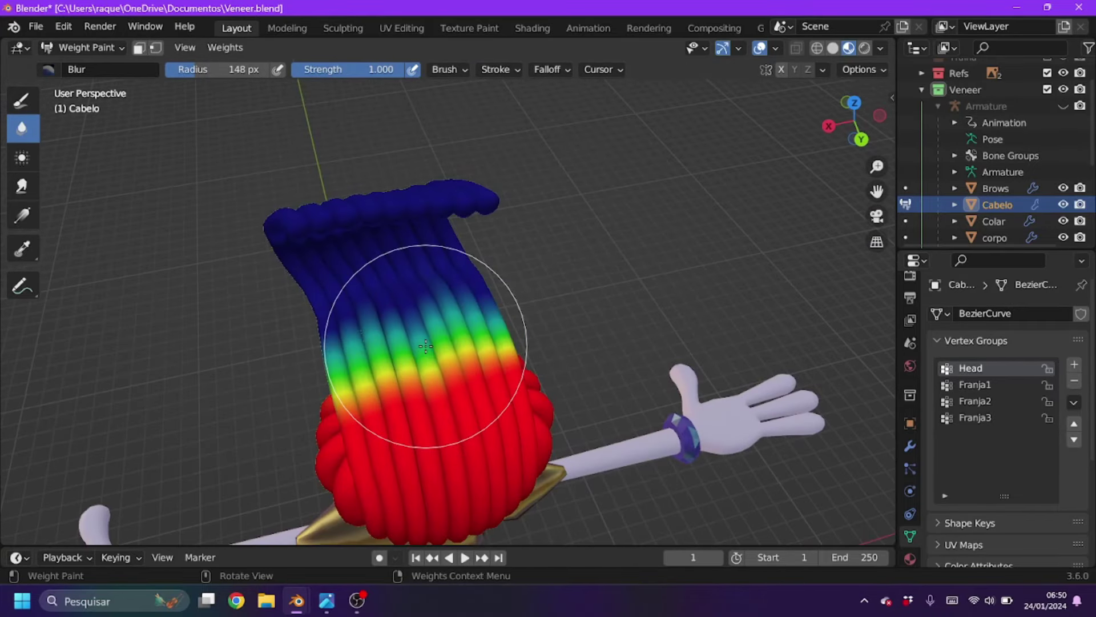
middle_click_drag(443, 311, 422, 286)
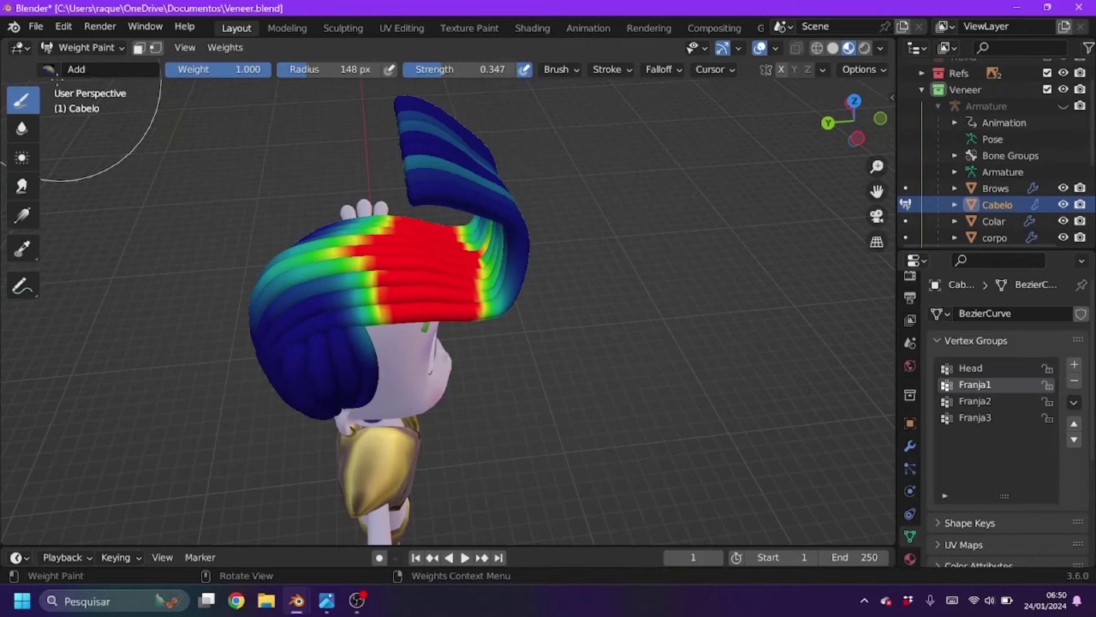
mouse_move(428, 141)
middle_mouse_down()
mouse_move(489, 208)
mouse_move(547, 237)
mouse_move(551, 221)
mouse_move(477, 526)
mouse_move(485, 269)
mouse_move(428, 407)
mouse_move(354, 330)
mouse_move(433, 346)
mouse_move(463, 309)
middle_mouse_up()
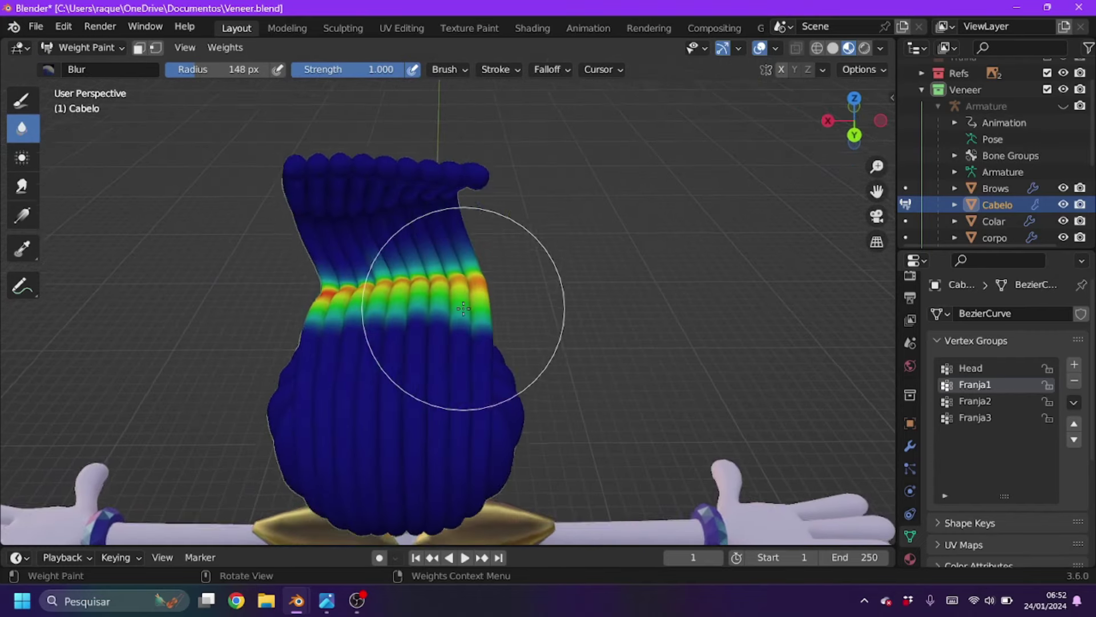
left_click(21, 102)
- Review the hair weights from several angles and blur the weight gradient
middle_click_drag(326, 169, 493, 302)
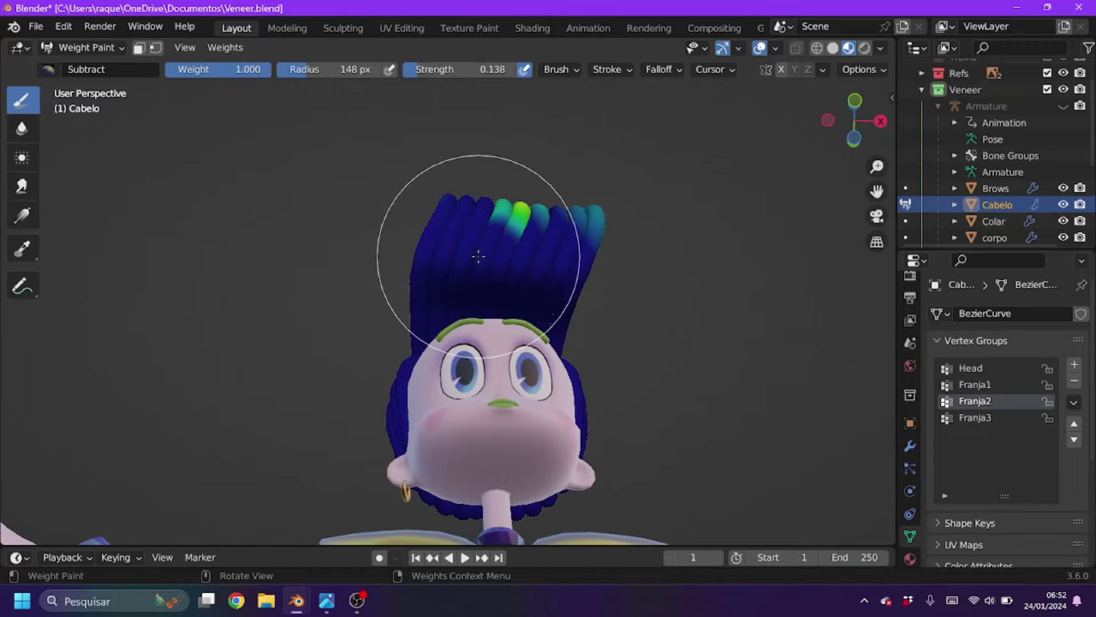
middle_click_drag(526, 147, 245, 233)
scroll(575, 232, "up", 5)
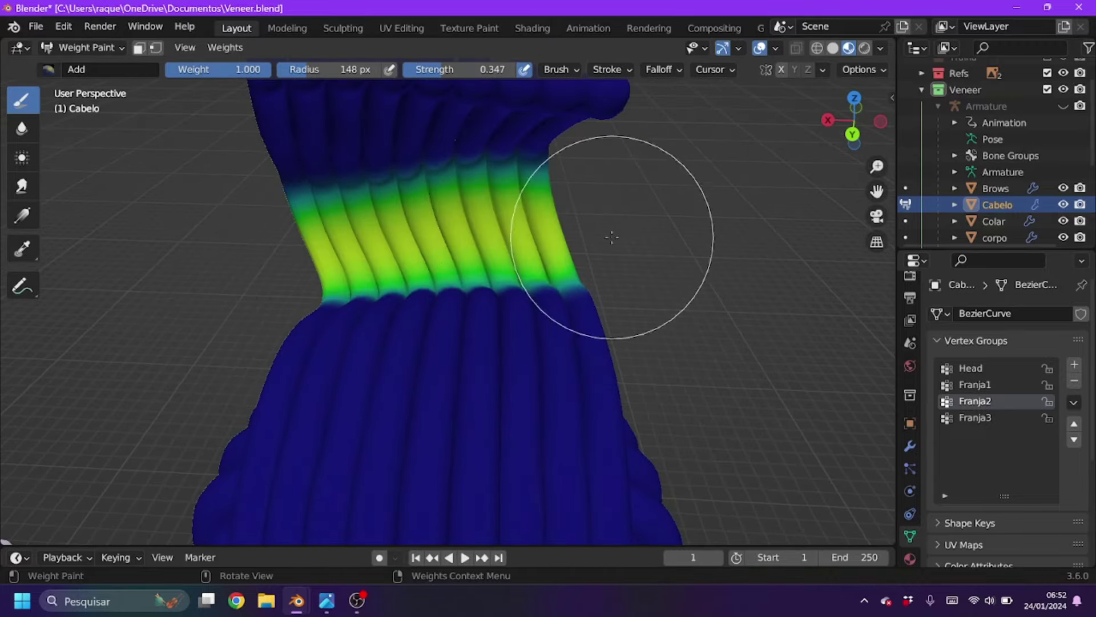
mouse_move(350, 177)
middle_mouse_down()
mouse_move(417, 281)
mouse_move(32, 127)
middle_mouse_up()
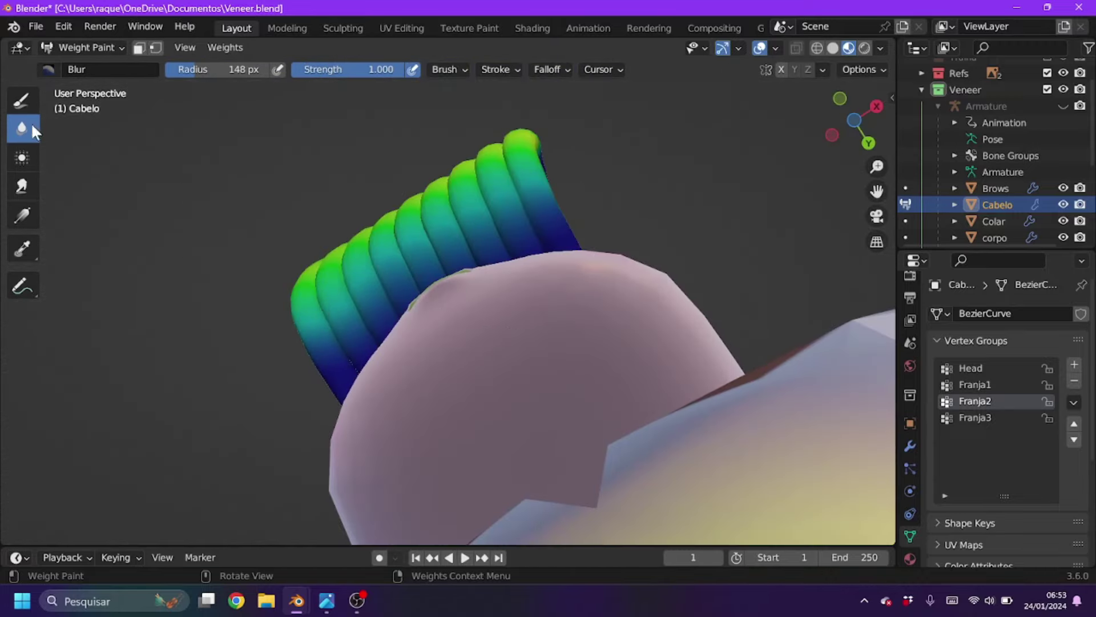
middle_click_drag(433, 191, 229, 221)
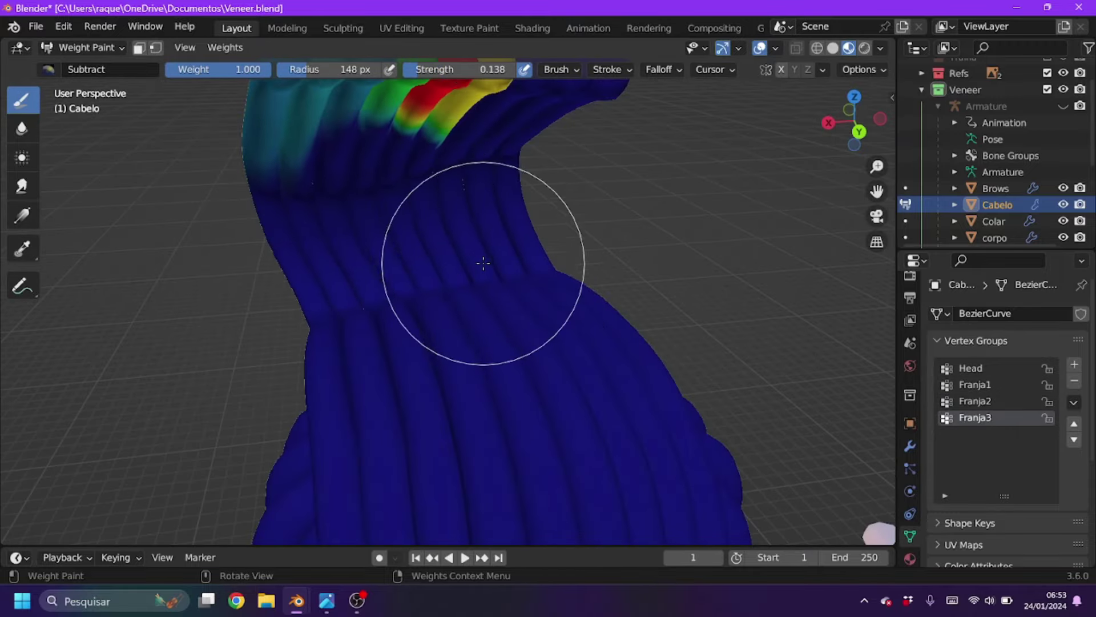
mouse_move(484, 263)
middle_mouse_down()
mouse_move(451, 240)
mouse_move(412, 399)
mouse_move(350, 221)
mouse_move(494, 242)
middle_mouse_up()
left_click_drag(495, 243, 342, 370)
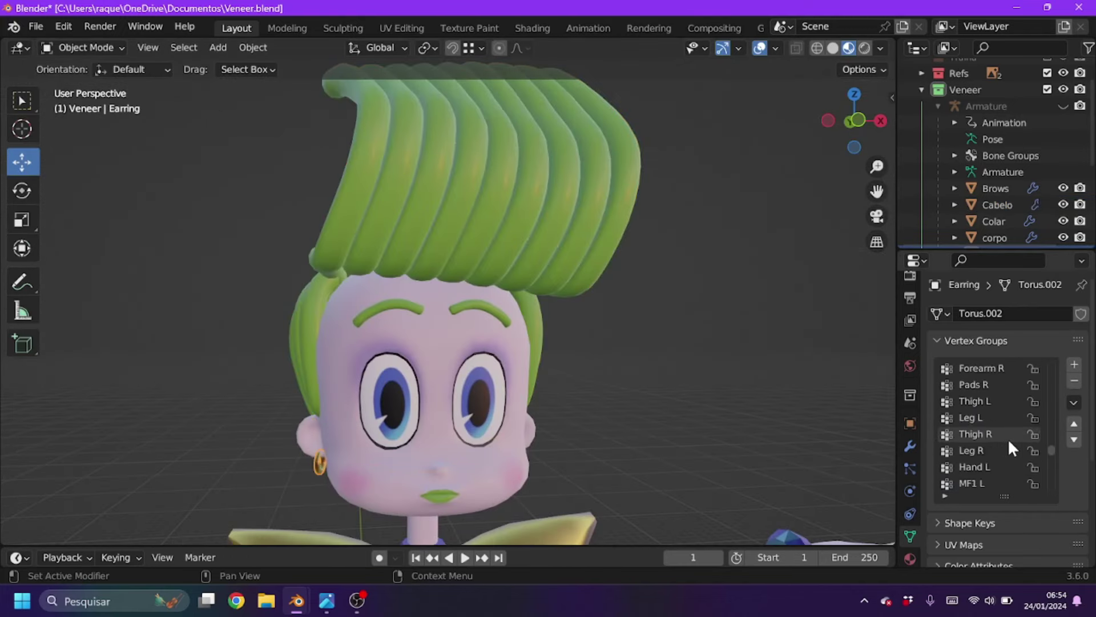
- Select the Shoe and put it into Weight Paint mode
scroll(1008, 437, "up", 5)
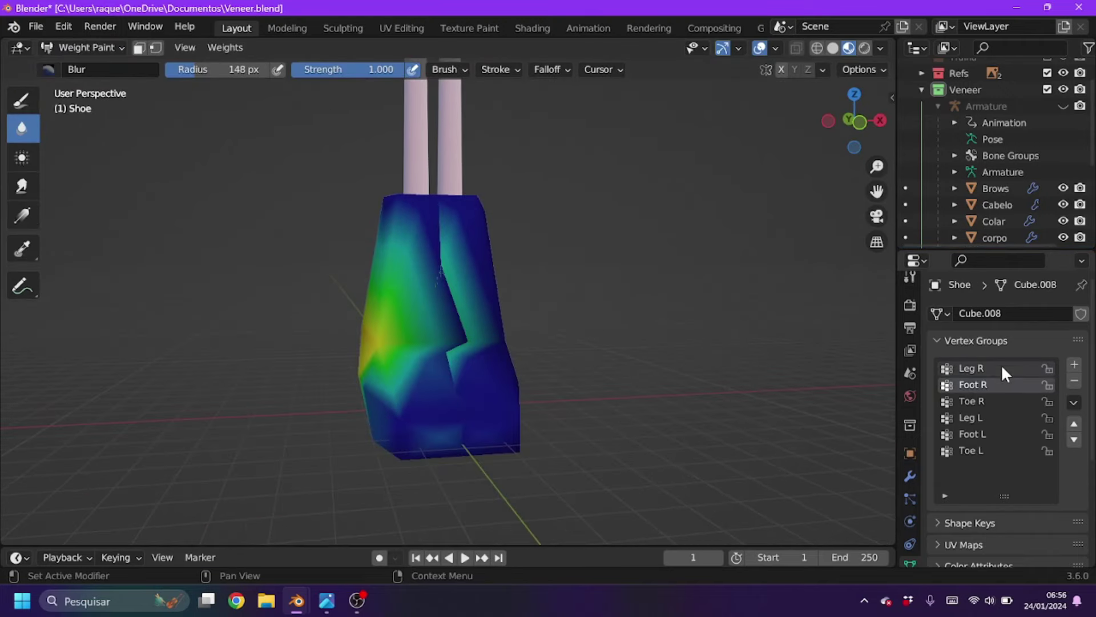
left_click(908, 476)
left_click(83, 47)
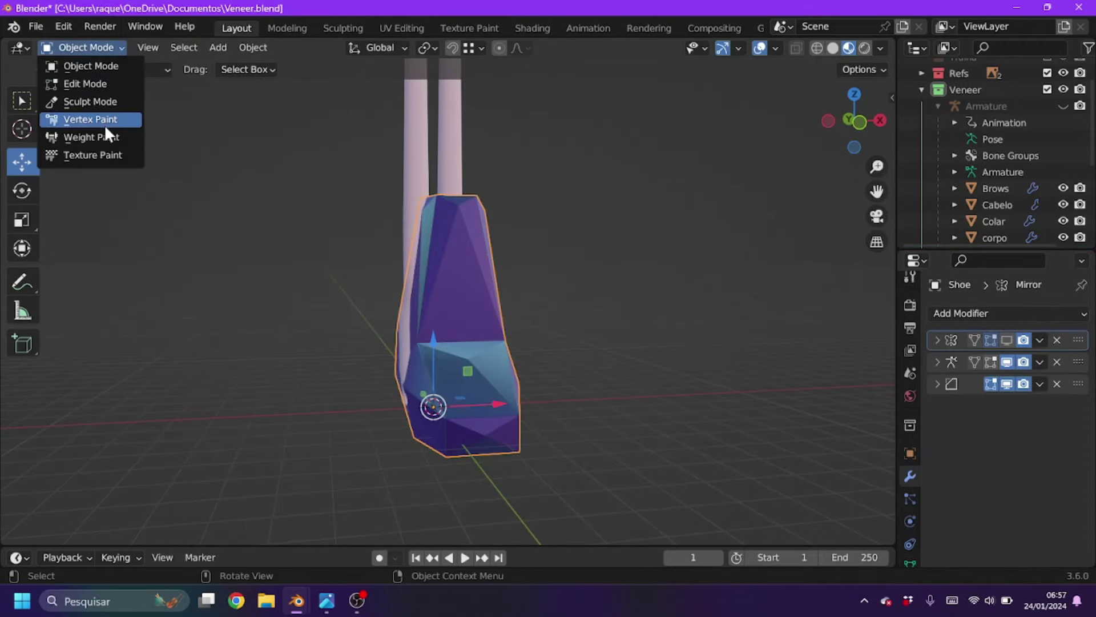
left_click(98, 135)
- Remove Leg R weight near the top of the shoe with the Subtract brush
left_click(992, 418)
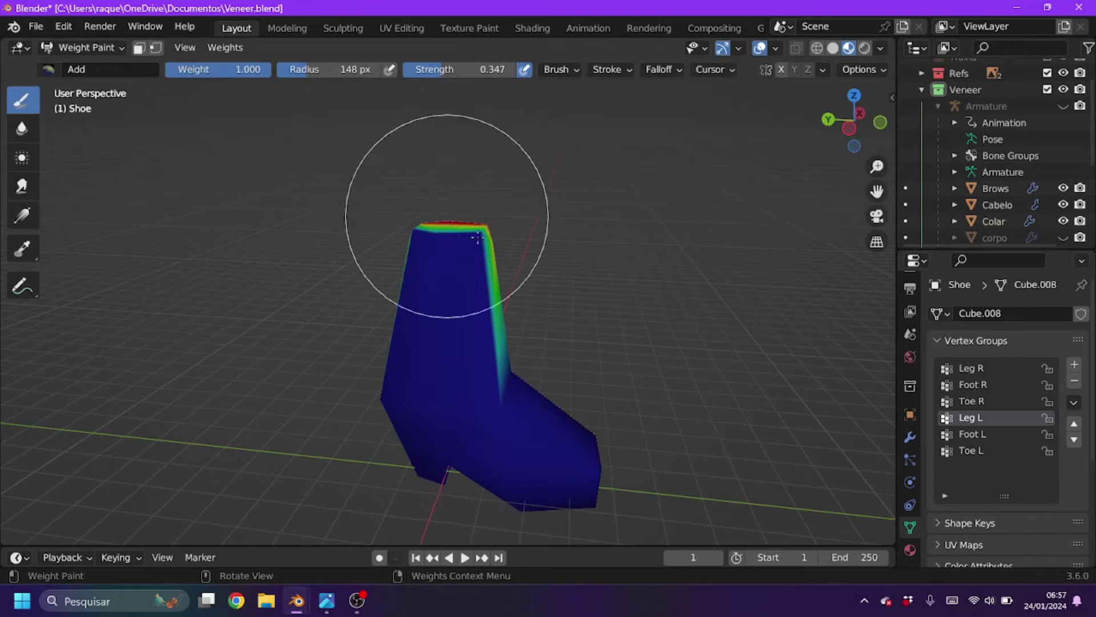
middle_click_drag(478, 237, 416, 269)
left_click(971, 368)
left_click(49, 69)
left_click(465, 160)
middle_click_drag(446, 217, 386, 195)
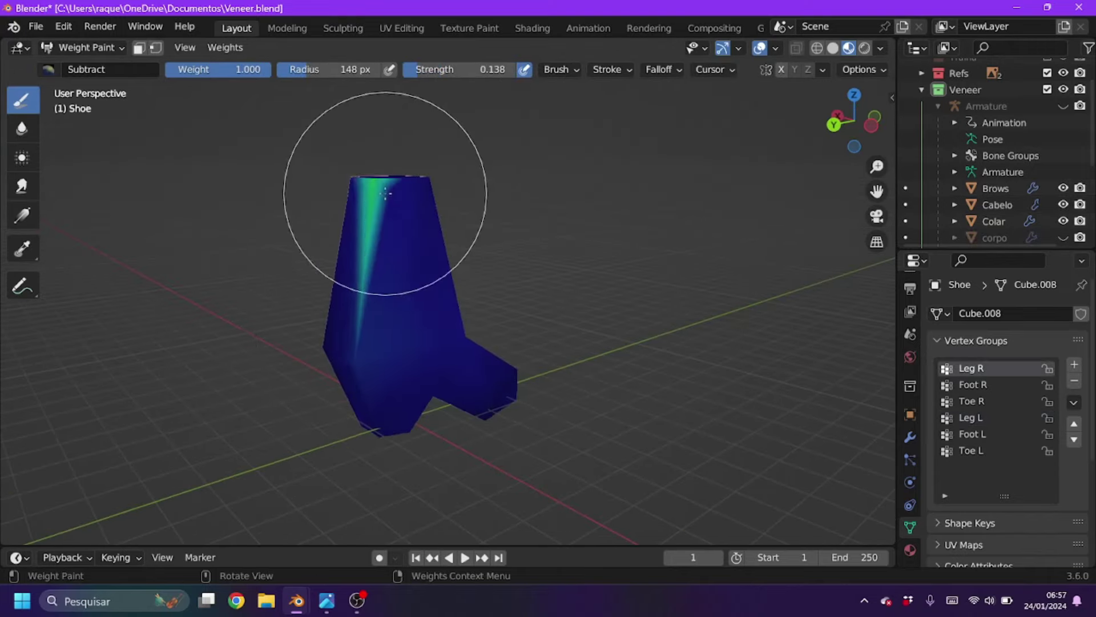
- Paint foot weight across the shoe body and ankle with the Add brush
left_click(48, 69)
left_click(400, 160)
left_click_drag(445, 320, 482, 387)
middle_click_drag(482, 387, 416, 357)
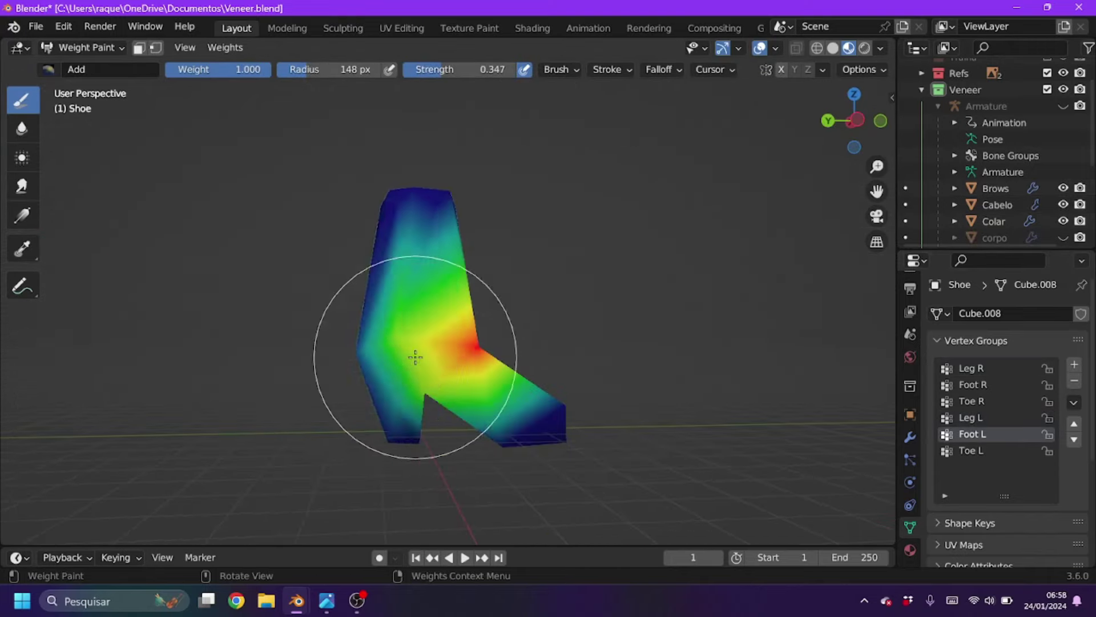
left_click_drag(416, 358, 367, 421)
middle_click_drag(367, 421, 70, 84)
- Subtract excess foot weight near the sole, then view the shoe from below and side
left_click(48, 69)
left_click(465, 160)
middle_click_drag(434, 285, 467, 325)
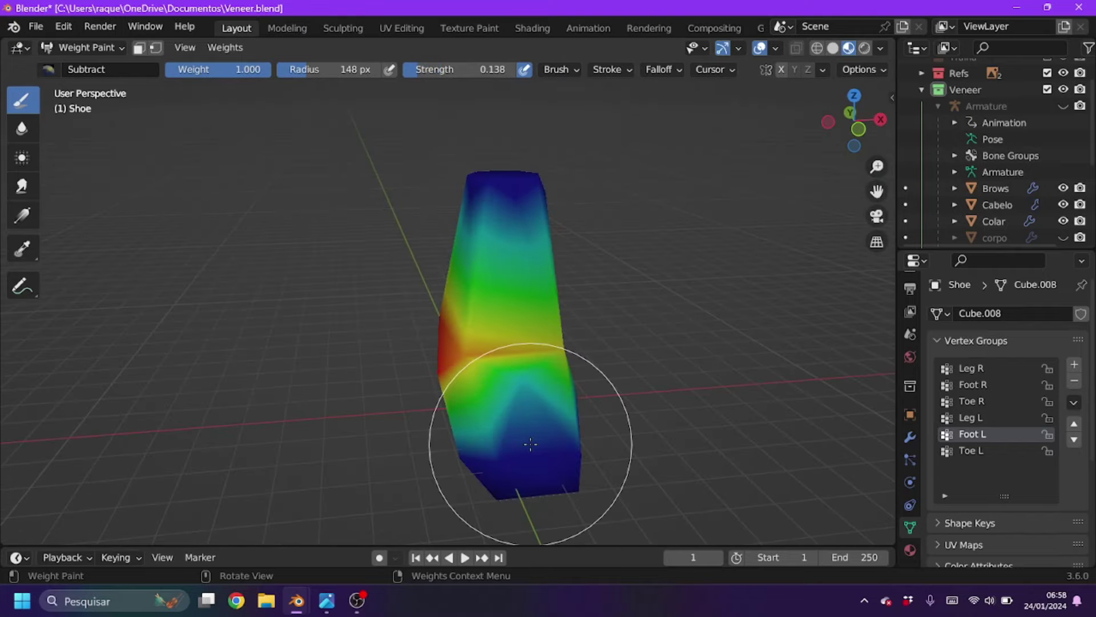
middle_click_drag(530, 444, 455, 396)
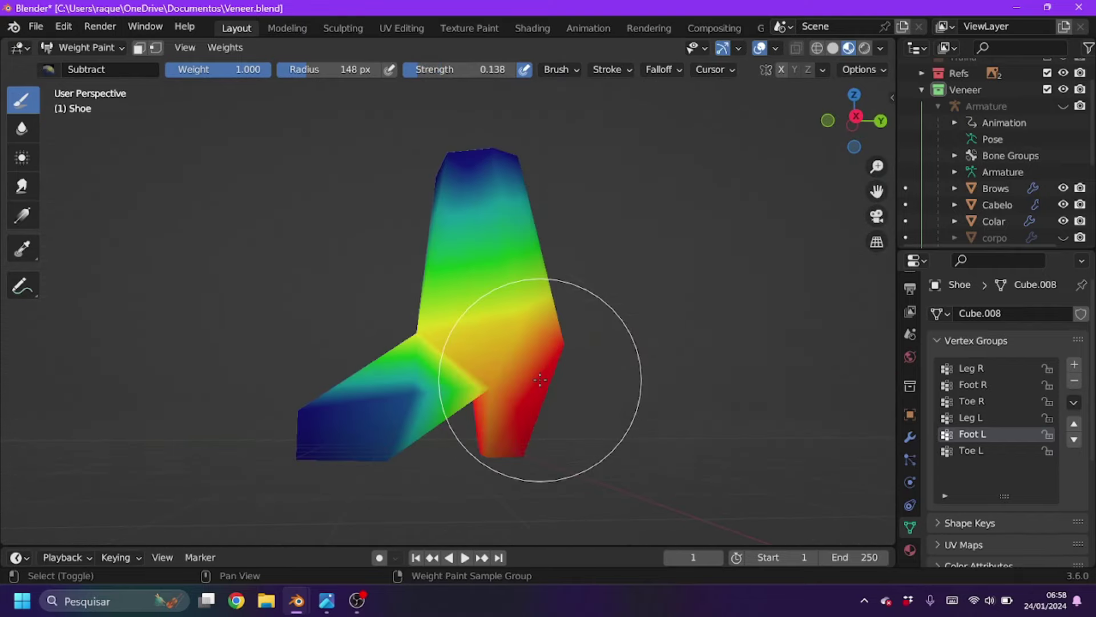
left_click(49, 69)
left_click(400, 159)
middle_click_drag(314, 374, 314, 374)
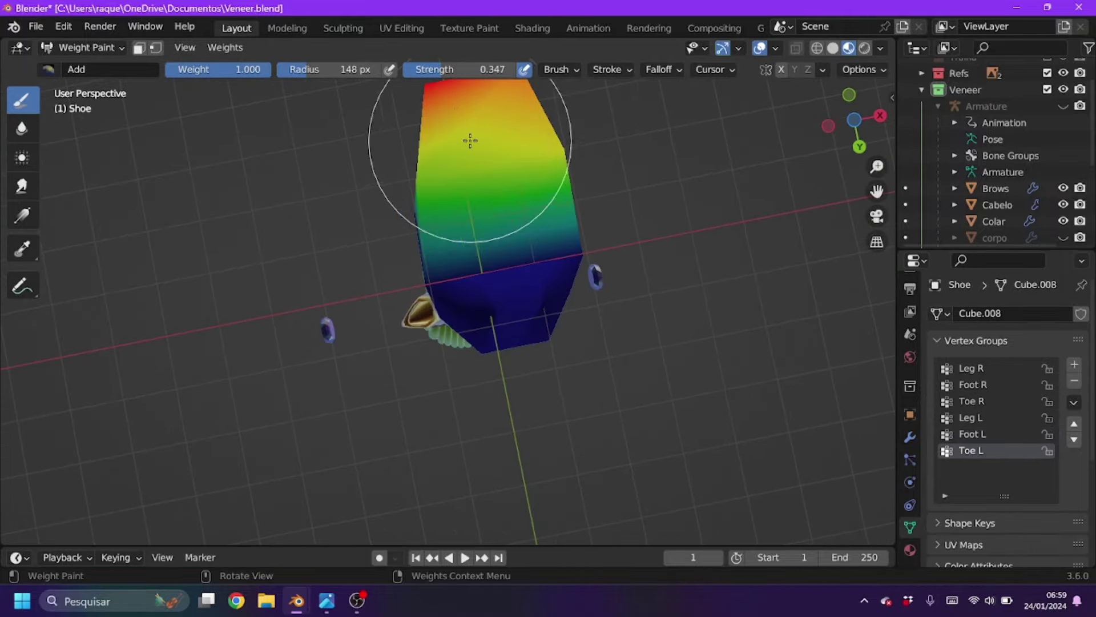
mouse_move(473, 139)
middle_mouse_down()
mouse_move(526, 435)
mouse_move(489, 526)
mouse_move(551, 431)
middle_mouse_up()
- Smooth the Foot L weights across the shoe with the Blur brush
left_click(973, 433)
left_click(49, 69)
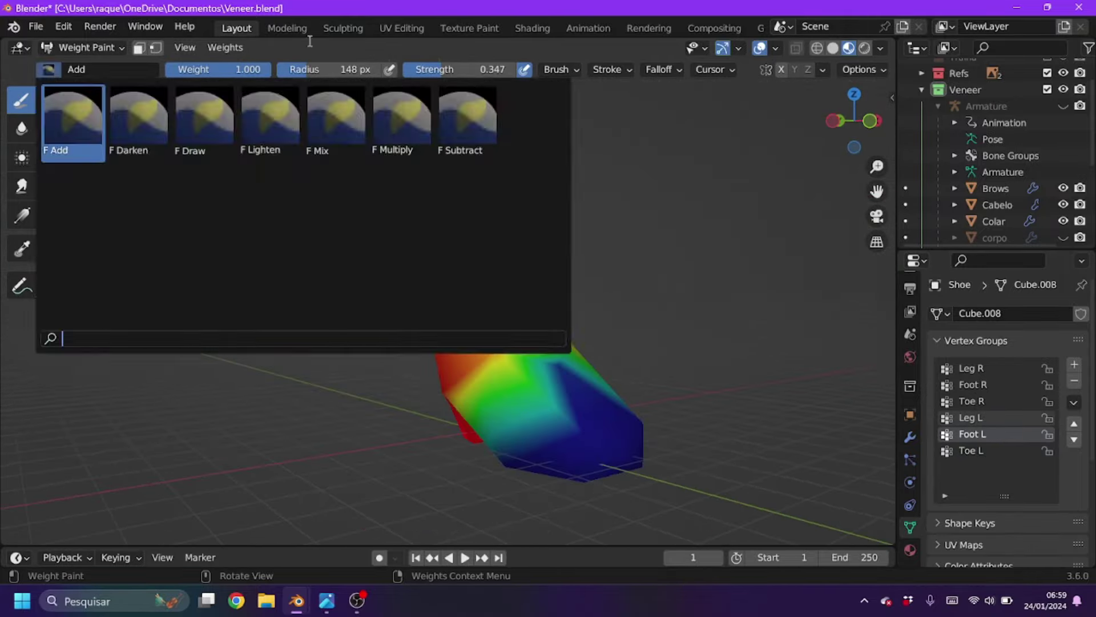
left_click(514, 110)
left_click(22, 128)
mouse_move(533, 342)
middle_mouse_down()
mouse_move(513, 370)
mouse_move(600, 147)
mouse_move(783, 336)
middle_mouse_up()
- Inspect the Leg R, Foot R and Toe R weights on the shoe
left_click(971, 368)
left_click(22, 100)
middle_click_drag(435, 314, 412, 360)
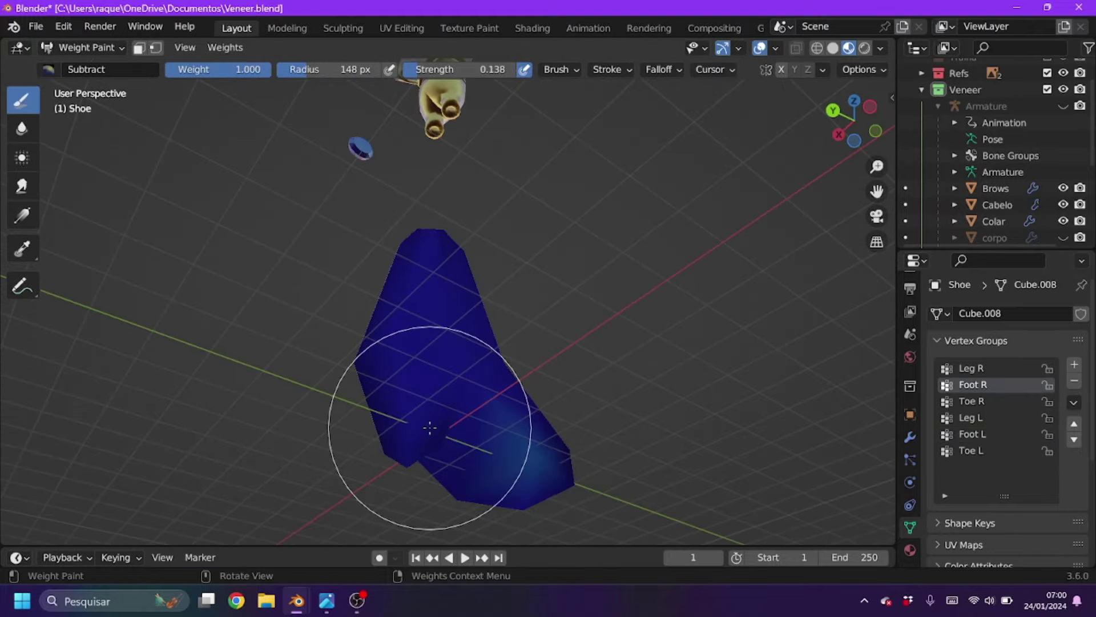
middle_click_drag(430, 428, 491, 400)
left_click(1018, 400)
middle_click_drag(608, 306, 502, 404)
left_click(1001, 384)
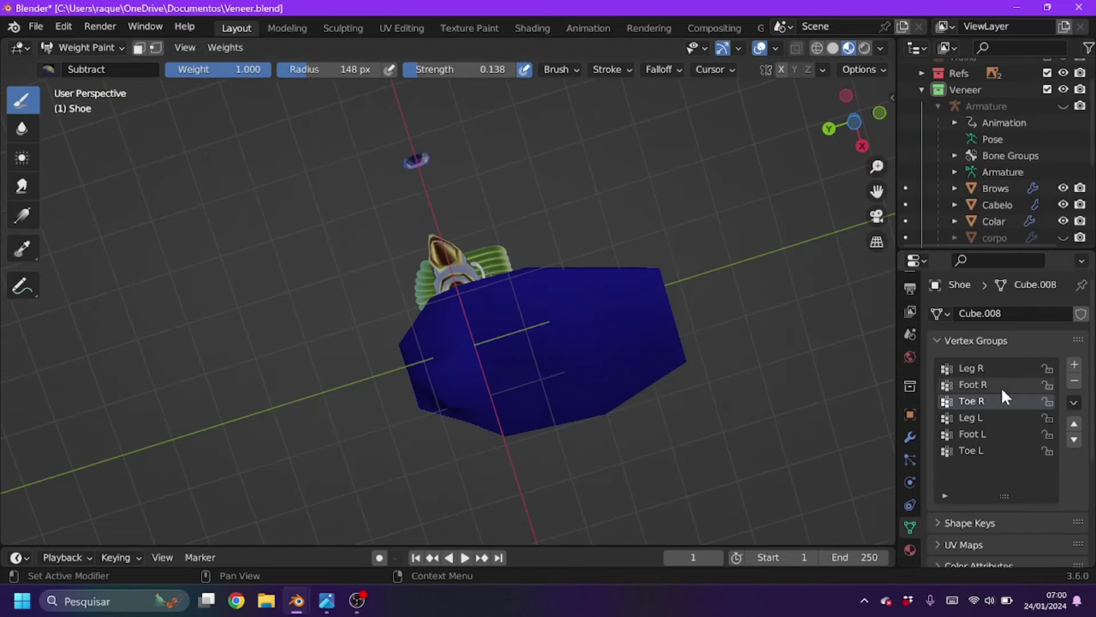
- Return the shoe to Object Mode and show its Bevel modifier settings
left_click(1002, 417)
key("ctrl+Tab")
left_click(910, 437)
scroll(728, 421, "up", 5)
- Review and then collapse the shoe's Bevel modifier panel
left_click(937, 384)
scroll(1075, 424, "down", 1)
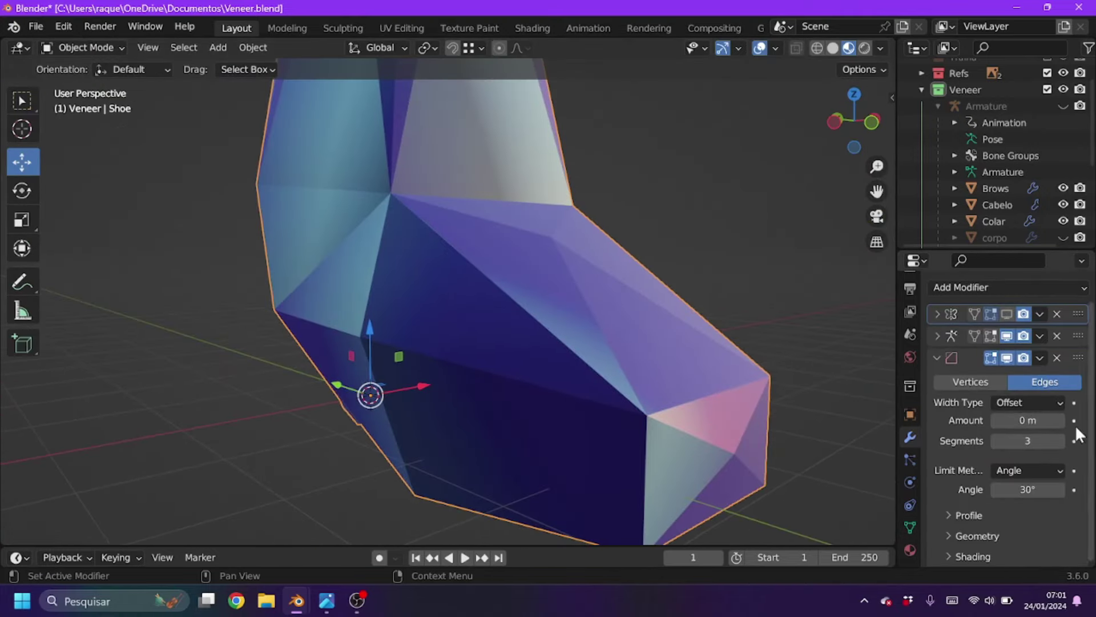
scroll(644, 361, "down", 4)
left_click(937, 358)
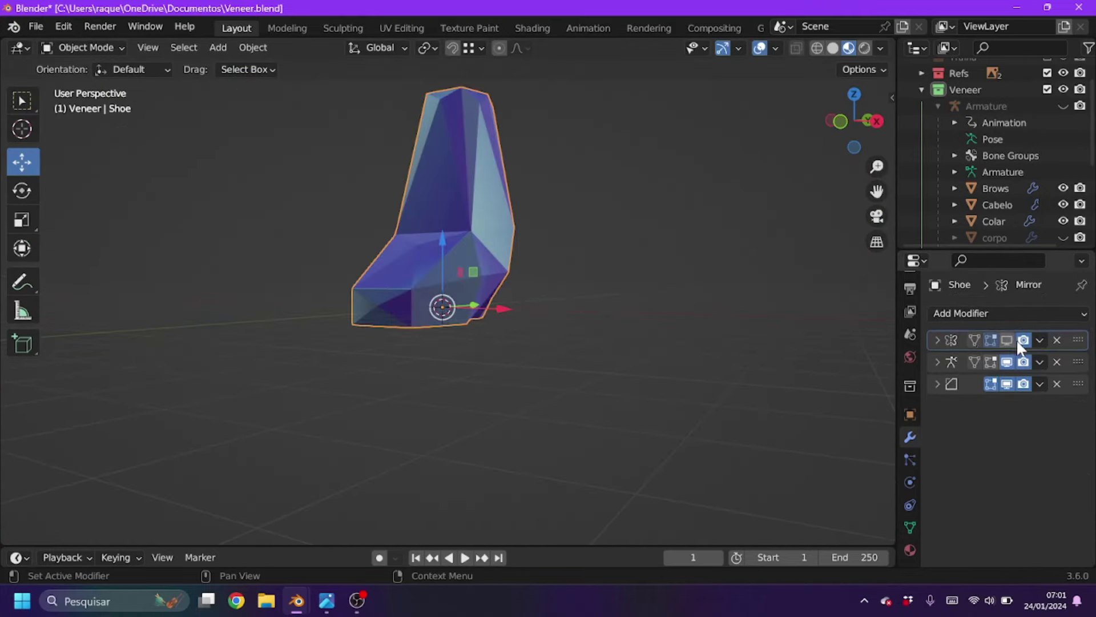
- Select the armature and frame the whole character in view
left_click(995, 155)
scroll(995, 155, "down", 3)
key("KP_Decimal")
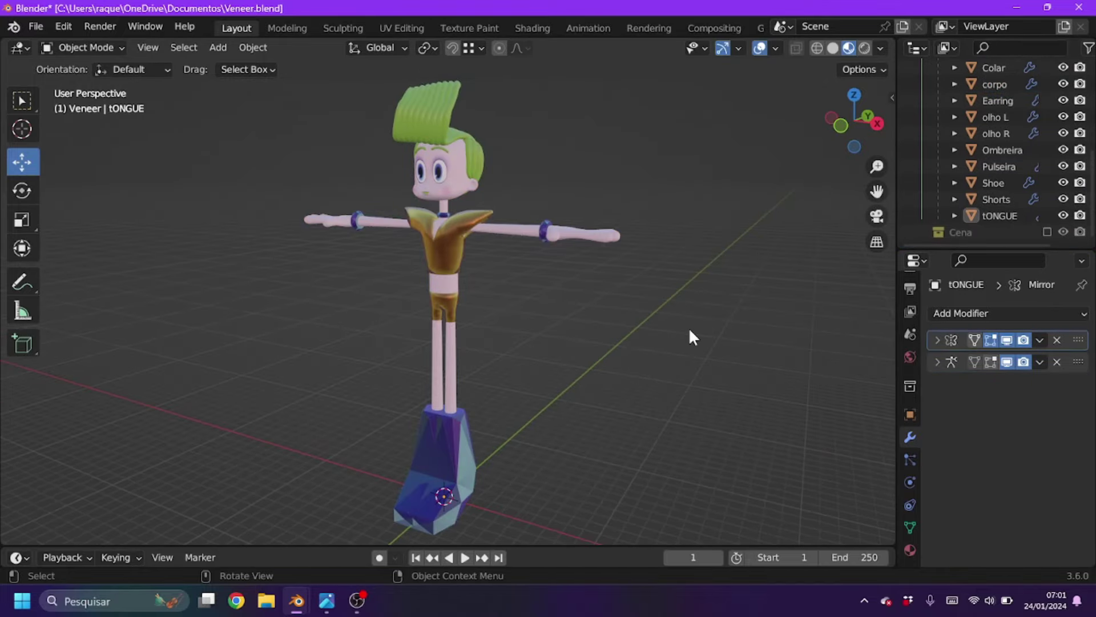
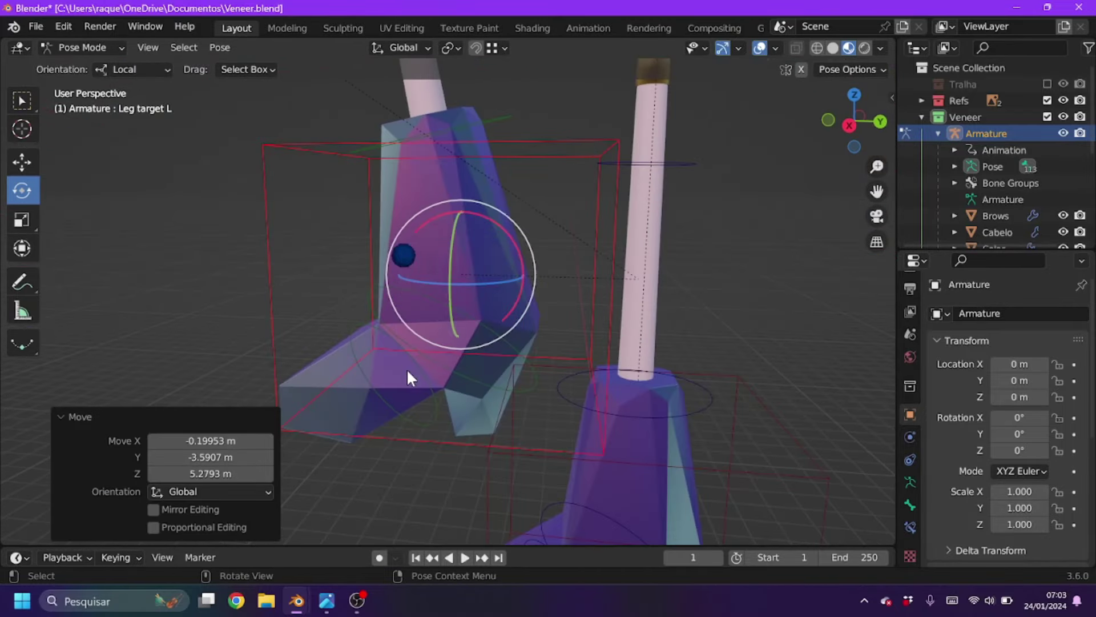
- Put the shorts in Weight Paint mode and sort their vertex groups by bone hierarchy
left_click(86, 47)
left_click(99, 134)
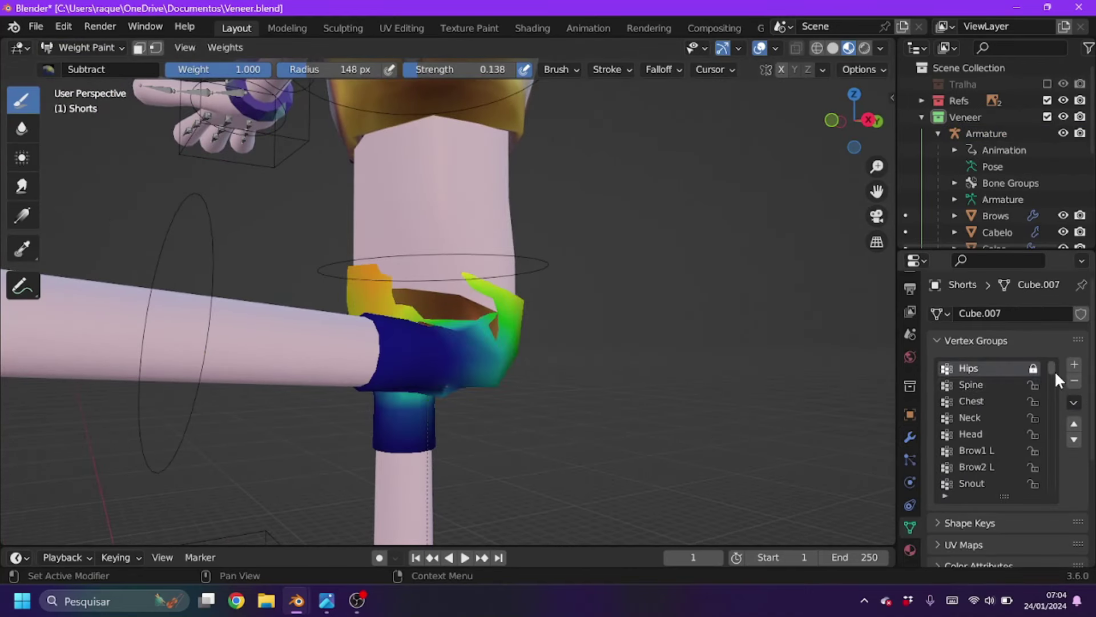
left_click(1074, 402)
left_click(988, 382)
left_click(1074, 402)
left_click(987, 369)
scroll(986, 369, "down", 10, "ctrl")
scroll(1031, 482, "down", 5)
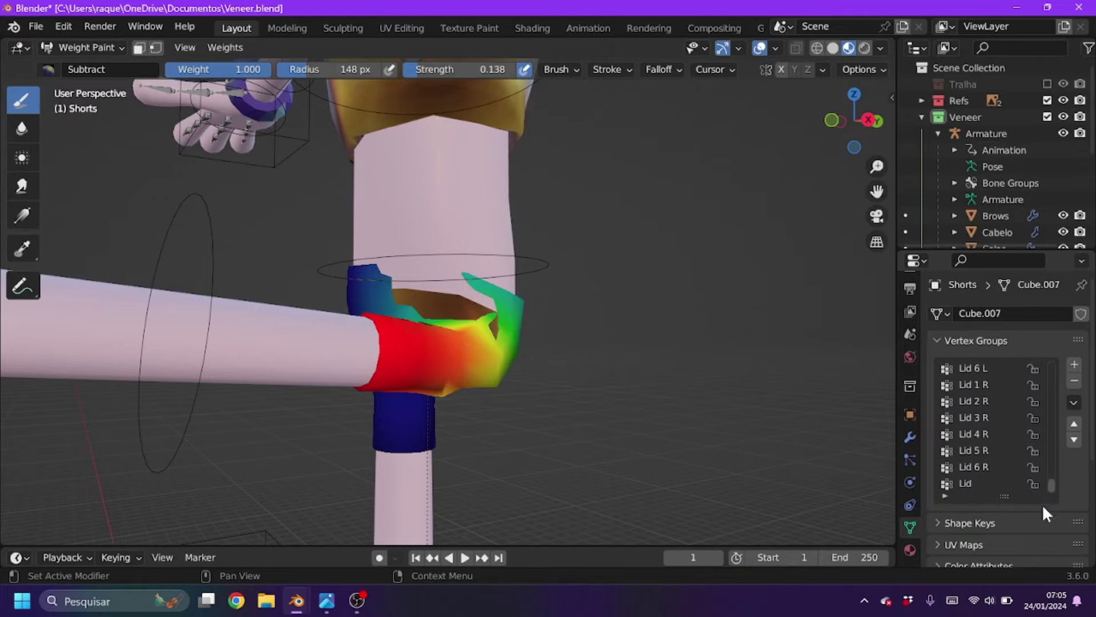
- Blur the Hips and Thigh weights on the shorts, making Thigh L the active group
middle_click_drag(656, 319, 772, 322)
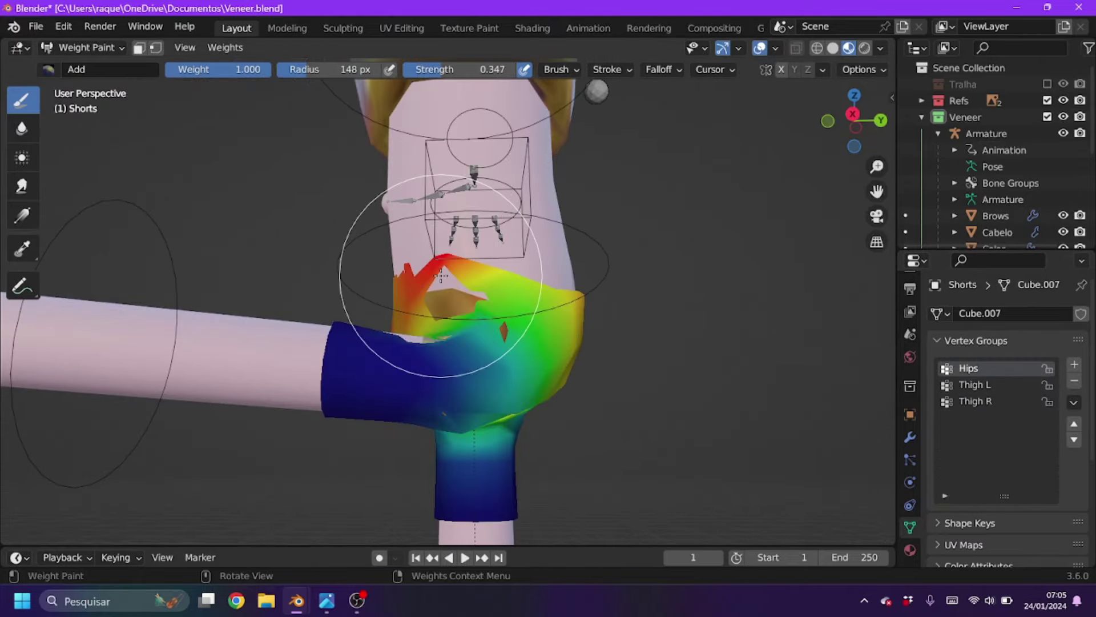
middle_click_drag(440, 277, 456, 274)
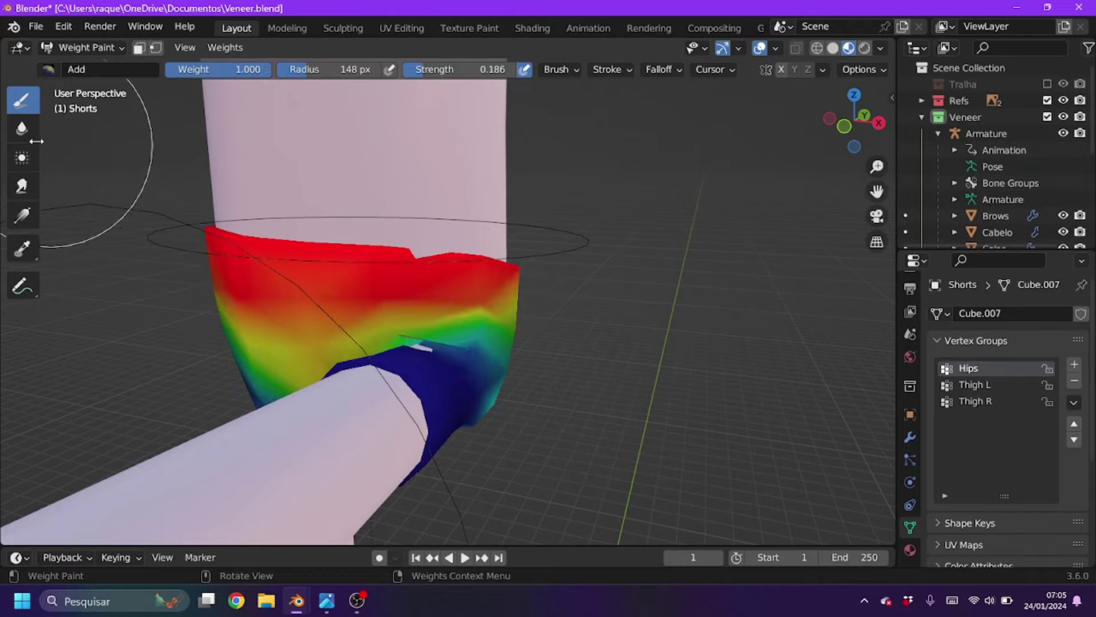
left_click(22, 128)
middle_click_drag(306, 441, 412, 429)
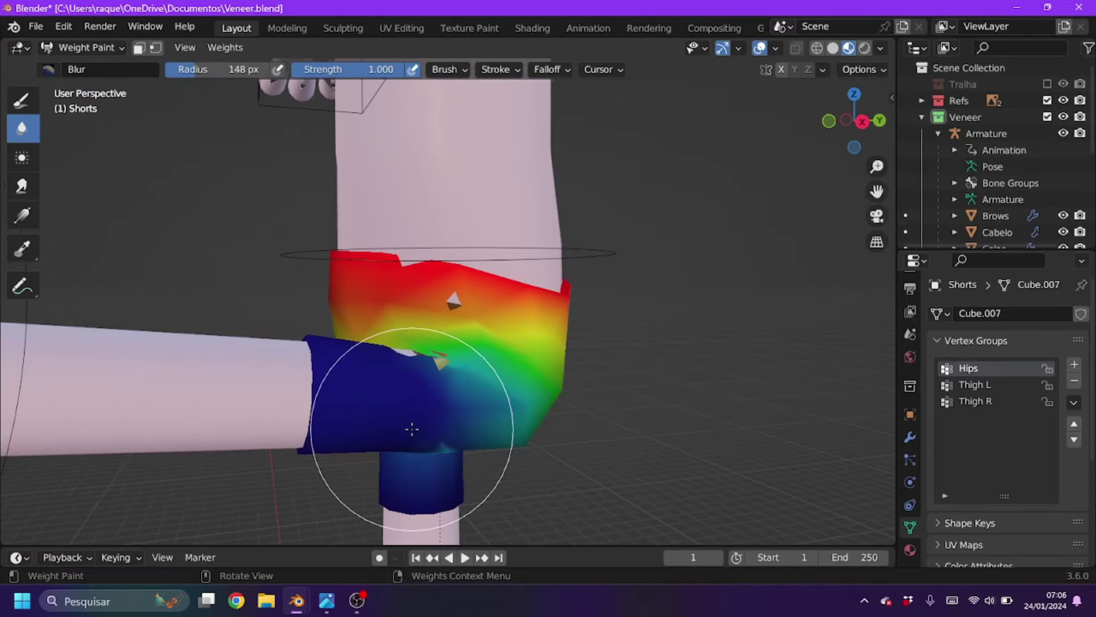
left_click(976, 385)
mouse_move(421, 252)
middle_mouse_down()
mouse_move(282, 252)
mouse_move(629, 240)
mouse_move(404, 252)
mouse_move(474, 211)
middle_mouse_up()
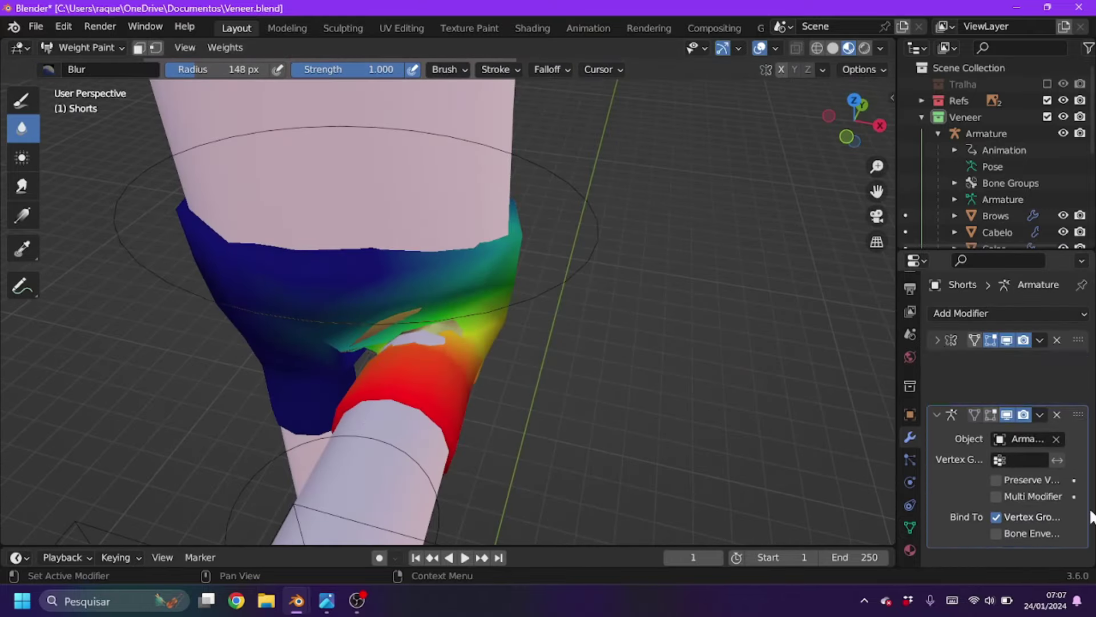
- Collapse the Armature modifier and add a Subdivision Surface modifier to the shorts
left_click(937, 383)
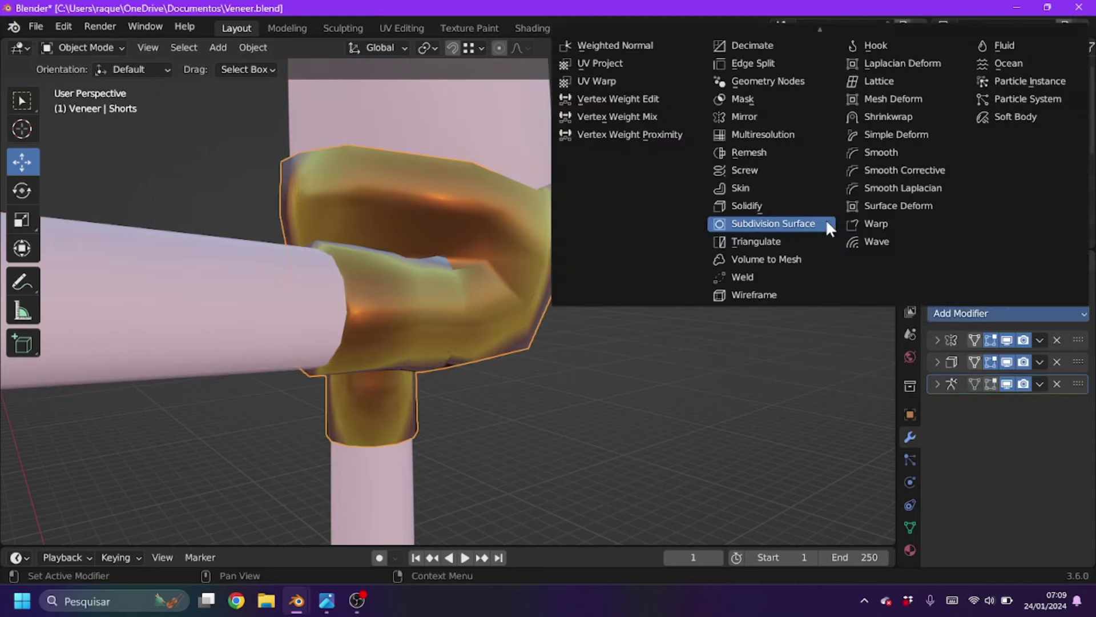
left_click(826, 224)
left_click(1060, 451)
left_click(1060, 451)
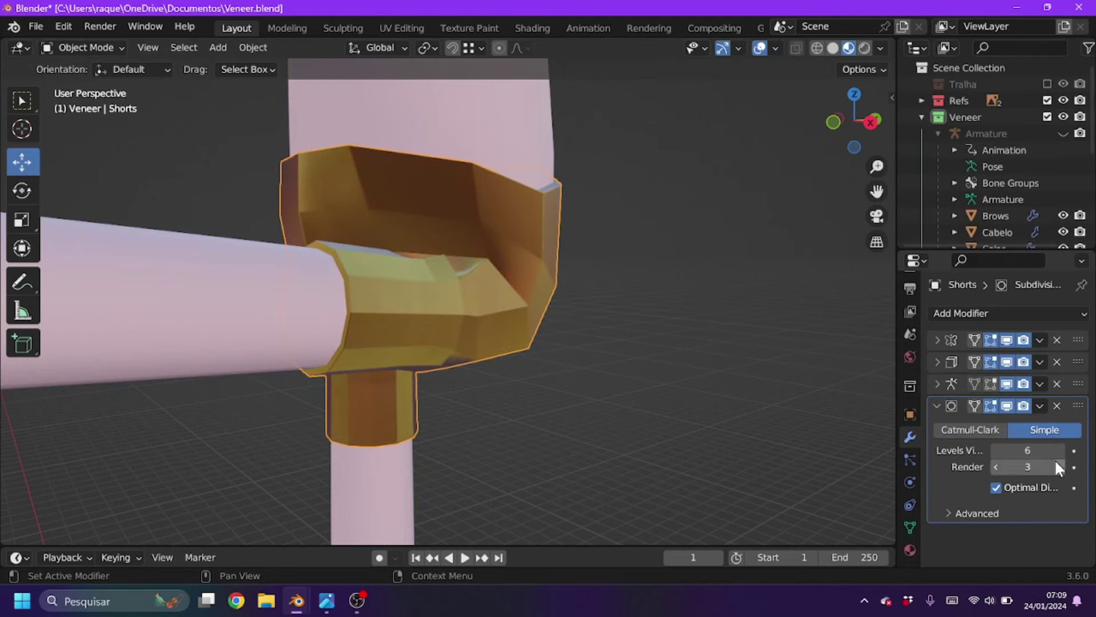
- Reduce the shorts' Solidify modifier thickness, then select the armature
left_click(937, 362)
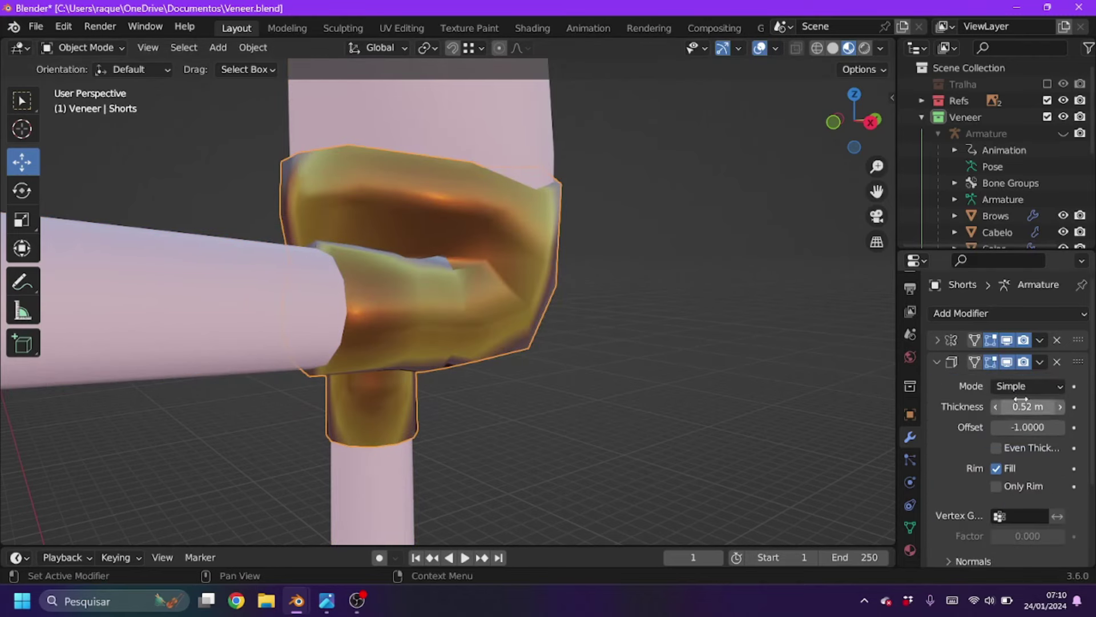
left_click_drag(1021, 406, 994, 406)
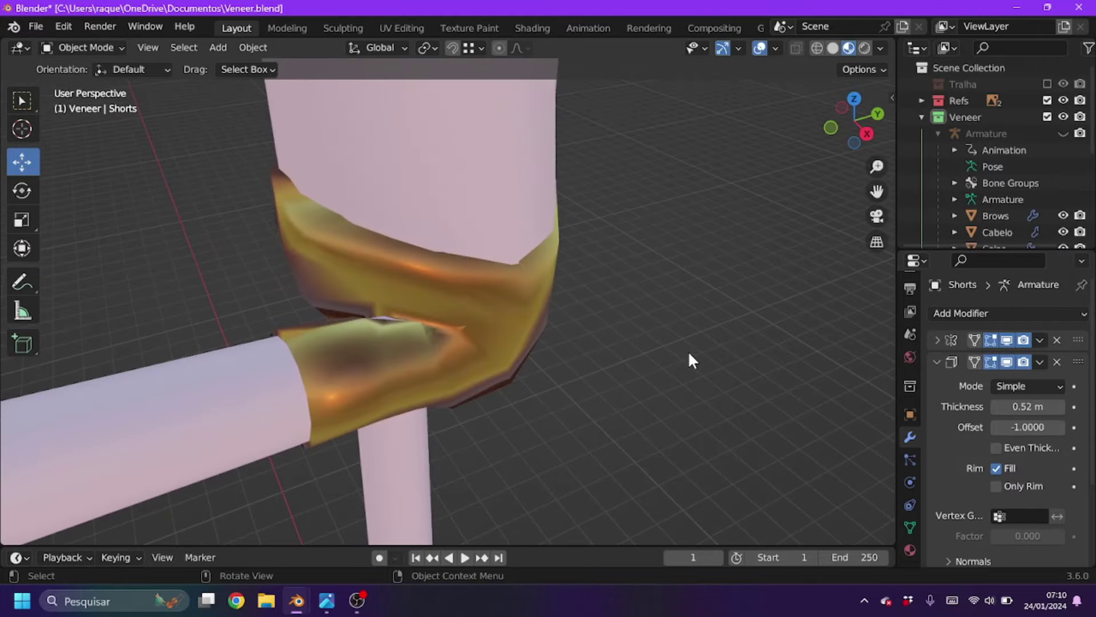
left_click(986, 133)
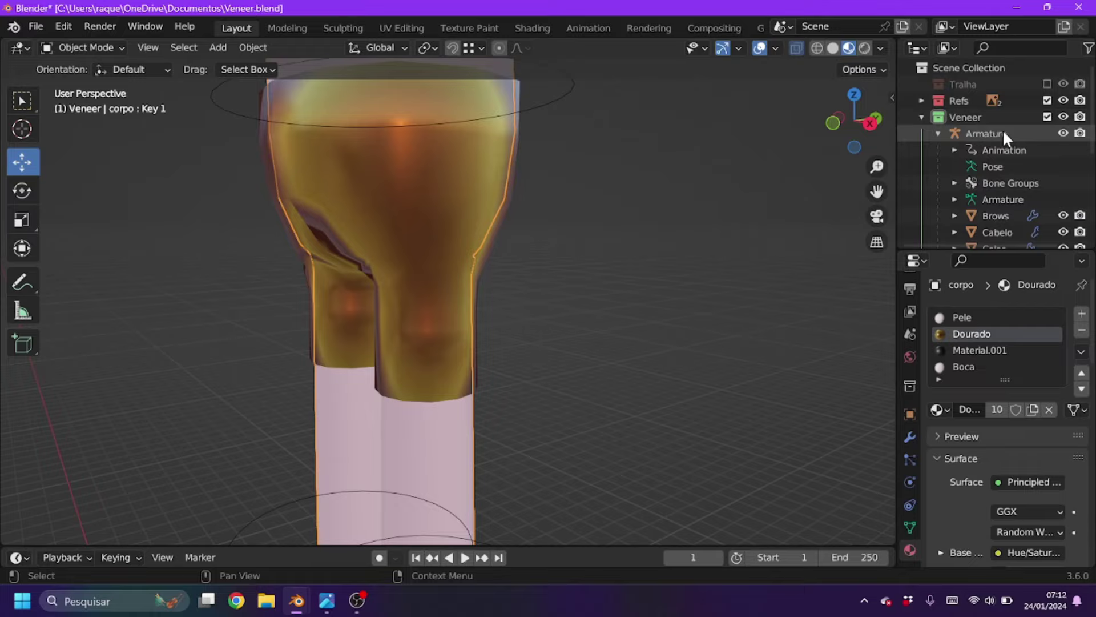
- Enter Pose Mode on the armature and move the Leg target R bone
left_click(1004, 132)
key("ctrl+Tab")
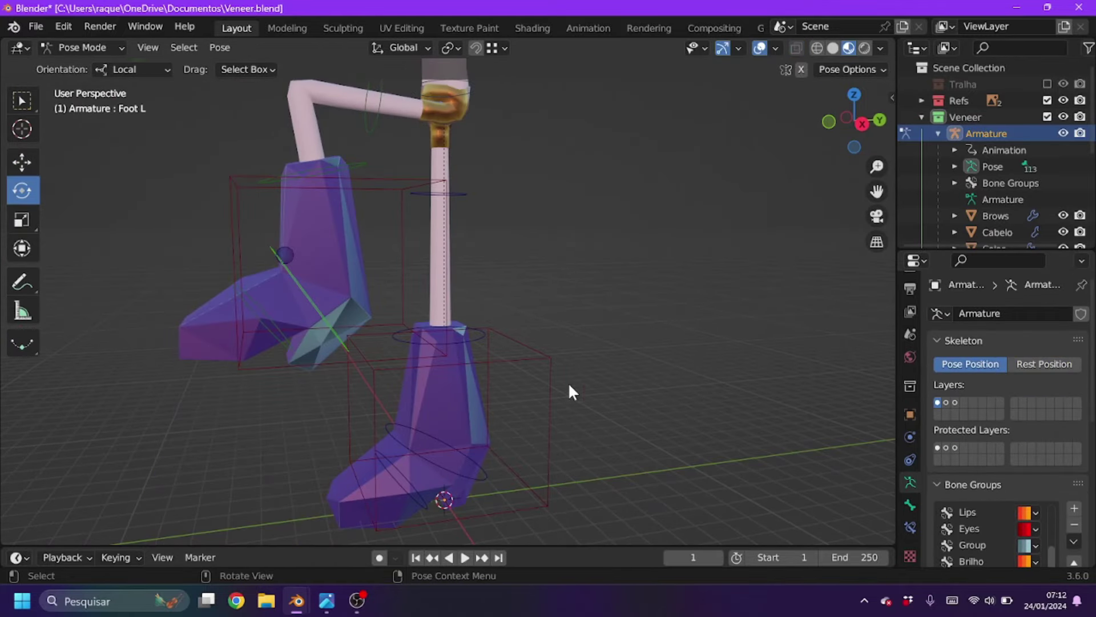
left_click(568, 382)
key("g")
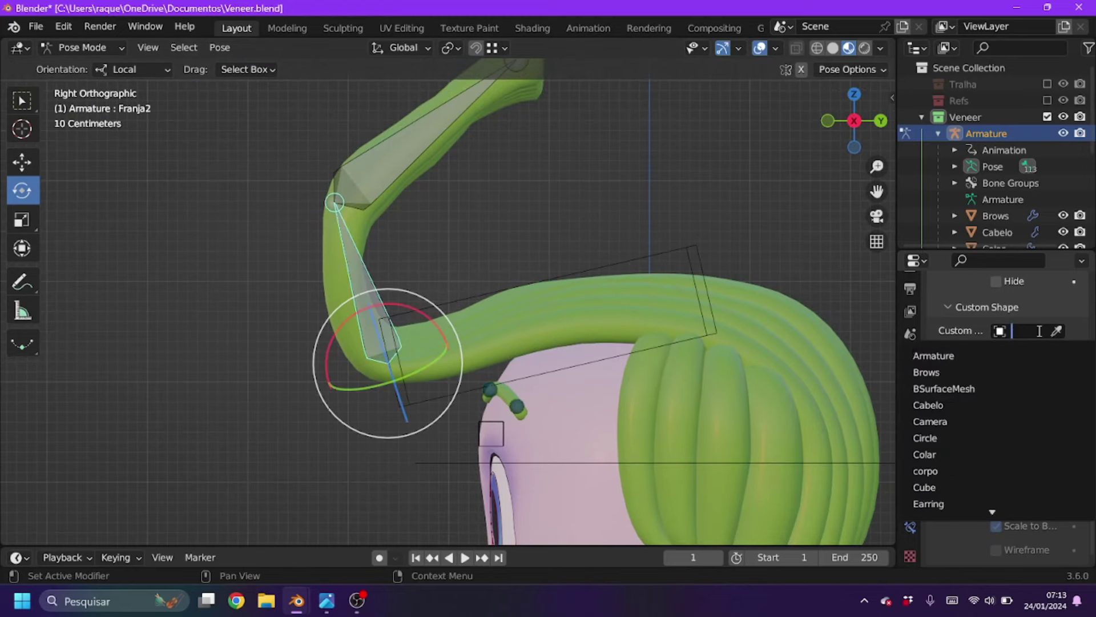
- Give the hair bone a Cube custom shape and the earring bone a Circle, then save Veneer.blend
left_click(925, 487)
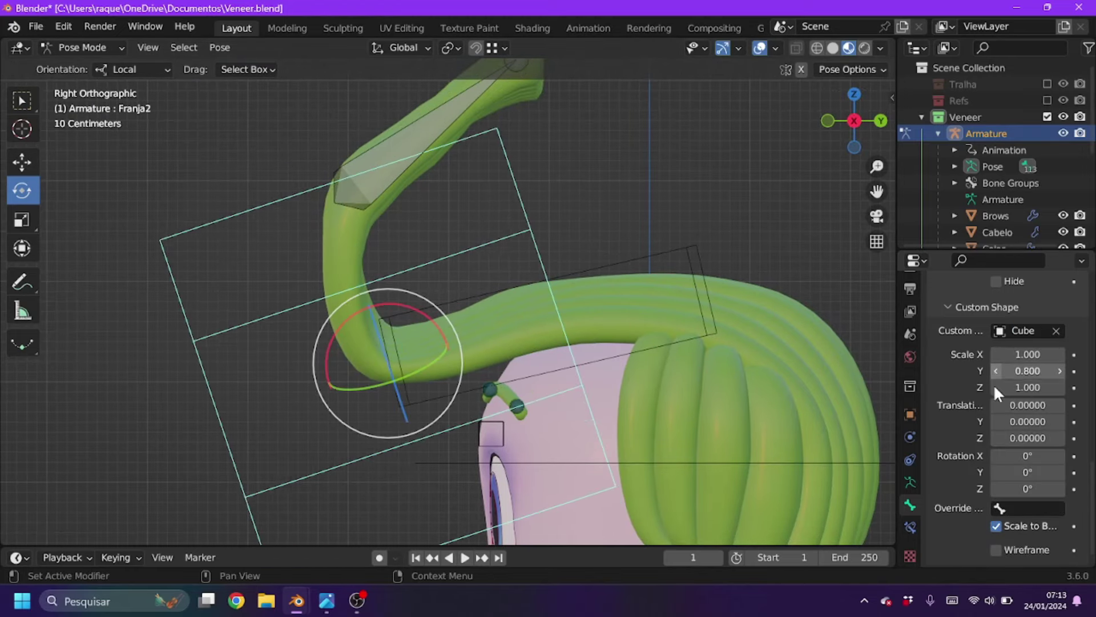
left_click(827, 121)
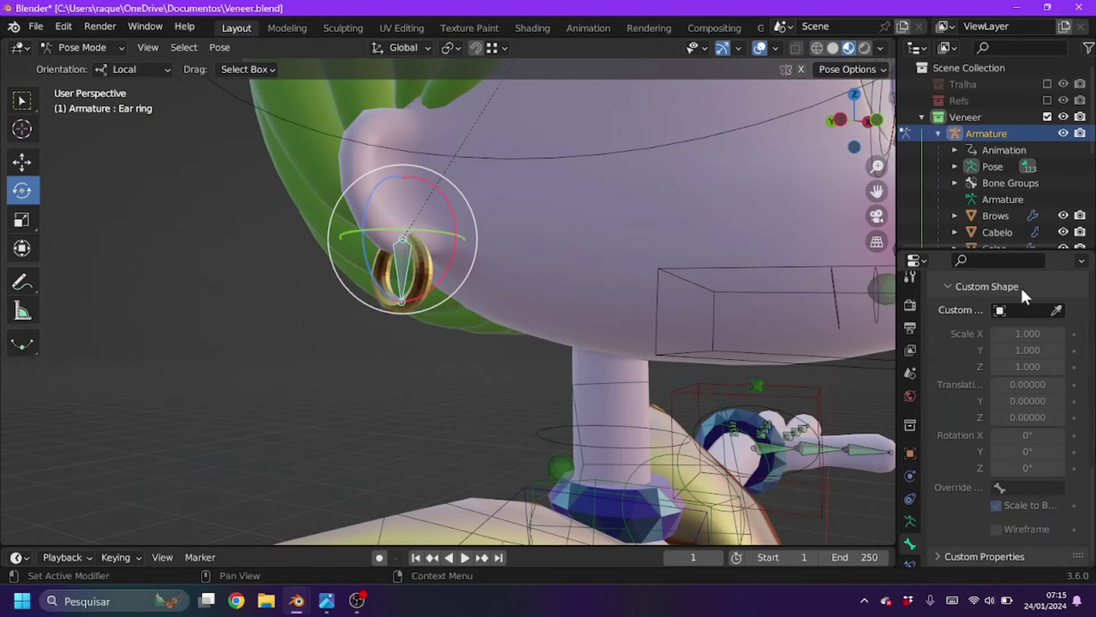
left_click(1025, 310)
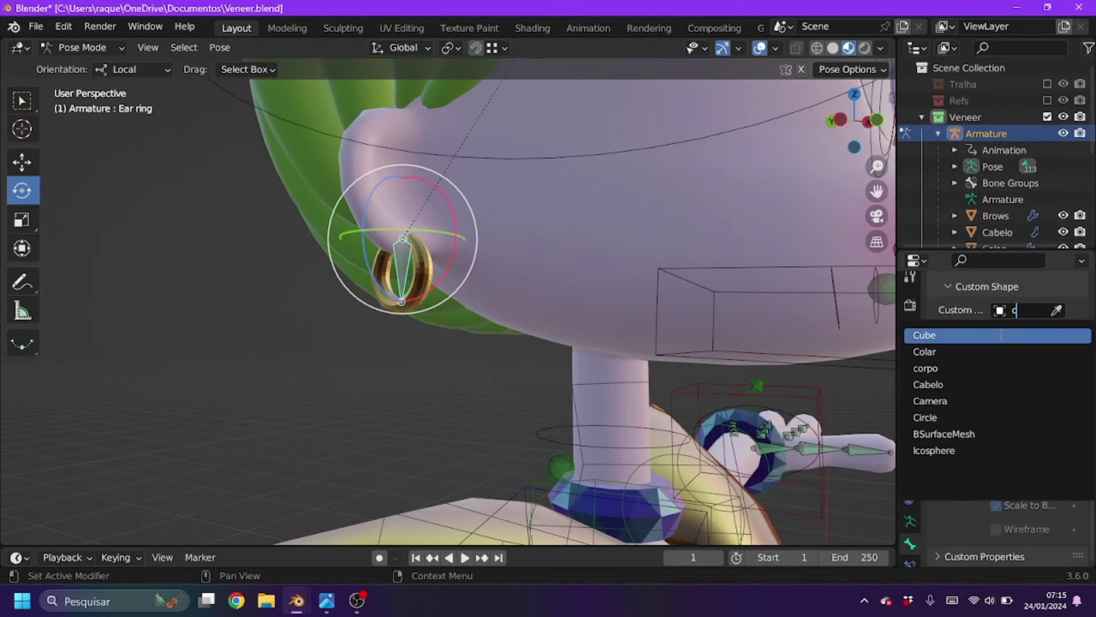
left_click(937, 419)
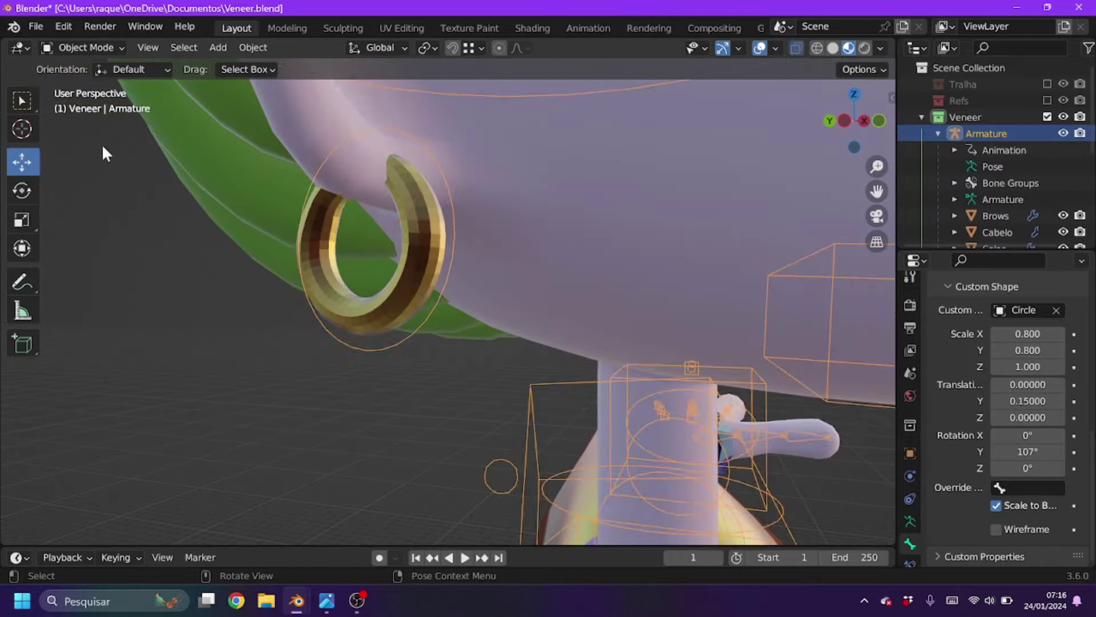
key("ctrl+s")
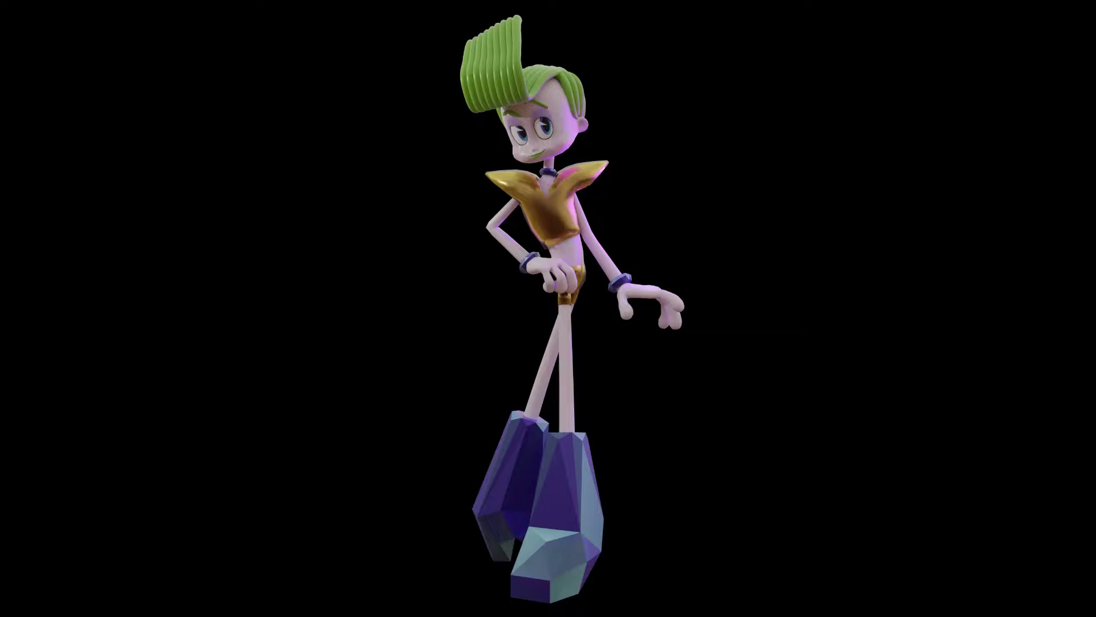